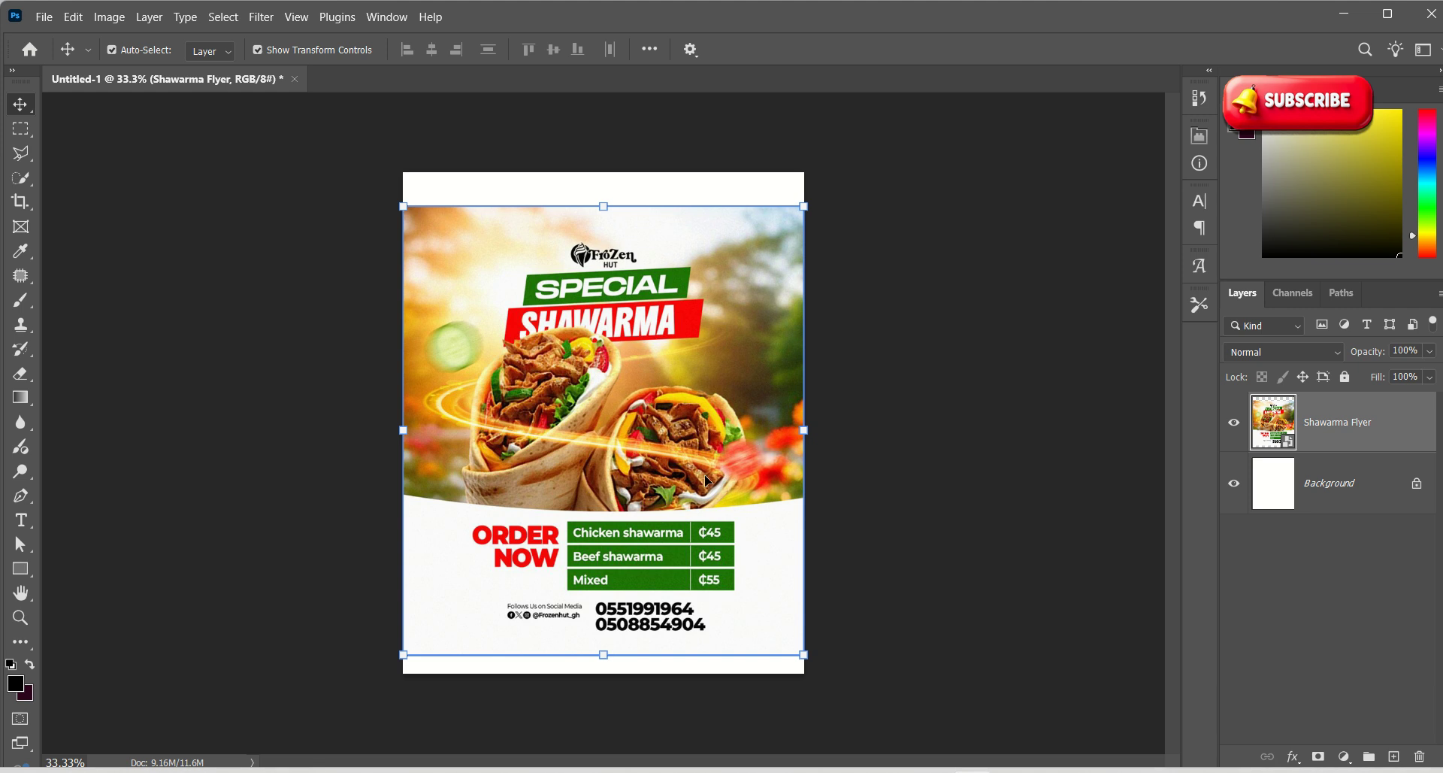
# Scale the reference flyer to about 35.57% and centre it horizontally on the white canvas
pyautogui.moveTo(804, 206); pyautogui.dragTo(639, 386)
pyautogui.moveTo(510, 542); pyautogui.dragTo(509, 374)
pyautogui.moveTo(641, 487); pyautogui.dragTo(601, 463)
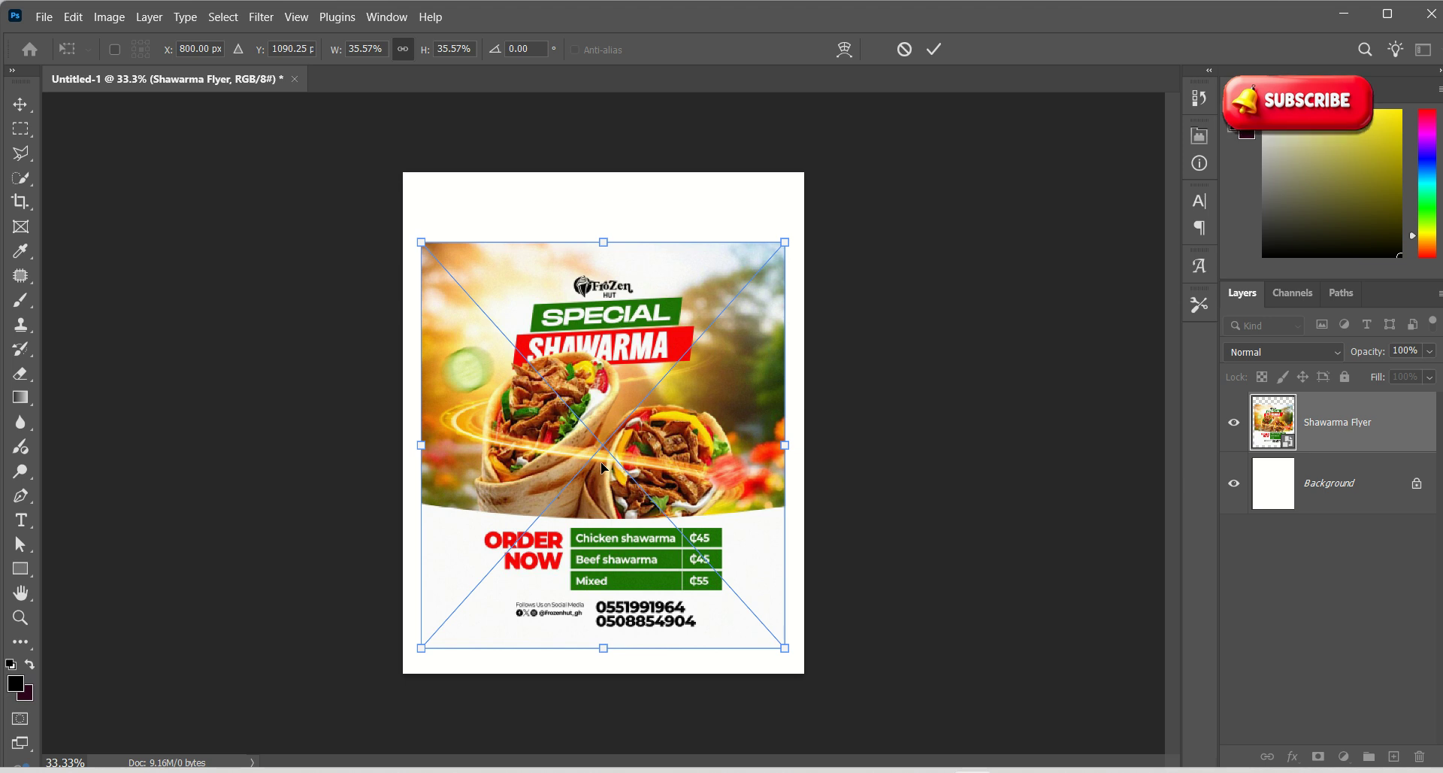
pyautogui.click(934, 49)
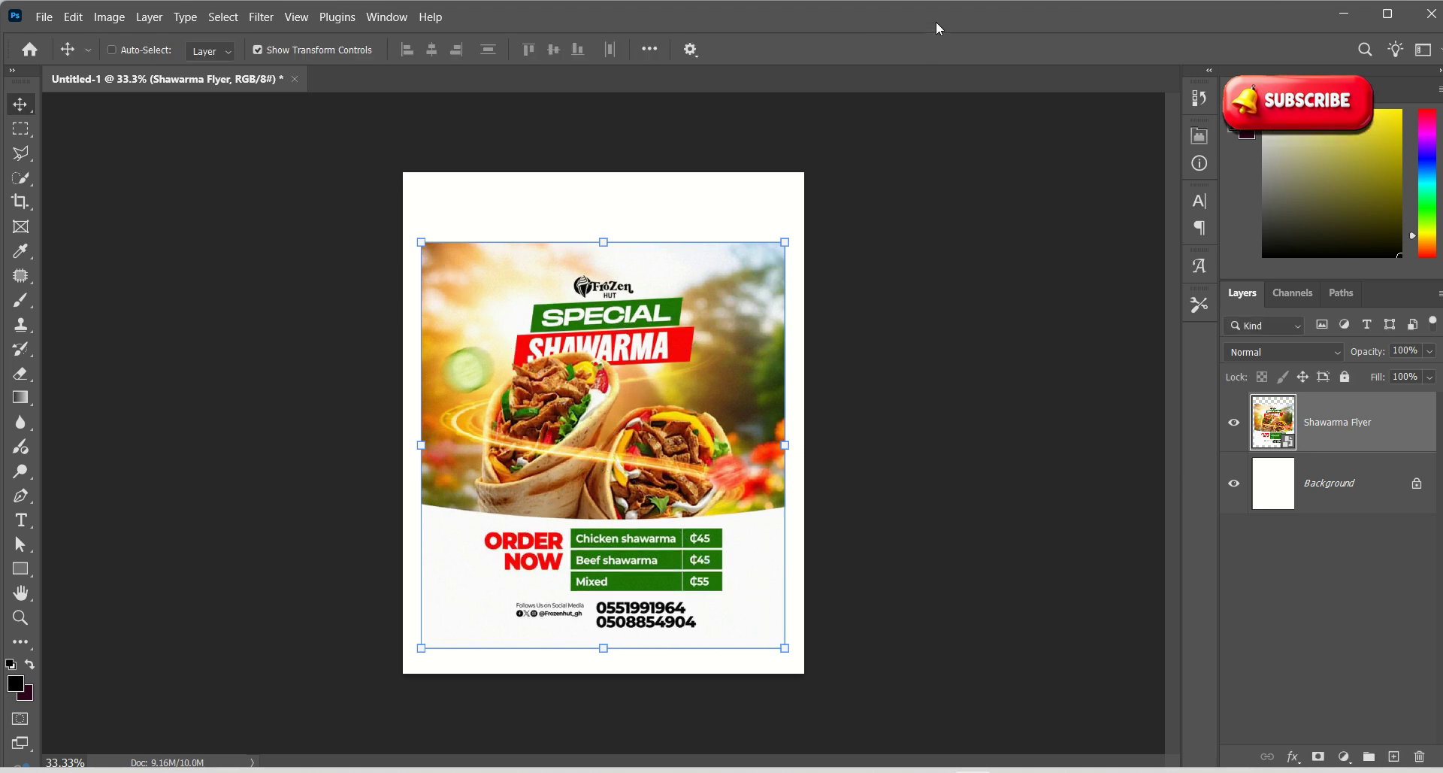
# Create a new white 4 × 5 in document at 400 ppi from the recent preset
pyautogui.hotkey('ctrl', 'n')
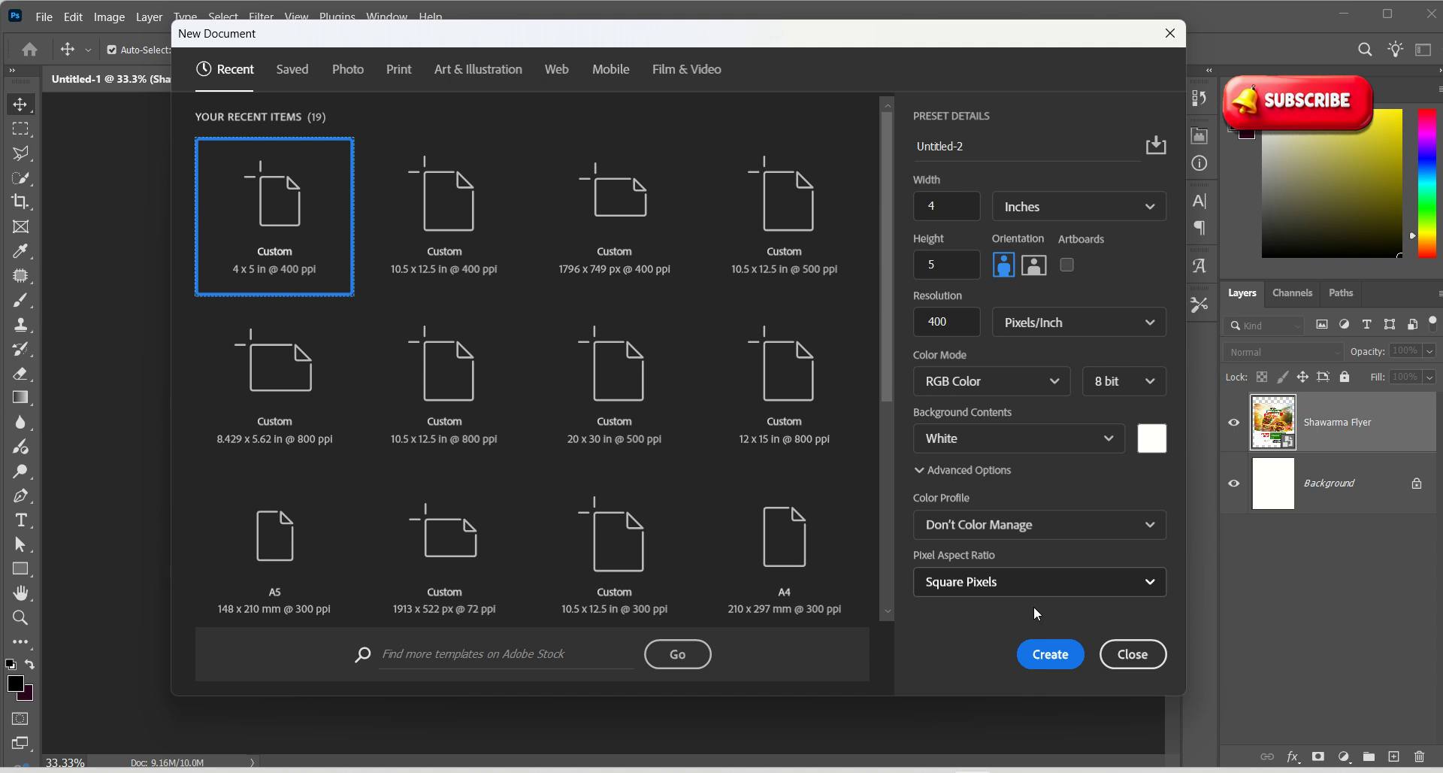
pyautogui.click(1050, 648)
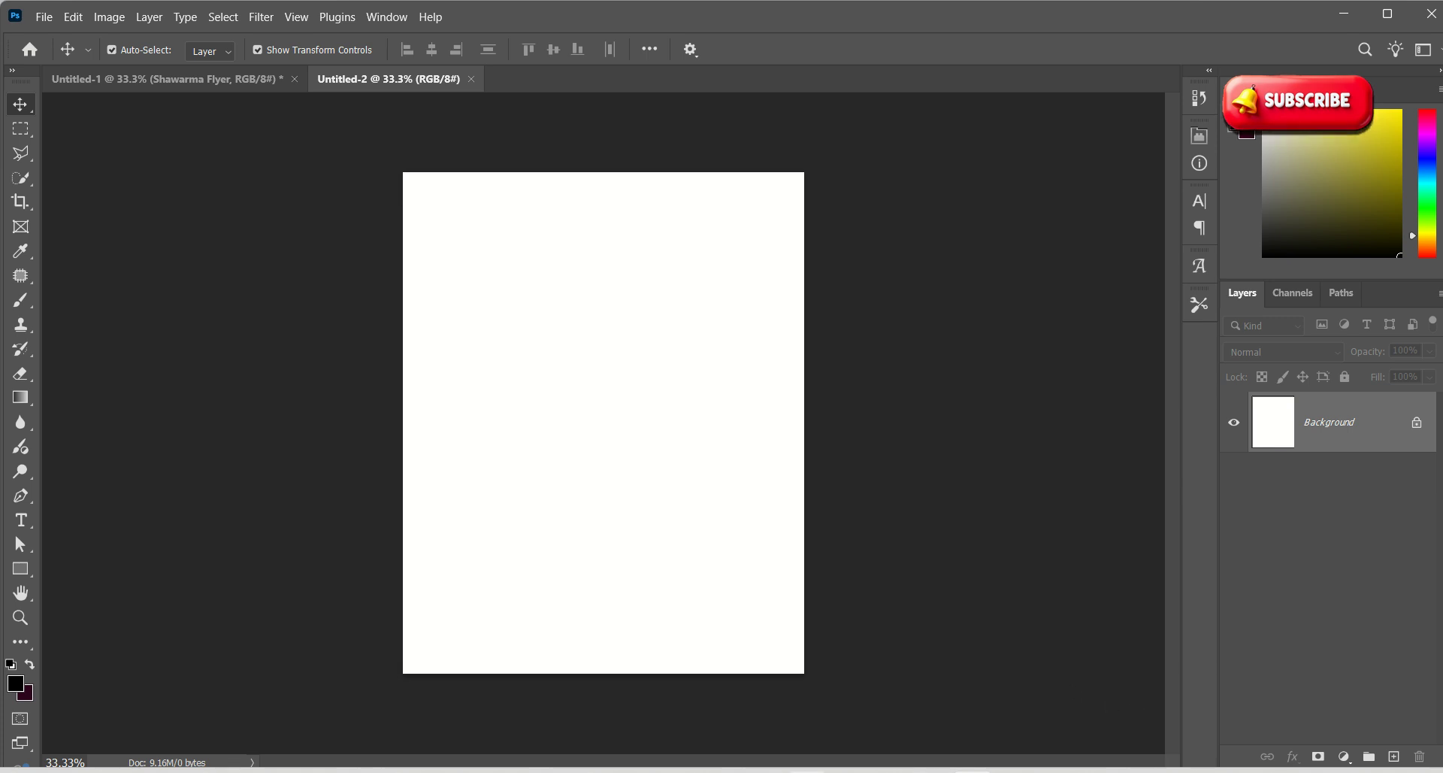
pyautogui.hotkey('alt', 'Tab')
# Drag download (19) and the Twin Golden Motion Light image from Downloads onto the new canvas
pyautogui.click(333, 187)
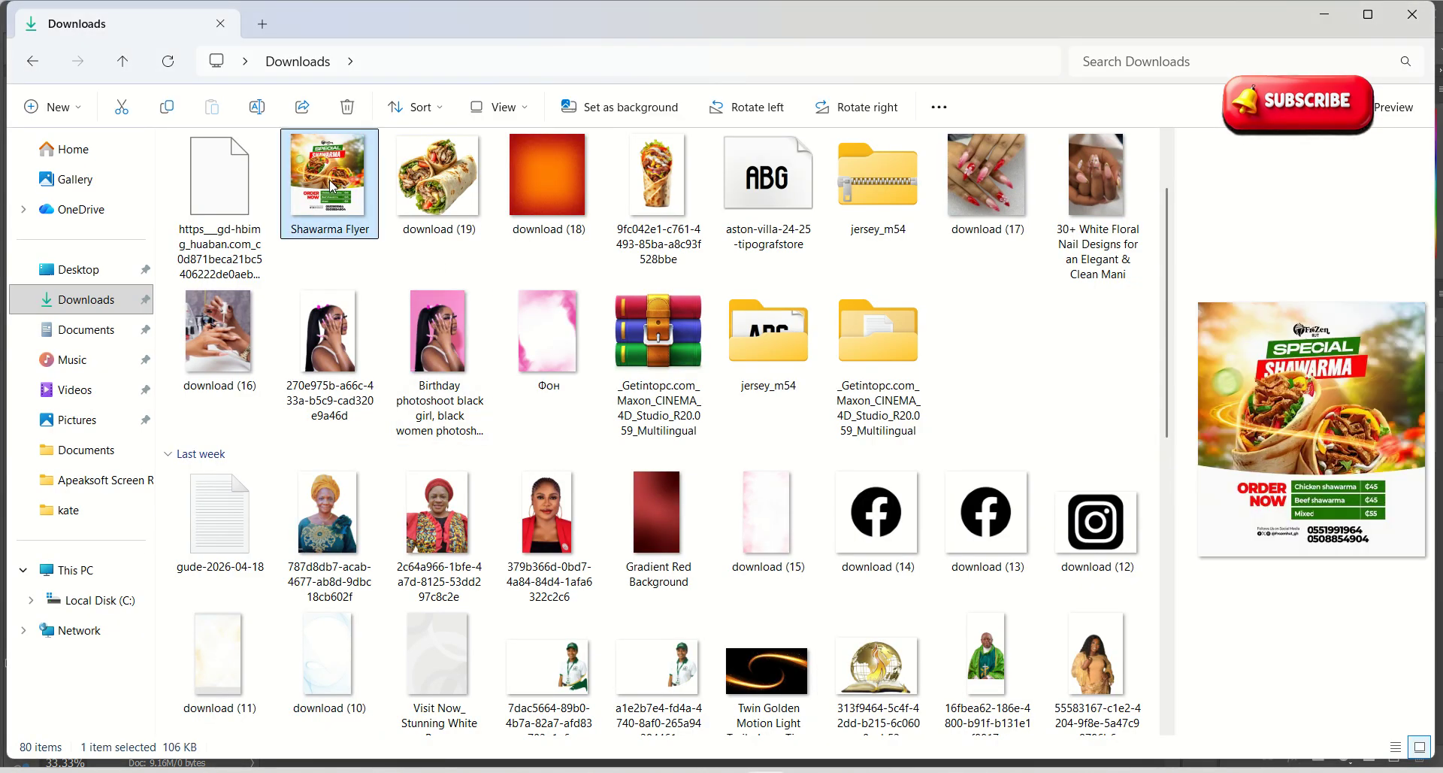
pyautogui.click(435, 198)
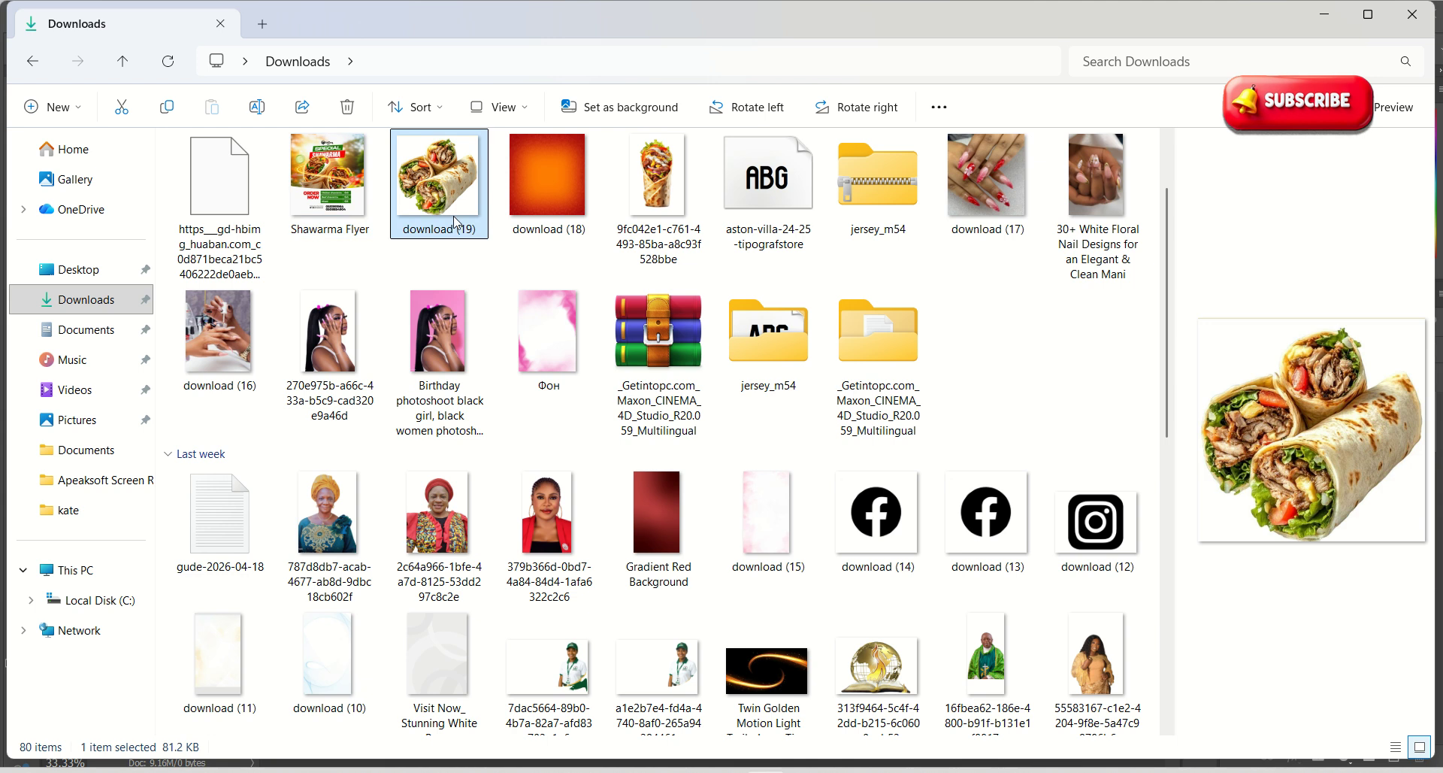
pyautogui.keyDown('ctrl'); pyautogui.click(768, 669); pyautogui.keyUp('ctrl')
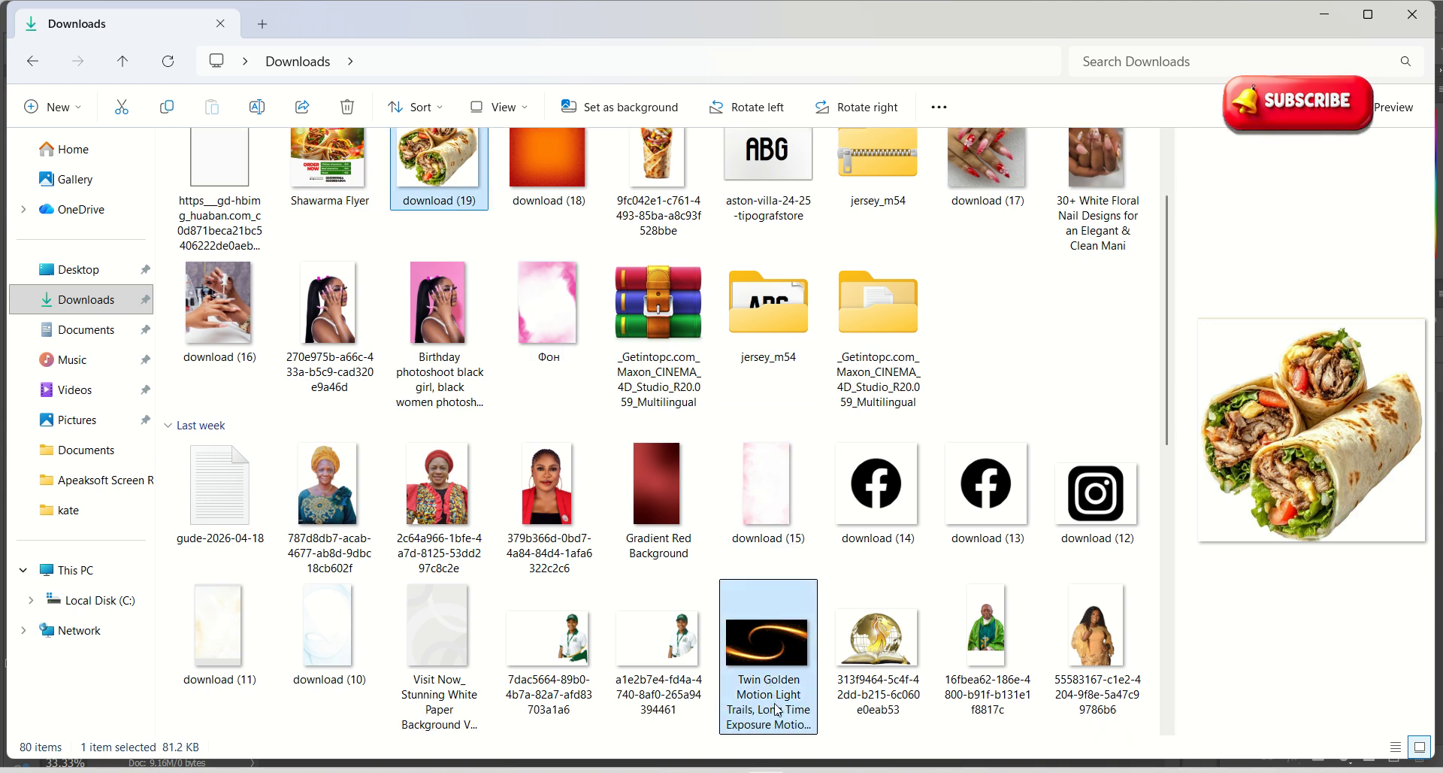
pyautogui.moveTo(473, 200); pyautogui.dragTo(714, 438)
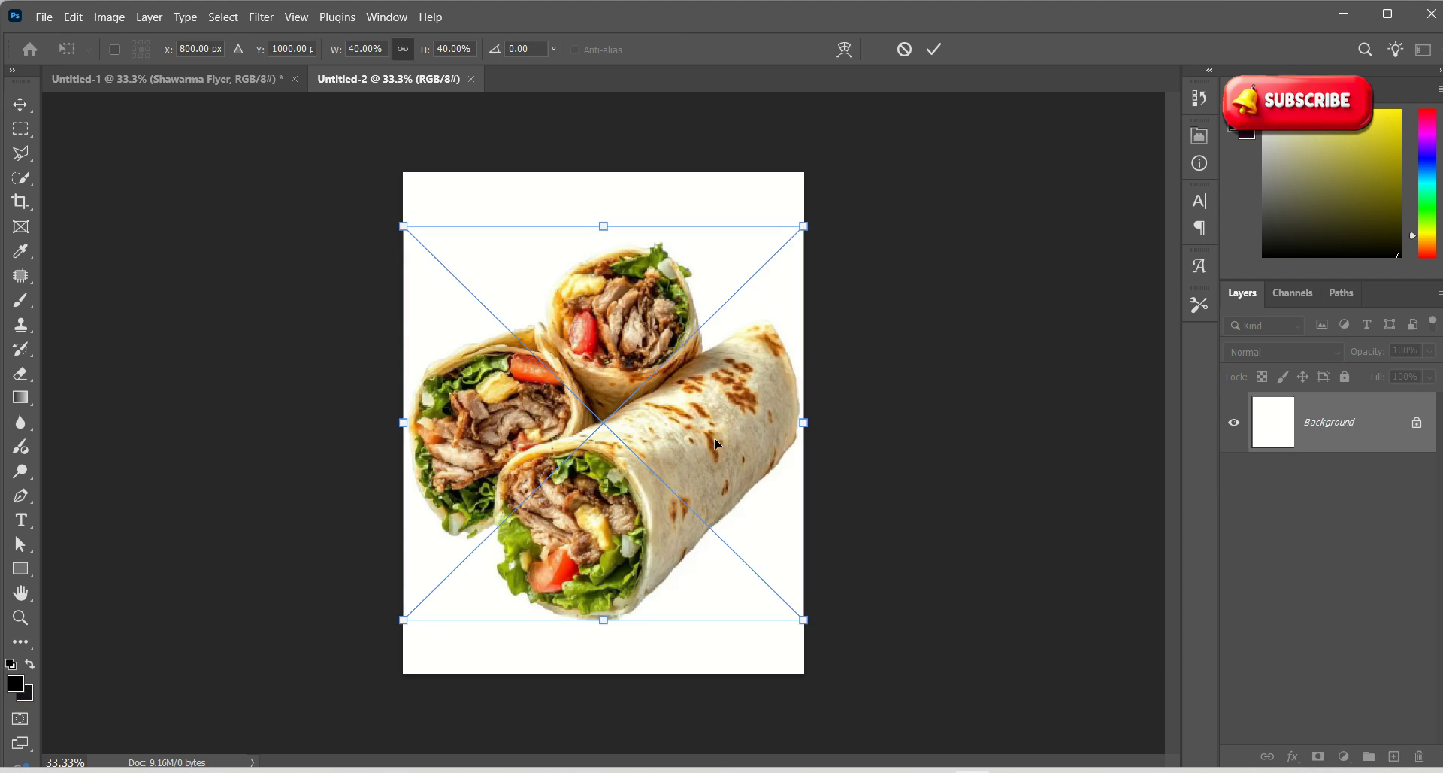
# Commit the wraps and light-trails placements, then add the green field image as another layer
pyautogui.click(932, 50)
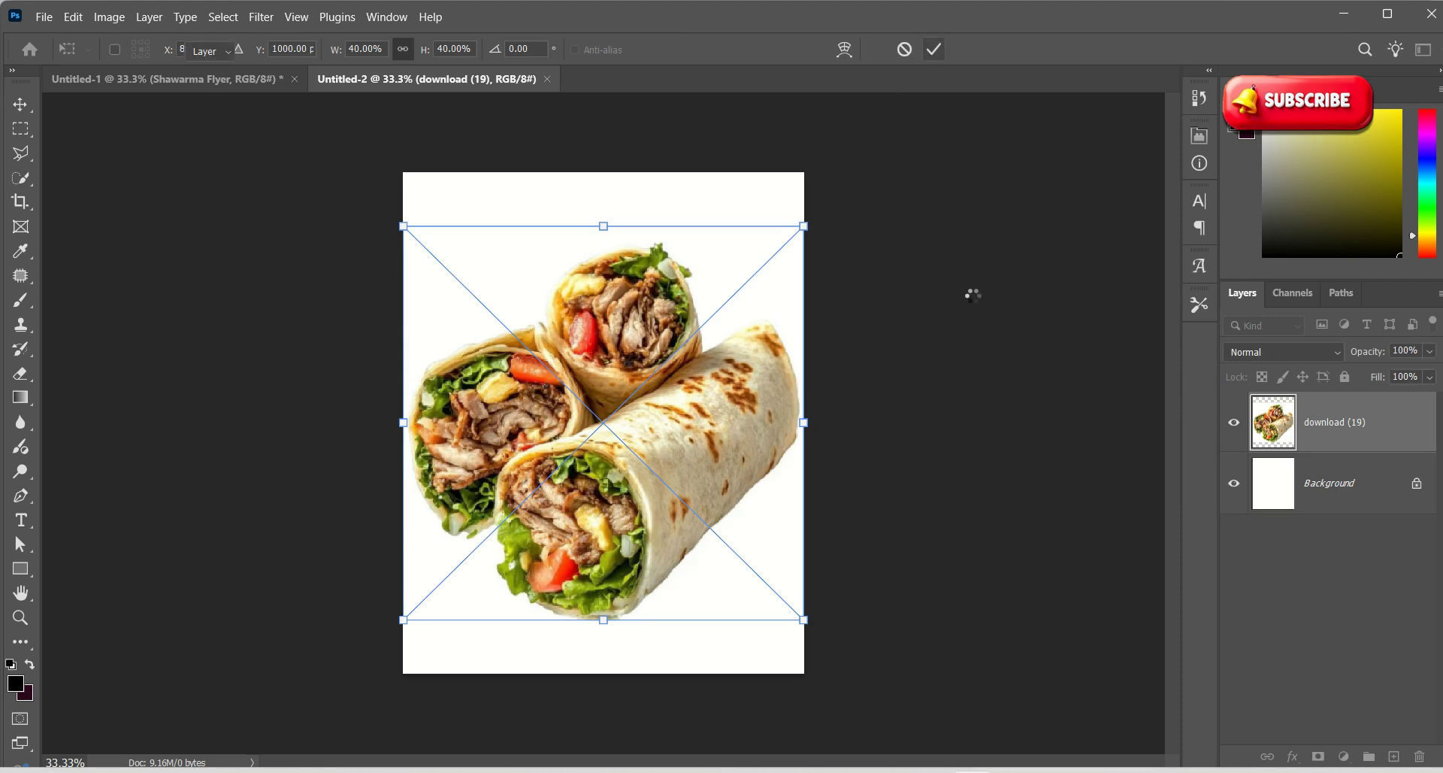
pyautogui.click(933, 49)
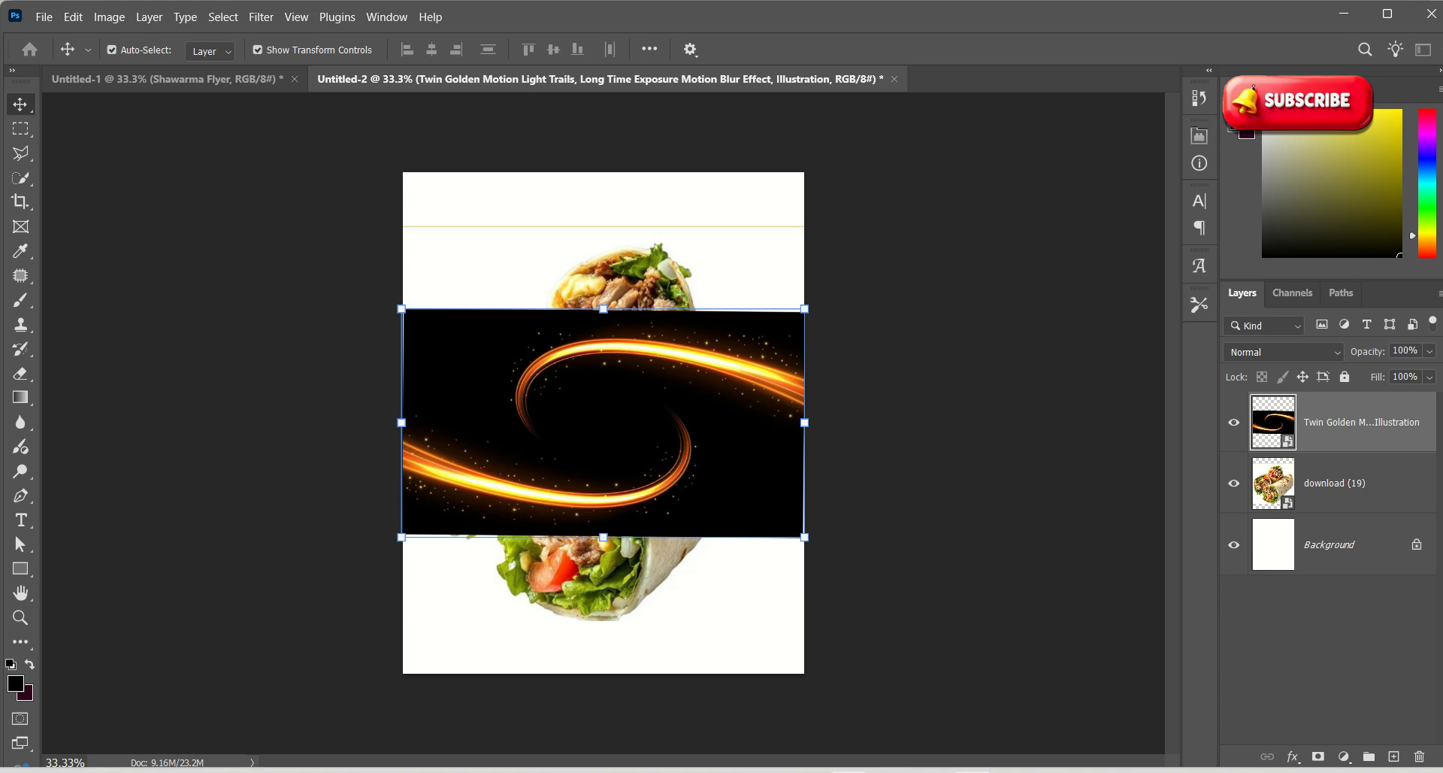
pyautogui.hotkey('alt', 'Tab')
pyautogui.click(333, 197)
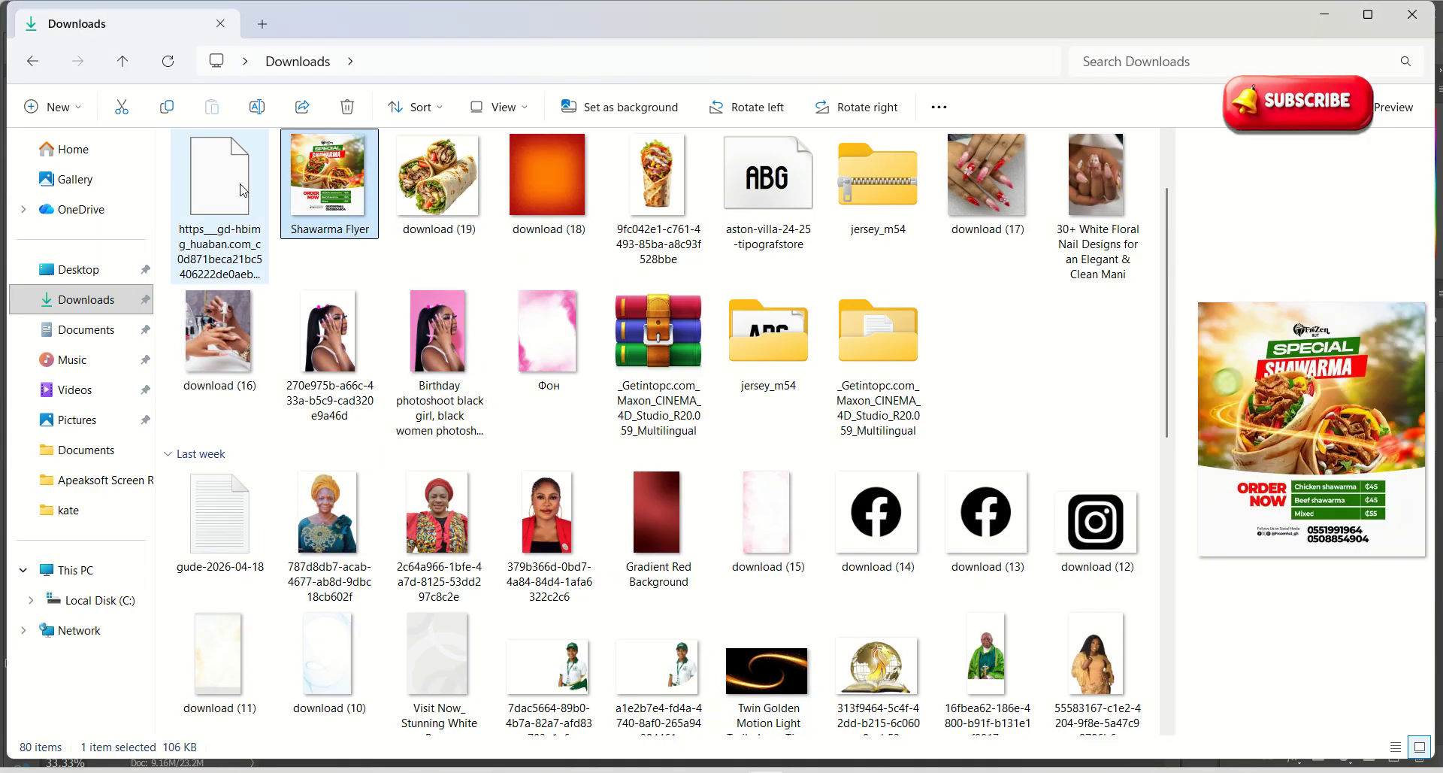
pyautogui.click(224, 213)
pyautogui.moveTo(224, 213); pyautogui.dragTo(758, 361)
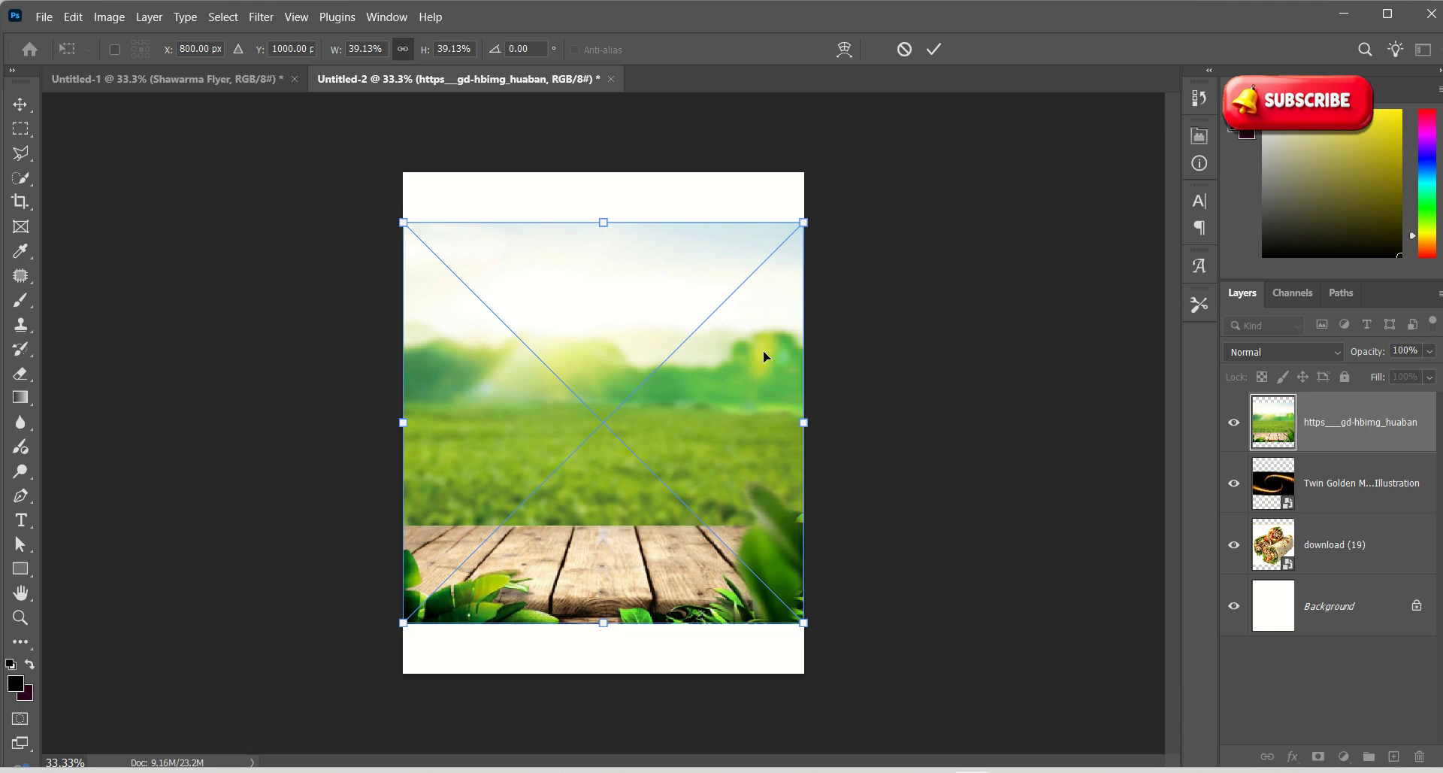
pyautogui.press('Return')
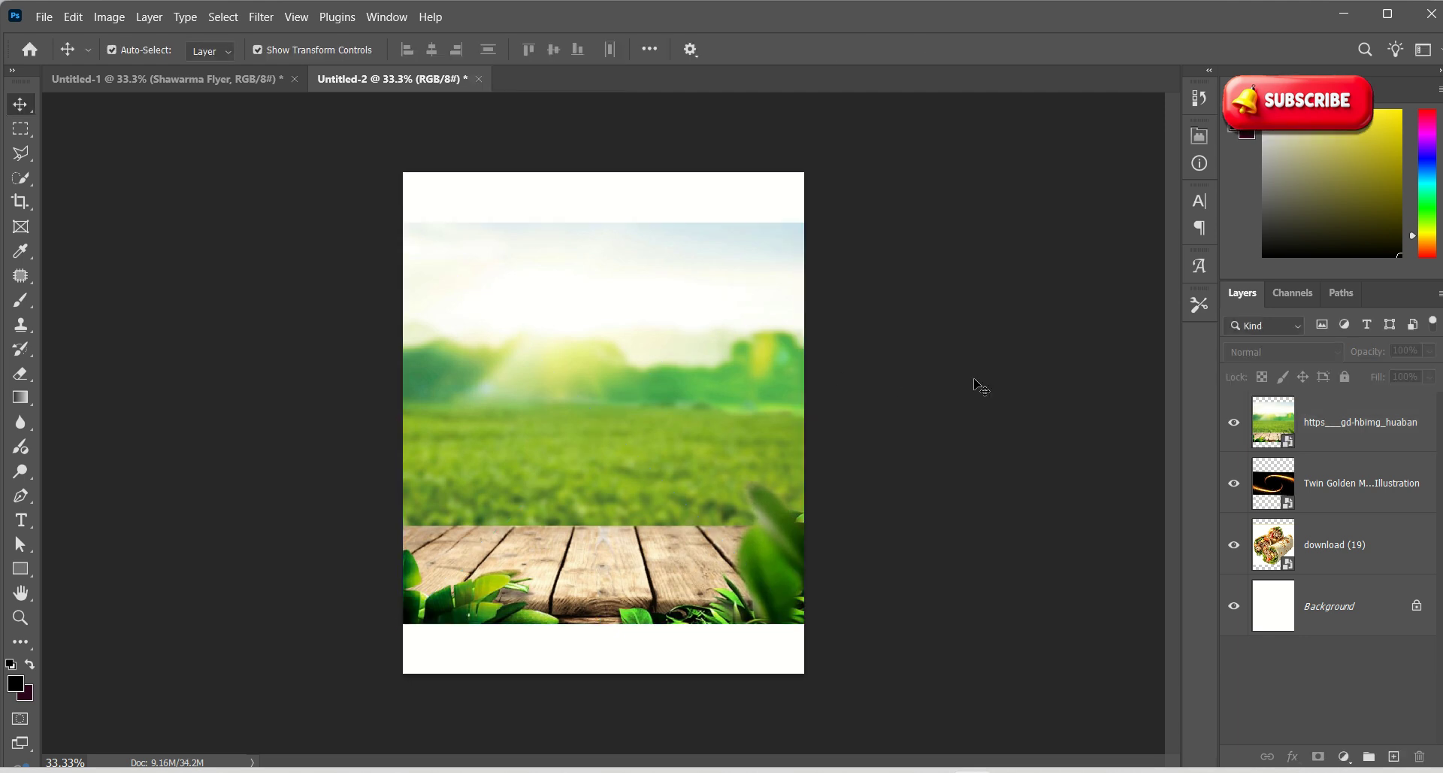
# Select the wraps photo layer and hide the green field and light-trails layers
pyautogui.click(1309, 552)
pyautogui.click(1233, 483)
pyautogui.click(1233, 422)
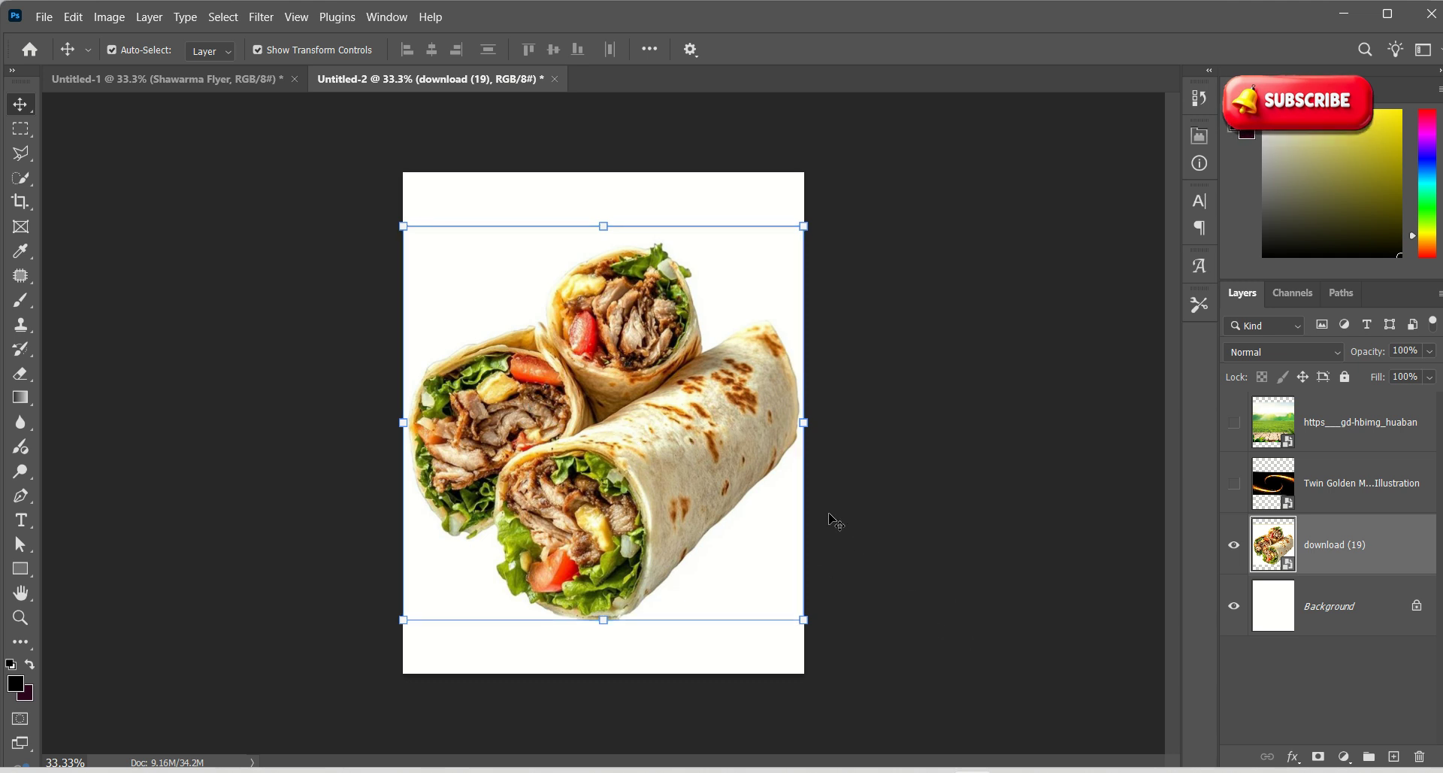
# Copy the wraps onto a new Layer 1 via Select Subject, then hide download (19)
pyautogui.moveTo(756, 502); pyautogui.dragTo(314, 113)
pyautogui.click(236, 21)
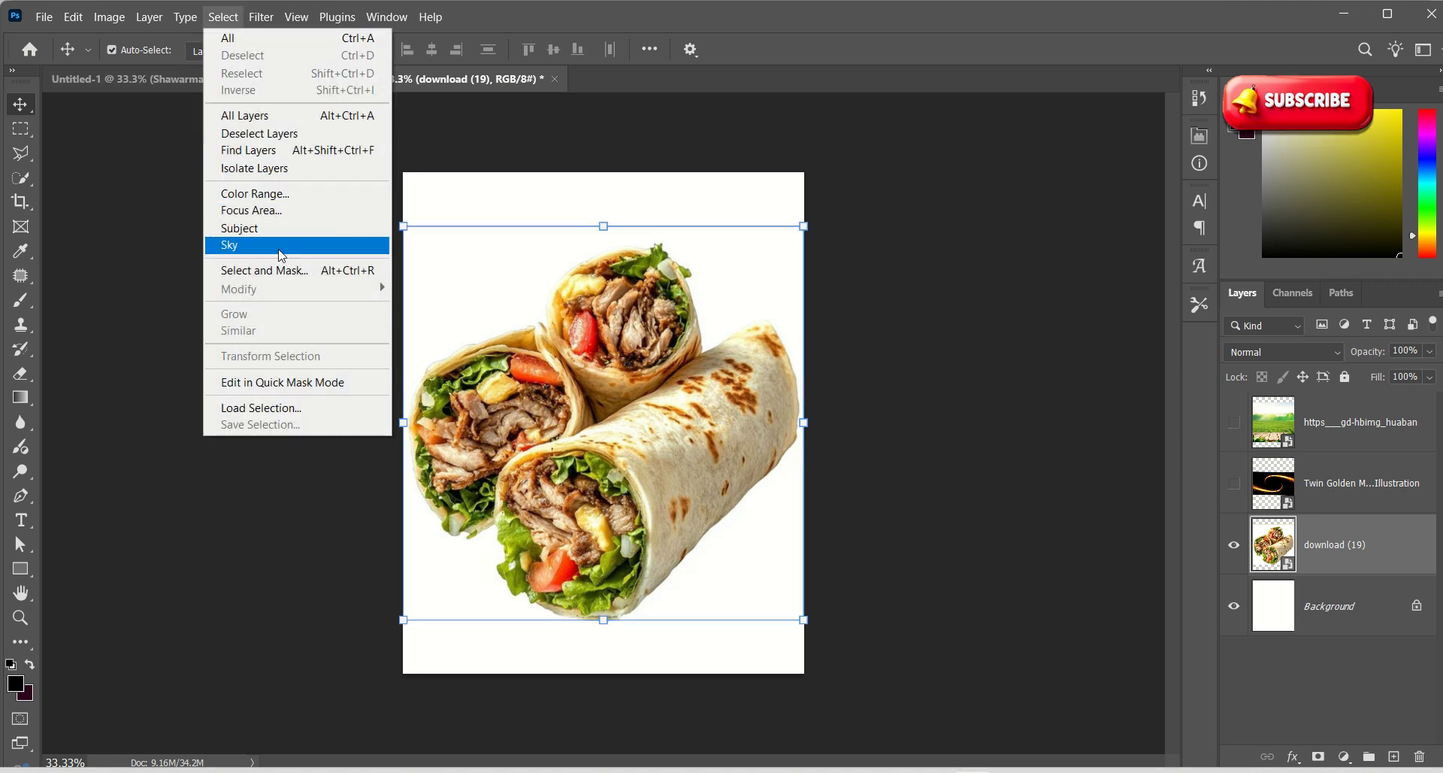
pyautogui.click(241, 226)
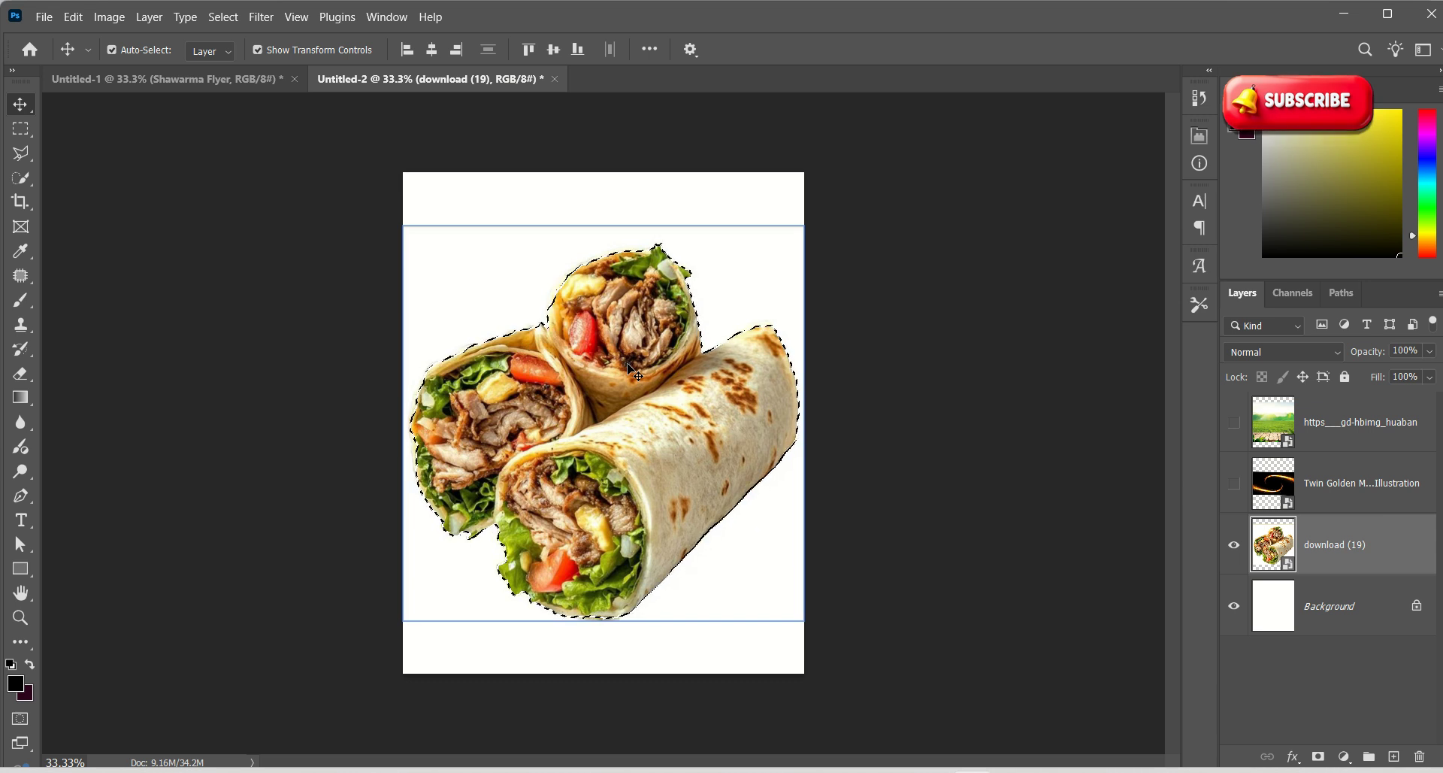
pyautogui.press('ctrl')
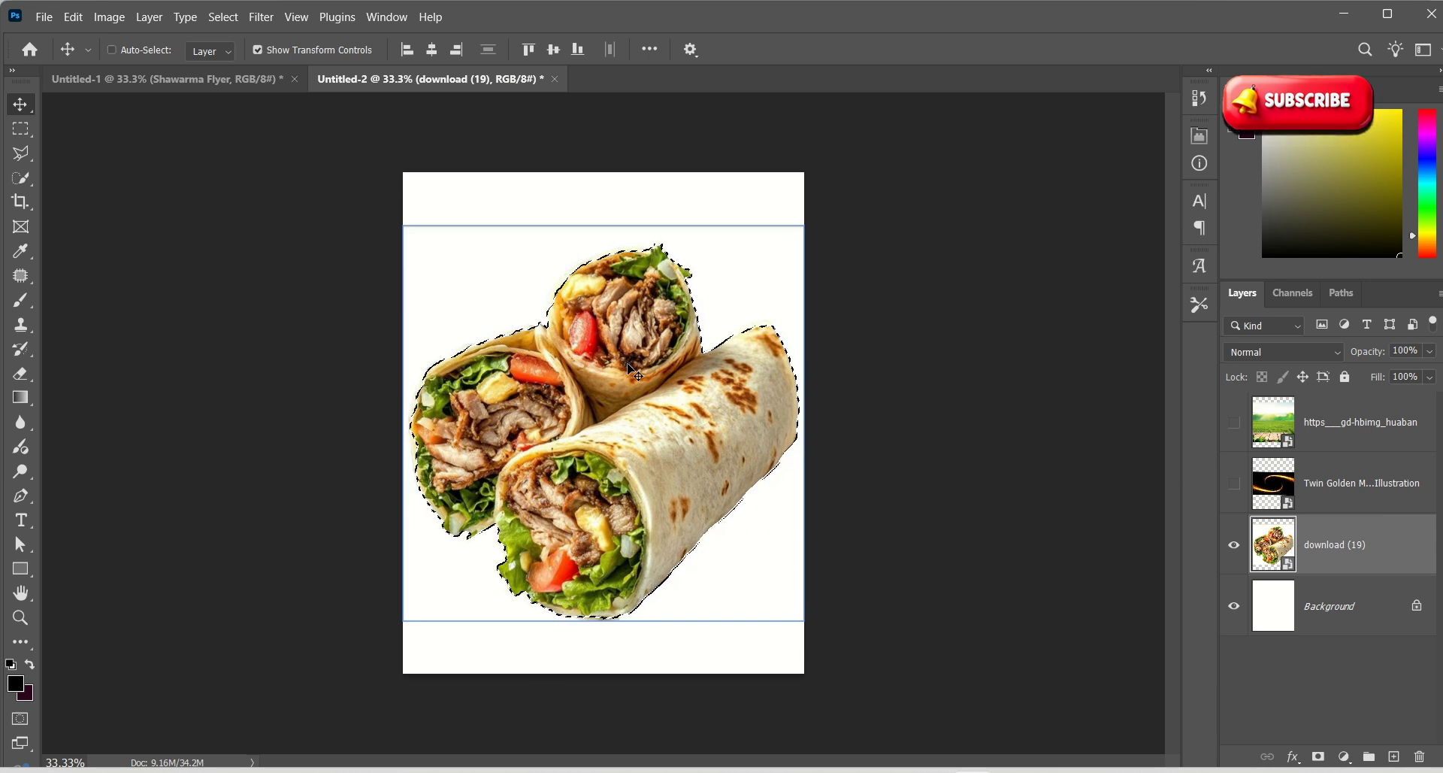
pyautogui.hotkey('ctrl', 'j')
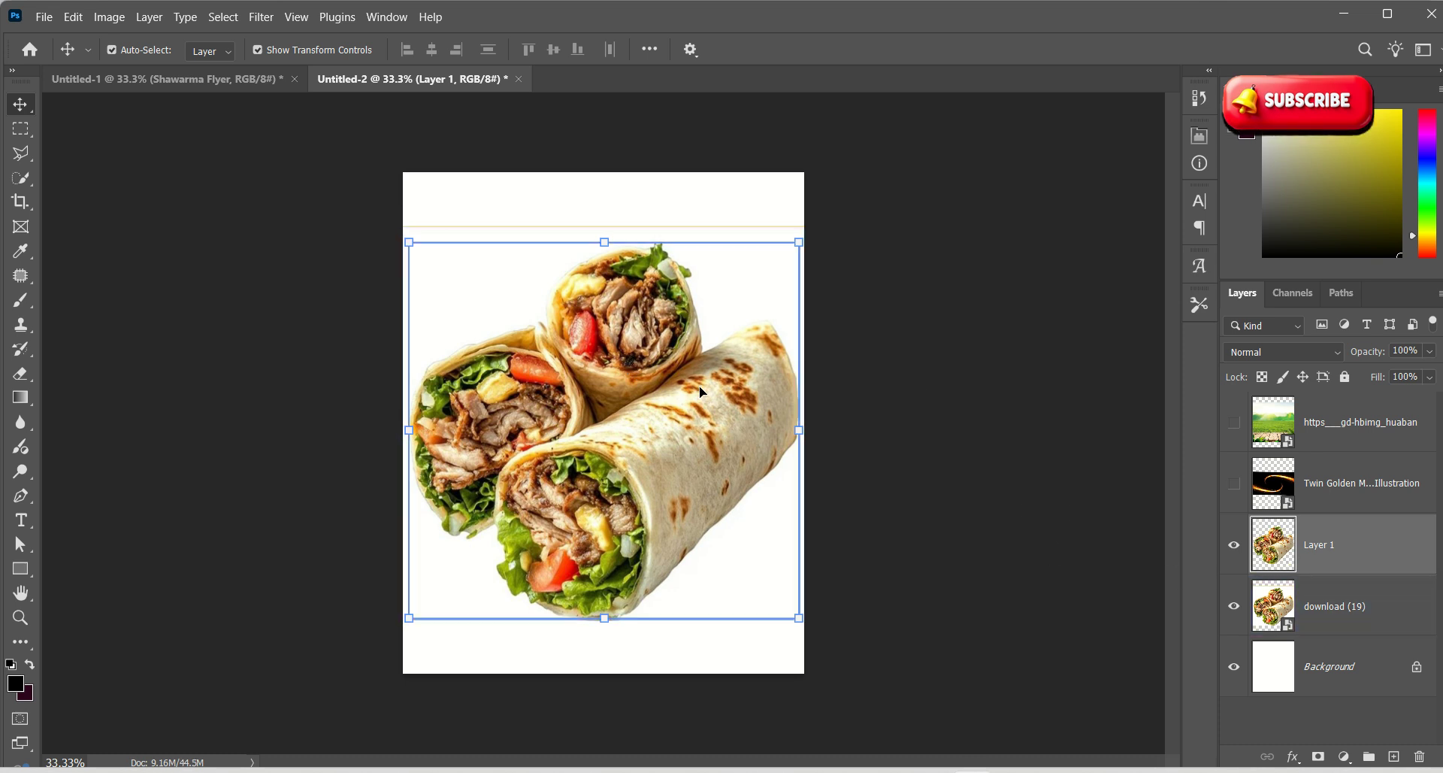
pyautogui.keyDown('ctrl'); pyautogui.click(1236, 605); pyautogui.keyUp('ctrl')
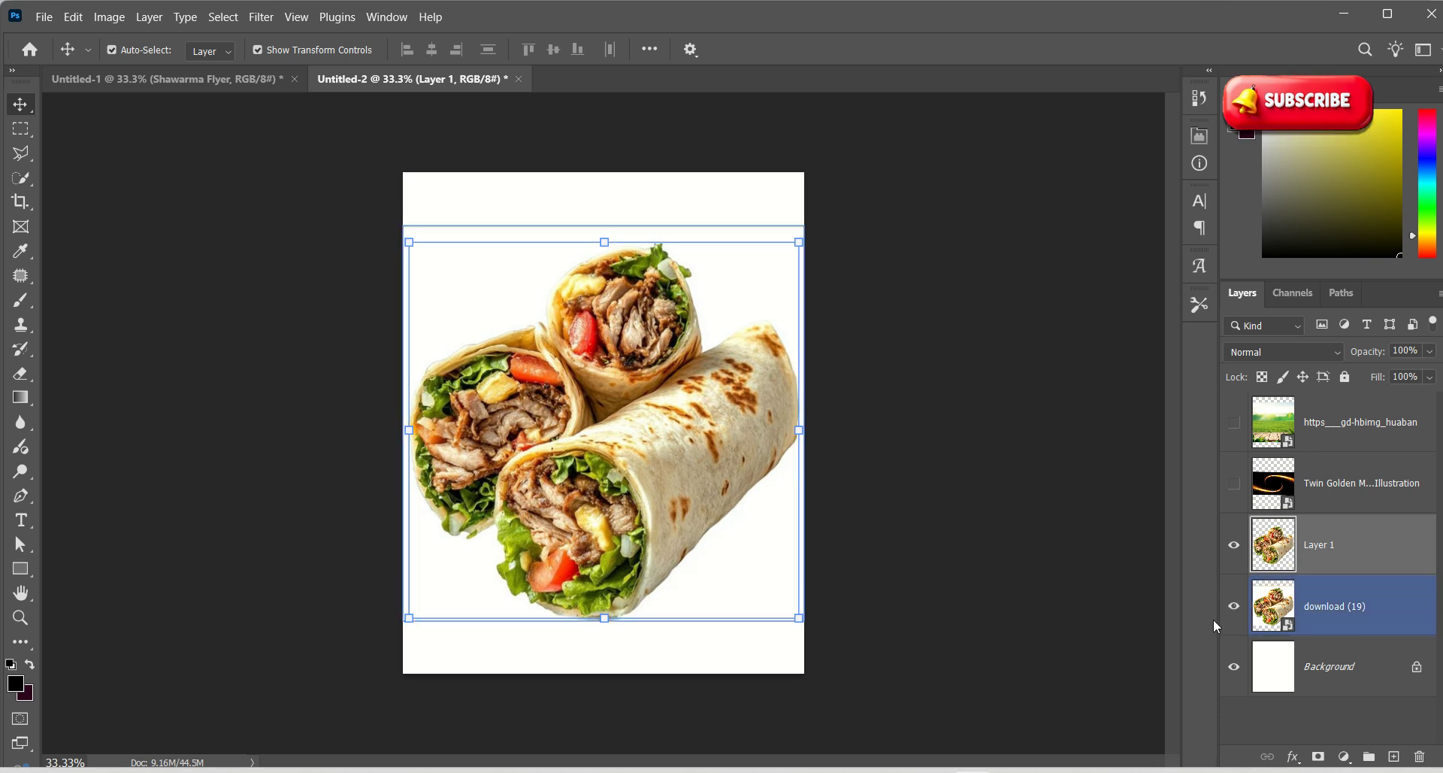
pyautogui.click(1233, 611)
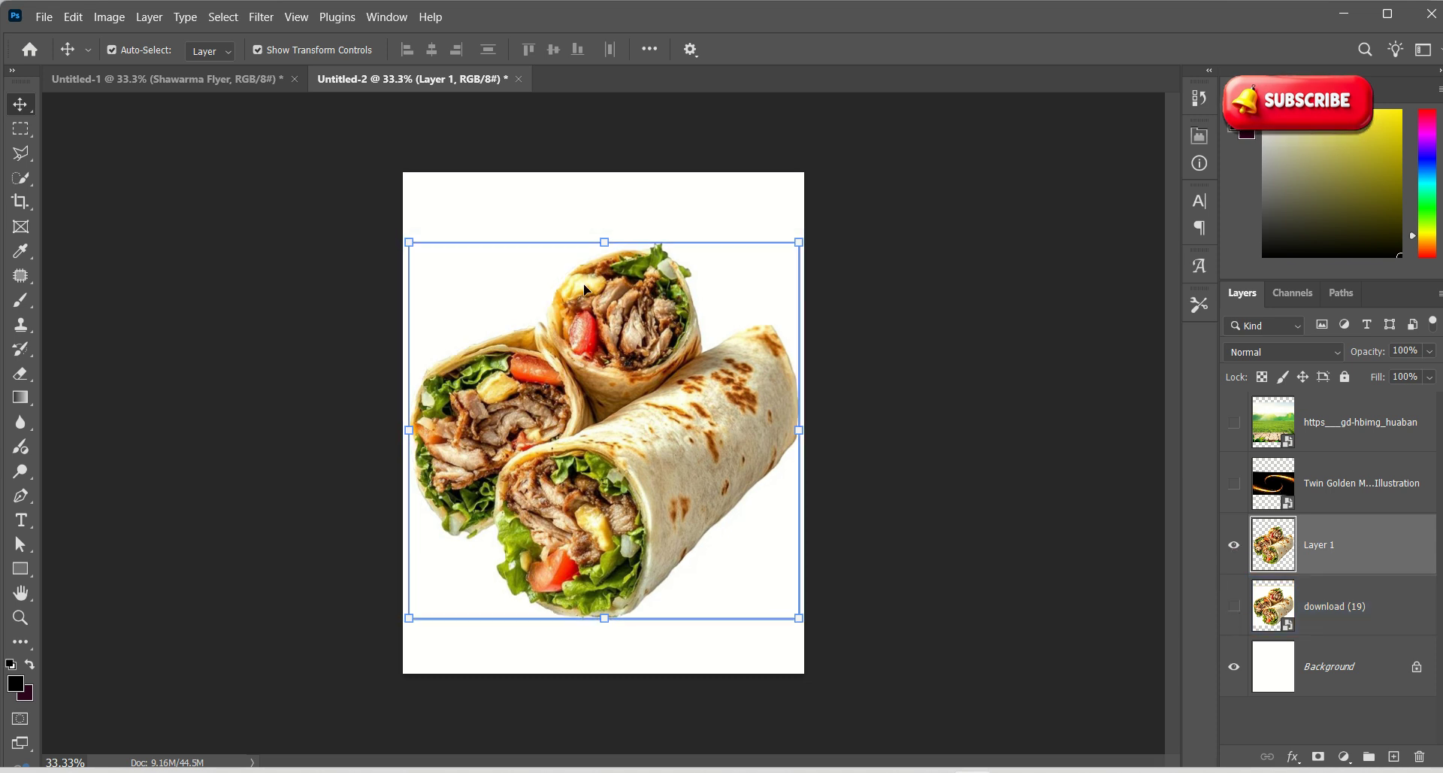
pyautogui.hotkey('ctrl', 't')
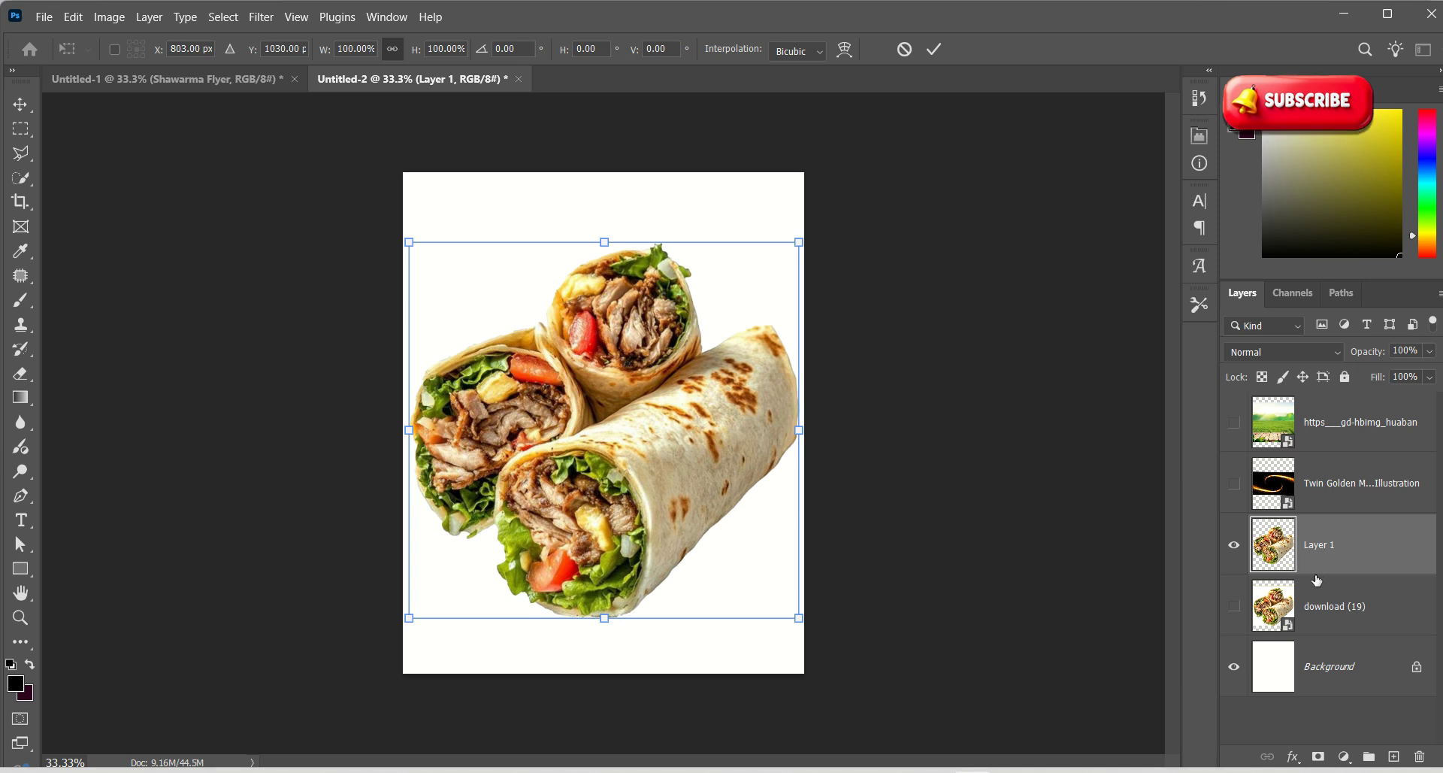
# Delete the original wraps layer and roughly size and position the cut-out wraps
pyautogui.click(1353, 607)
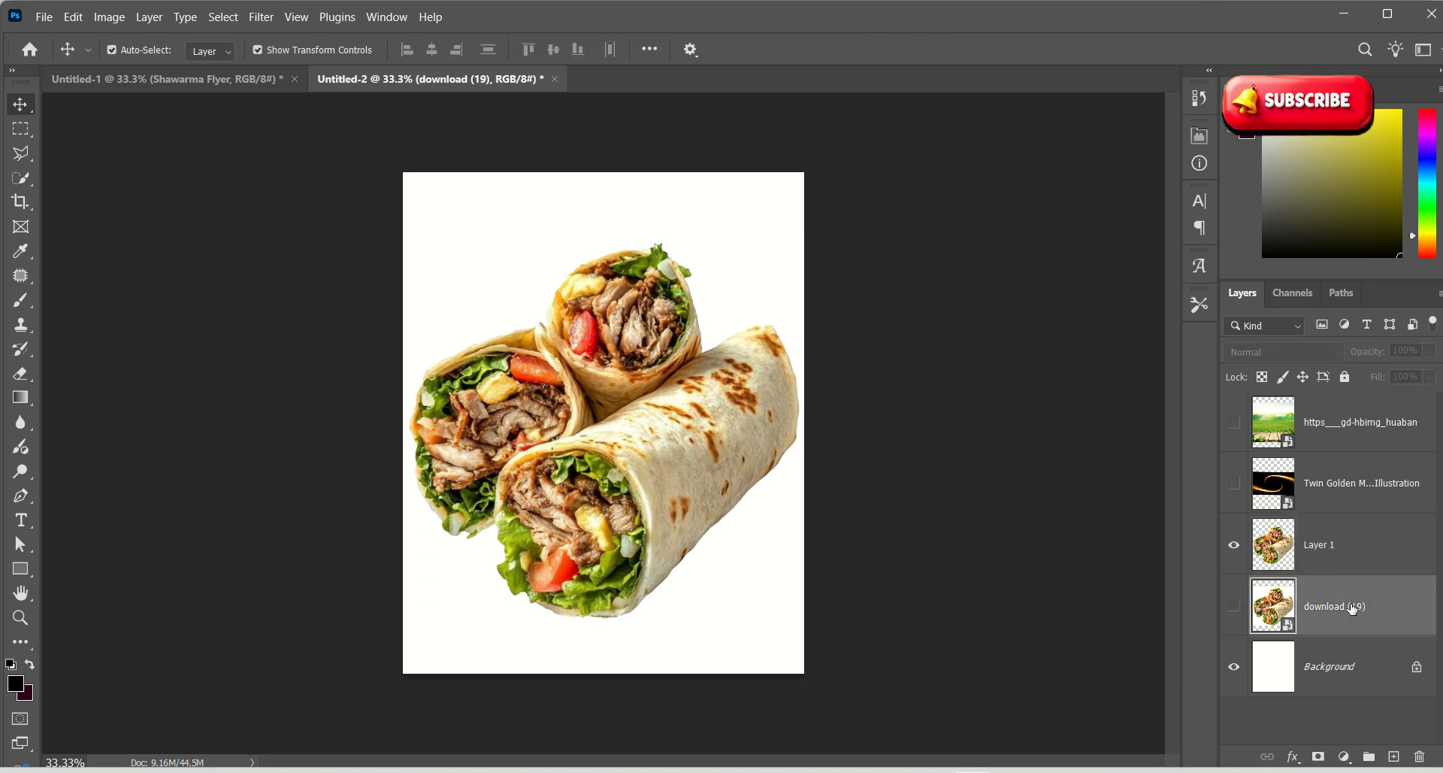
pyautogui.press('Delete')
pyautogui.moveTo(687, 309); pyautogui.dragTo(673, 337)
pyautogui.moveTo(778, 275); pyautogui.dragTo(622, 422)
pyautogui.moveTo(514, 543); pyautogui.dragTo(569, 406)
pyautogui.moveTo(685, 511); pyautogui.dragTo(736, 559)
pyautogui.moveTo(601, 439); pyautogui.dragTo(628, 479)
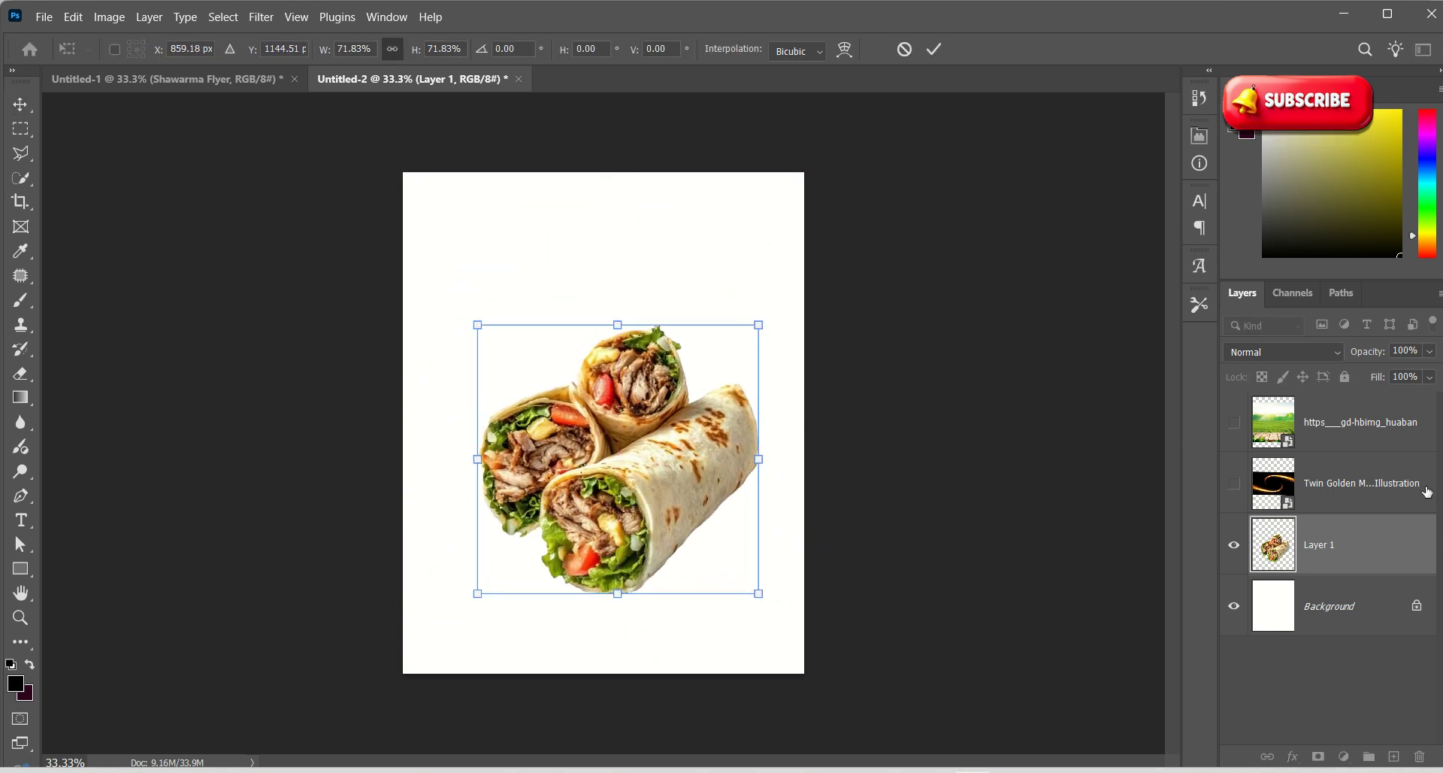
# Show the green field image again and fit it across the top of the canvas
pyautogui.click(1234, 422)
pyautogui.moveTo(689, 258); pyautogui.dragTo(669, 188)
pyautogui.moveTo(800, 551)
pyautogui.mouseDown()
pyautogui.moveTo(832, 580)
pyautogui.moveTo(790, 540)
pyautogui.mouseUp()
pyautogui.moveTo(712, 492); pyautogui.dragTo(713, 431)
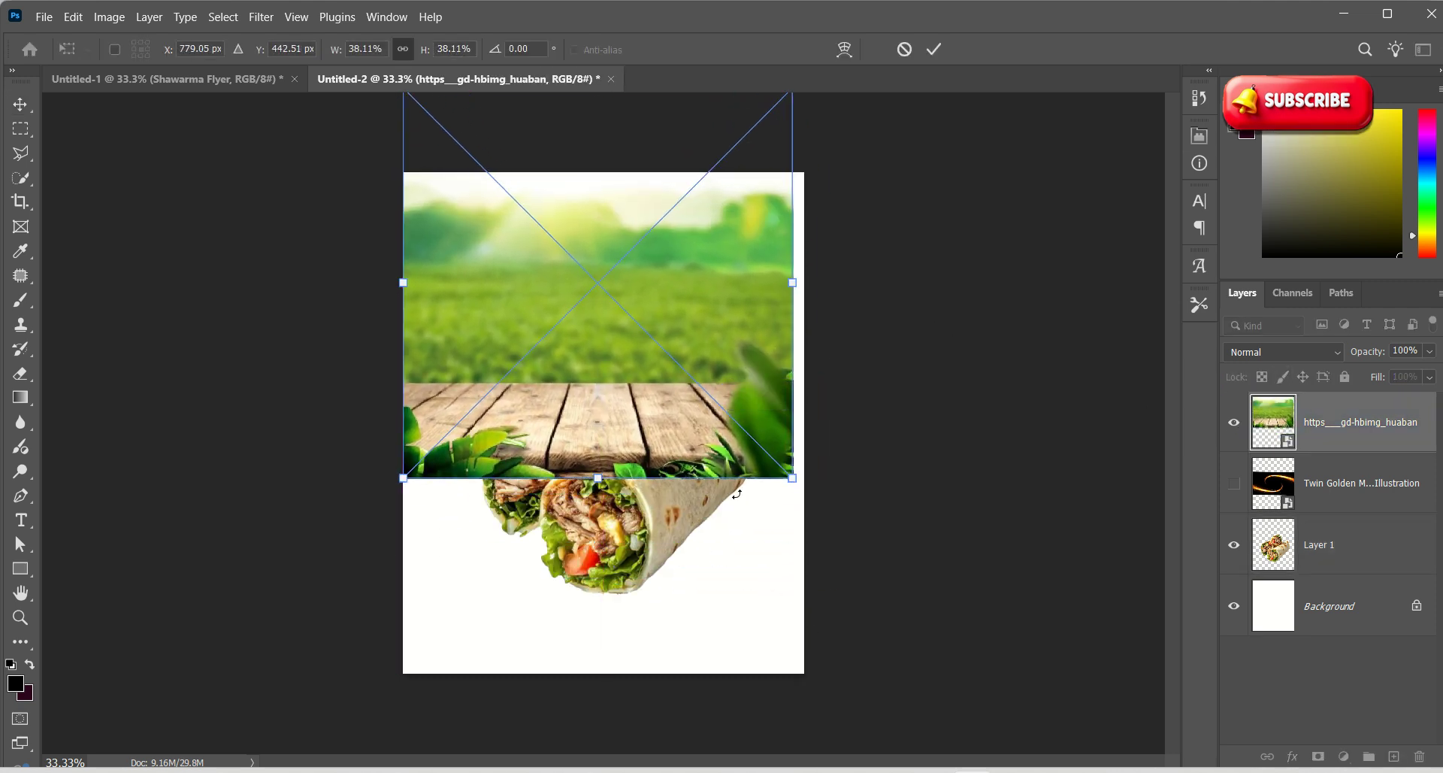
pyautogui.moveTo(793, 487); pyautogui.dragTo(828, 521)
pyautogui.moveTo(753, 459); pyautogui.dragTo(741, 441)
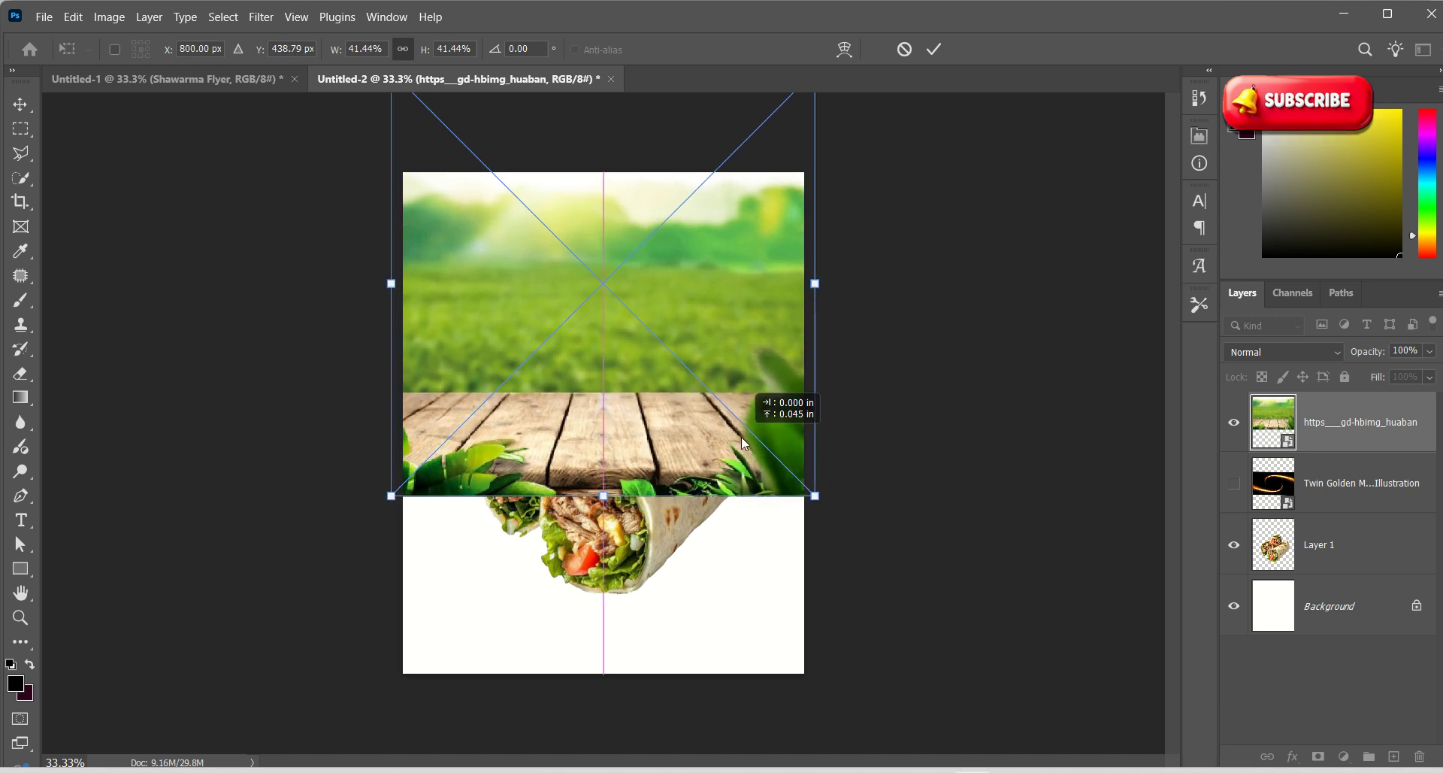
pyautogui.click(934, 49)
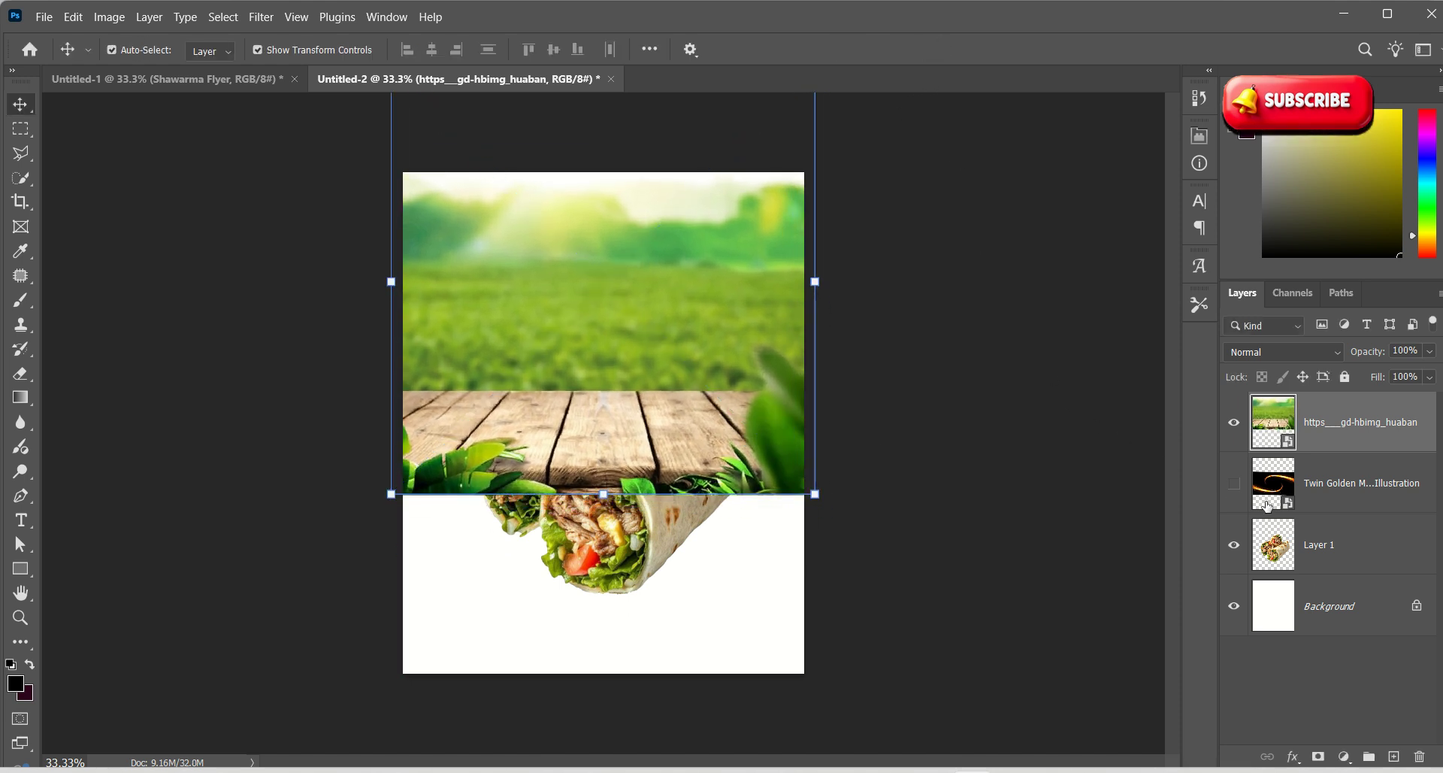
# Move the wraps layer above the field and scale it to about 95% on the planks
pyautogui.click(1295, 542)
pyautogui.moveTo(1295, 542); pyautogui.dragTo(1317, 415)
pyautogui.moveTo(635, 476); pyautogui.dragTo(630, 460)
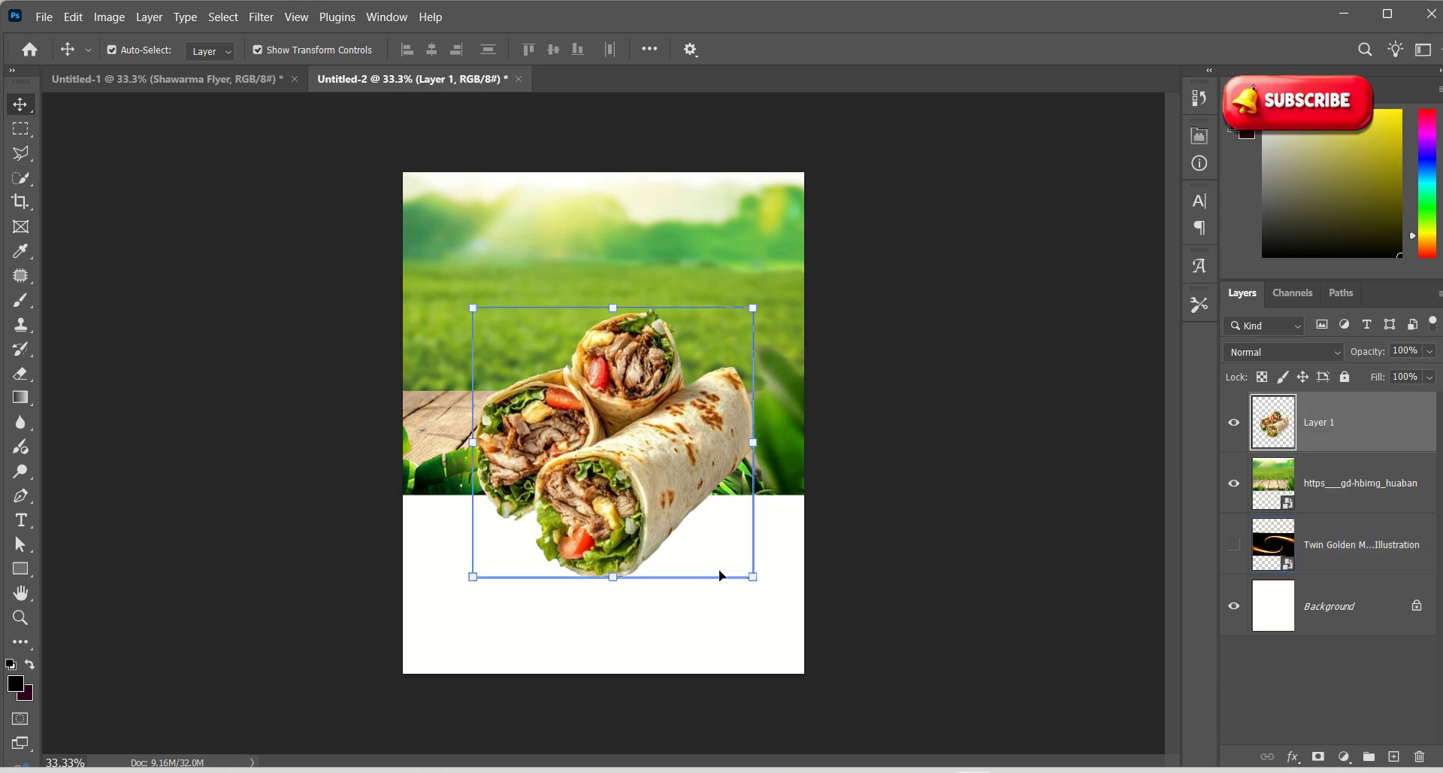
pyautogui.moveTo(758, 587); pyautogui.dragTo(744, 568)
pyautogui.moveTo(631, 466); pyautogui.dragTo(627, 446)
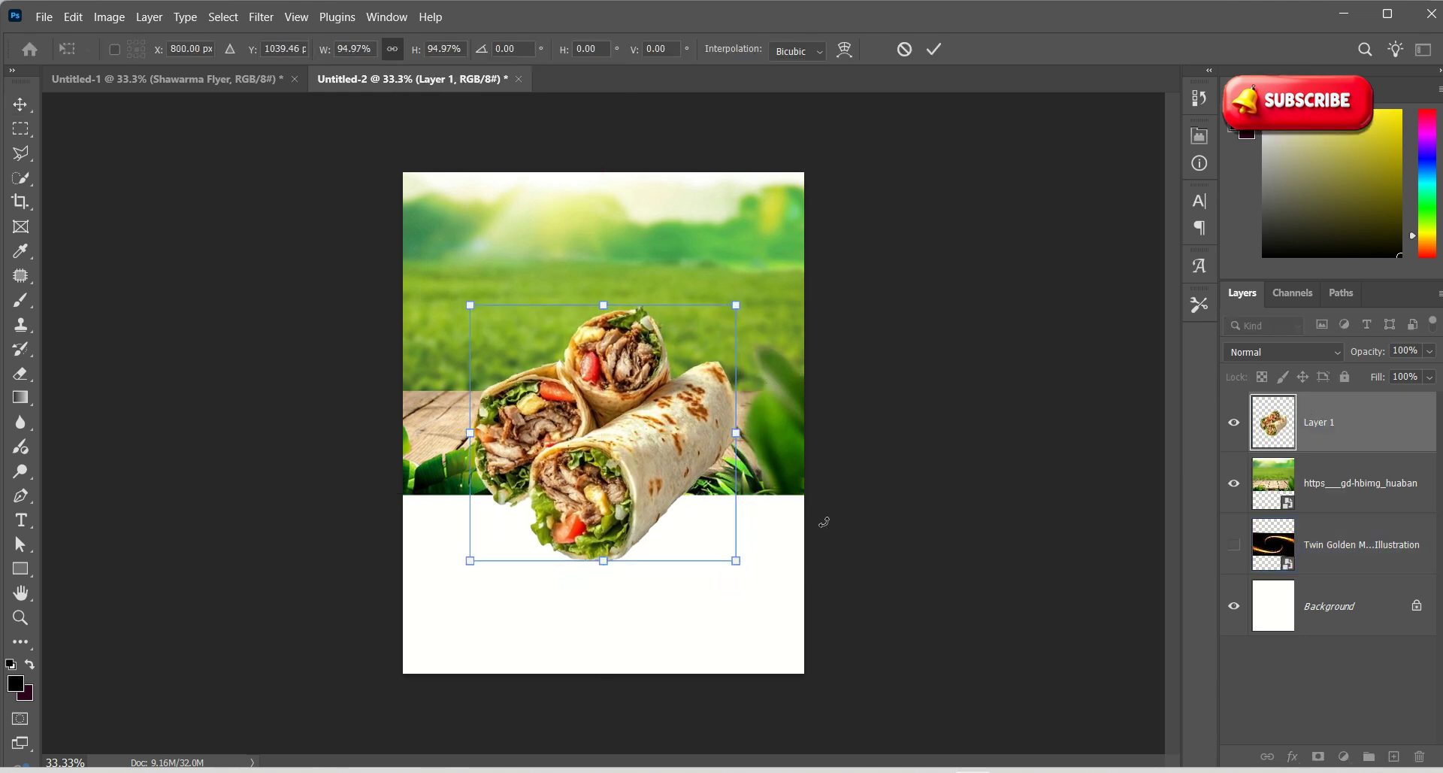
# Compare with the reference flyer, then enlarge the wraps to 103.68% and nudge them up-left
pyautogui.click(183, 84)
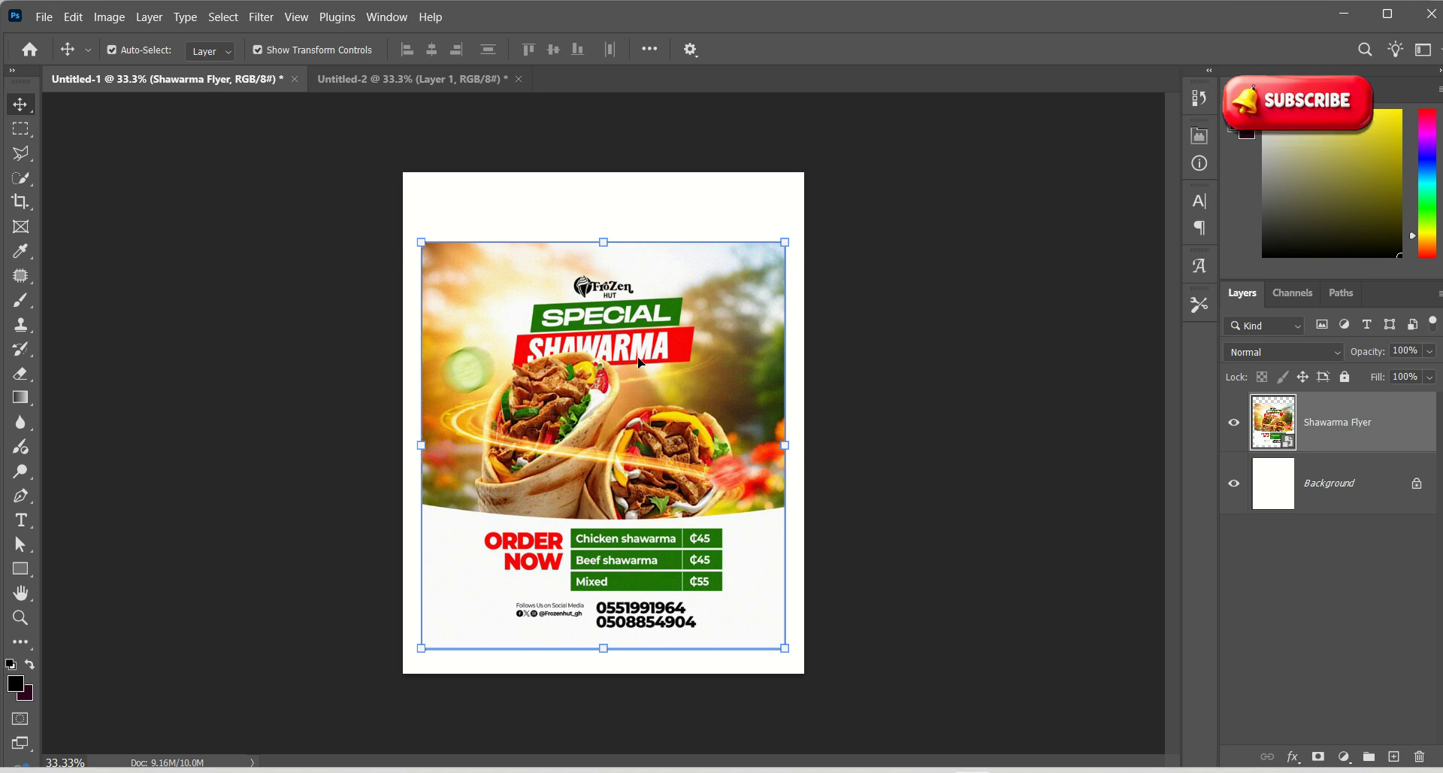
pyautogui.click(378, 80)
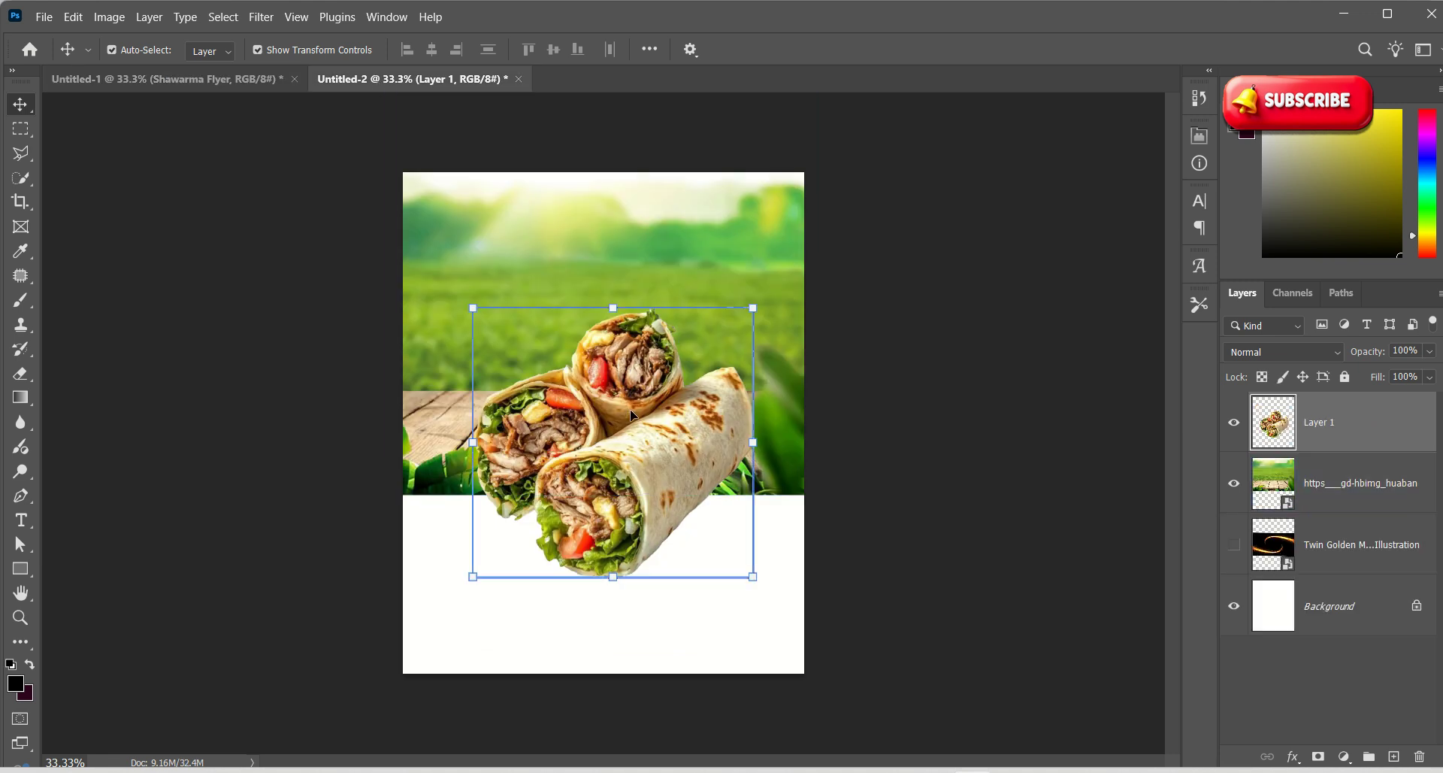
pyautogui.moveTo(623, 442)
pyautogui.mouseDown()
pyautogui.moveTo(620, 415)
pyautogui.moveTo(613, 434)
pyautogui.mouseUp()
pyautogui.moveTo(753, 290); pyautogui.dragTo(758, 284)
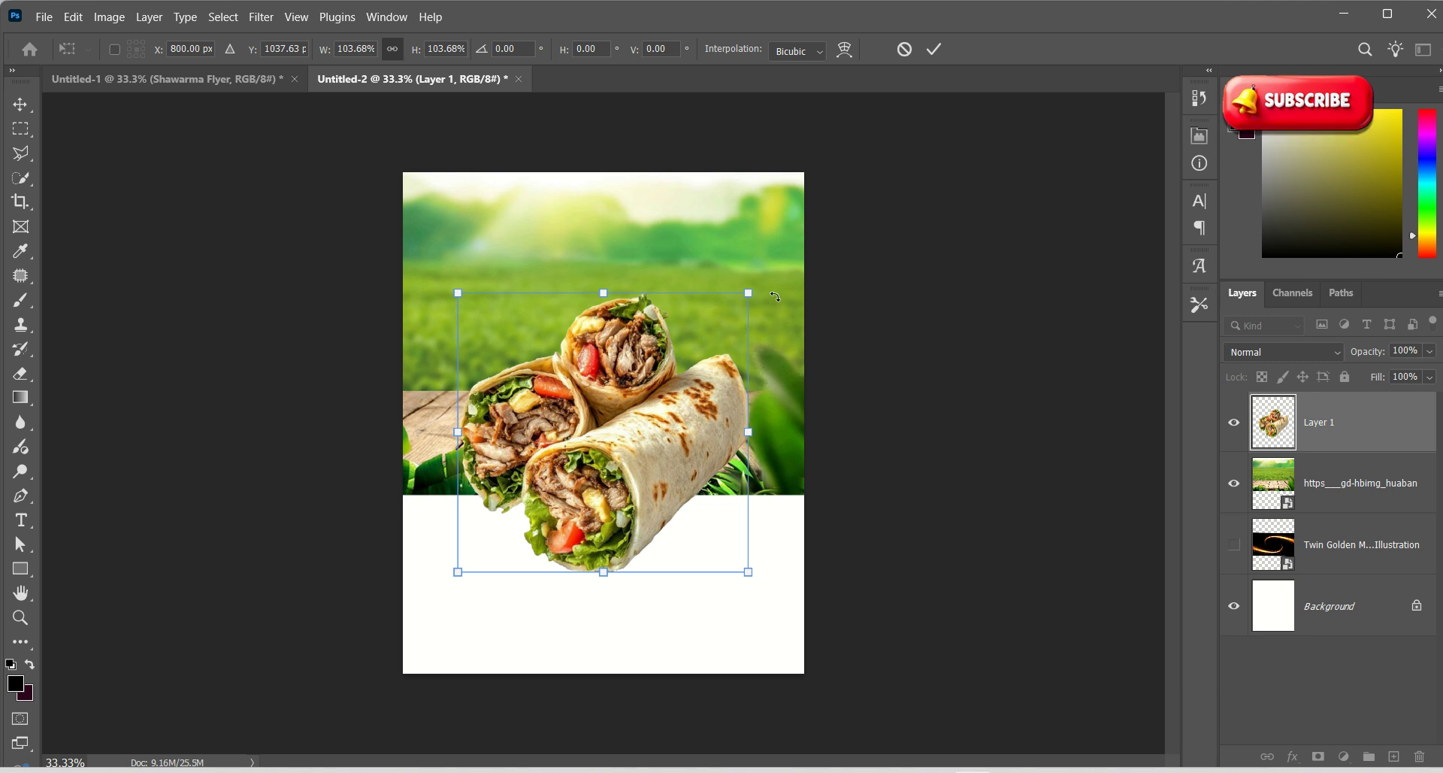
pyautogui.click(934, 49)
pyautogui.click(759, 295)
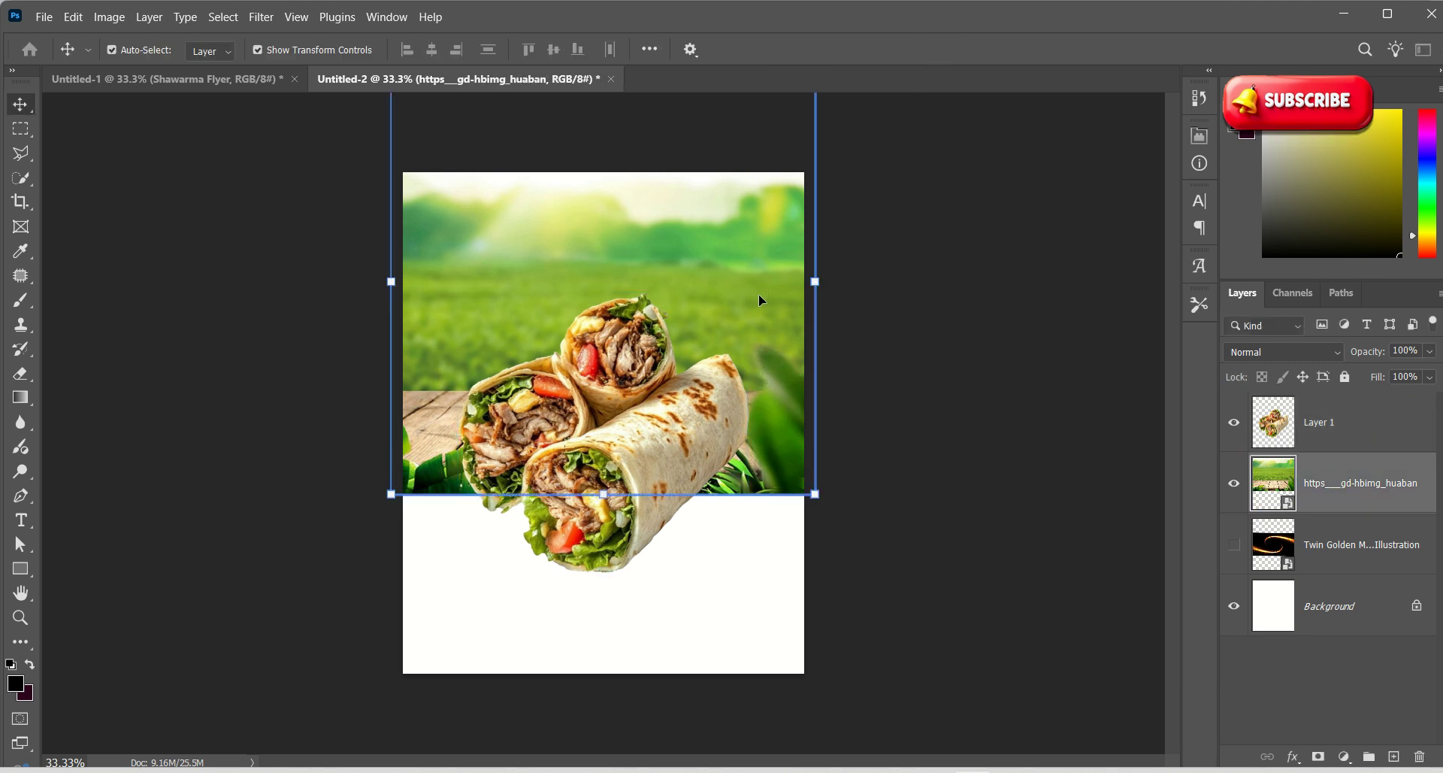
pyautogui.click(675, 569)
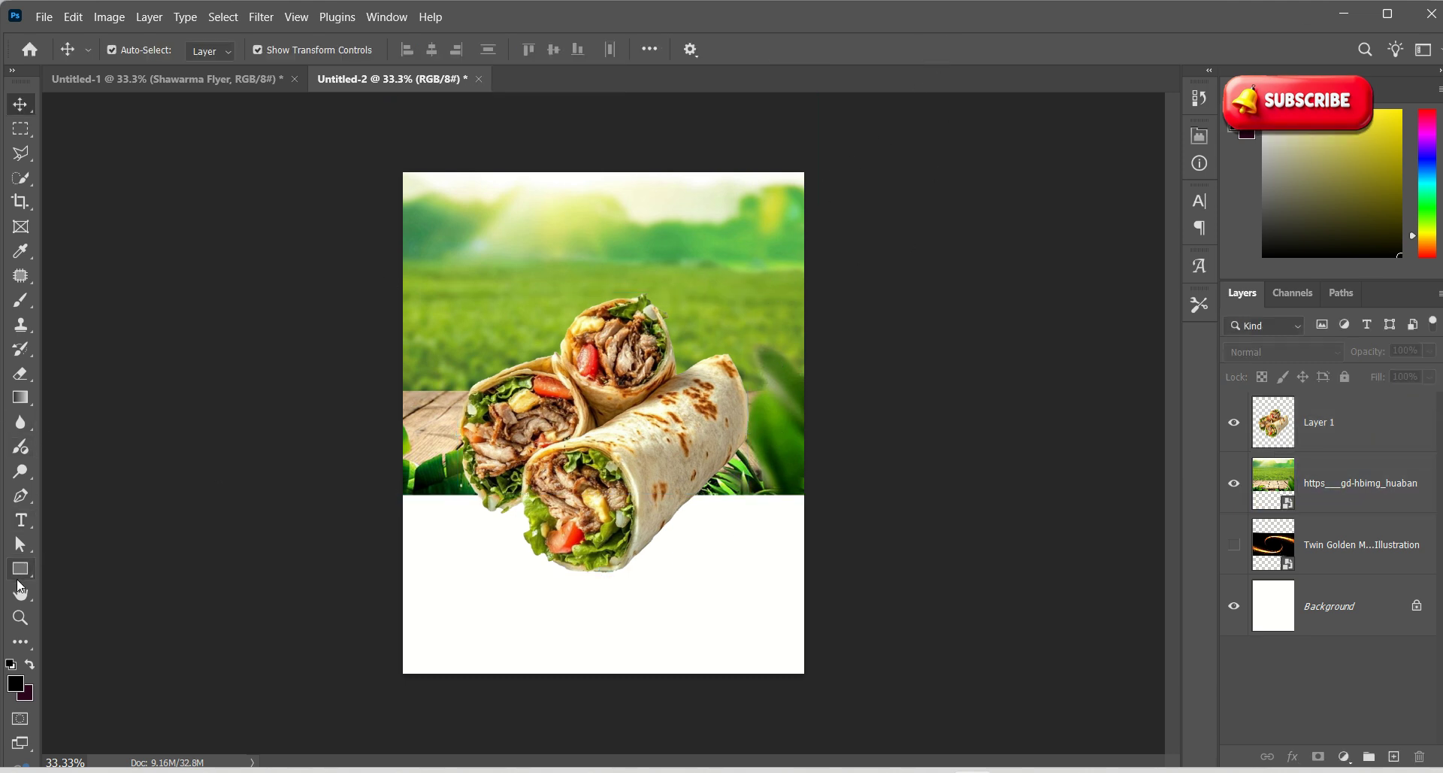
# Draw a white-filled 4.4 × 2.27 in rectangle across the lower part of the canvas
pyautogui.click(20, 569)
pyautogui.moveTo(388, 473); pyautogui.dragTo(829, 699)
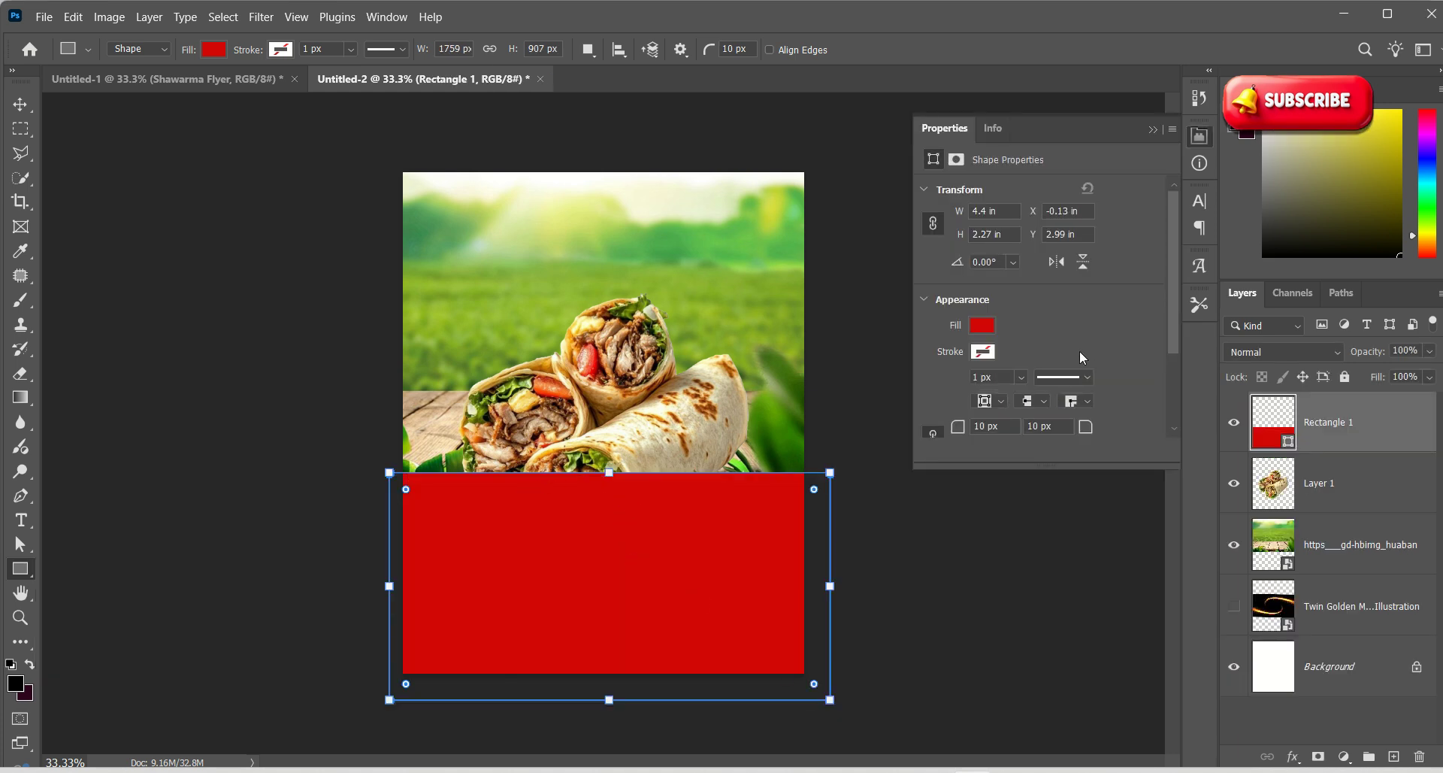
pyautogui.click(982, 328)
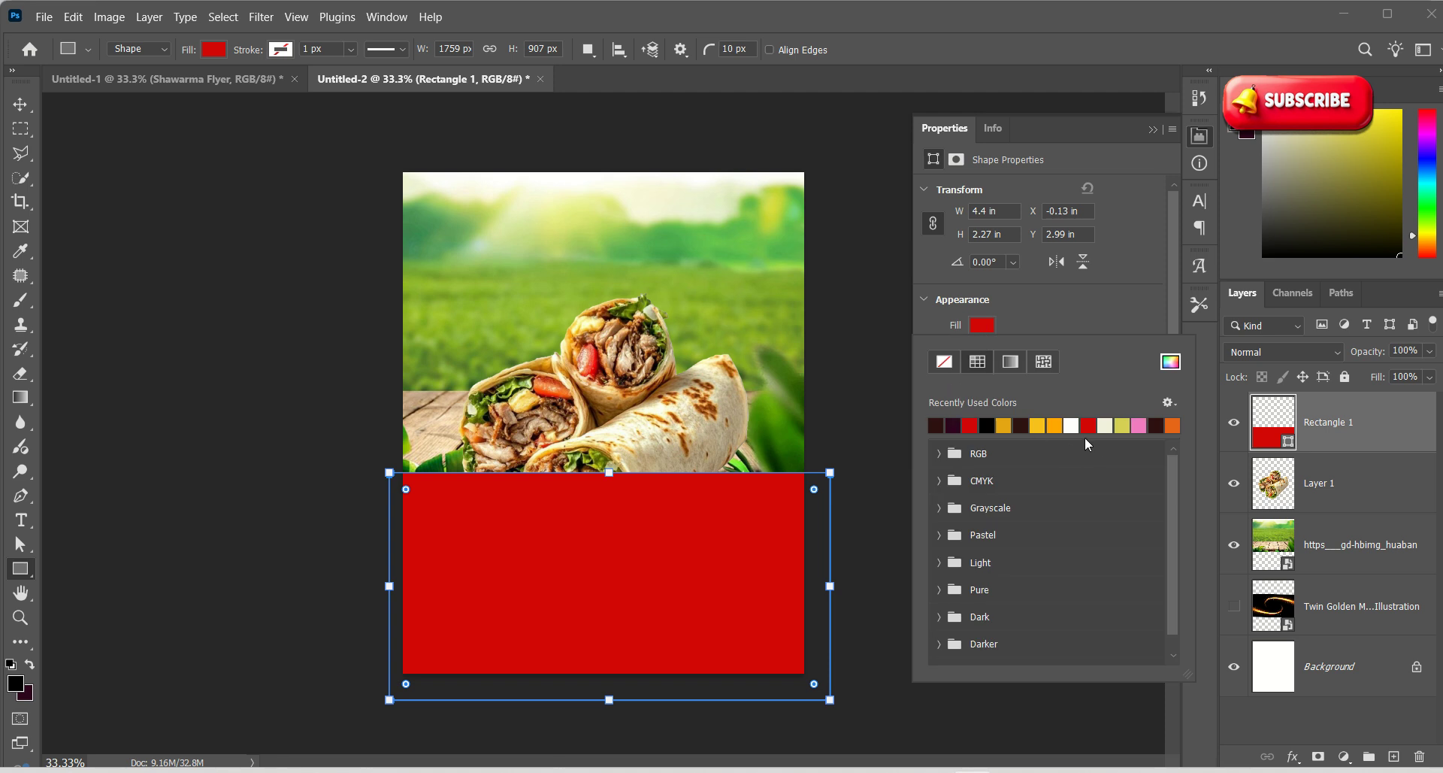
pyautogui.click(1073, 425)
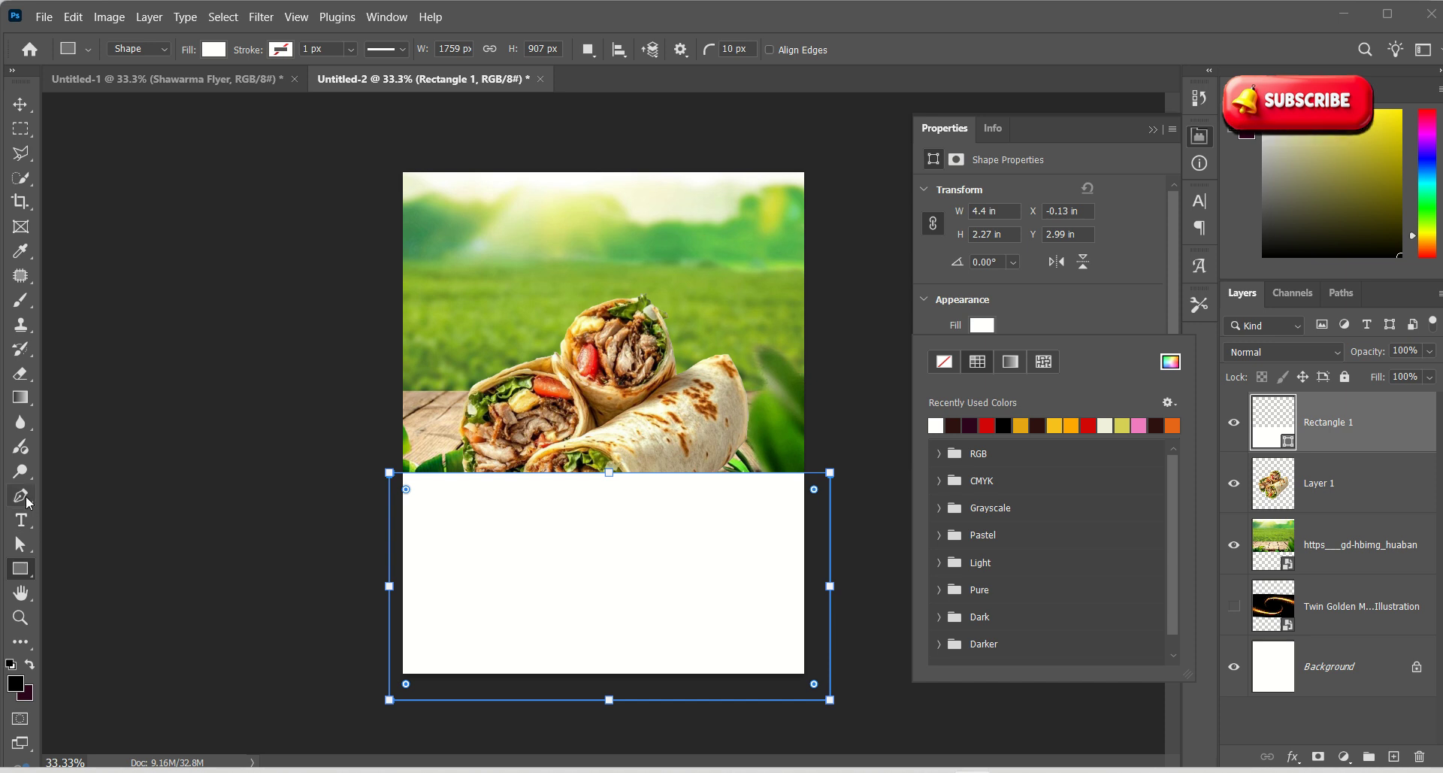
pyautogui.click(21, 497)
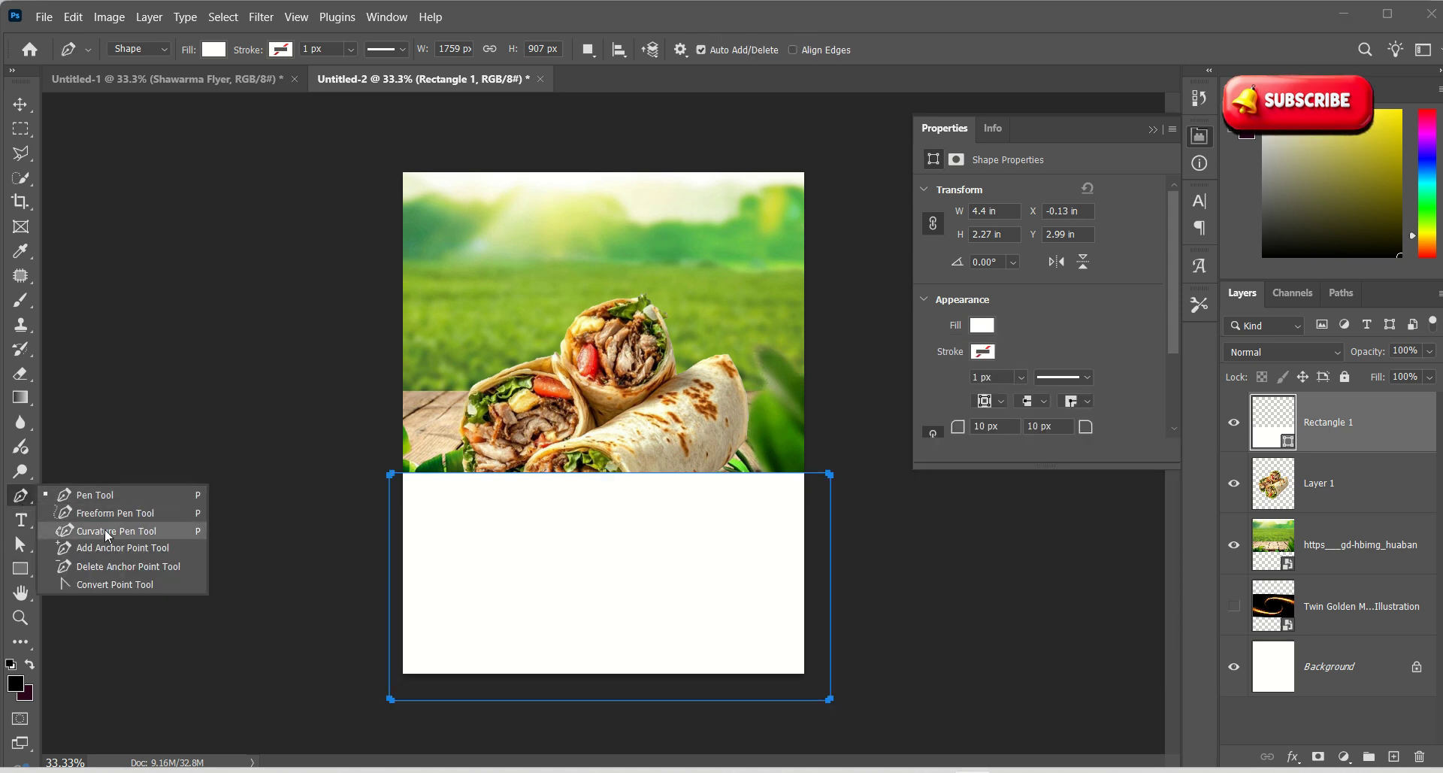
pyautogui.click(110, 493)
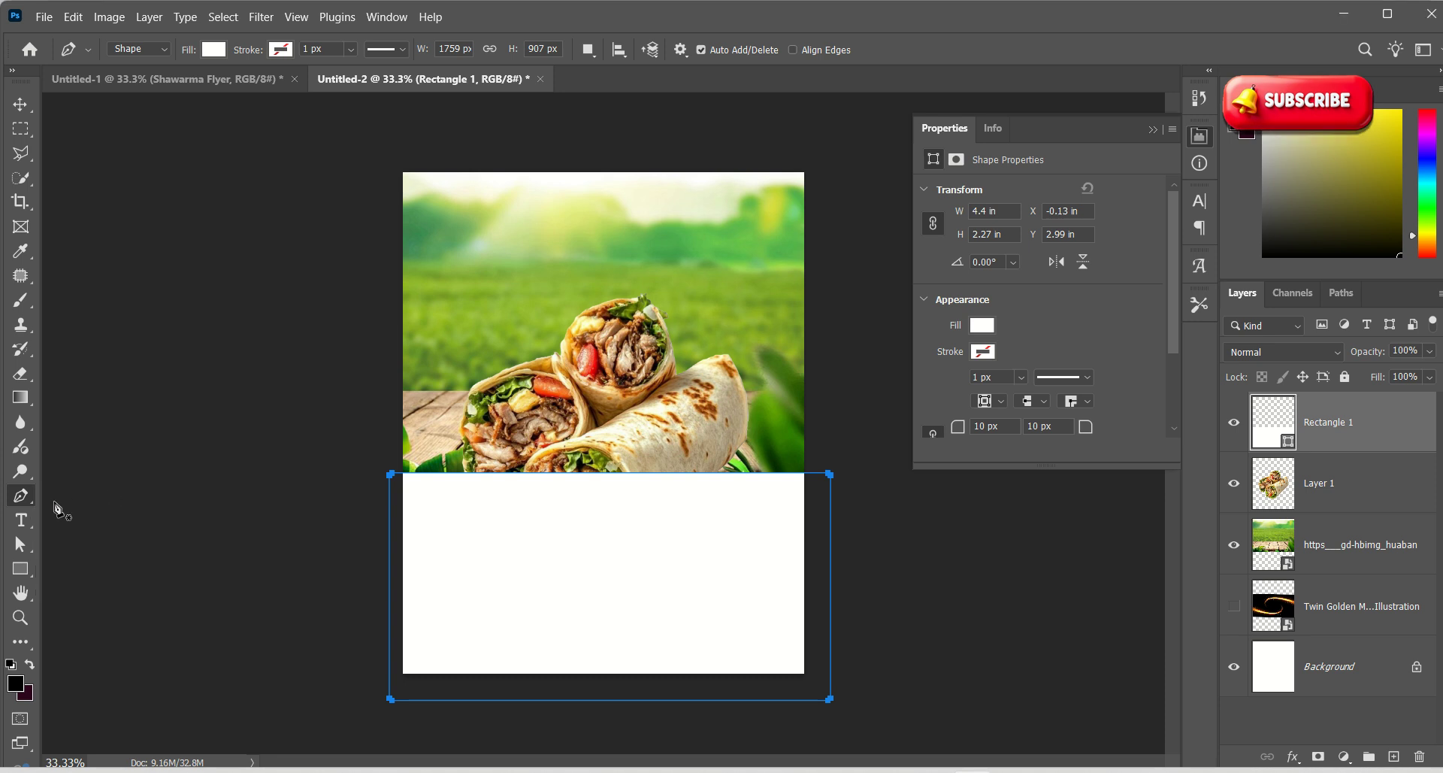
# Curve the white panel's top edge into a wave with an added anchor point, then shift it up slightly
pyautogui.click(605, 475)
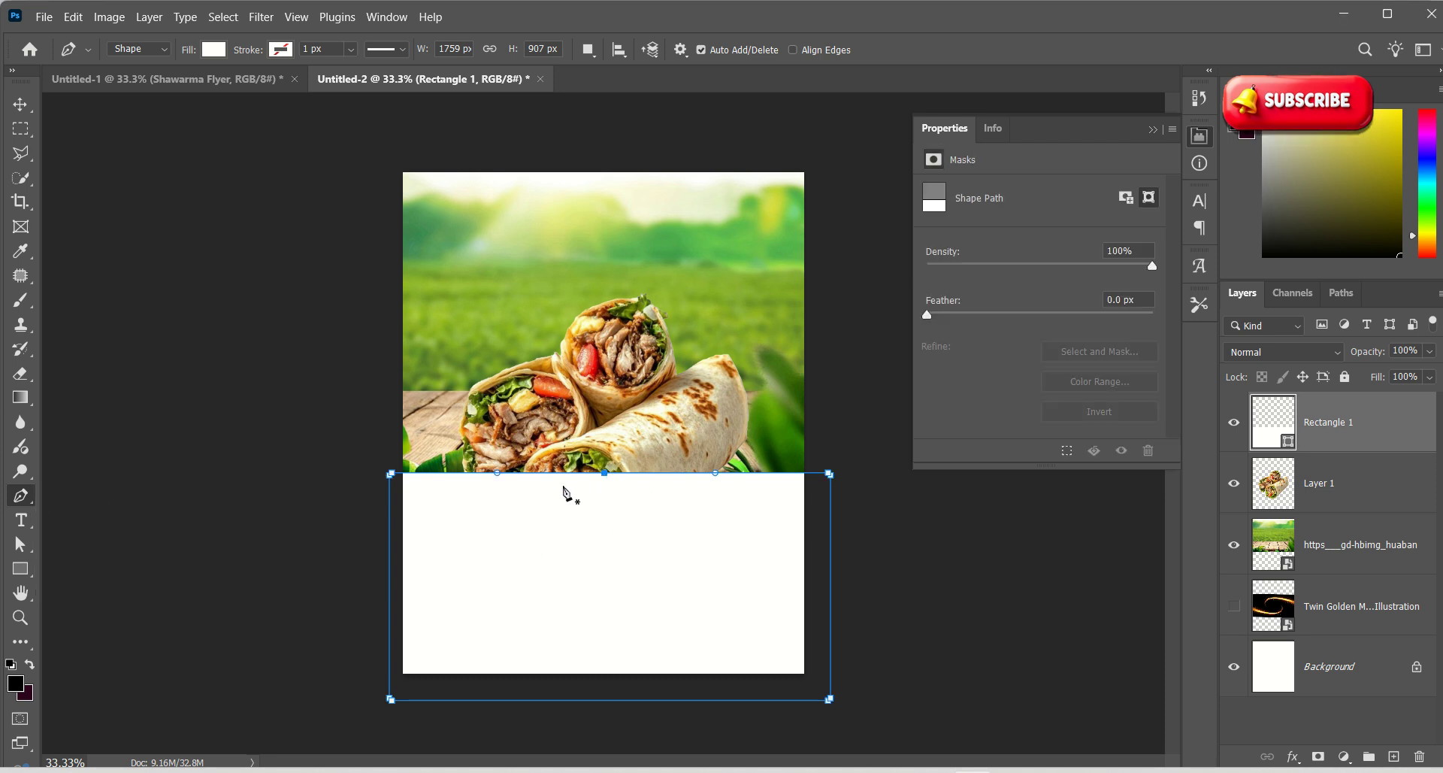
pyautogui.moveTo(500, 473)
pyautogui.mouseDown()
pyautogui.moveTo(497, 462)
pyautogui.moveTo(491, 498)
pyautogui.mouseUp()
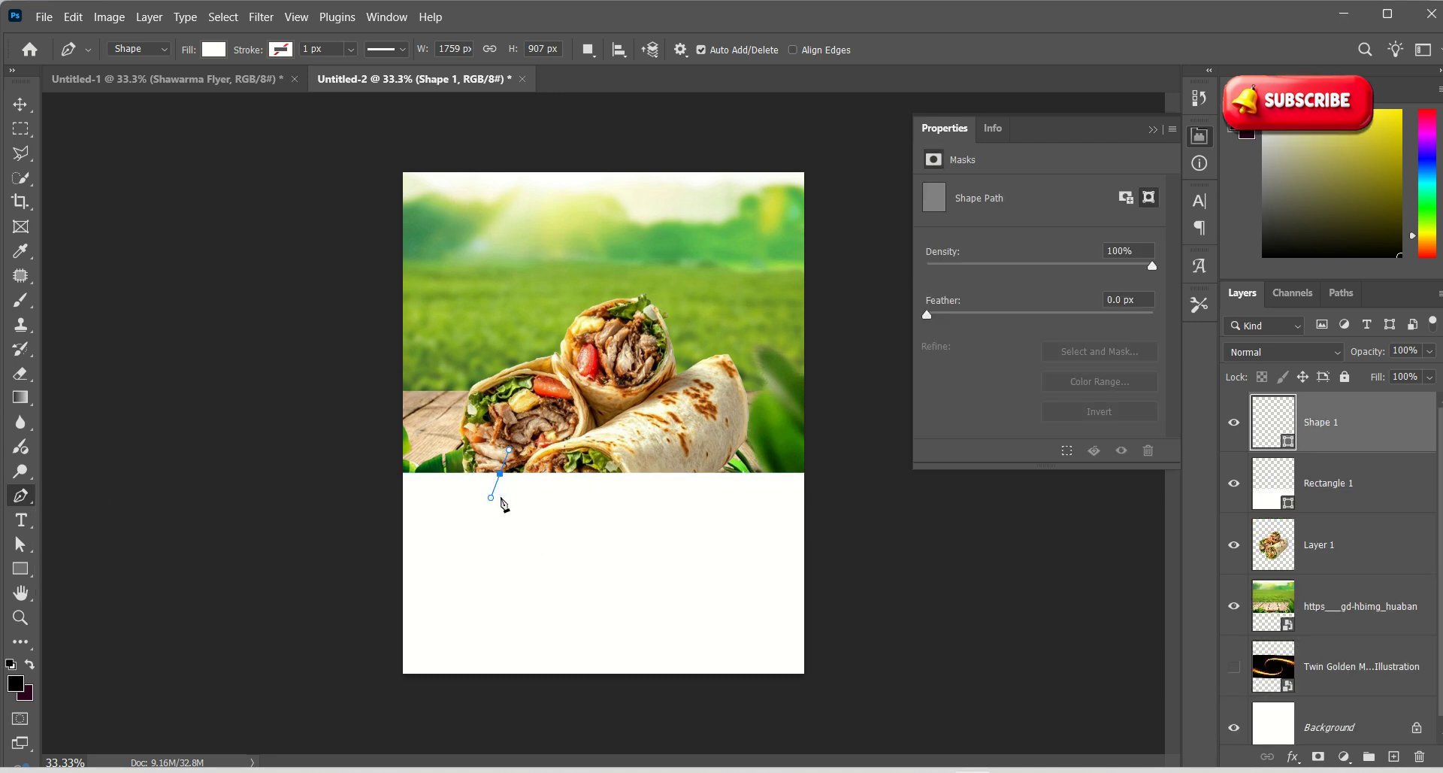
pyautogui.hotkey('ctrl', 'z')
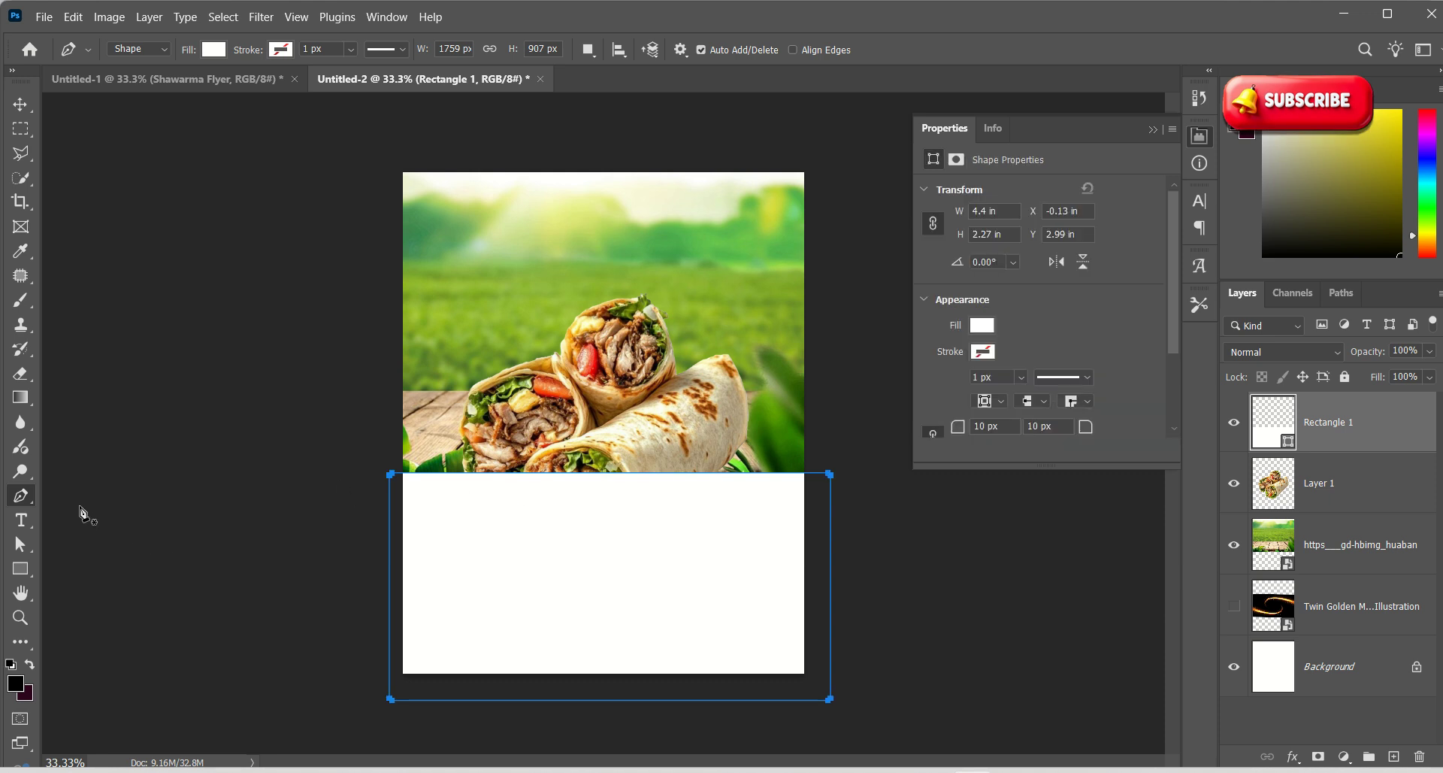
pyautogui.rightClick(30, 507)
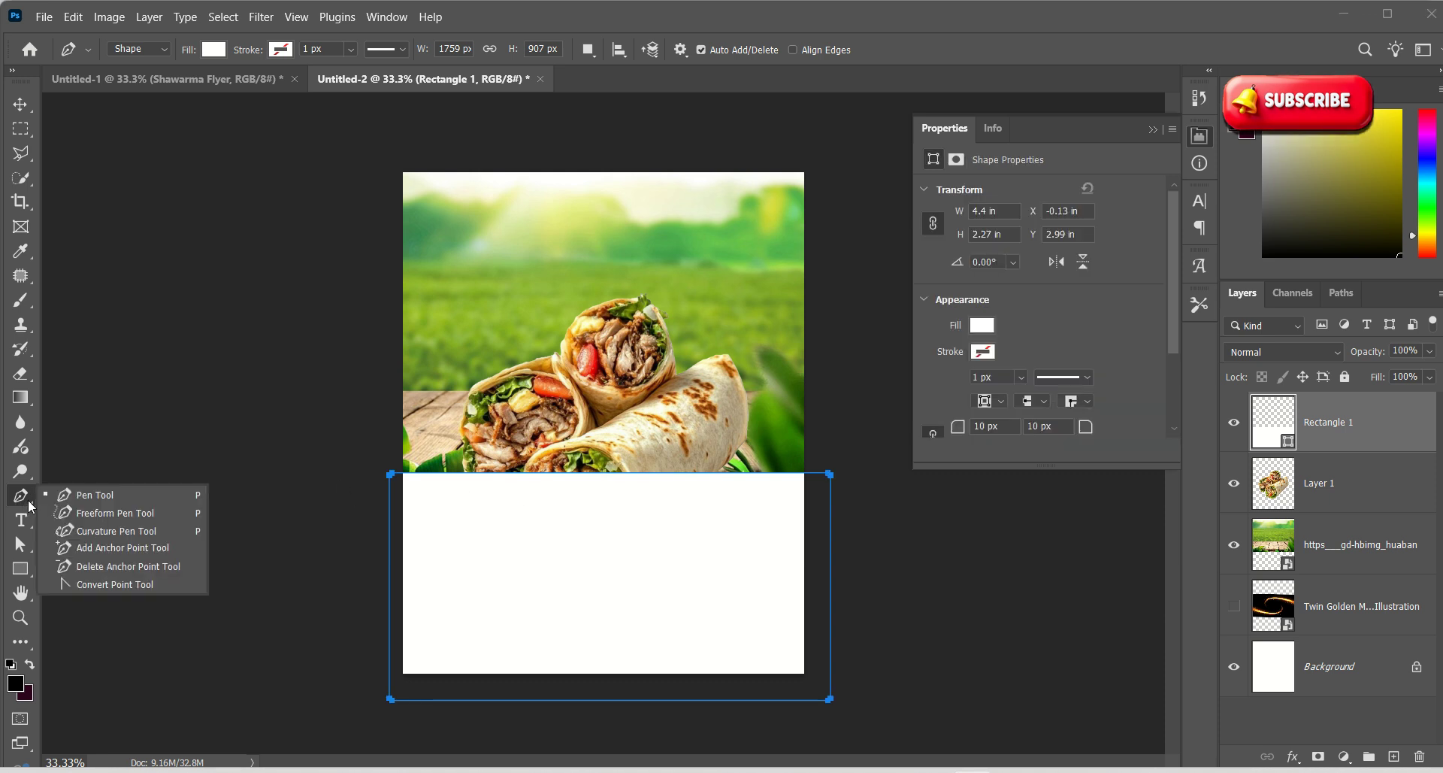
pyautogui.click(102, 549)
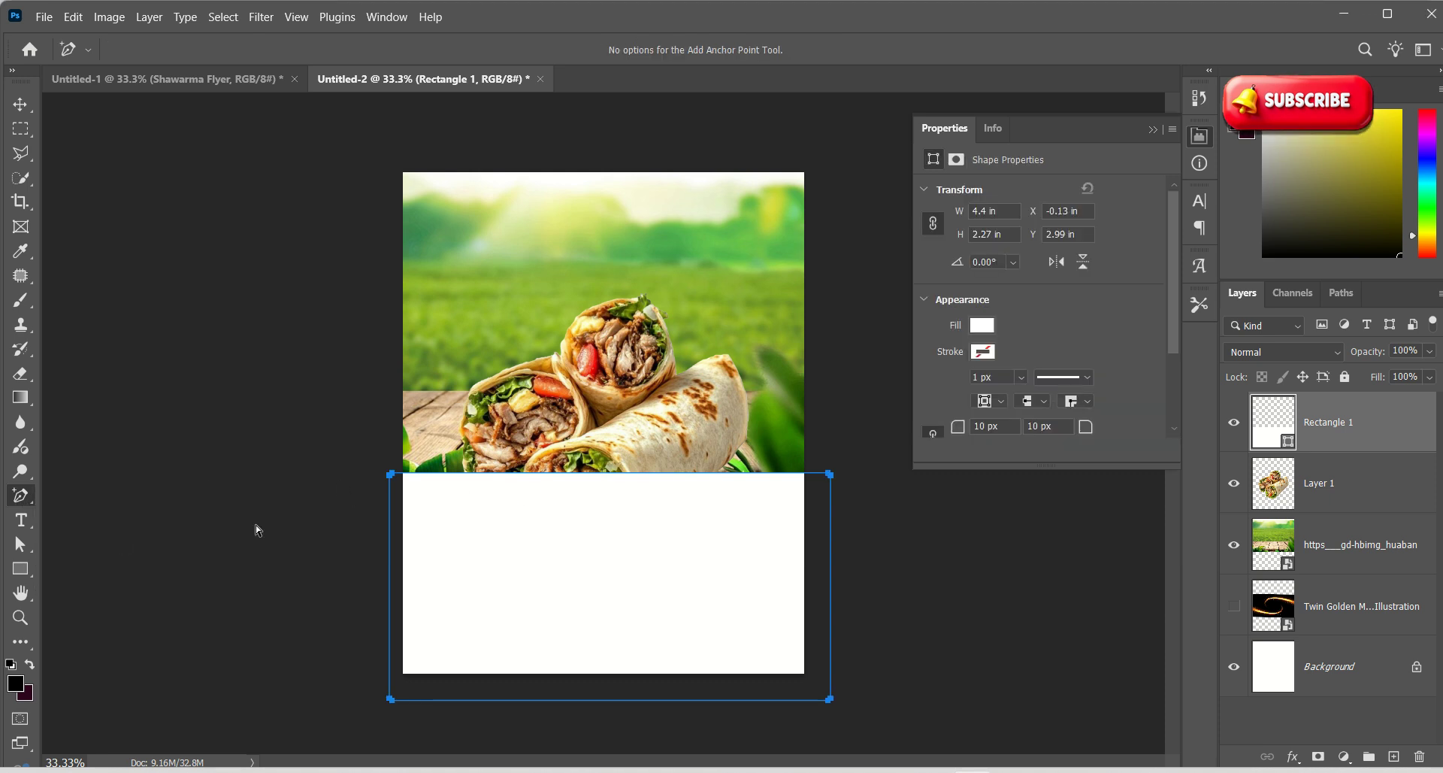
pyautogui.click(608, 473)
pyautogui.moveTo(501, 475); pyautogui.dragTo(463, 533)
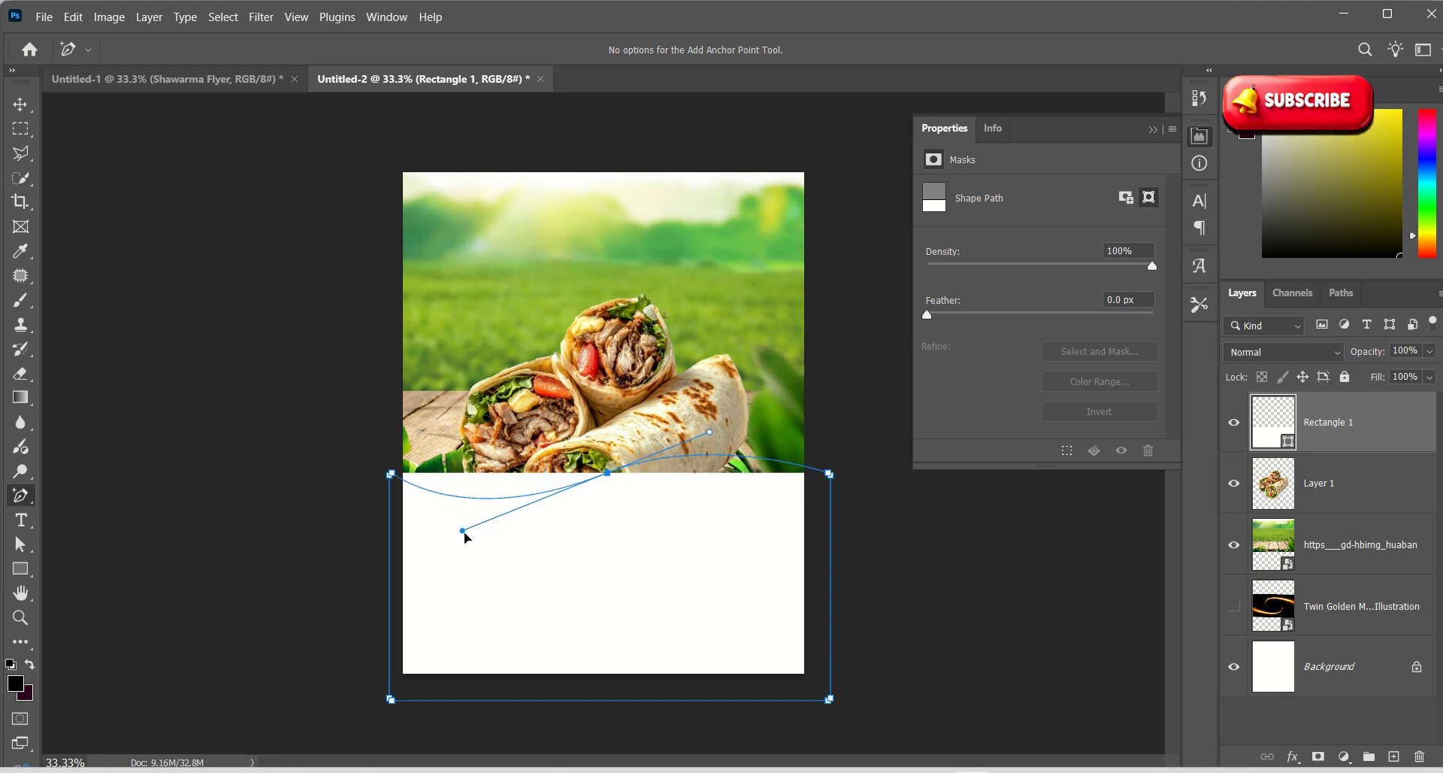
pyautogui.click(21, 104)
pyautogui.moveTo(689, 525); pyautogui.dragTo(677, 499)
# Put the wraps layer above the white panel, shrink it to 88.44%, and lower it about 20 px
pyautogui.click(1346, 544)
pyautogui.click(1346, 493)
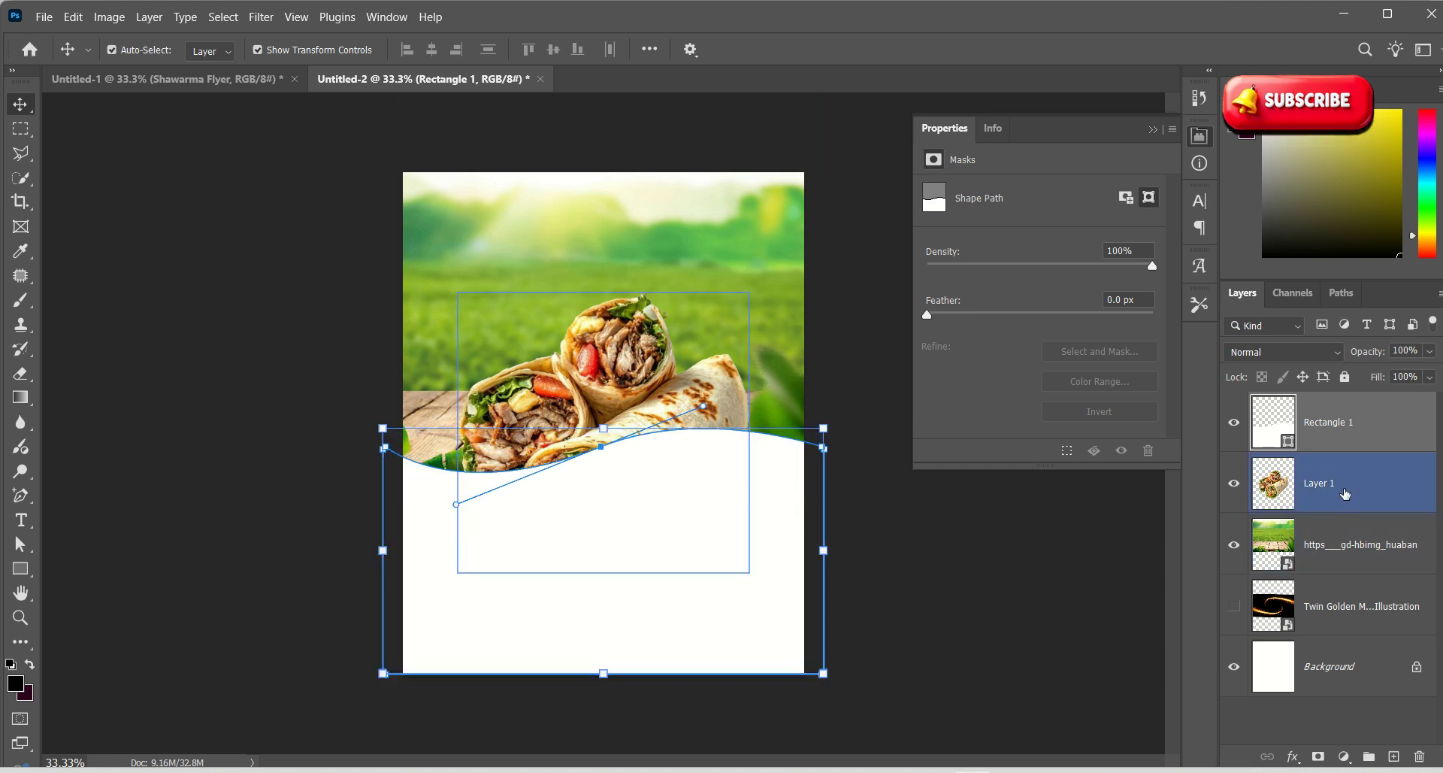
pyautogui.moveTo(1307, 485); pyautogui.dragTo(1332, 479)
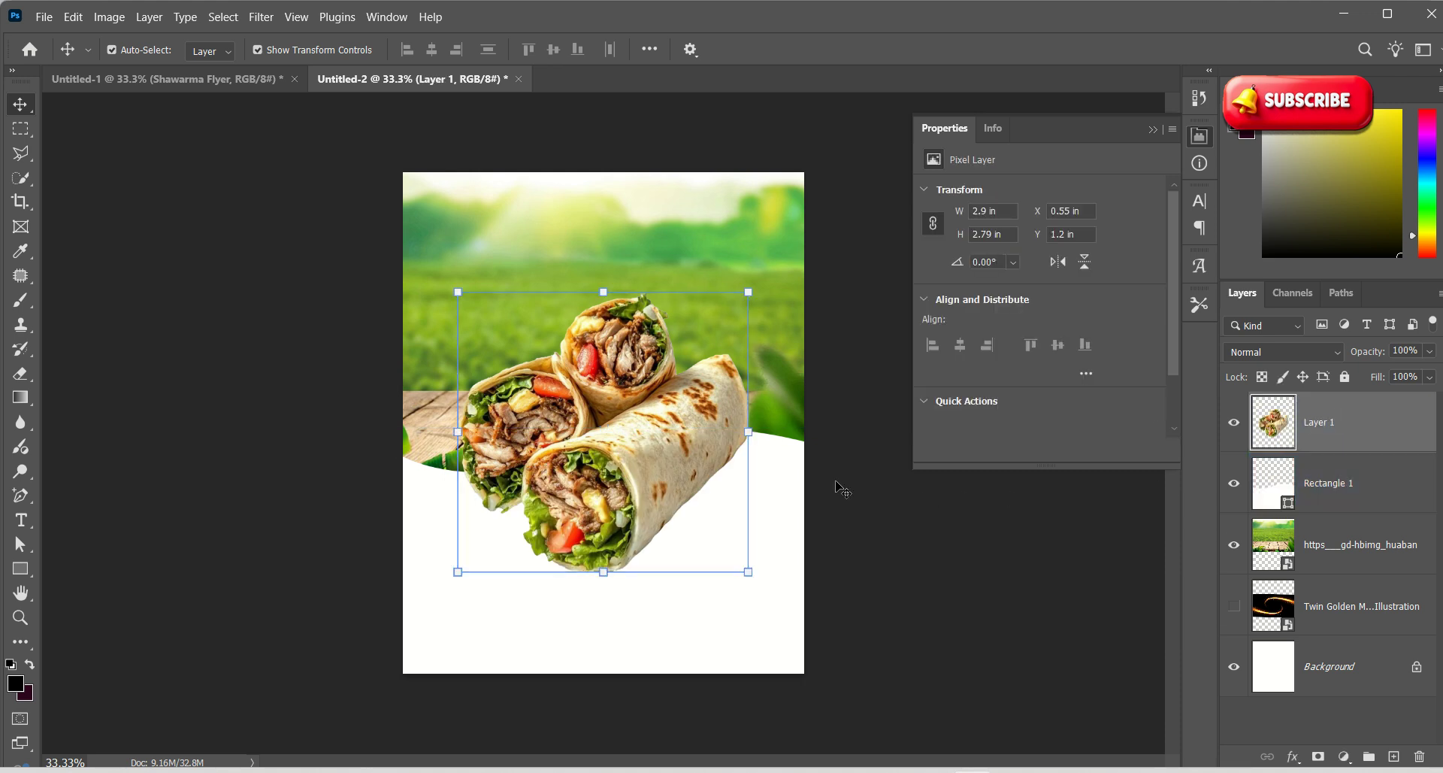
pyautogui.moveTo(750, 574); pyautogui.dragTo(715, 539)
pyautogui.moveTo(589, 450); pyautogui.dragTo(606, 432)
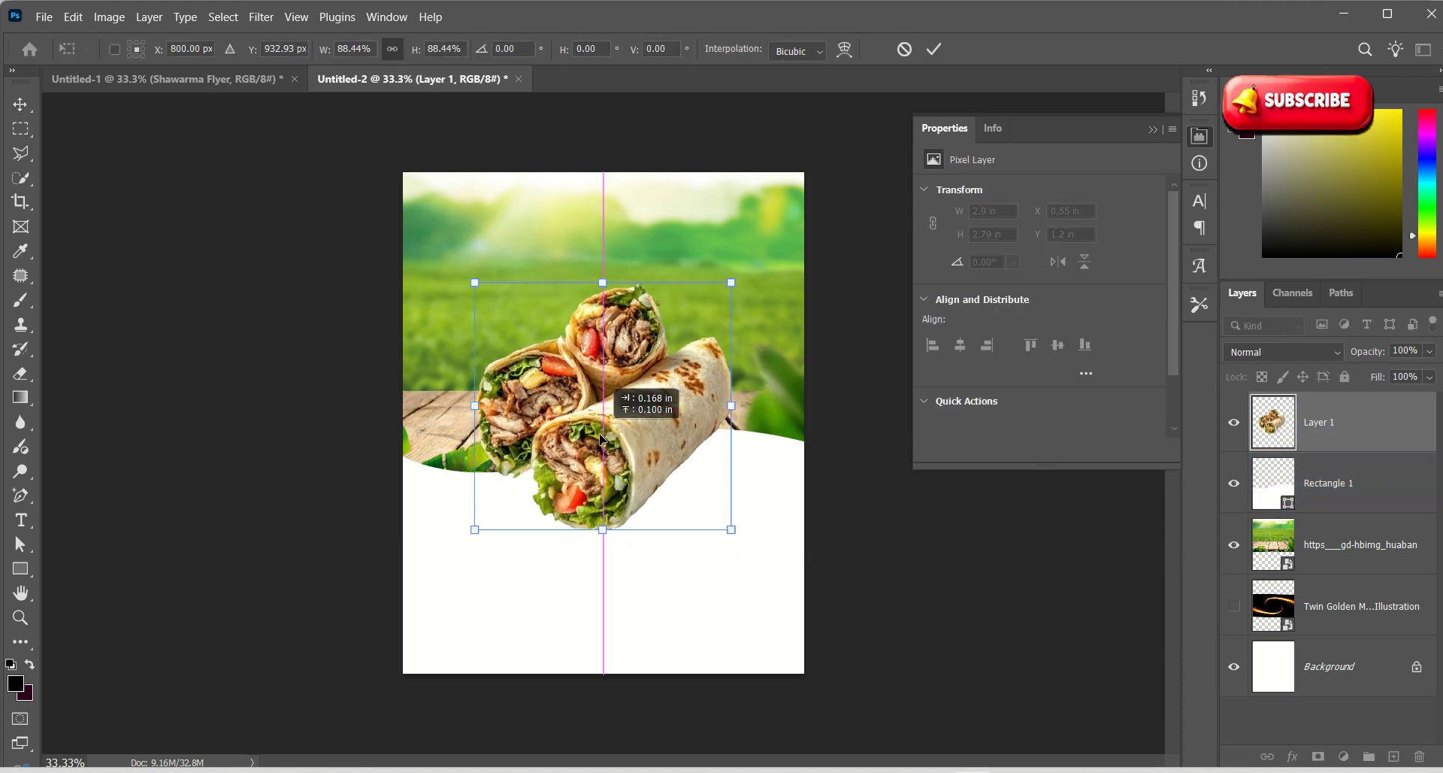
pyautogui.click(936, 50)
pyautogui.click(901, 515)
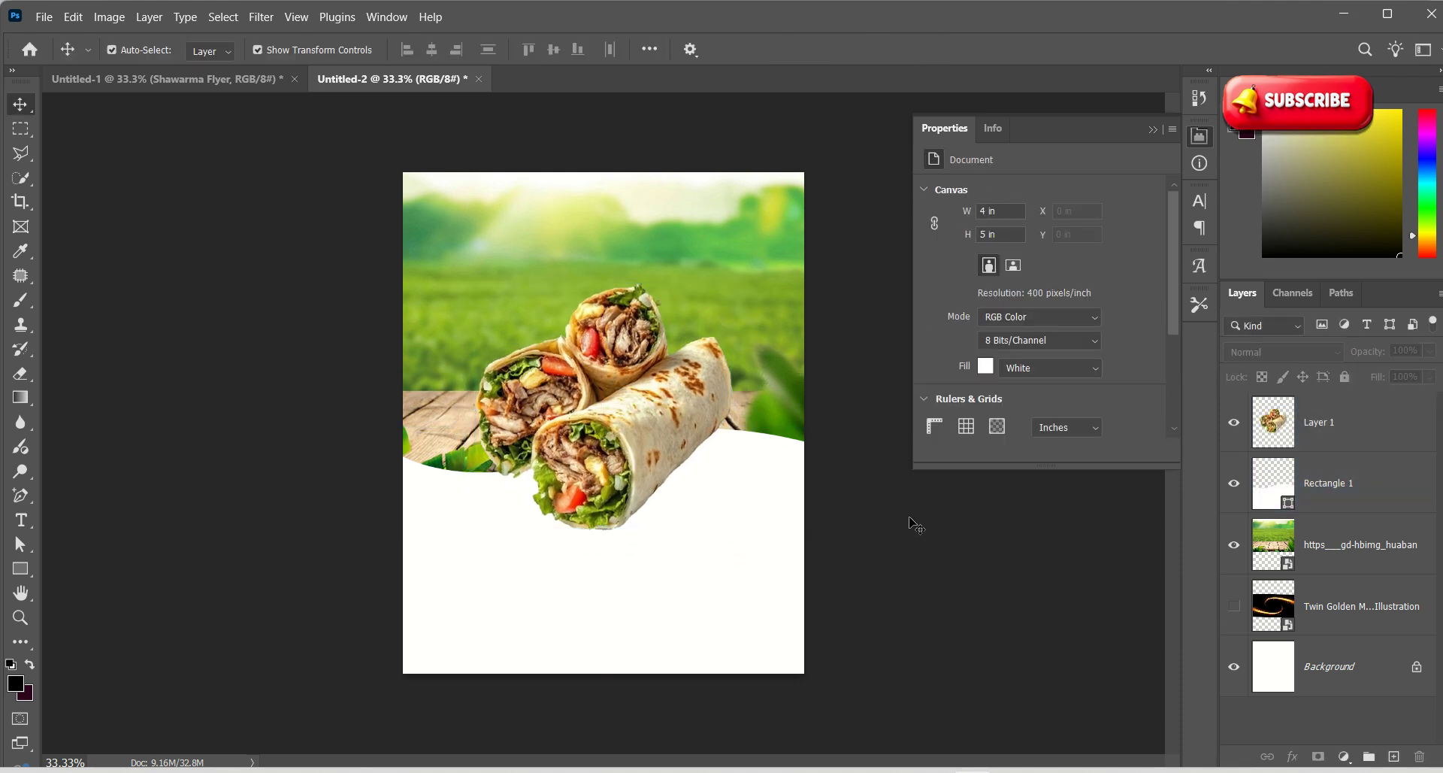
pyautogui.moveTo(654, 353); pyautogui.dragTo(654, 370)
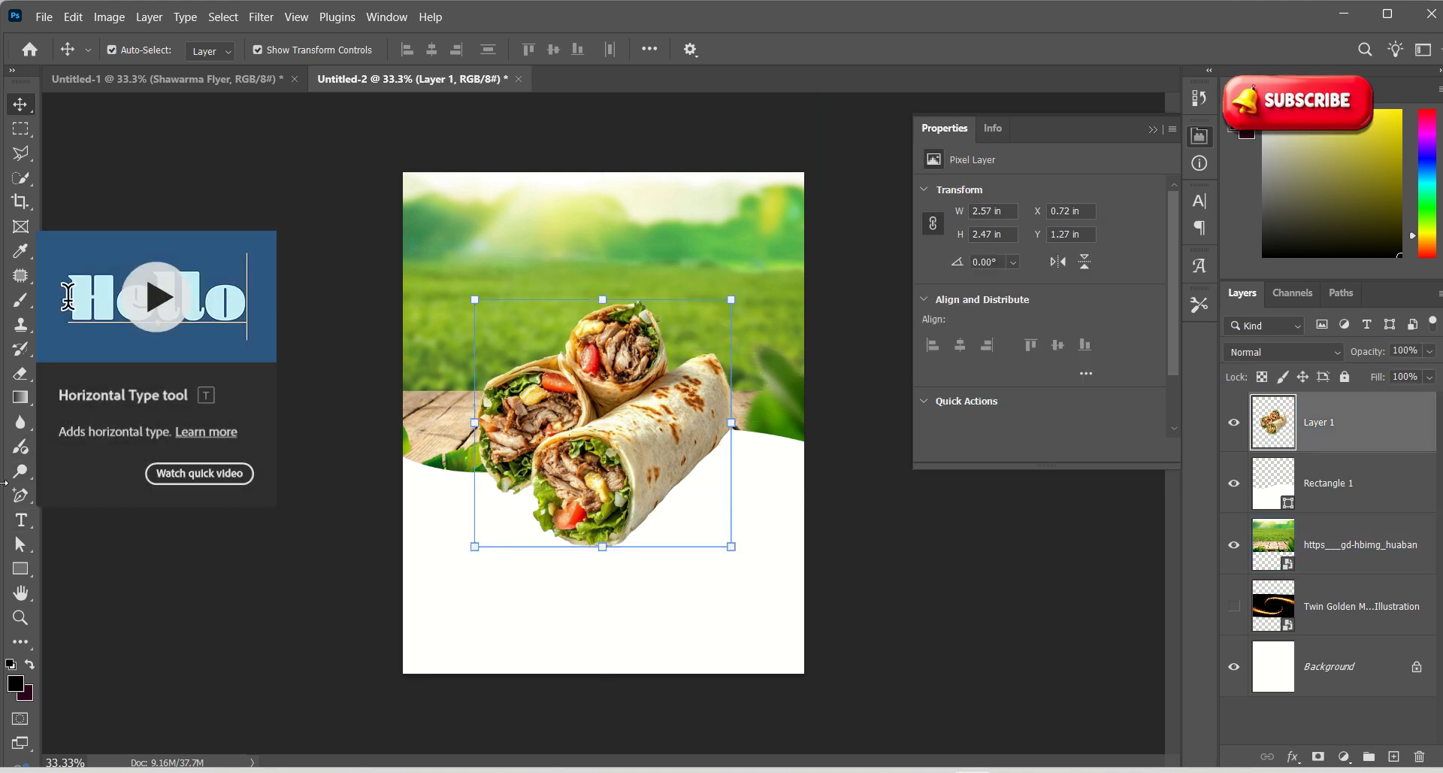
# Type a Bebas Neue 27 pt text label above the wraps, keeping only the word SHARWAMA
pyautogui.click(22, 519)
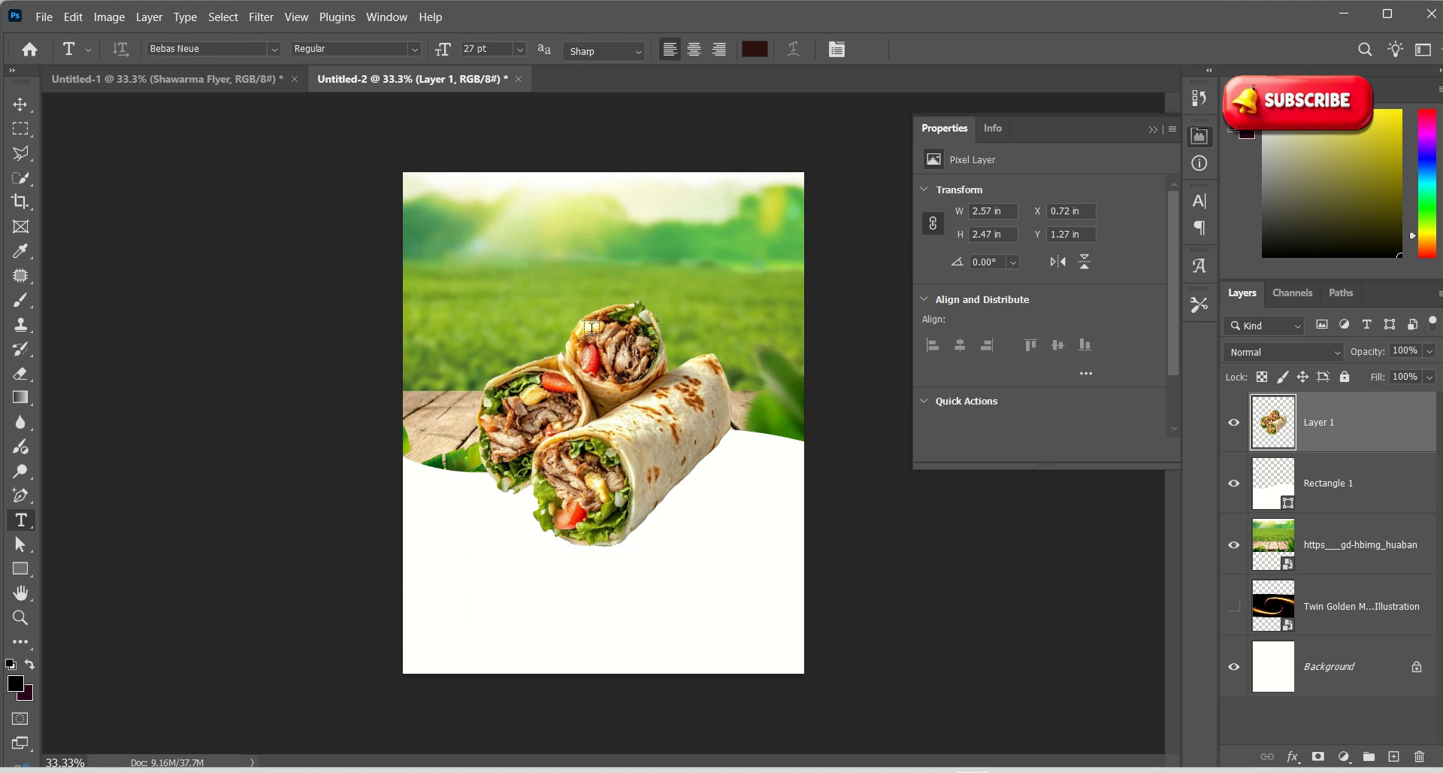
pyautogui.click(538, 253)
pyautogui.write('TASTY')
pyautogui.press('Return')
pyautogui.write('SHARWAMA')
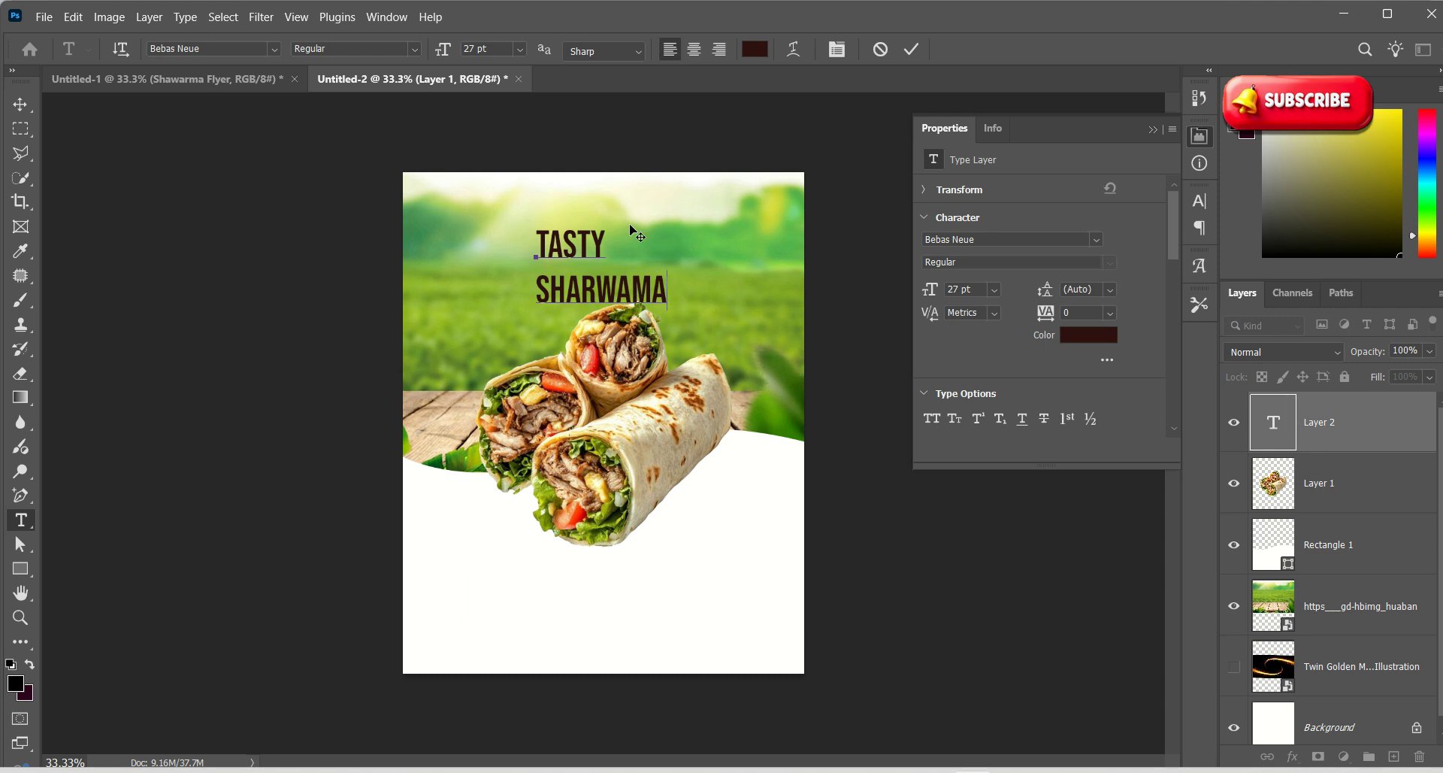
pyautogui.doubleClick(610, 242)
pyautogui.press('BackSpace')
# Nudge SHARWAMA up, duplicate it above, and retype the copy as TASTY
pyautogui.click(20, 104)
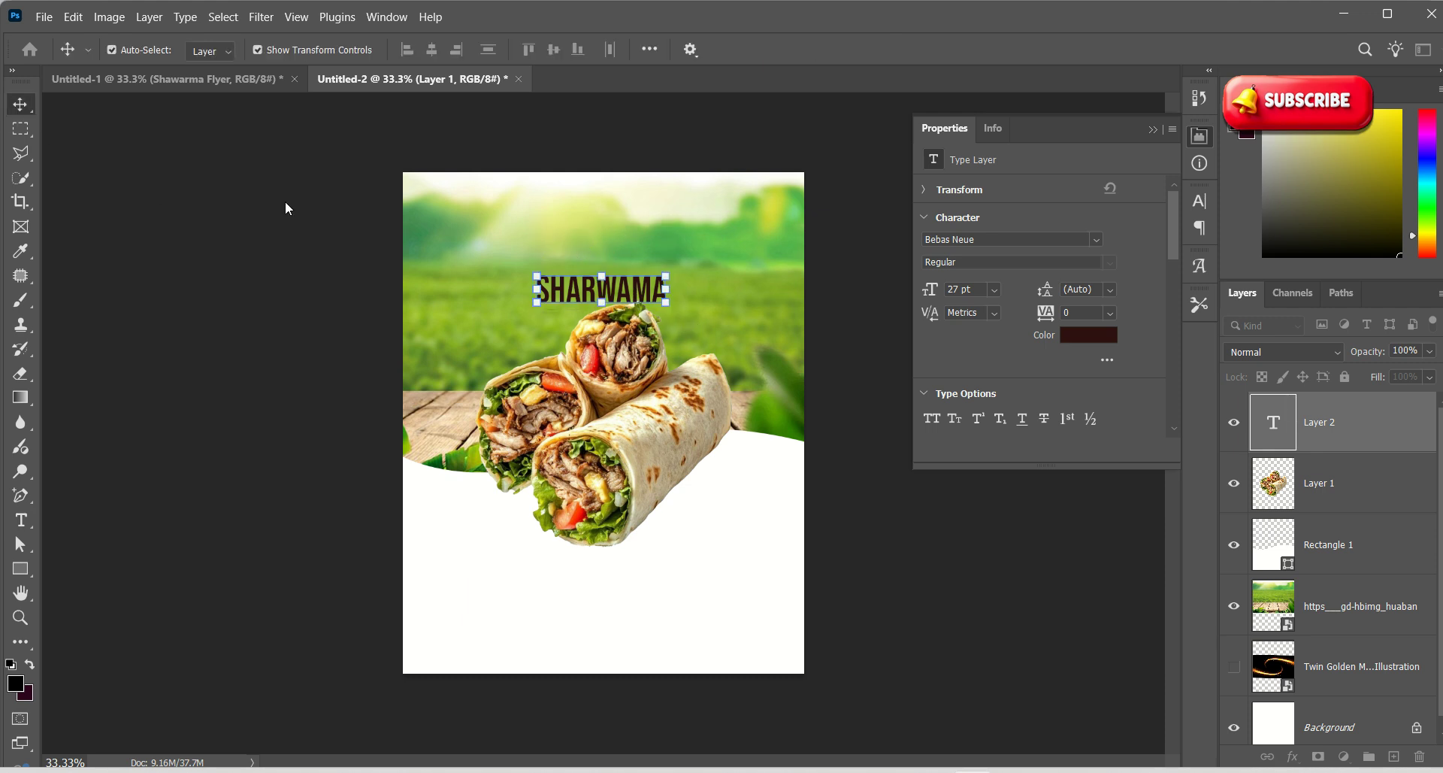
pyautogui.moveTo(577, 298)
pyautogui.mouseDown()
pyautogui.moveTo(579, 225)
pyautogui.moveTo(577, 293)
pyautogui.mouseUp()
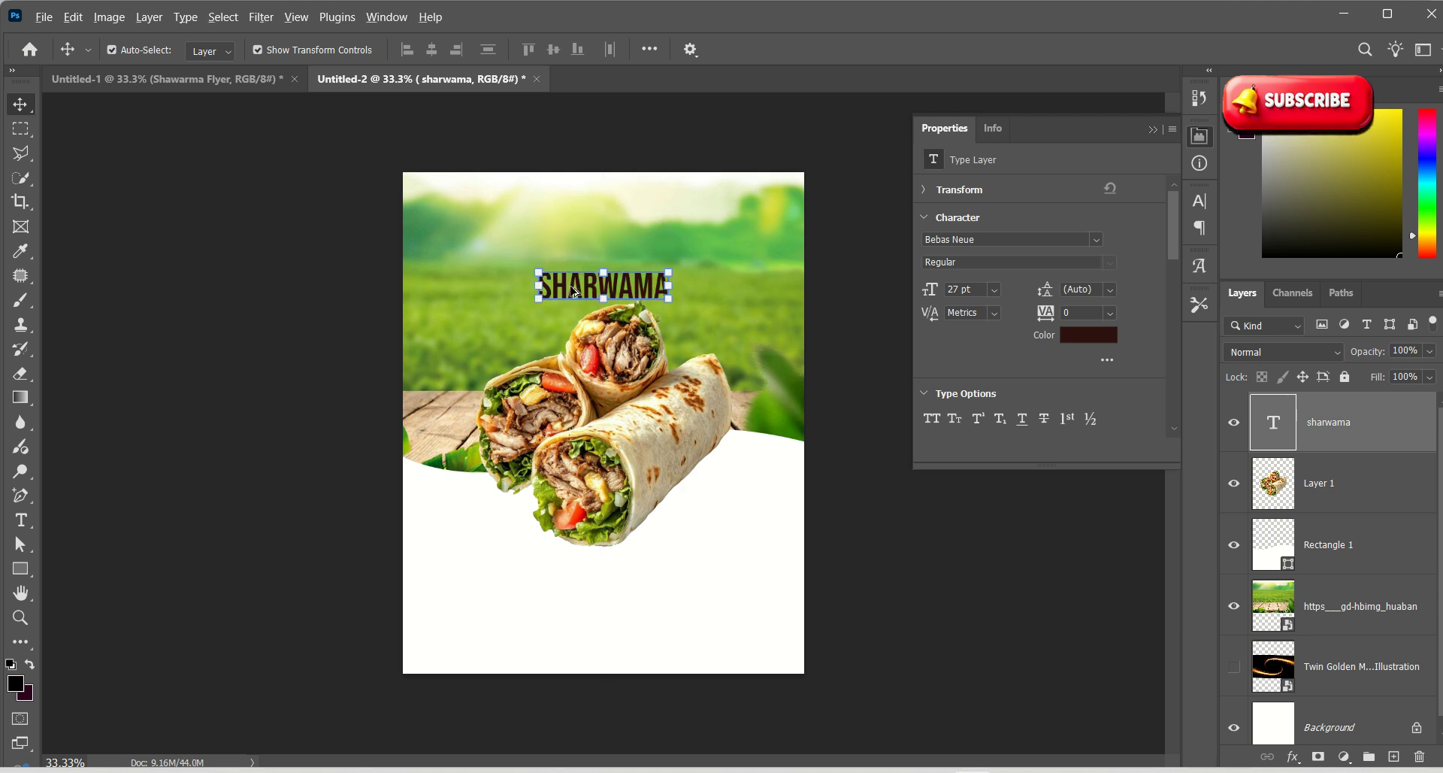
pyautogui.moveTo(574, 291); pyautogui.dragTo(583, 242)
pyautogui.doubleClick(579, 242)
pyautogui.hotkey('ctrl', 'a')
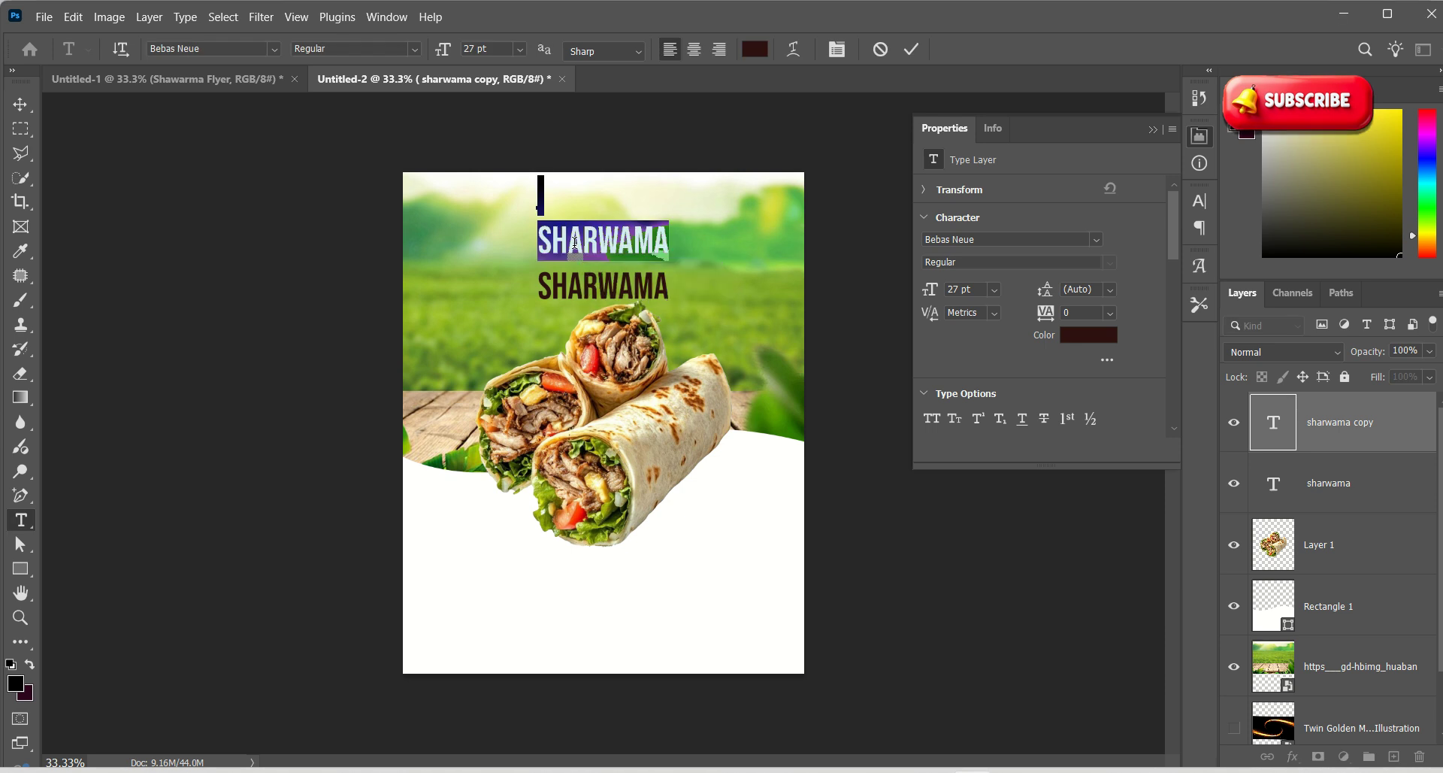
pyautogui.write('TASTY')
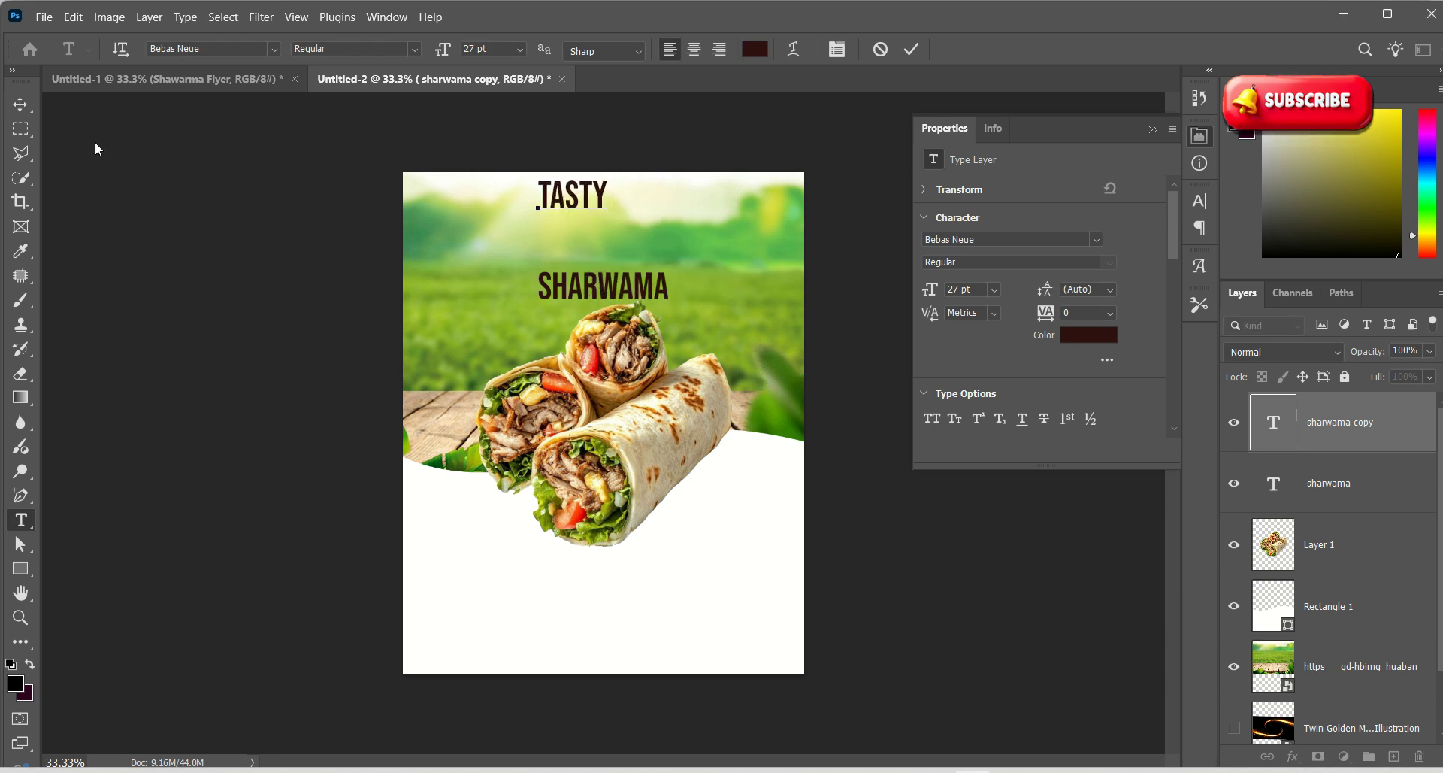
# Place TASTY just above SHARWAMA, undoing the accidental scaling
pyautogui.click(19, 103)
pyautogui.moveTo(607, 200); pyautogui.dragTo(668, 210)
pyautogui.hotkey('ctrl', 'z')
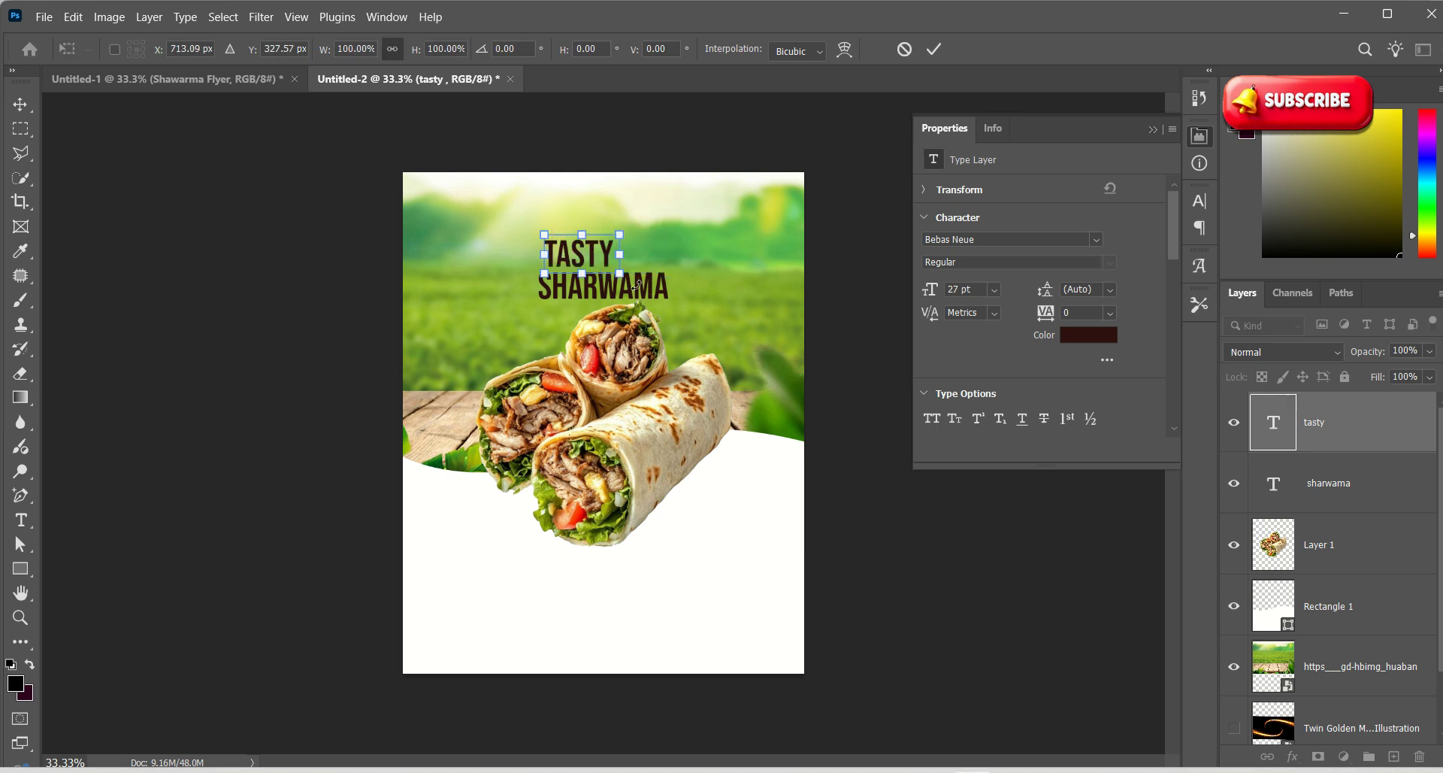
pyautogui.click(934, 49)
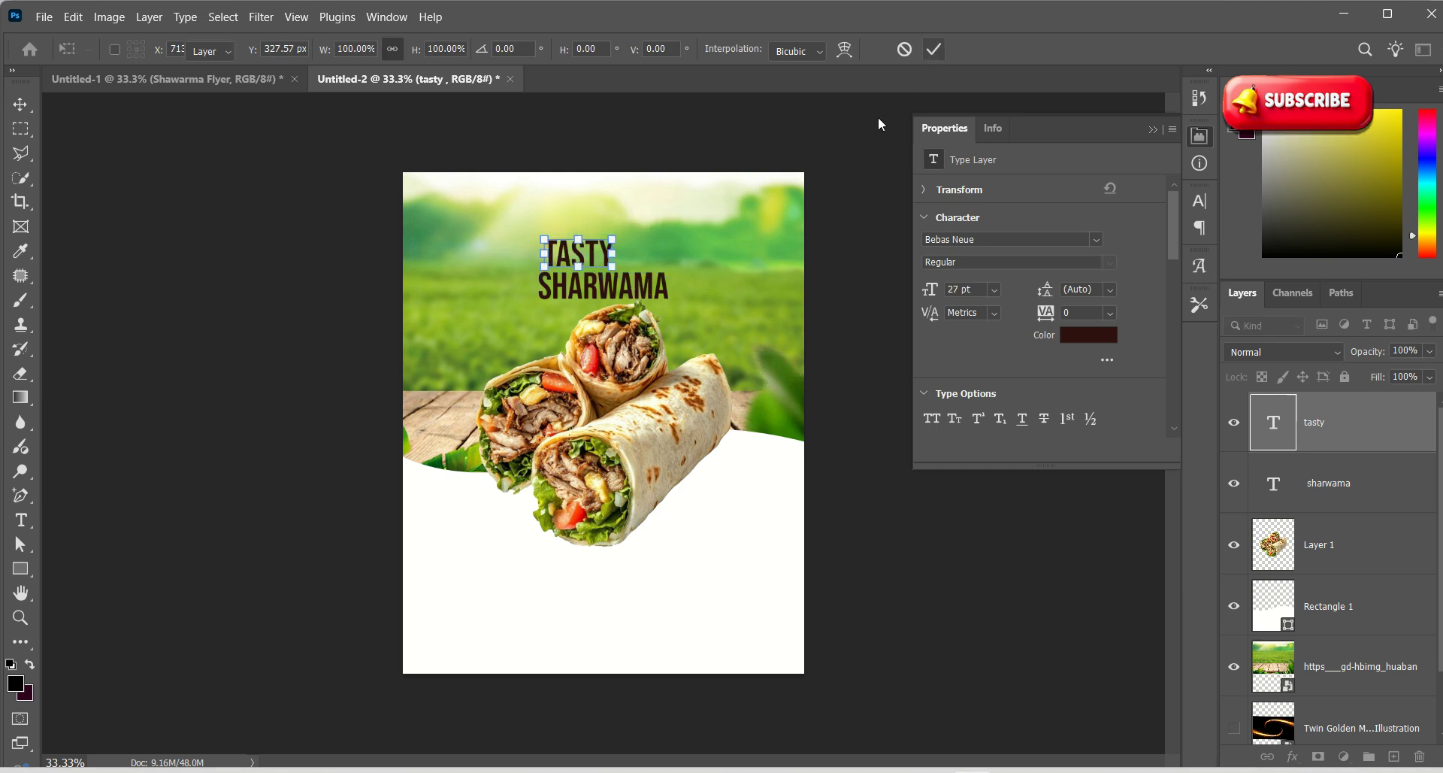
# Enlarge SHARWAMA to 169.5% and move it up under TASTY
pyautogui.click(667, 286)
pyautogui.moveTo(675, 303); pyautogui.dragTo(766, 361)
pyautogui.moveTo(681, 330); pyautogui.dragTo(646, 292)
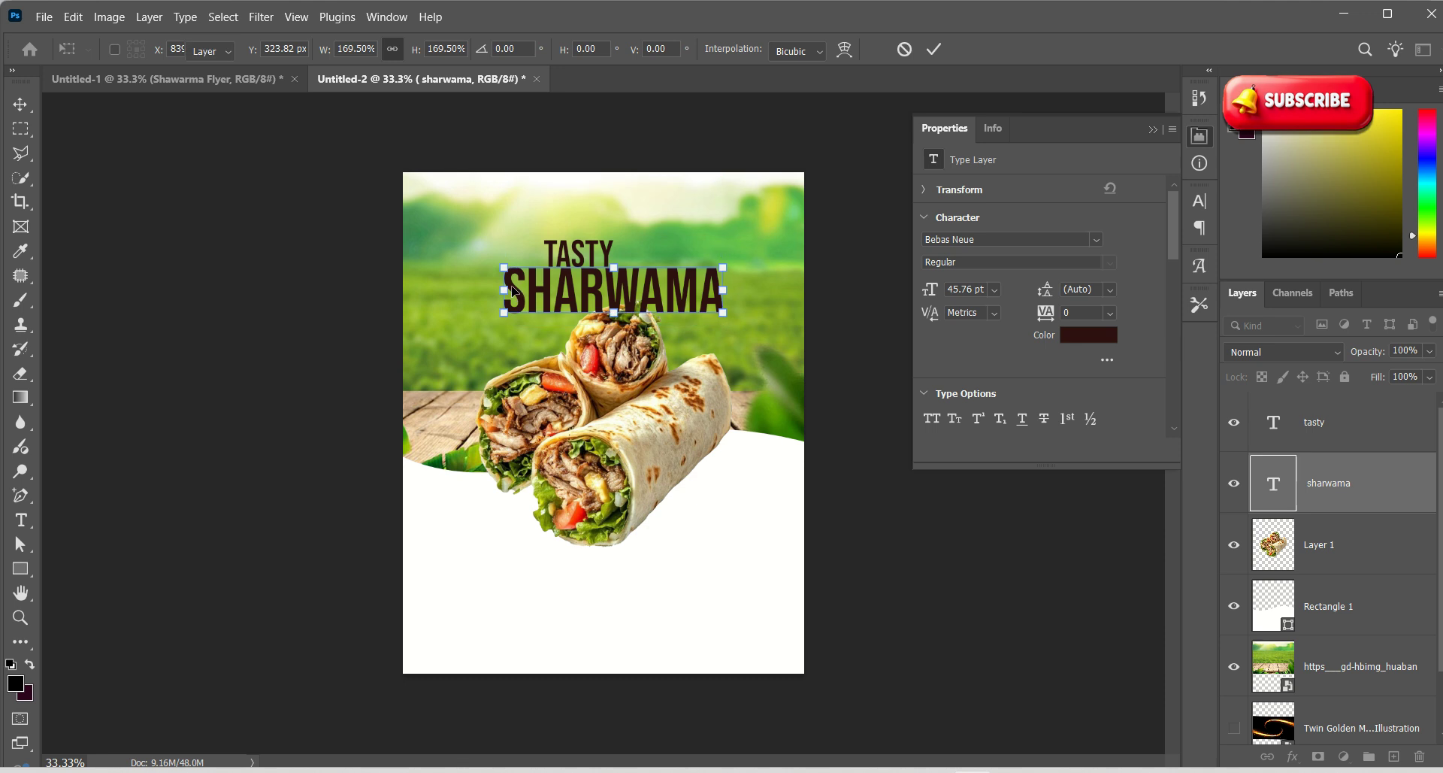
pyautogui.press('Return')
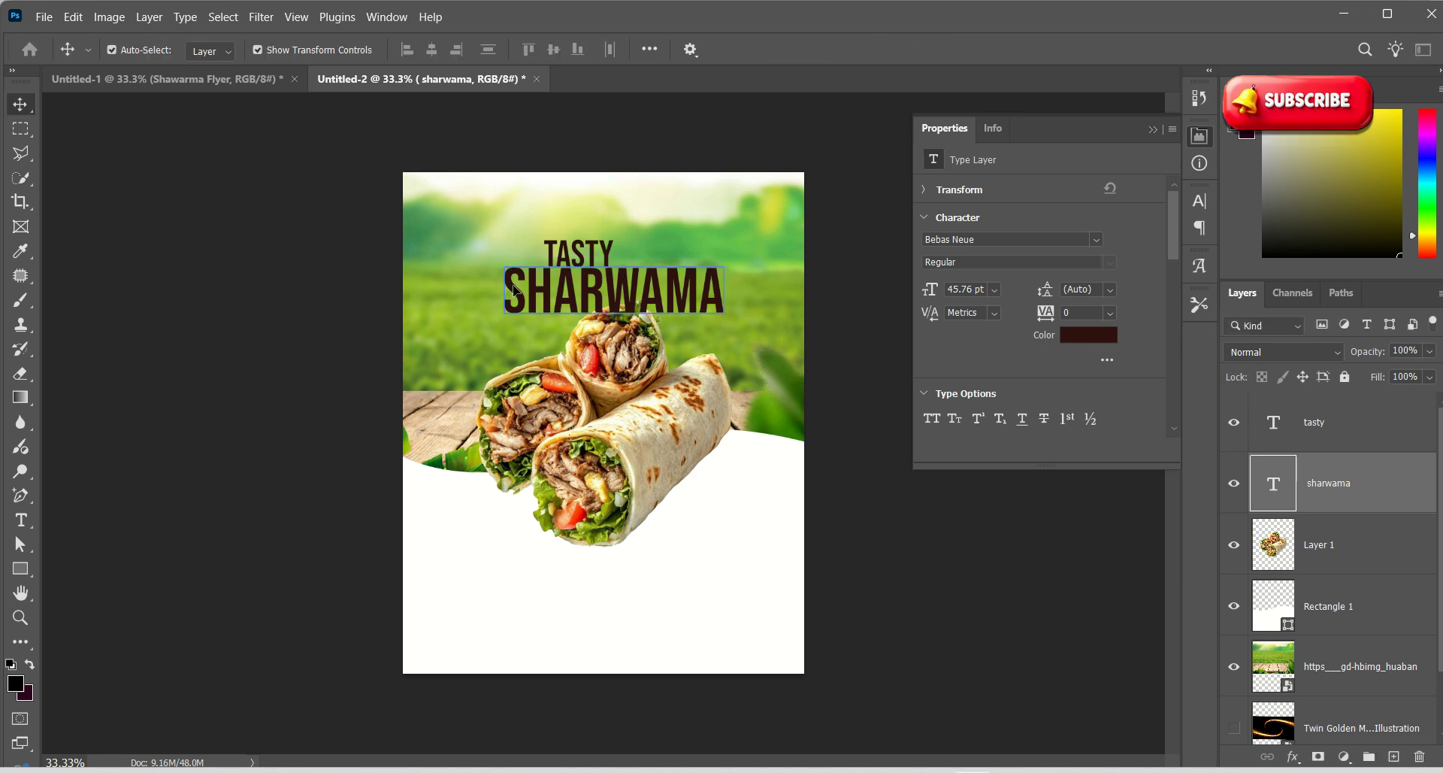
# Remove the blank line above SHARWAMA and move it back below TASTY
pyautogui.doubleClick(513, 289)
pyautogui.click(514, 286)
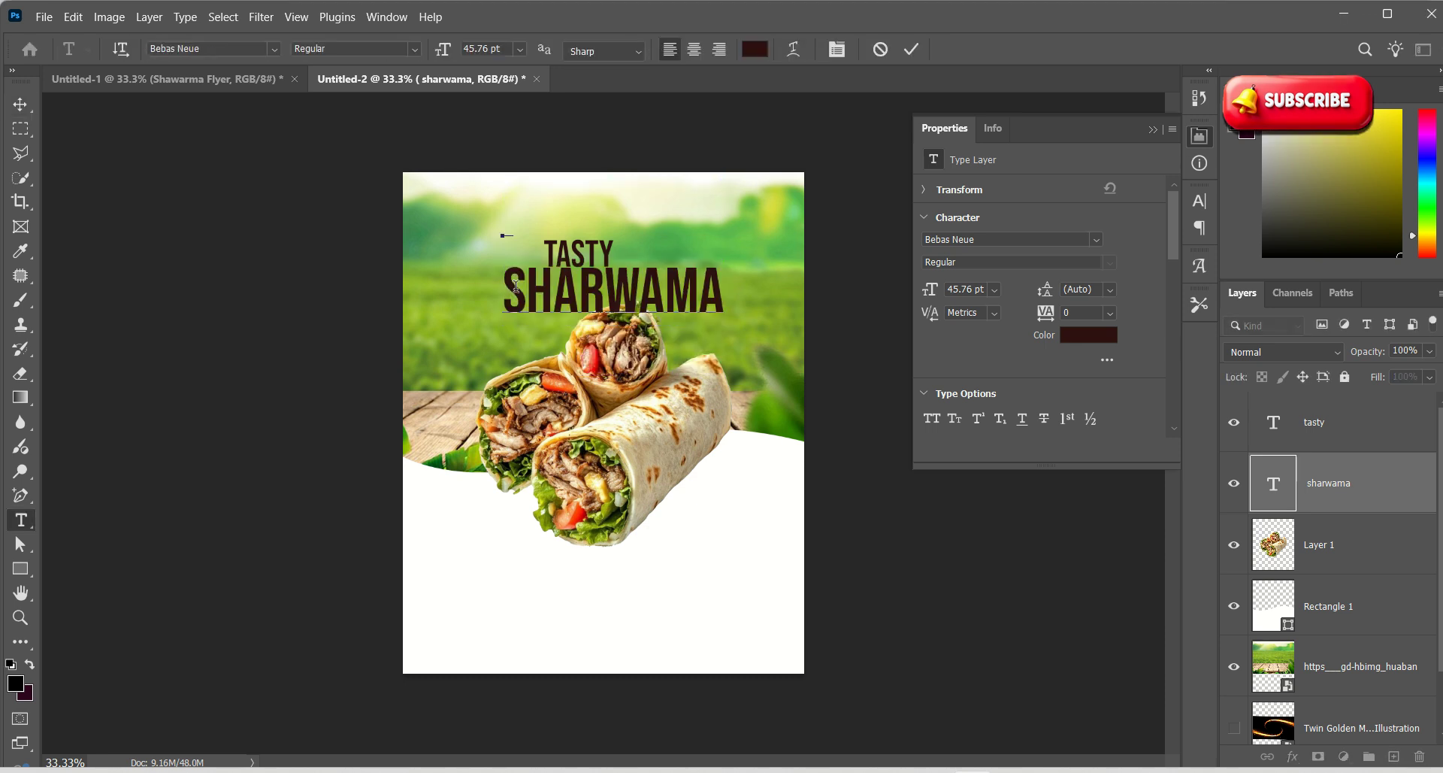
pyautogui.press('Delete')
pyautogui.write('\\')
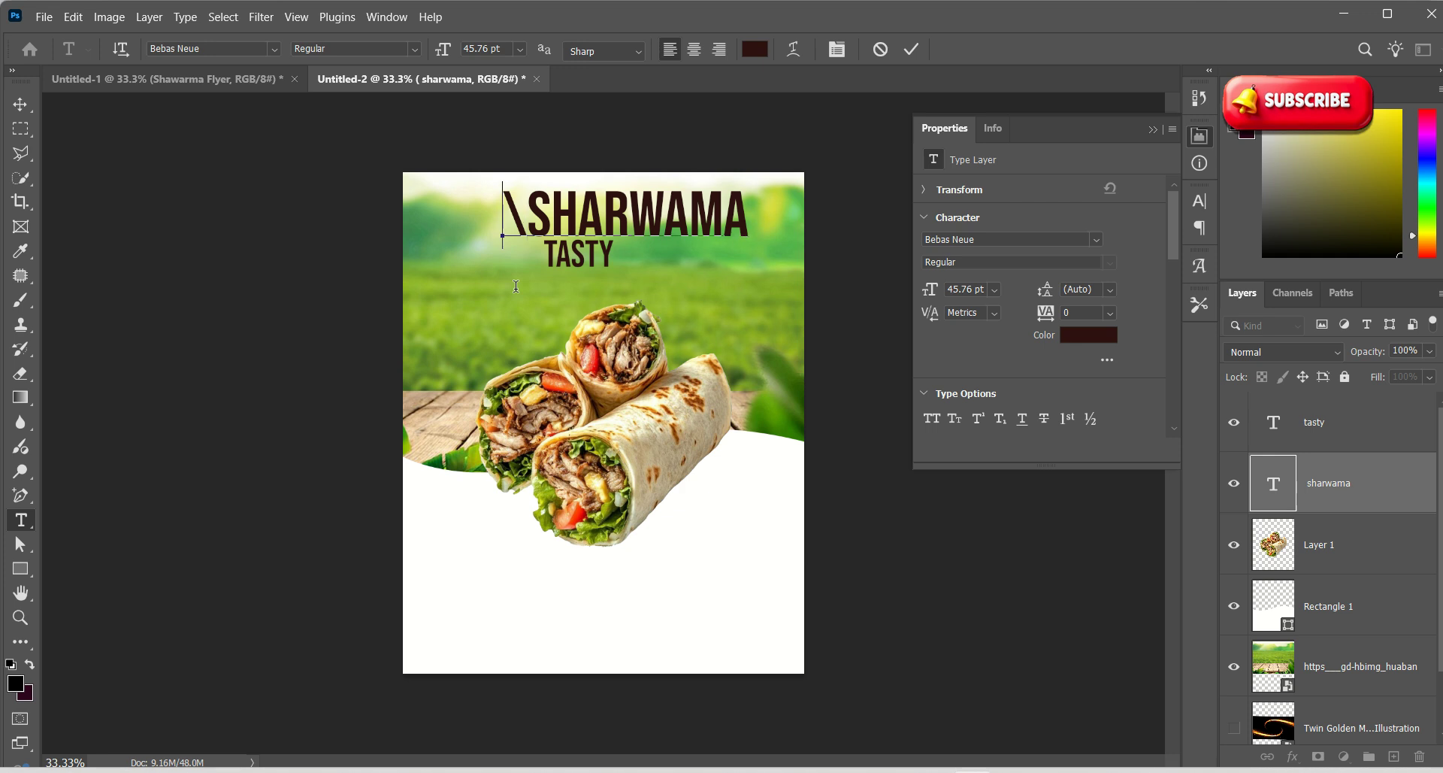
pyautogui.press('BackSpace')
pyautogui.click(20, 104)
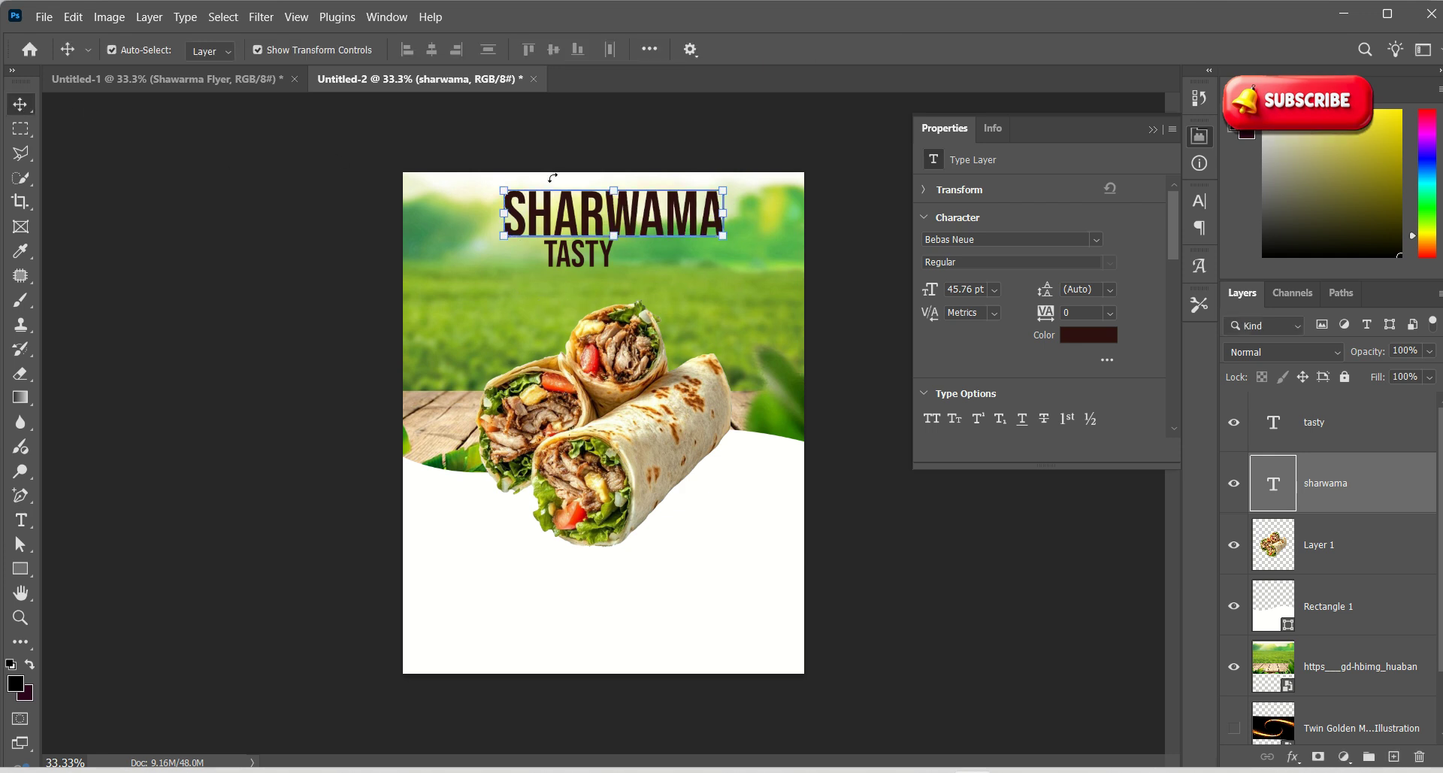
pyautogui.moveTo(596, 216); pyautogui.dragTo(596, 297)
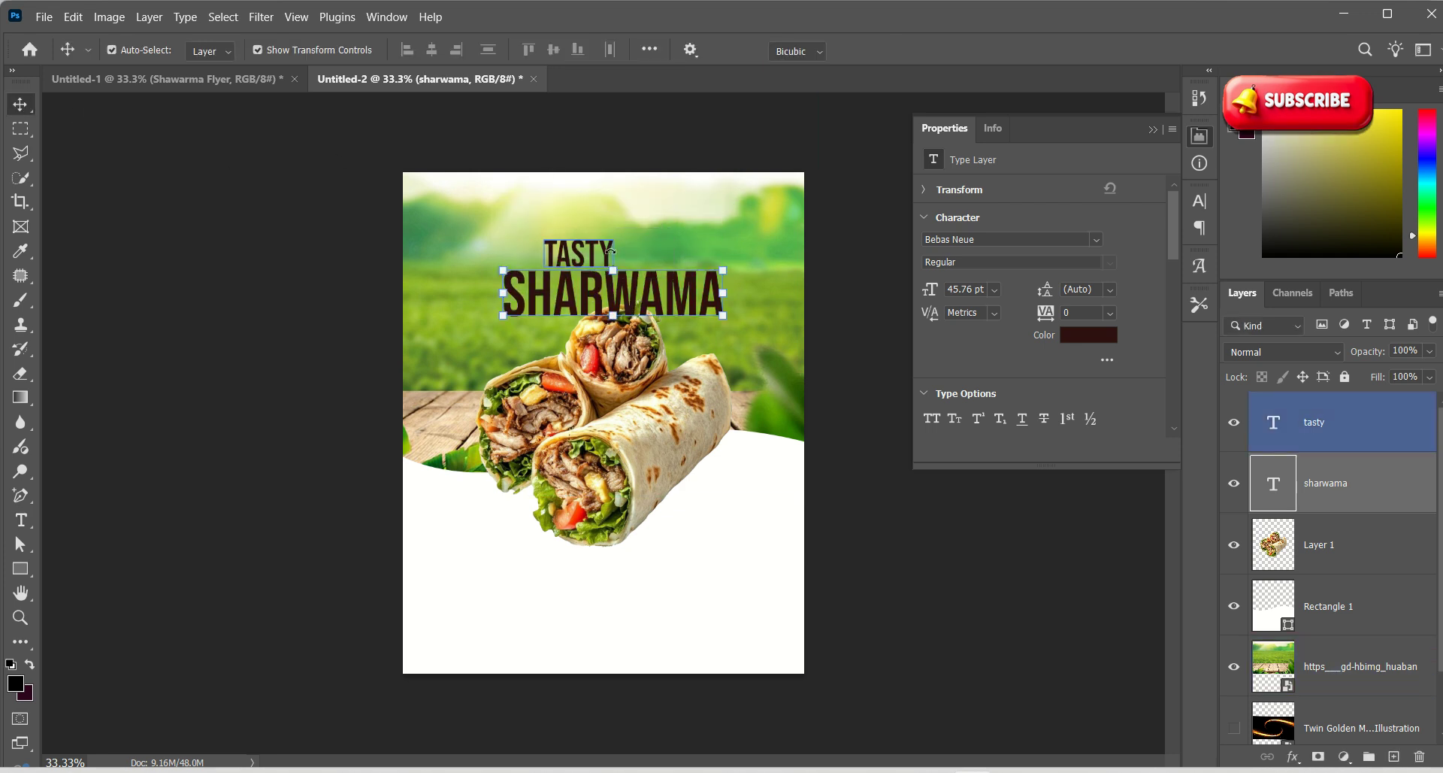
pyautogui.hotkey('ctrl', 't')
pyautogui.click(926, 51)
# Enlarge TASTY to about 140%
pyautogui.click(602, 256)
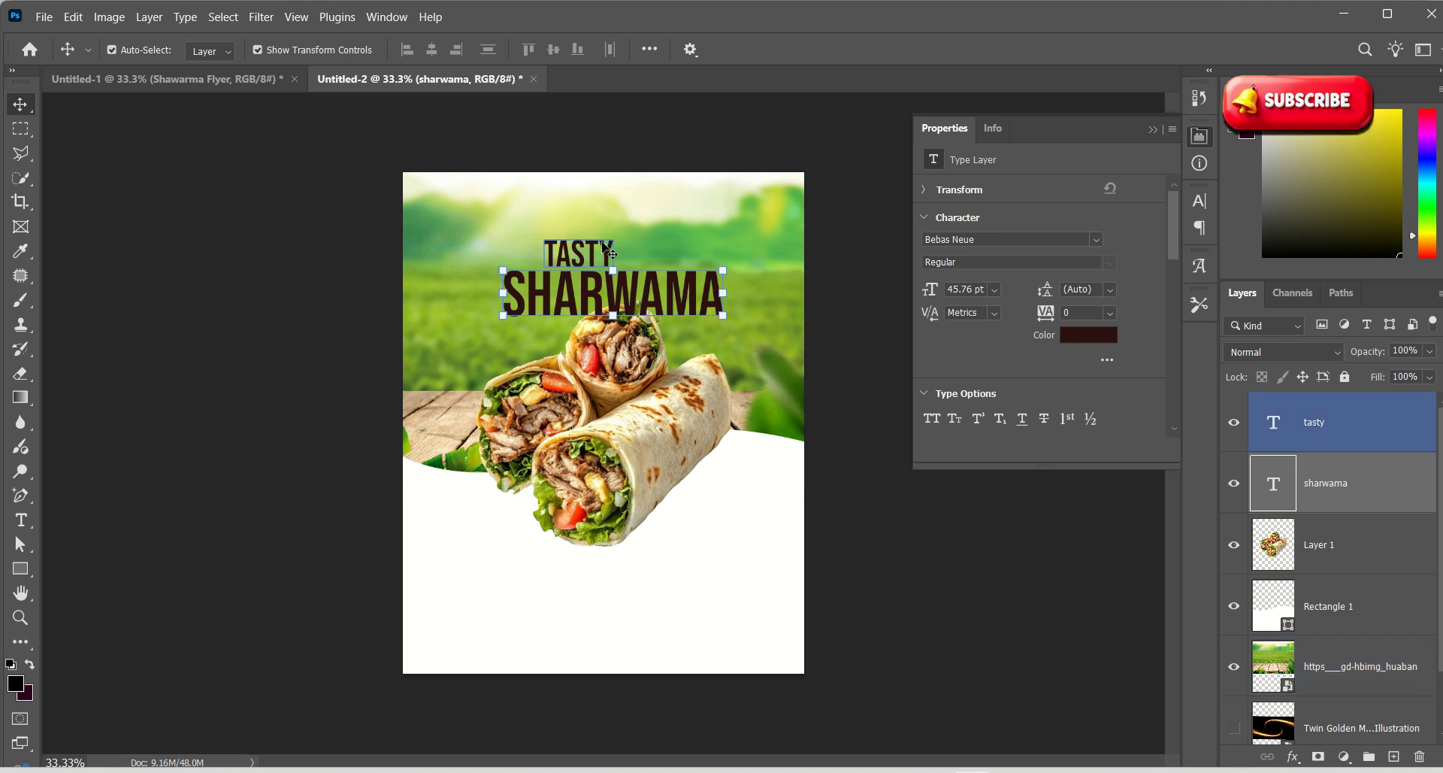
pyautogui.moveTo(611, 260)
pyautogui.mouseDown()
pyautogui.moveTo(651, 262)
pyautogui.moveTo(633, 253)
pyautogui.mouseUp()
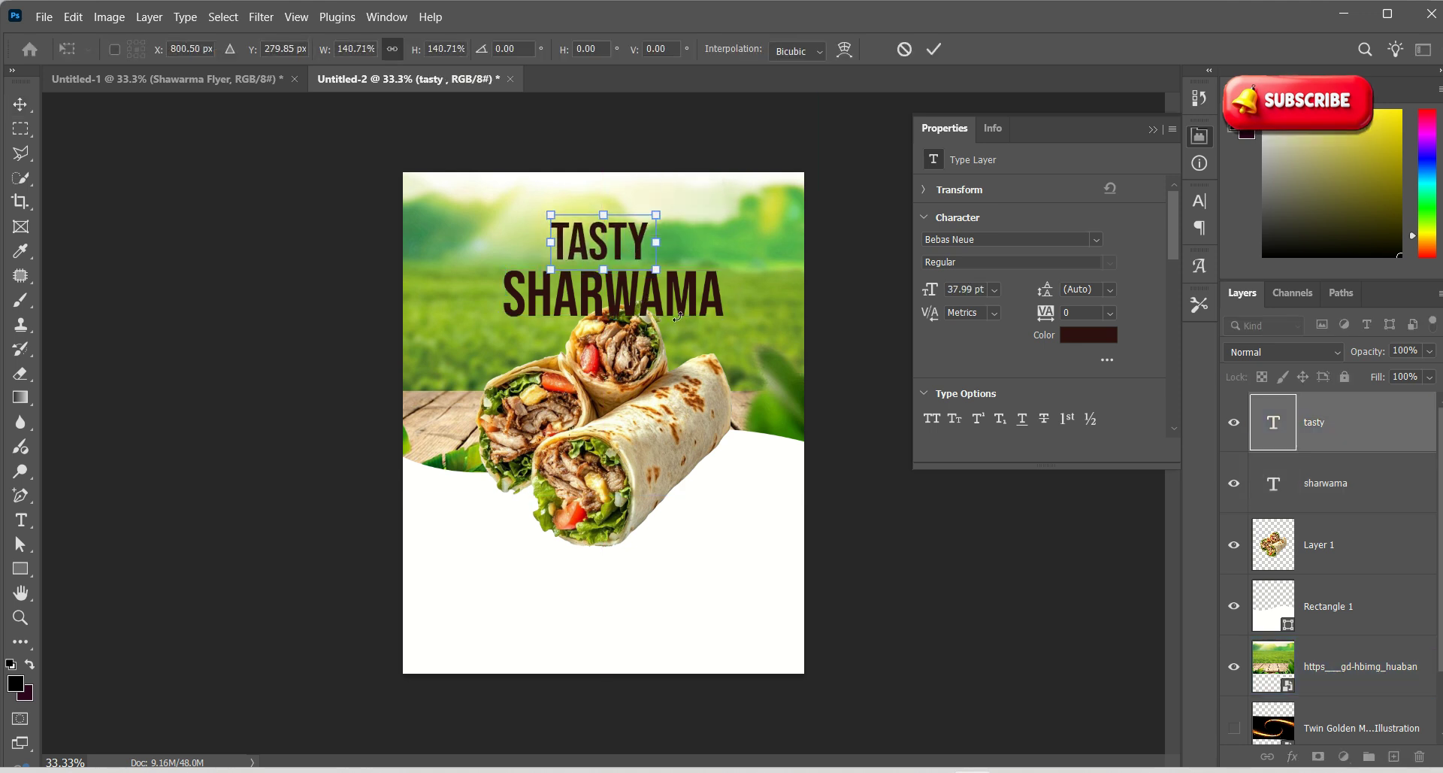
pyautogui.click(936, 54)
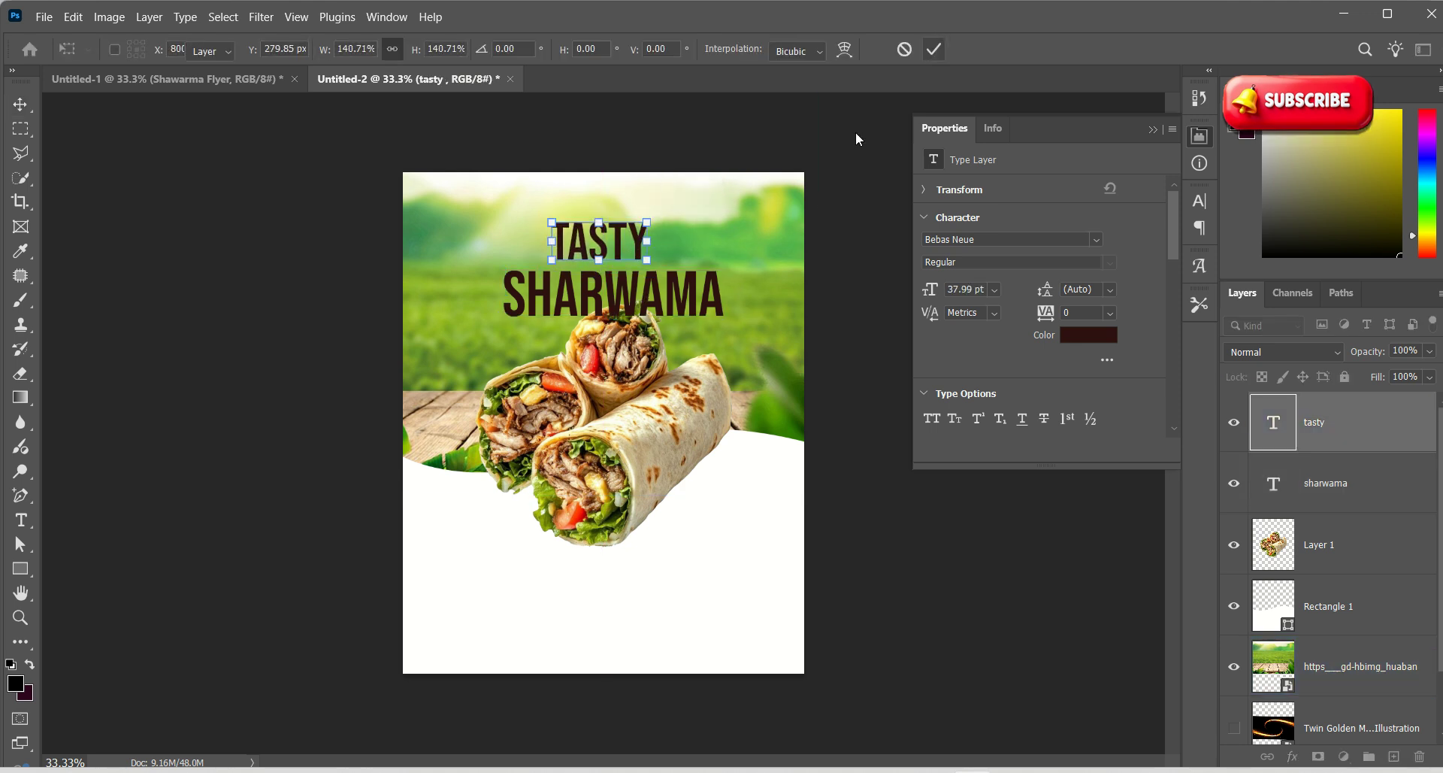
# Narrow SHARWAMA slightly and centre it under TASTY, undoing an accidental rotation
pyautogui.click(718, 292)
pyautogui.moveTo(727, 307); pyautogui.dragTo(718, 307)
pyautogui.moveTo(628, 255); pyautogui.dragTo(642, 243)
pyautogui.hotkey('ctrl', 'z')
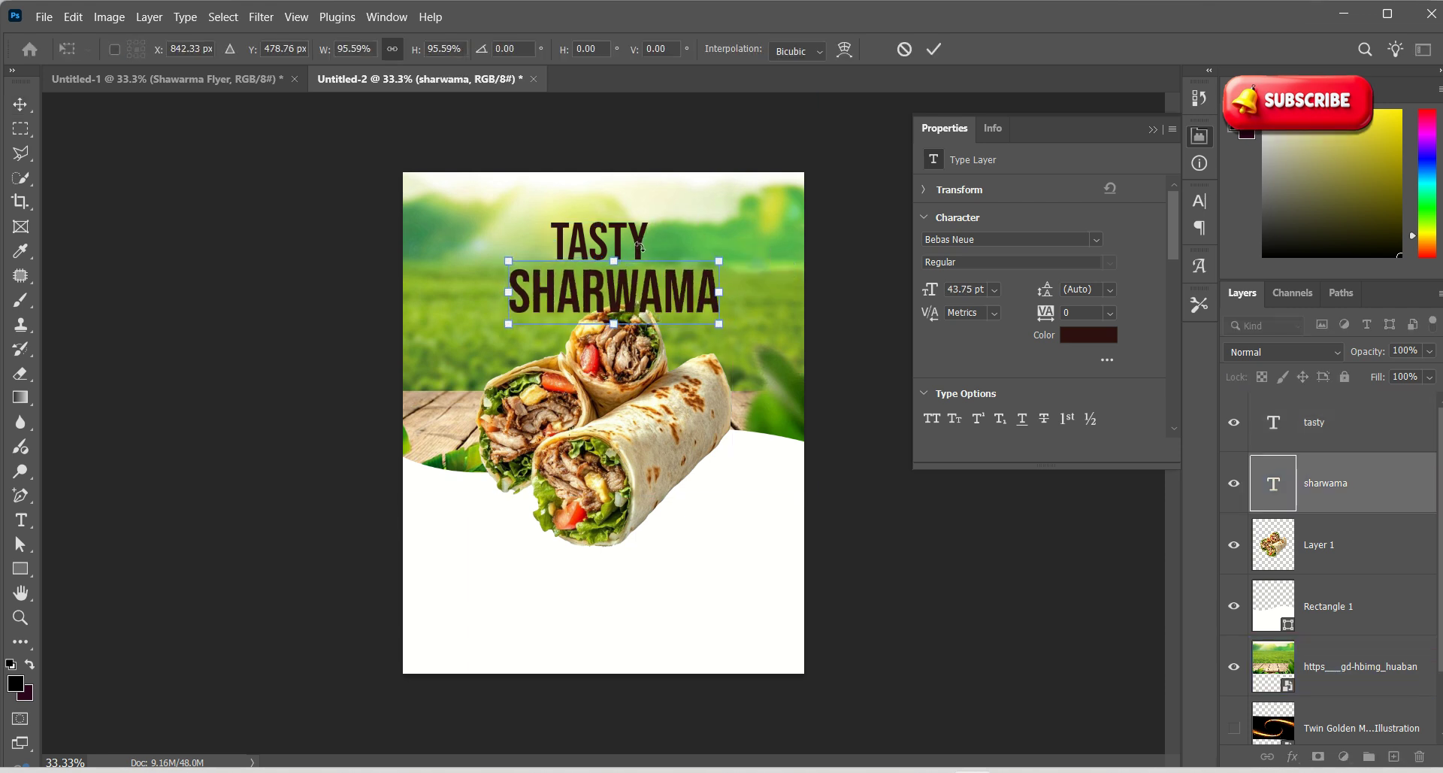
# Commit the SHARWAMA transform and zoom in on the heading
pyautogui.click(933, 49)
pyautogui.press('z')
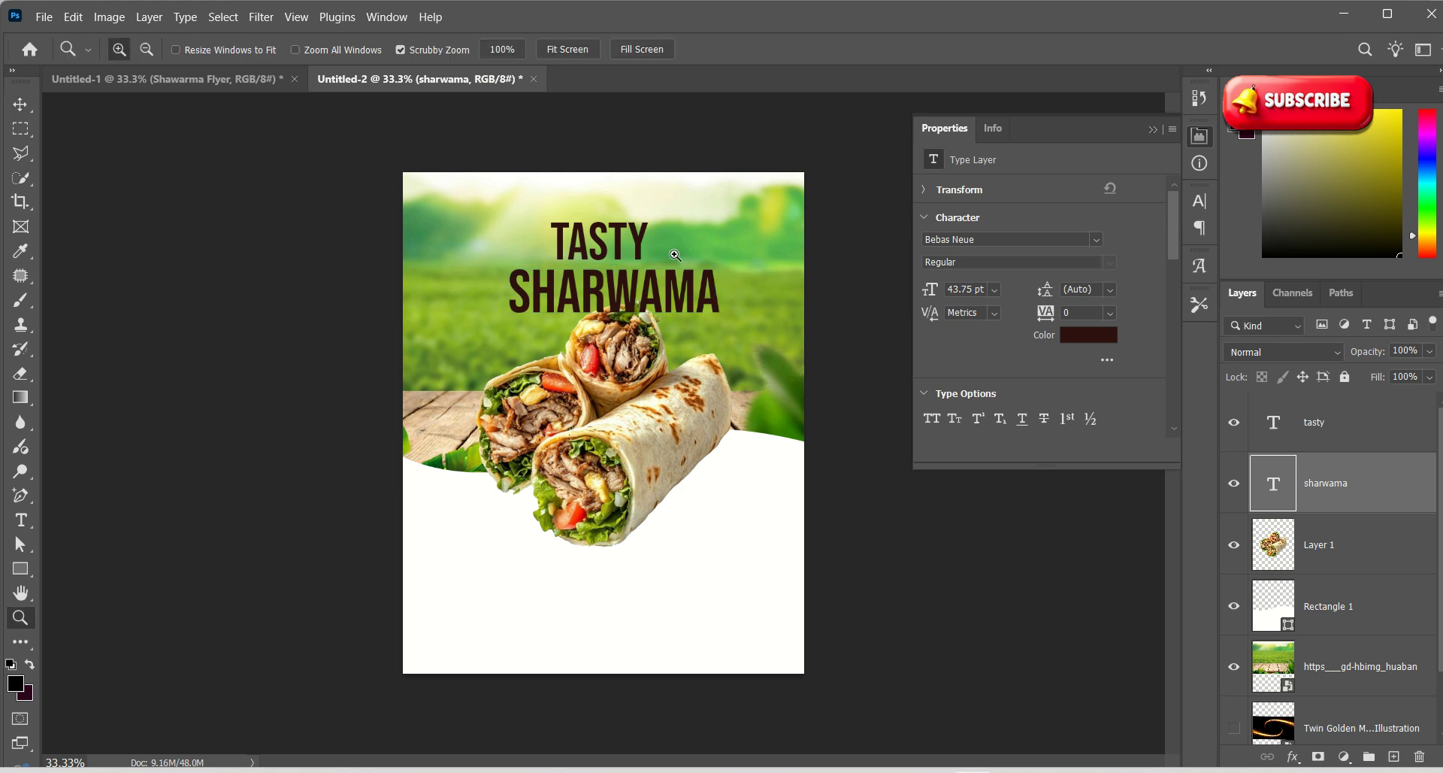
pyautogui.moveTo(674, 301); pyautogui.dragTo(712, 314)
pyautogui.moveTo(705, 384); pyautogui.dragTo(682, 360)
pyautogui.moveTo(673, 139); pyautogui.dragTo(727, 218)
pyautogui.moveTo(632, 361); pyautogui.dragTo(558, 361)
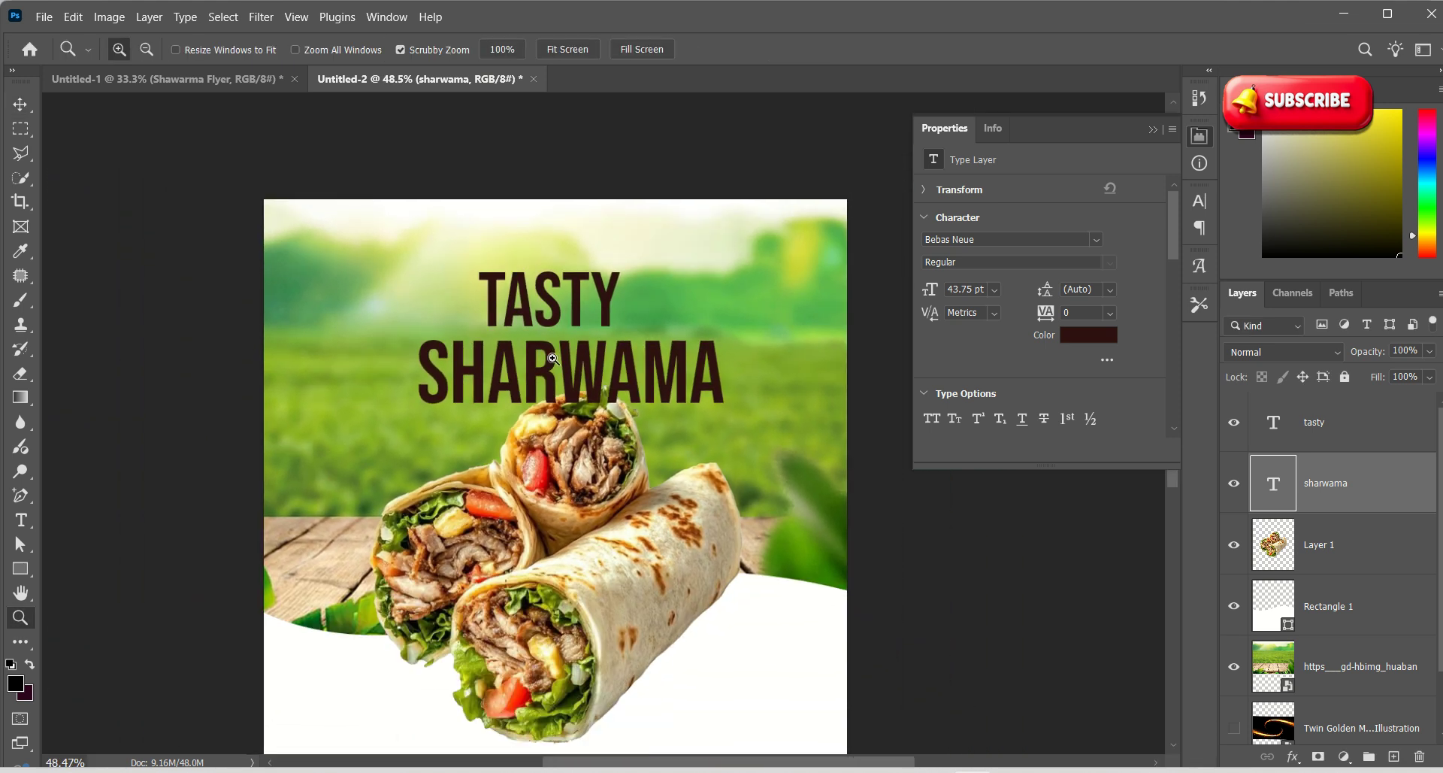
# Move the wrap layer above the SHARWAMA text layer in the stack
pyautogui.press('v')
pyautogui.click(579, 439)
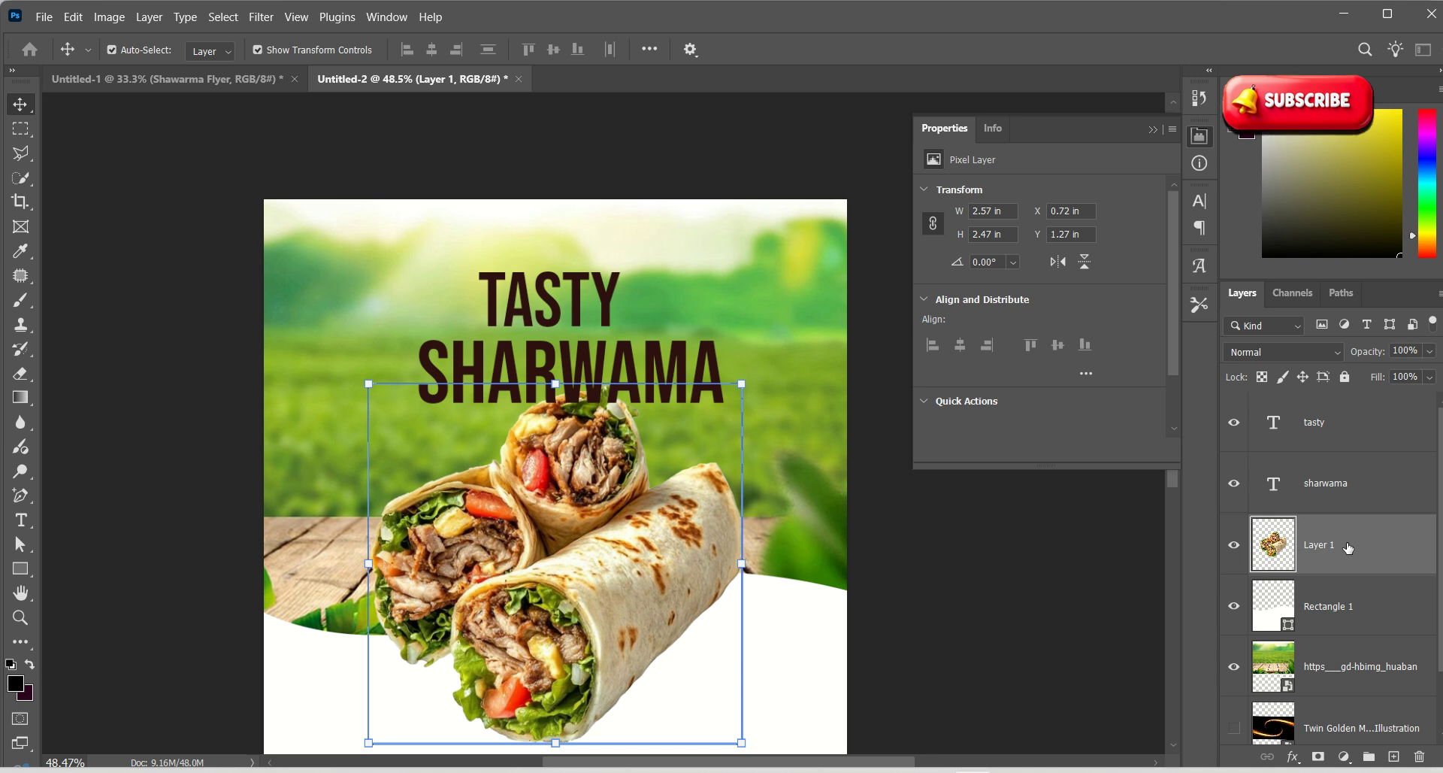
pyautogui.moveTo(1348, 548); pyautogui.dragTo(1349, 446)
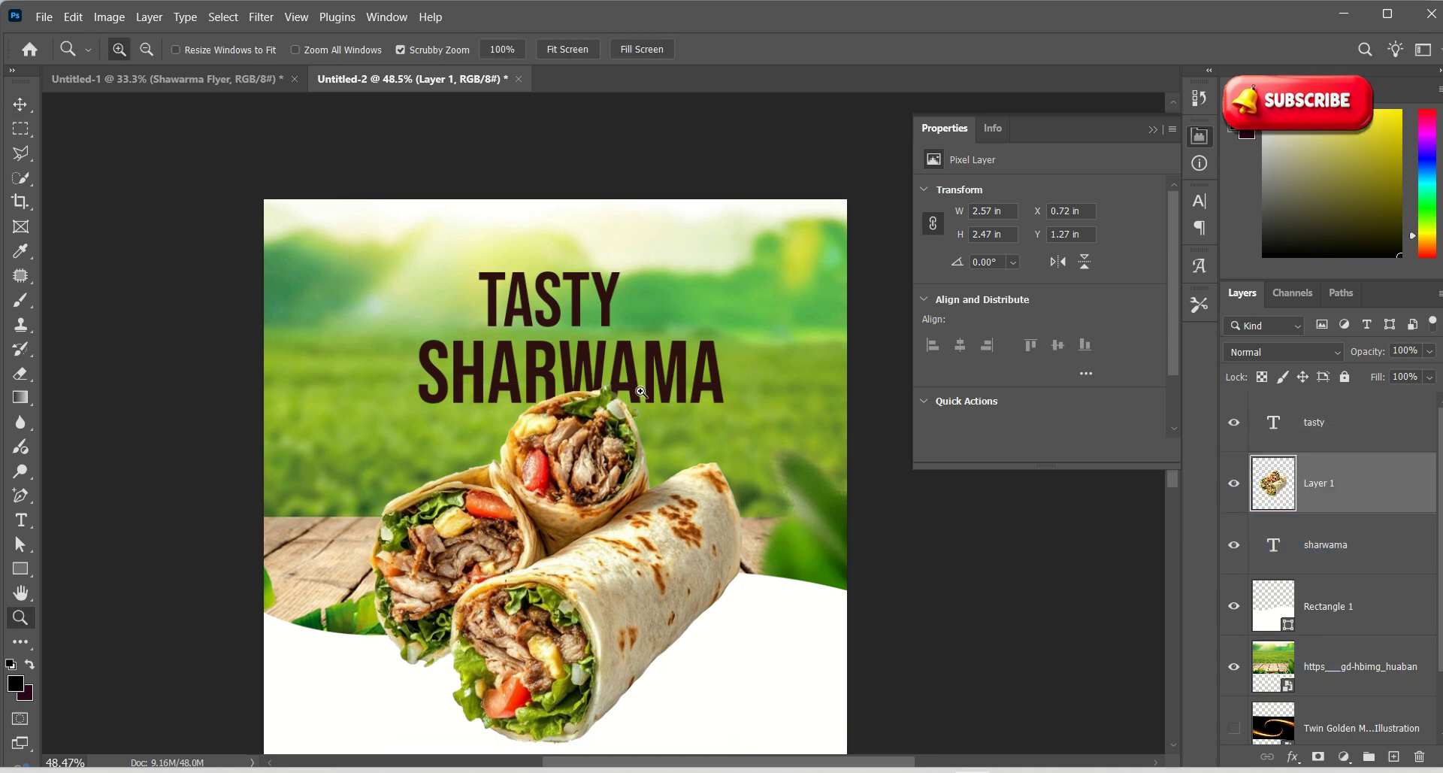
pyautogui.scroll(5, 573, 387)
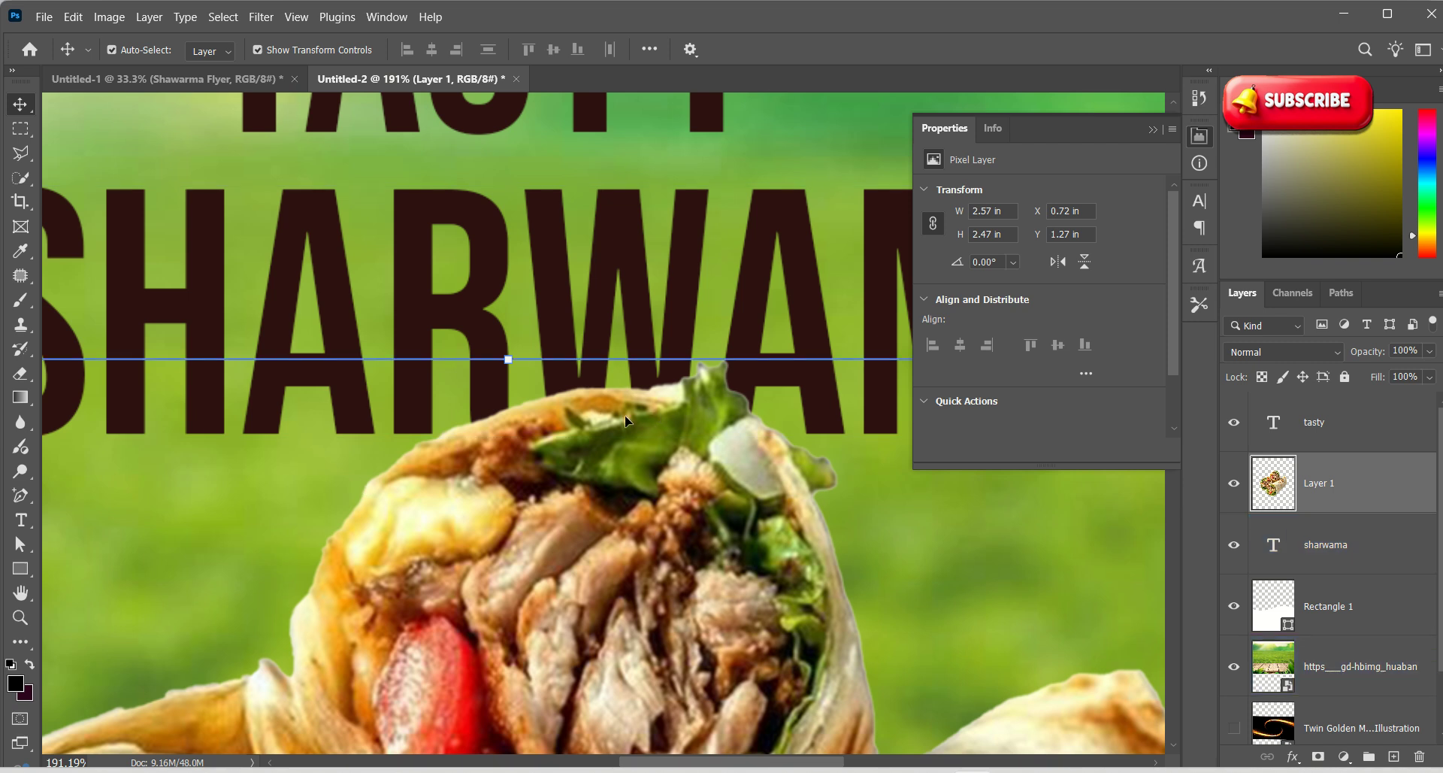
# Zoom in and out to check the wraps overlapping the heading's lower edge
pyautogui.press('z')
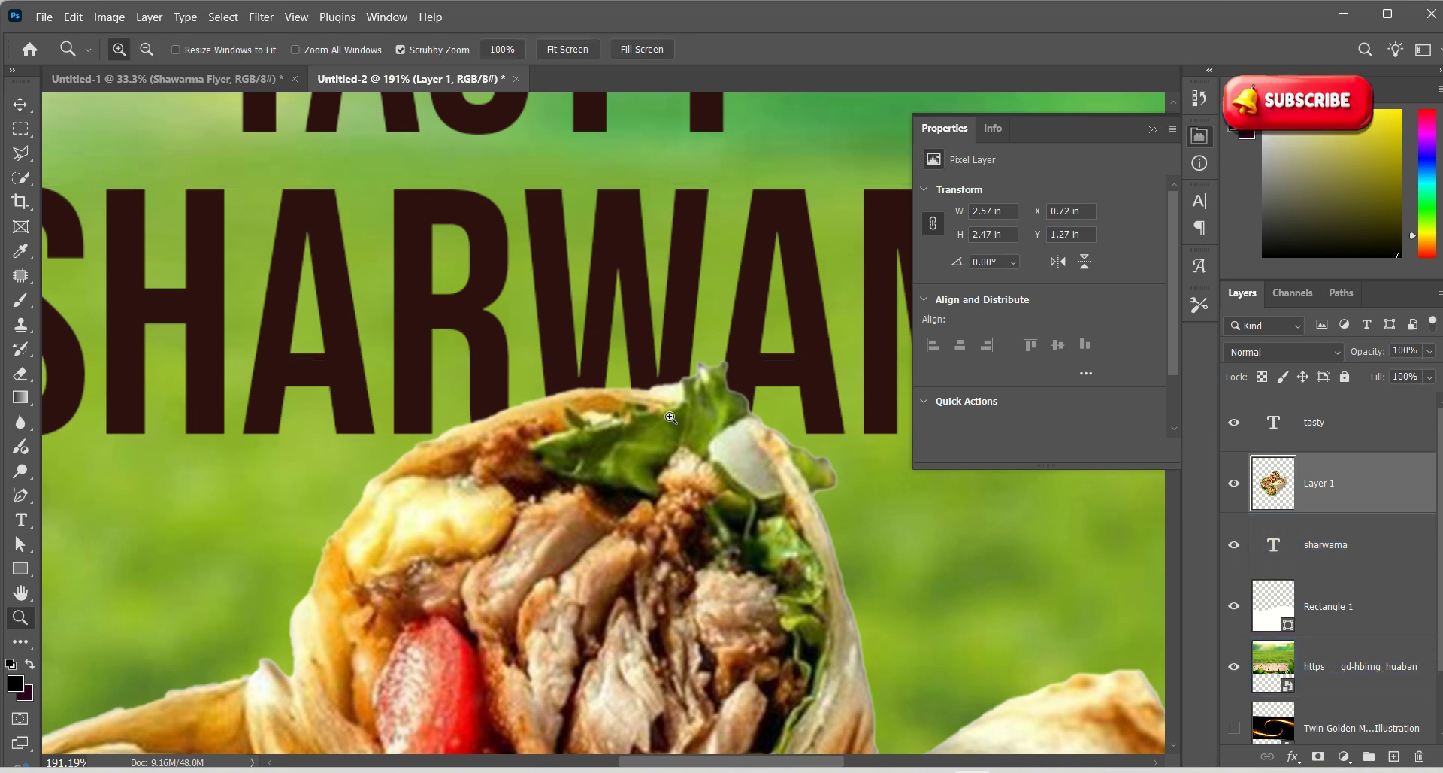
pyautogui.scroll(-1, 620, 401)
pyautogui.moveTo(620, 401); pyautogui.dragTo(618, 400)
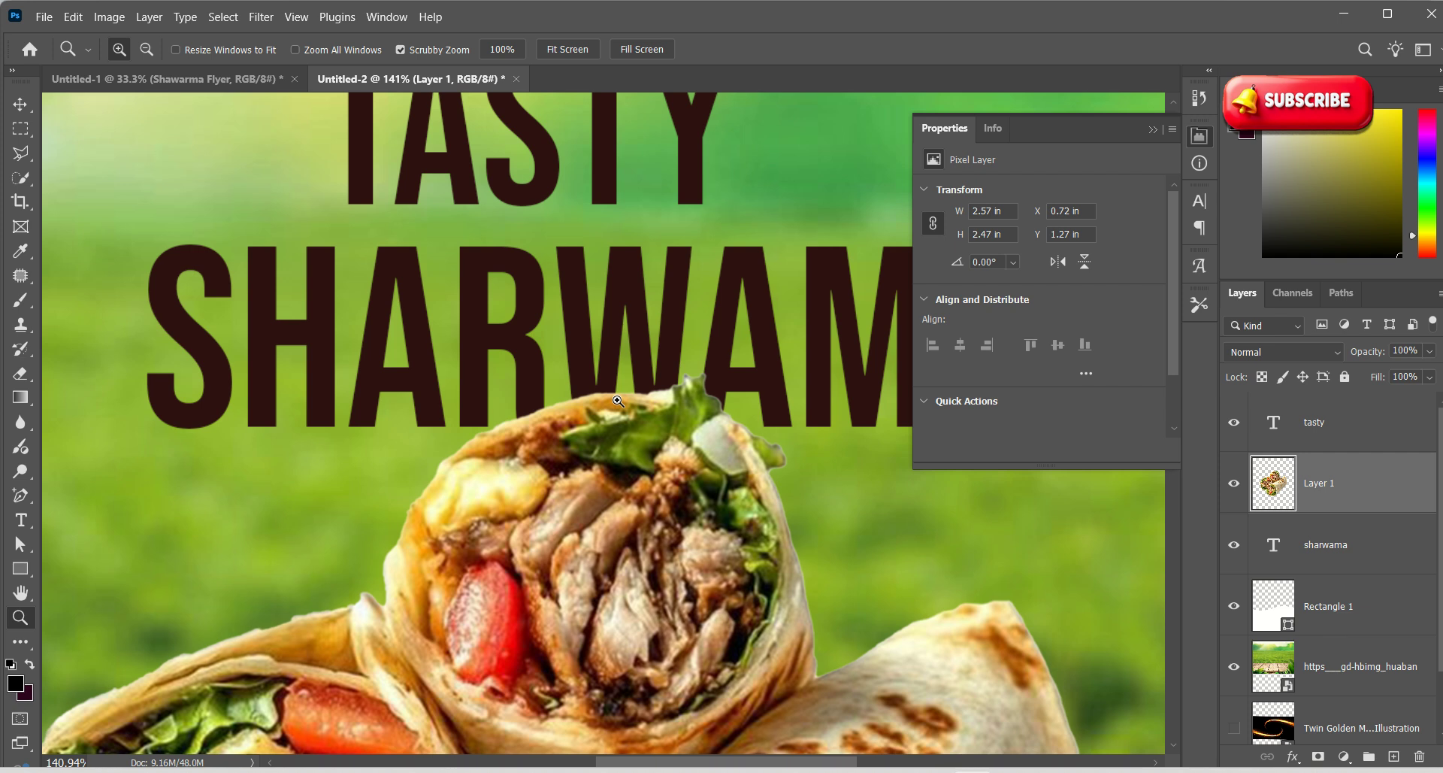
pyautogui.moveTo(419, 315); pyautogui.dragTo(329, 264)
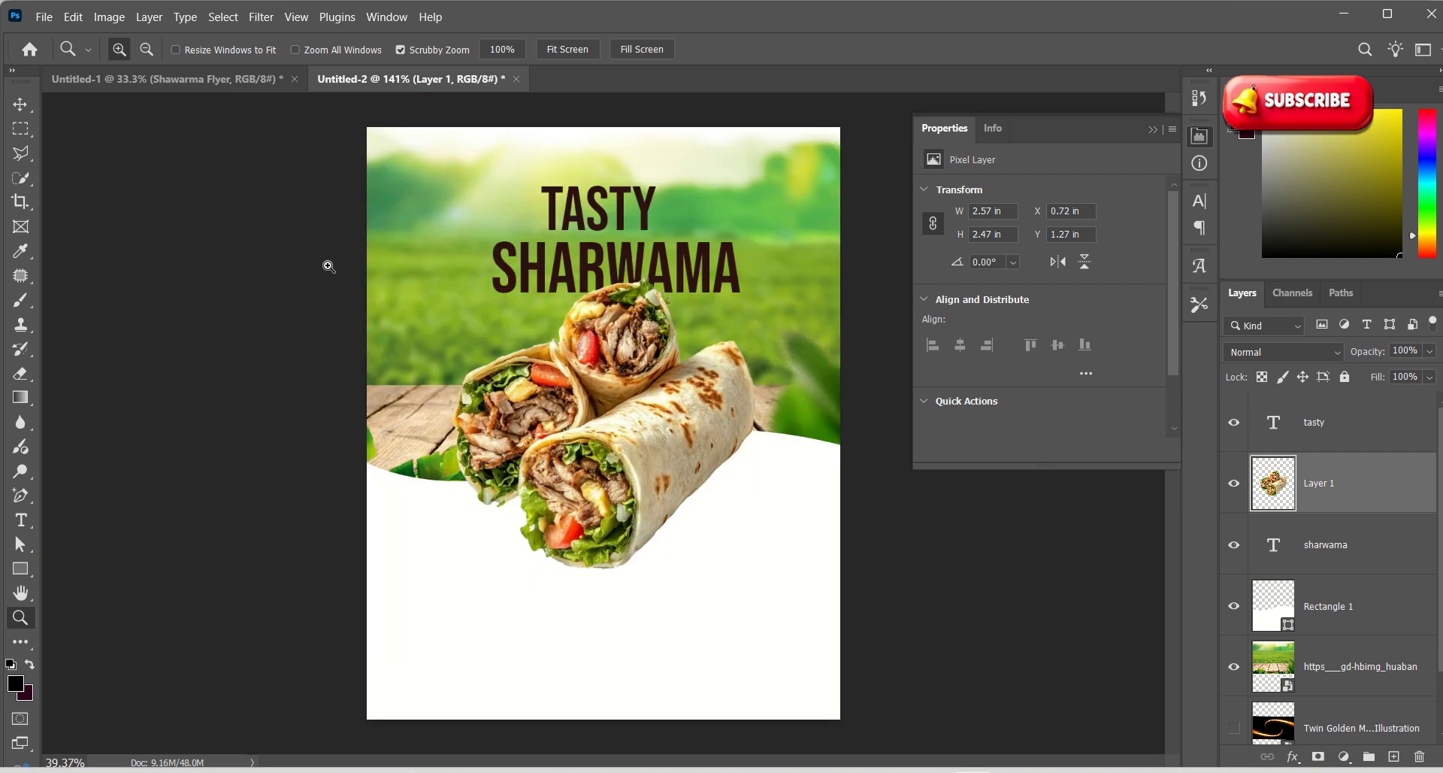
pyautogui.moveTo(616, 217); pyautogui.dragTo(645, 360)
pyautogui.moveTo(547, 421); pyautogui.dragTo(517, 411)
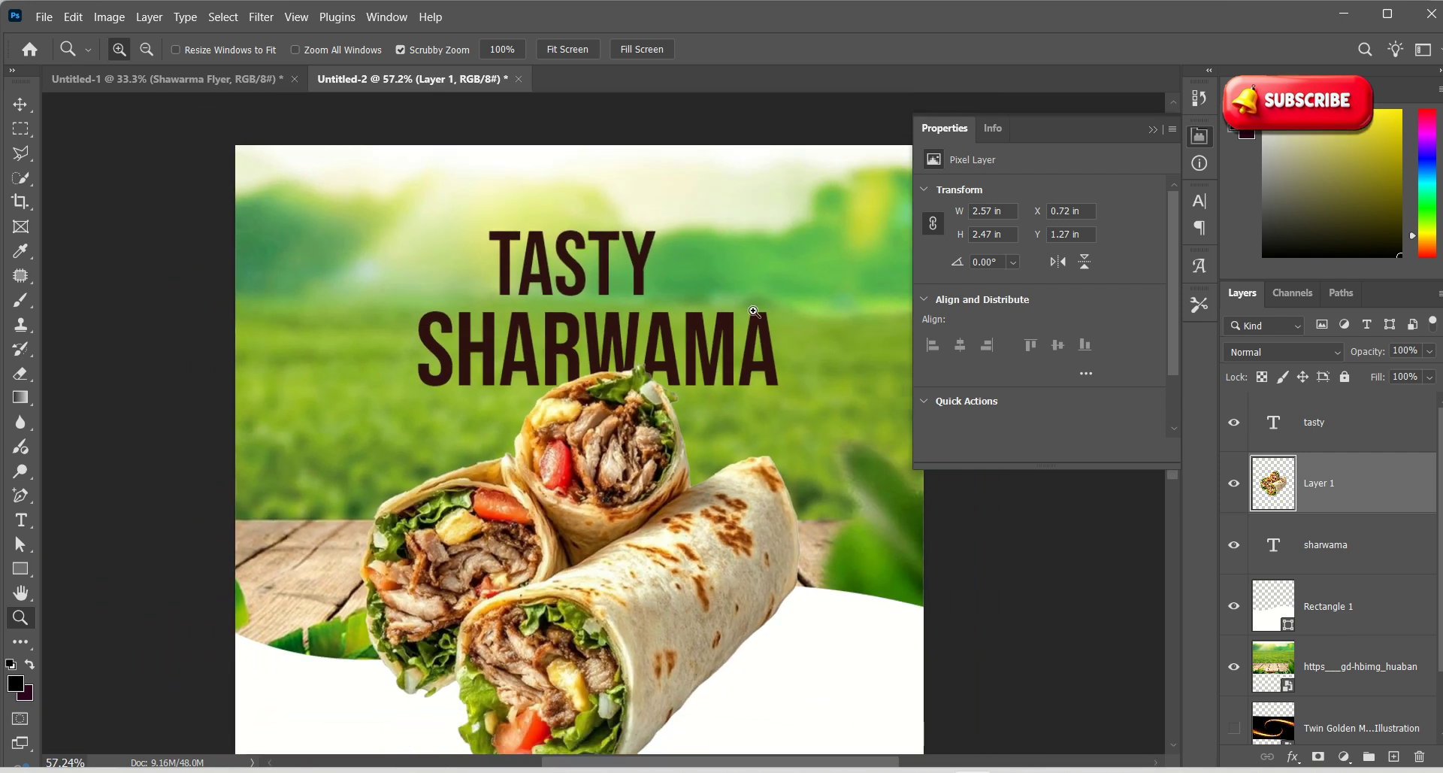
pyautogui.press('v')
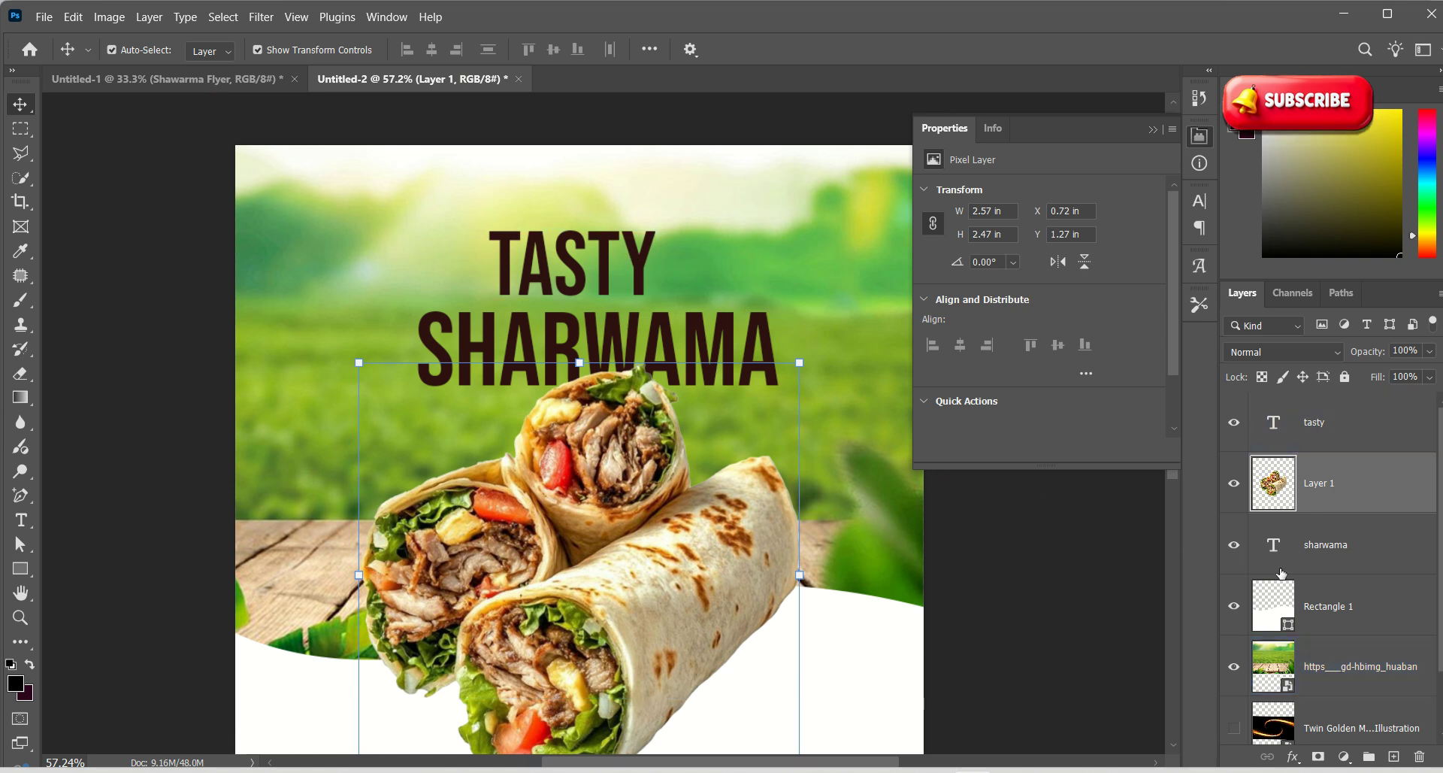
pyautogui.scroll(-1, 1221, 569)
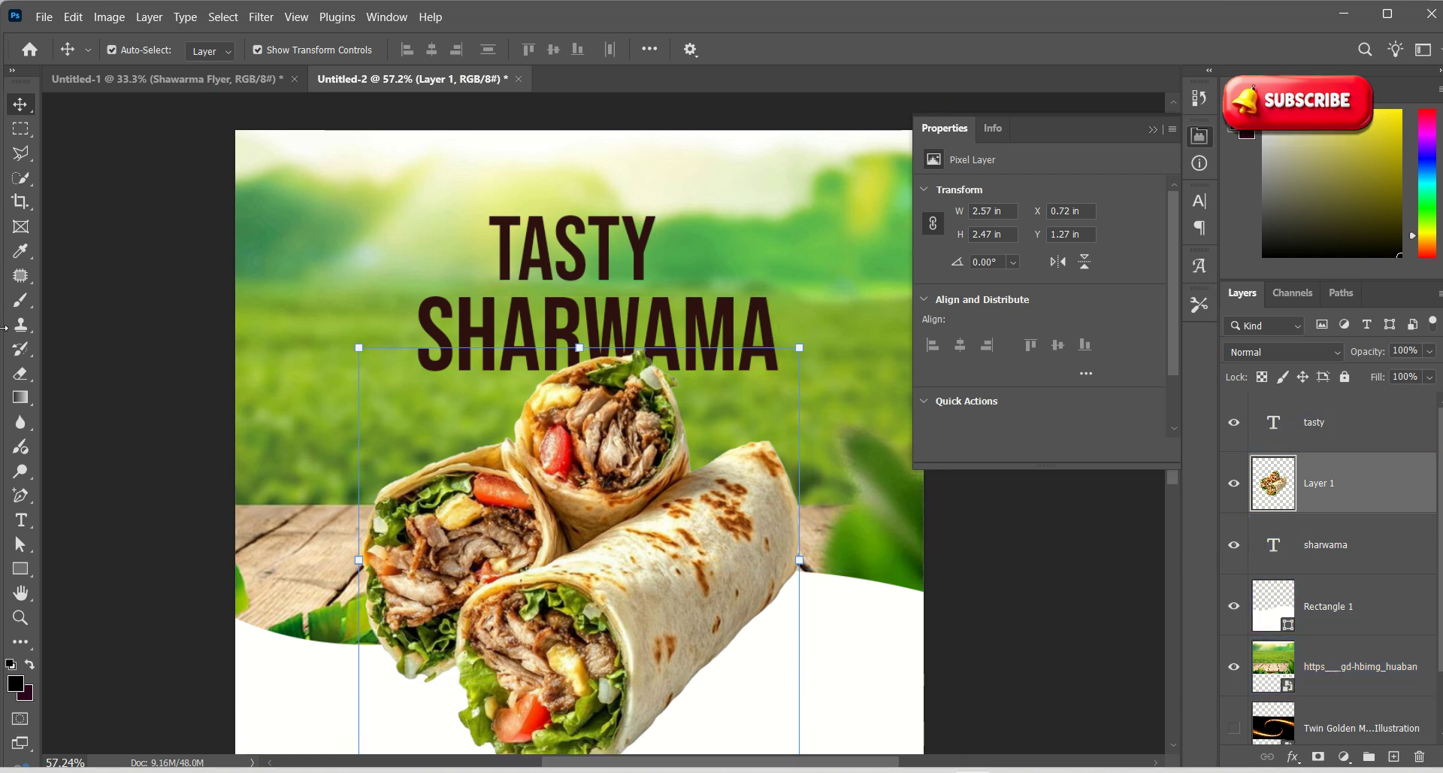
# Draw a white rectangle over SHARWAMA and tilt it to about -4.20°
pyautogui.click(10, 573)
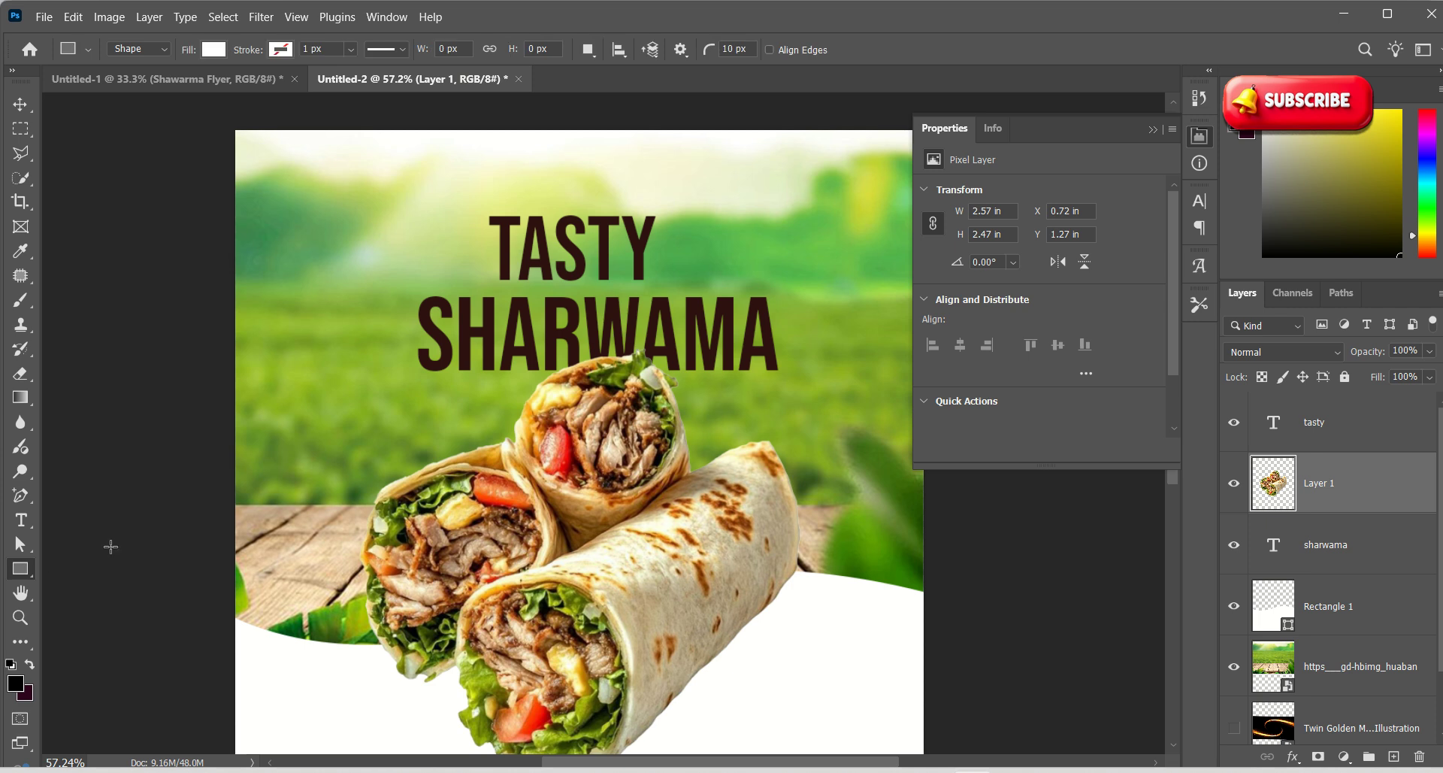
pyautogui.moveTo(388, 283); pyautogui.dragTo(820, 394)
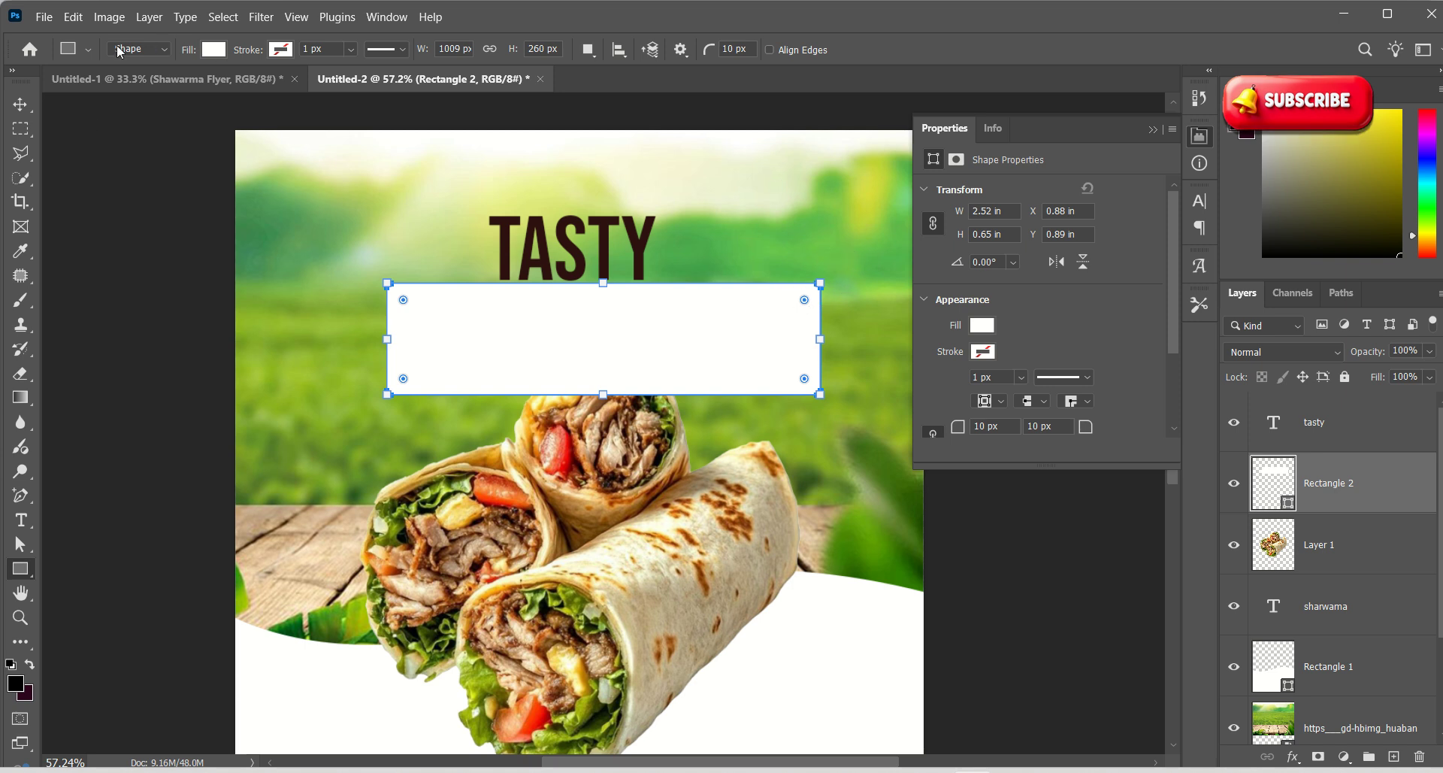
pyautogui.click(22, 103)
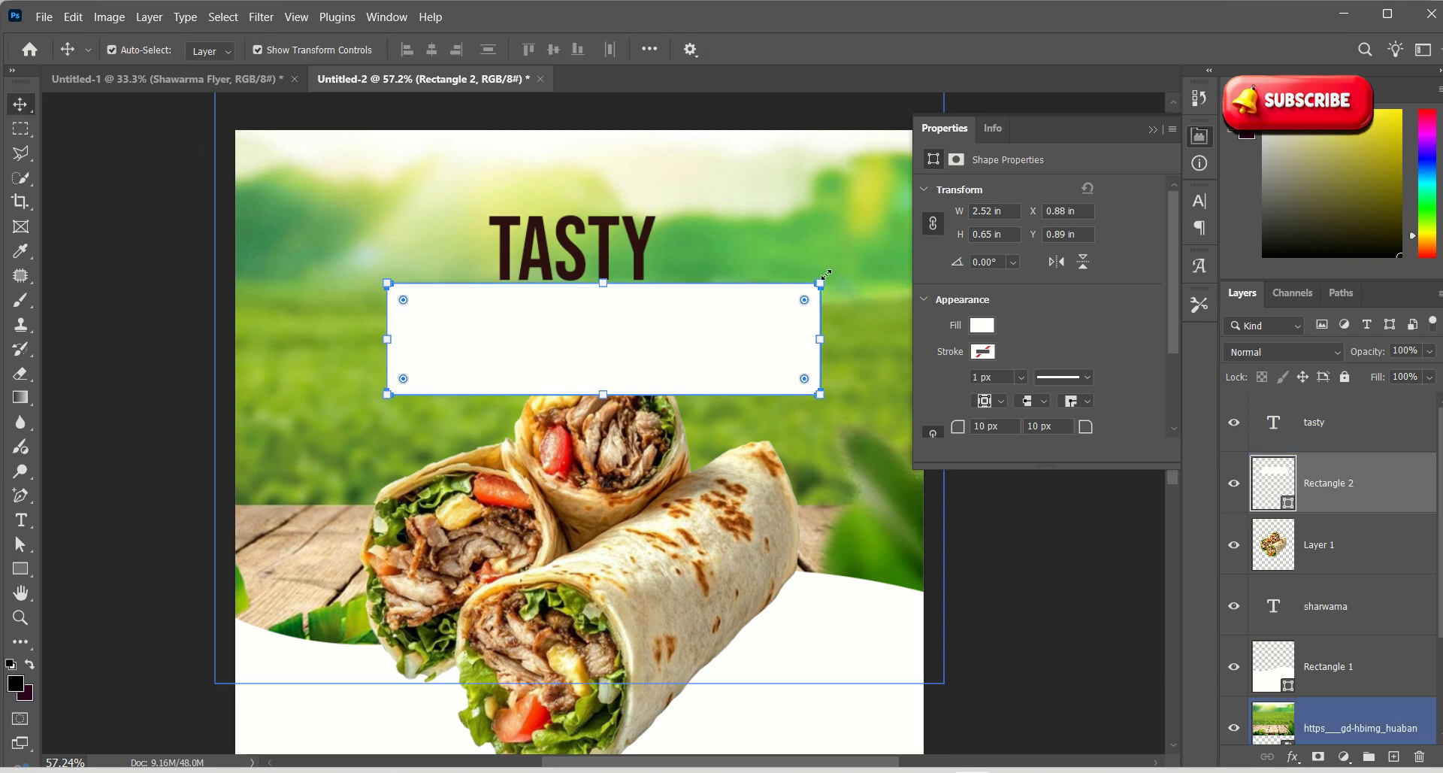
pyautogui.moveTo(817, 265); pyautogui.dragTo(818, 251)
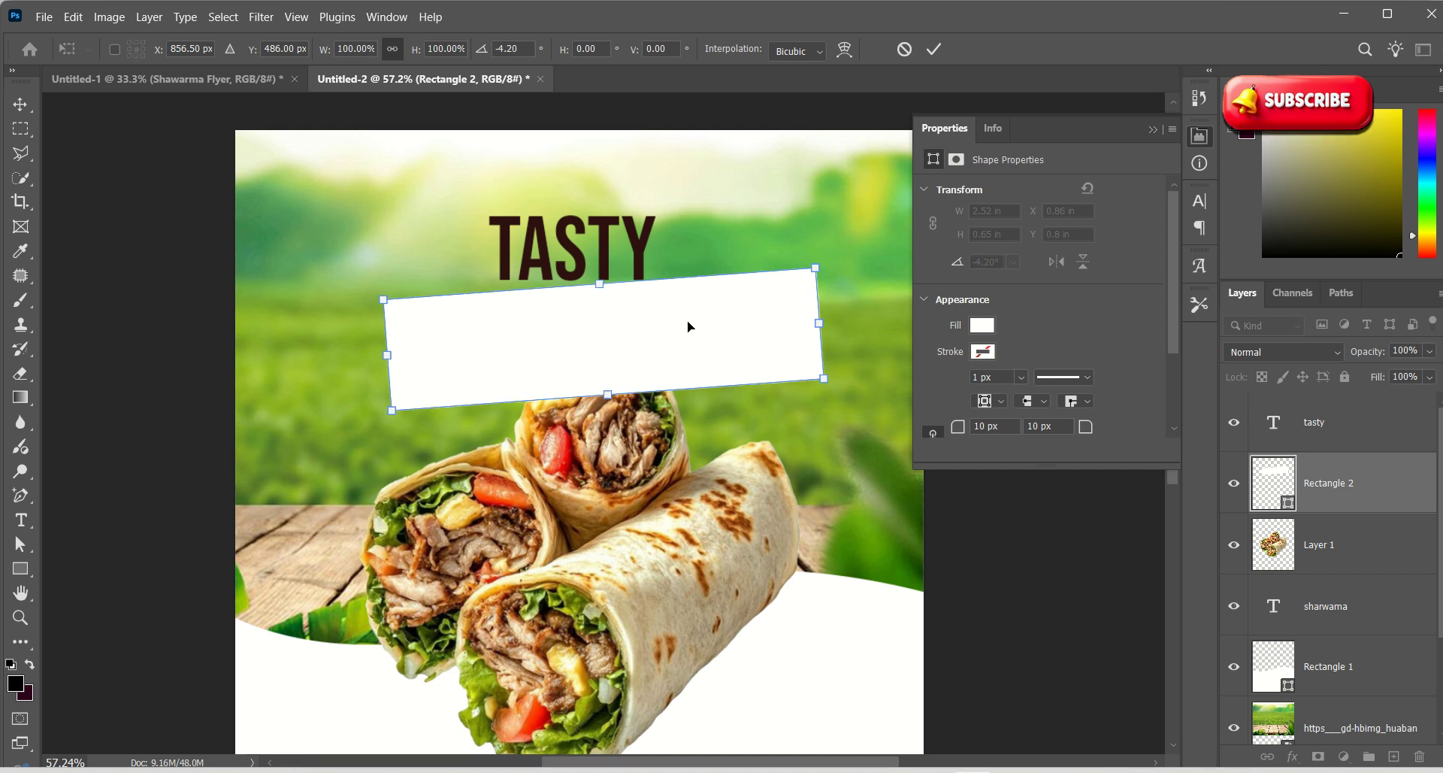
pyautogui.click(937, 46)
# Stack sharwama above Rectangle 2, enlarge it slightly, and centre it on the panel
pyautogui.click(895, 341)
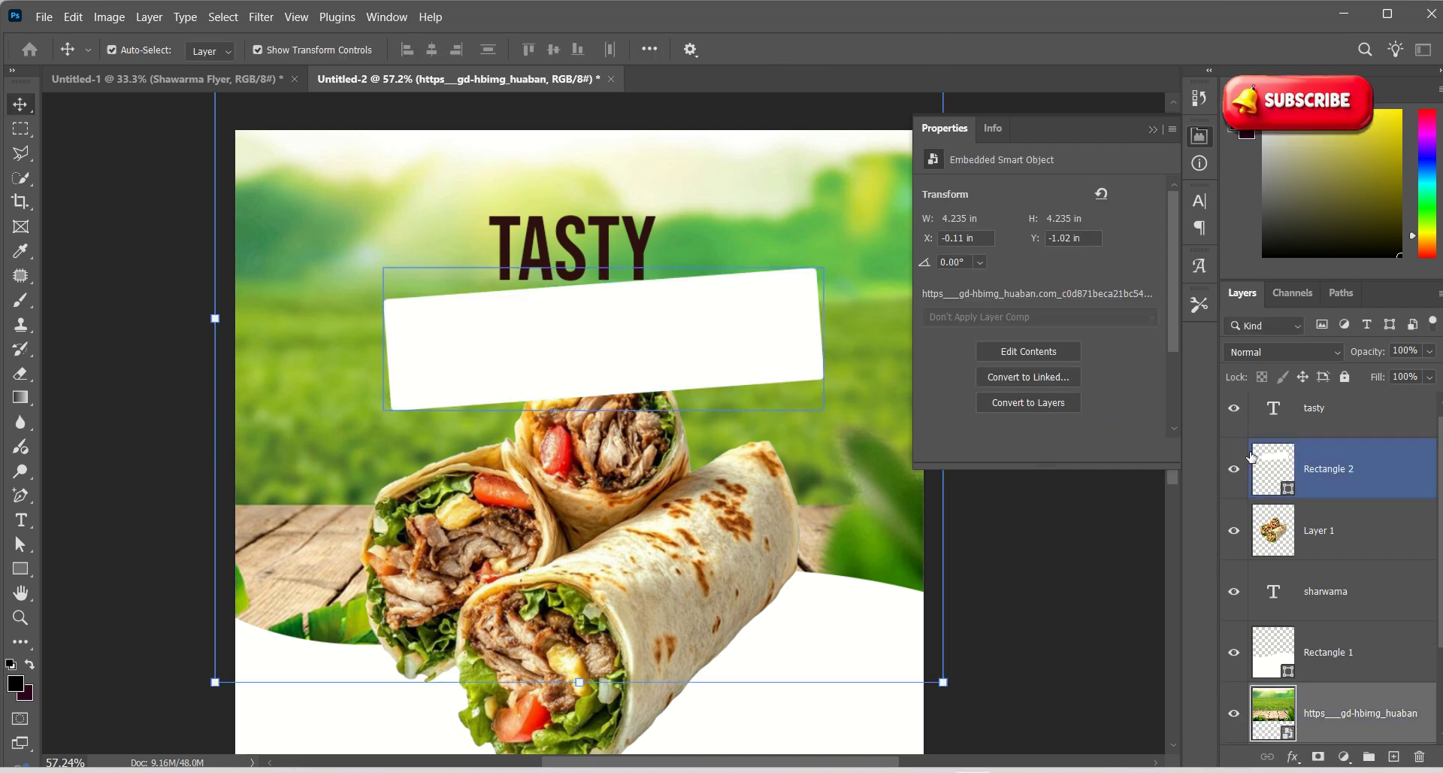
pyautogui.click(1346, 534)
pyautogui.click(1325, 593)
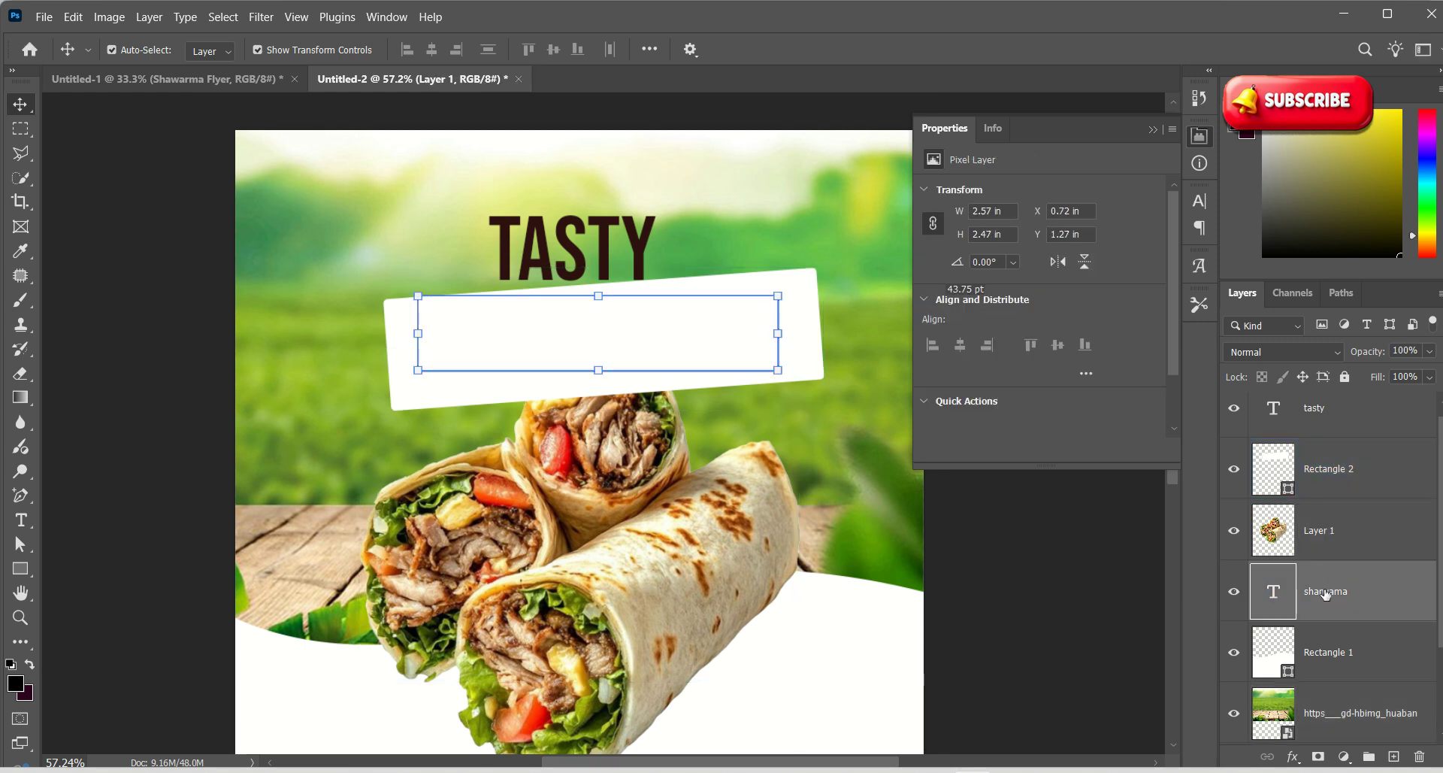
pyautogui.moveTo(1342, 594); pyautogui.dragTo(1351, 451)
pyautogui.moveTo(783, 286)
pyautogui.mouseDown()
pyautogui.moveTo(789, 298)
pyautogui.moveTo(794, 261)
pyautogui.mouseUp()
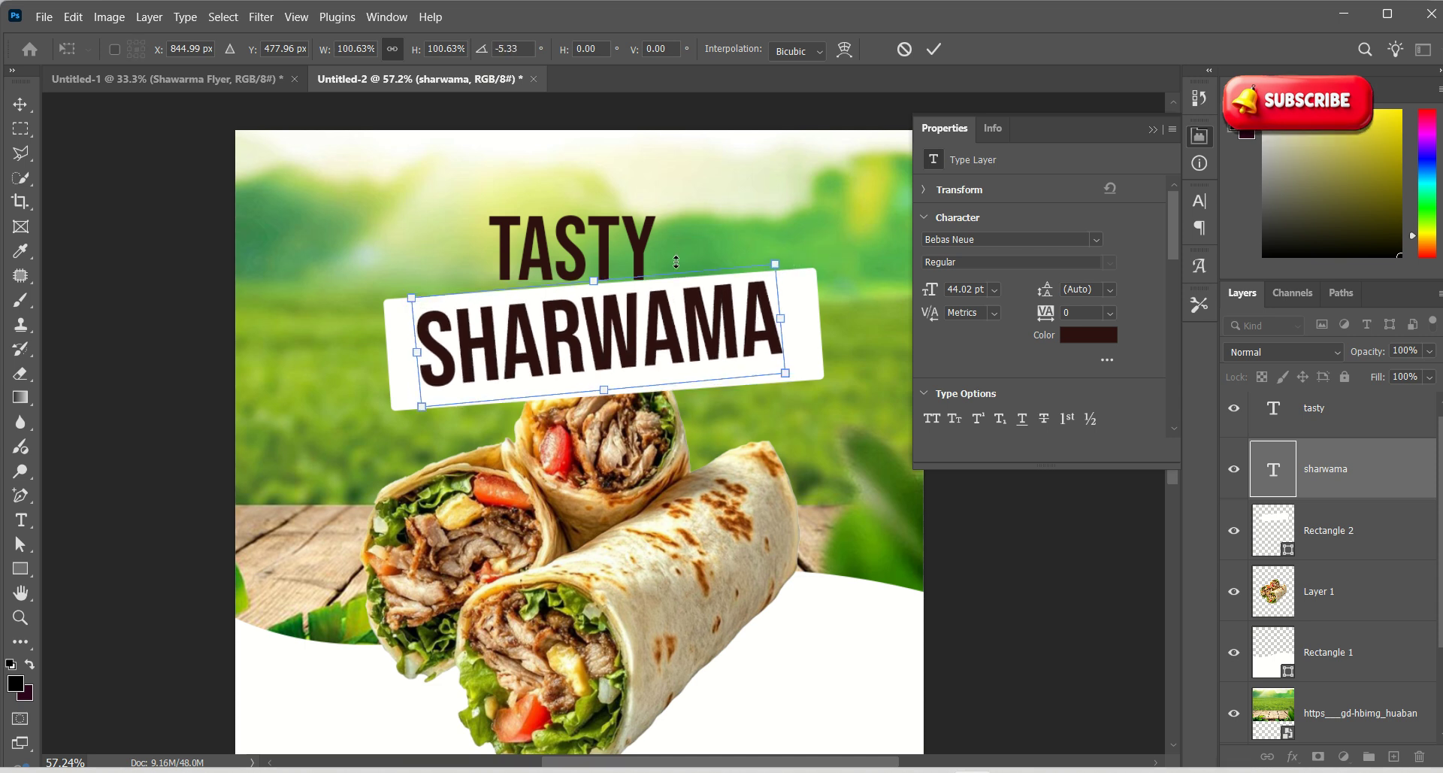
pyautogui.click(934, 50)
pyautogui.click(811, 354)
pyautogui.moveTo(748, 321); pyautogui.dragTo(756, 329)
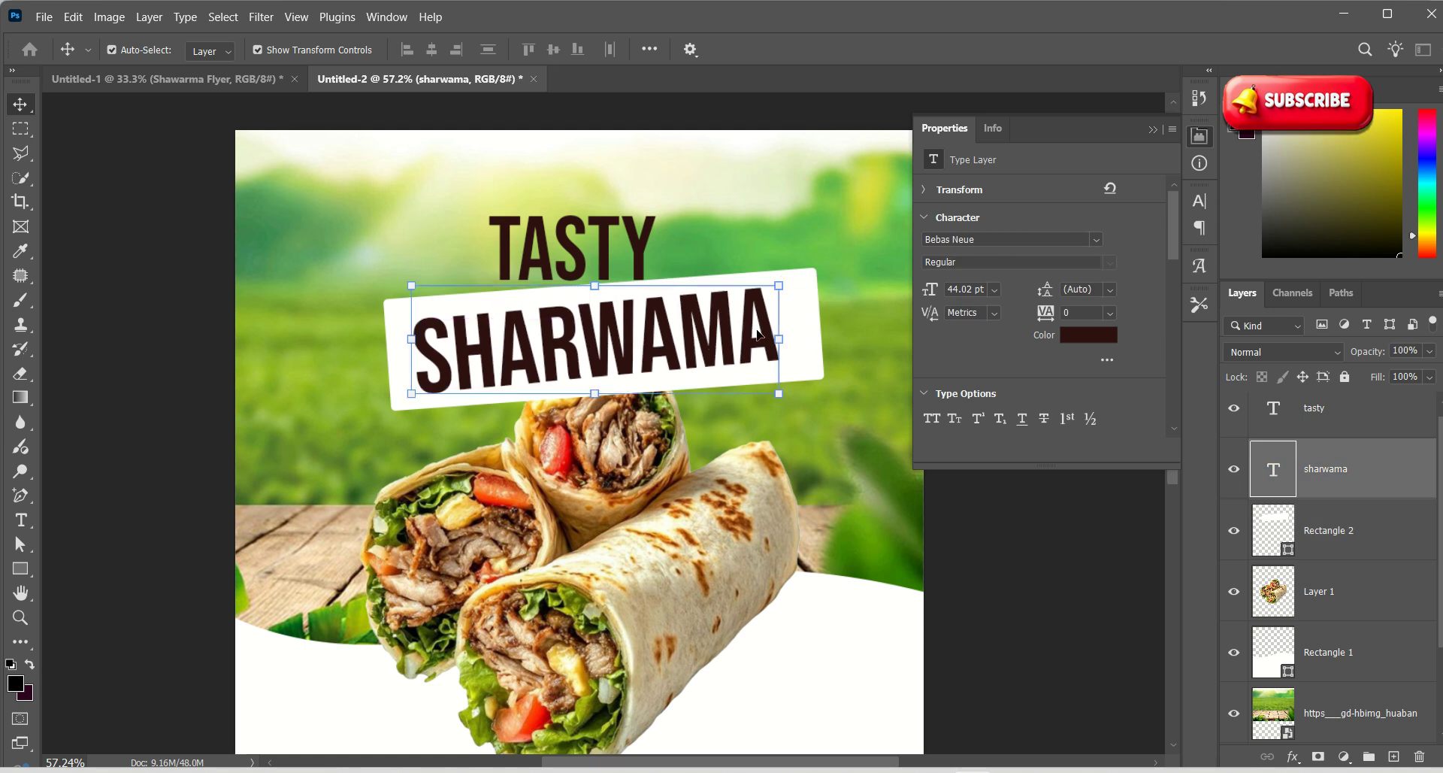
pyautogui.click(1287, 554)
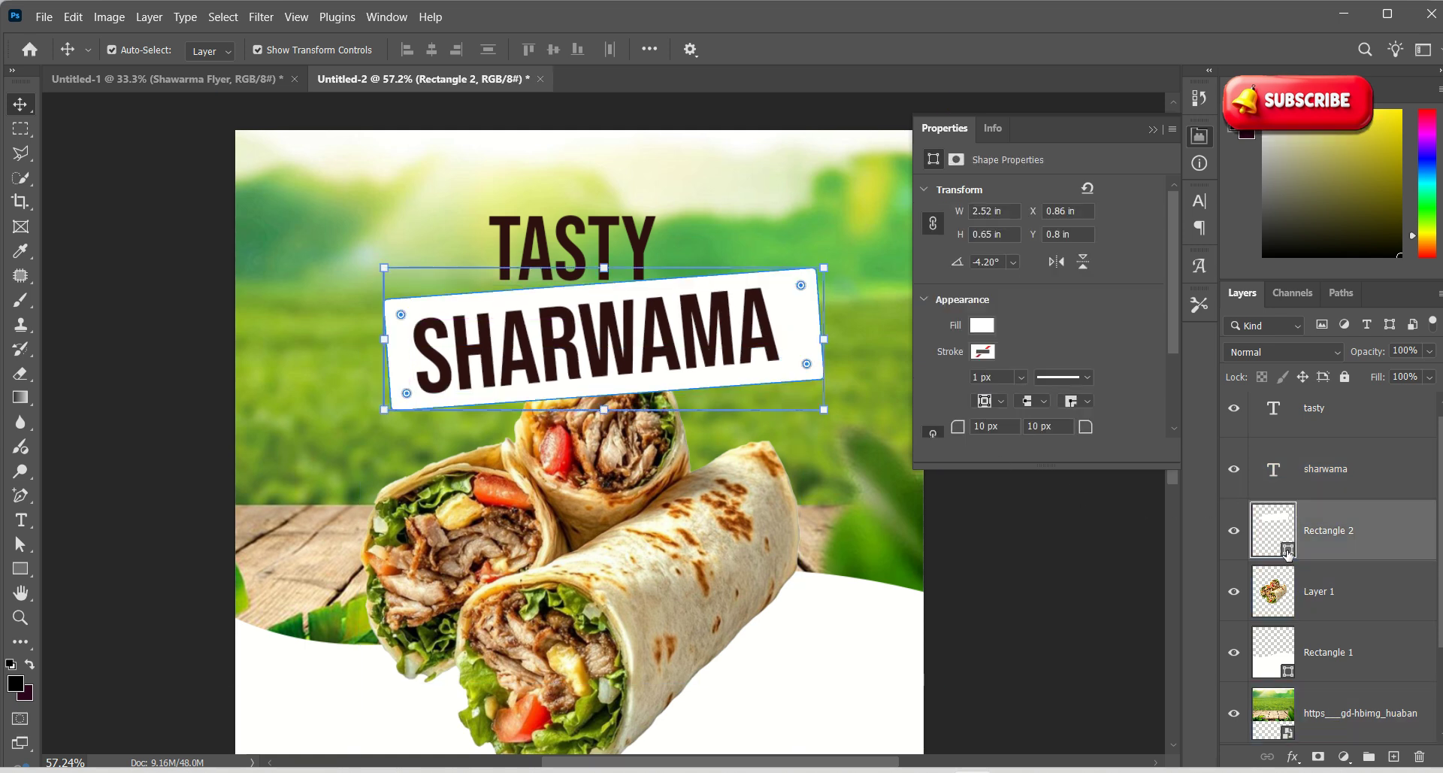
# Fill Rectangle 2 with dark green 076326 sampled from the leaves
pyautogui.doubleClick(1286, 554)
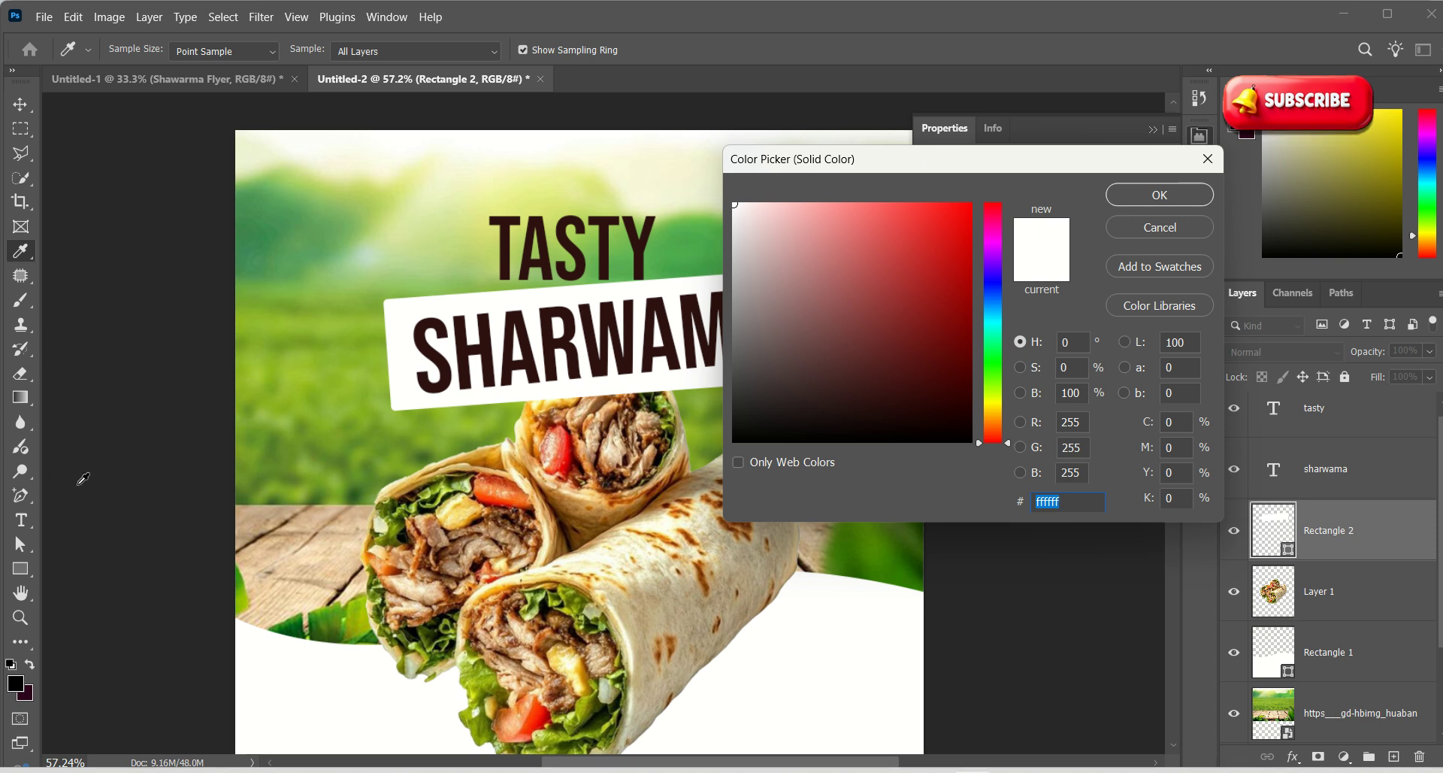
pyautogui.press('alt')
pyautogui.click(301, 622)
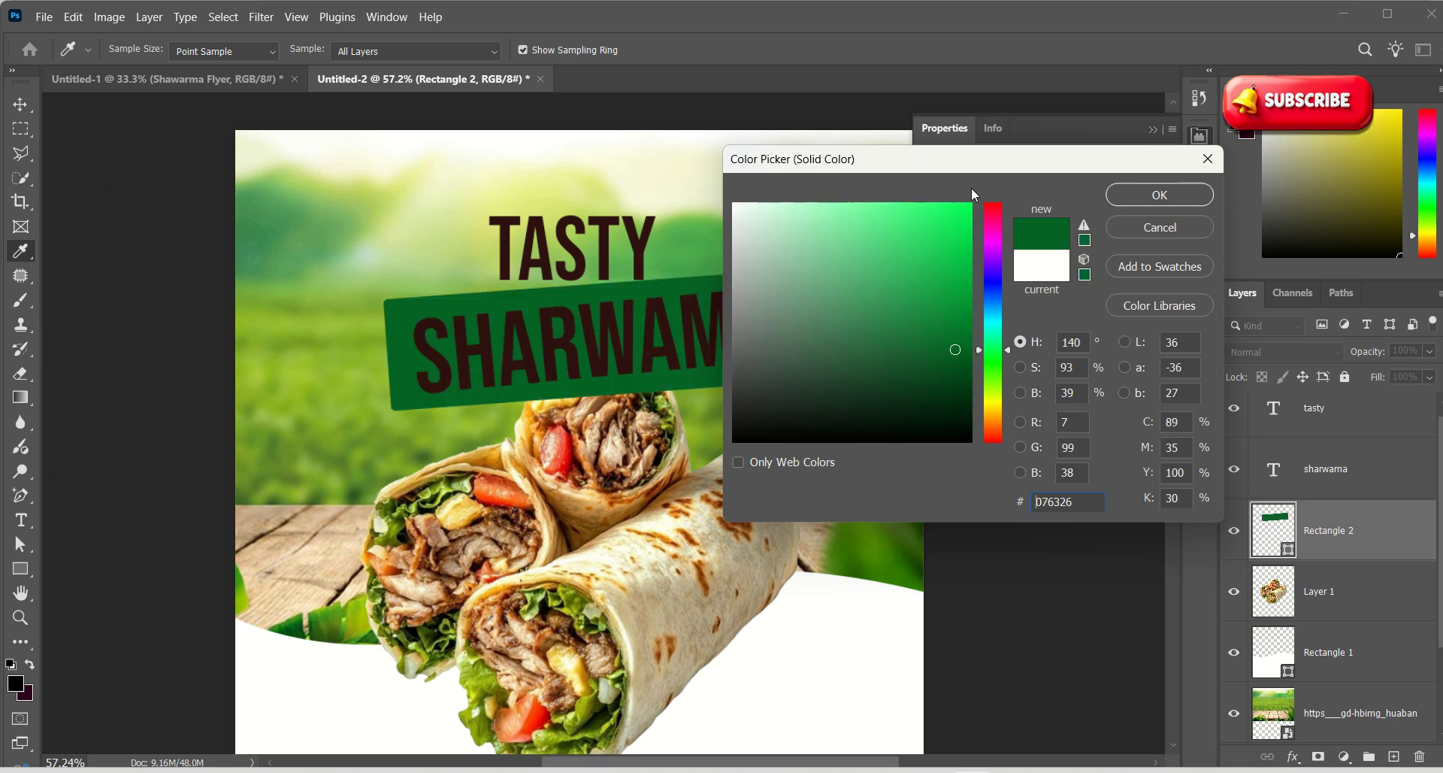
pyautogui.click(1158, 194)
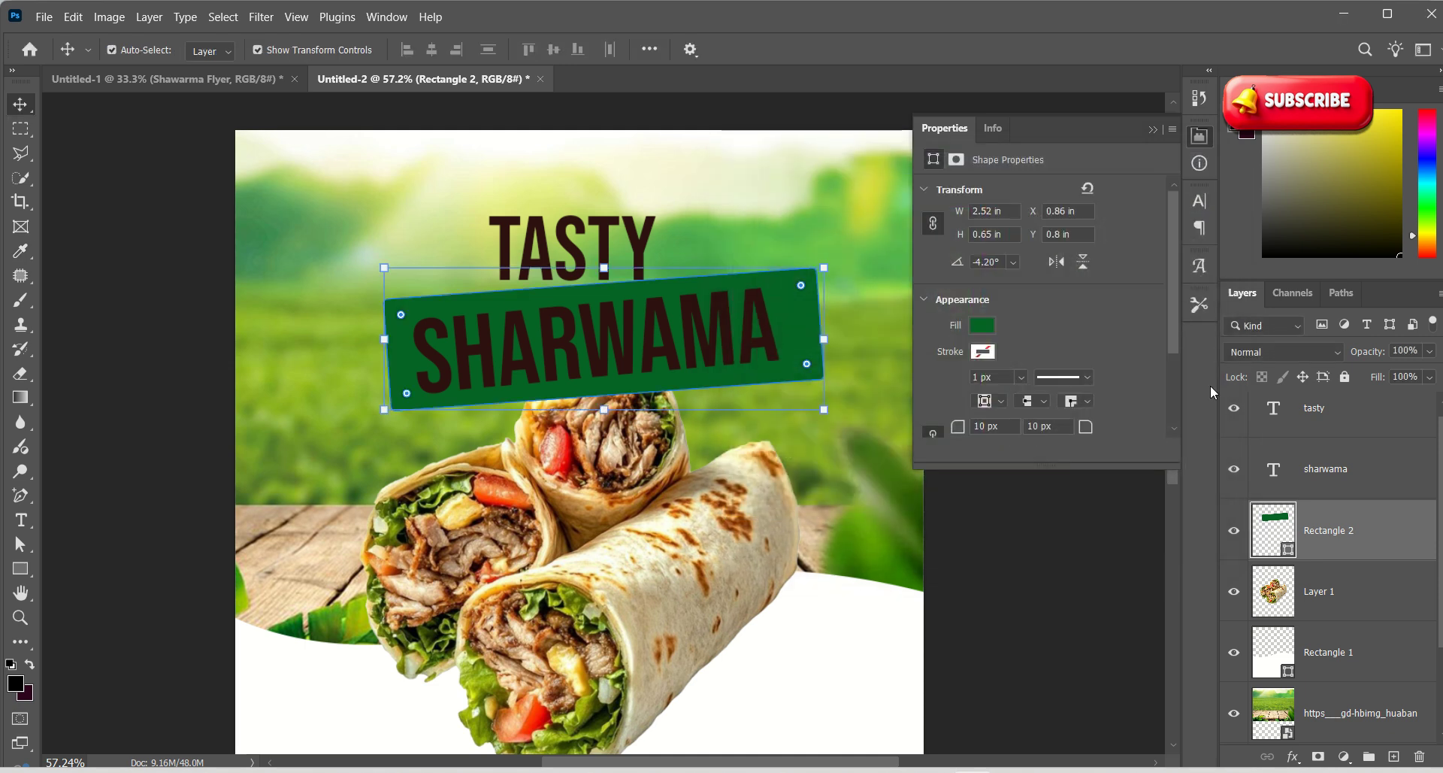
# Make the SHARWAMA lettering near-white
pyautogui.click(1344, 471)
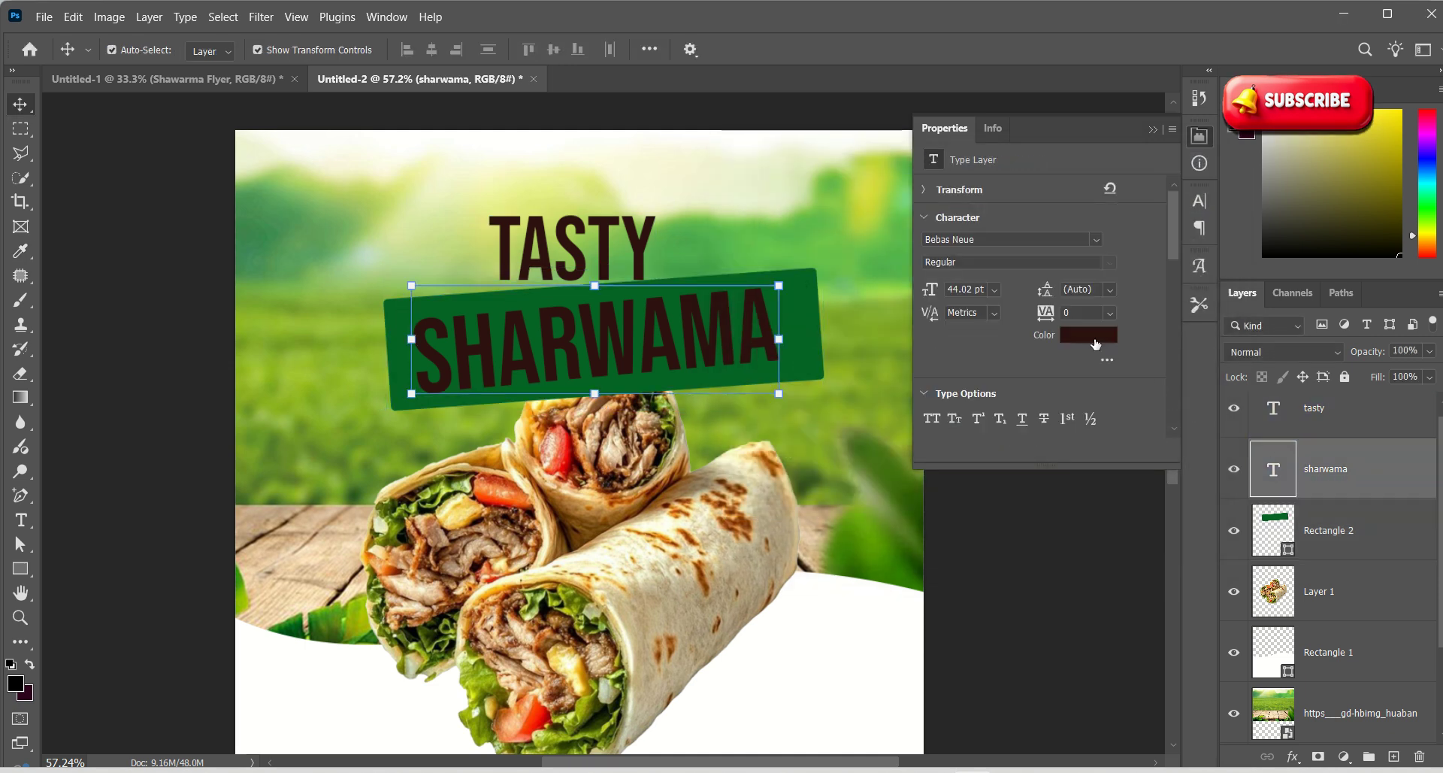
pyautogui.click(1078, 241)
pyautogui.moveTo(815, 241); pyautogui.dragTo(737, 205)
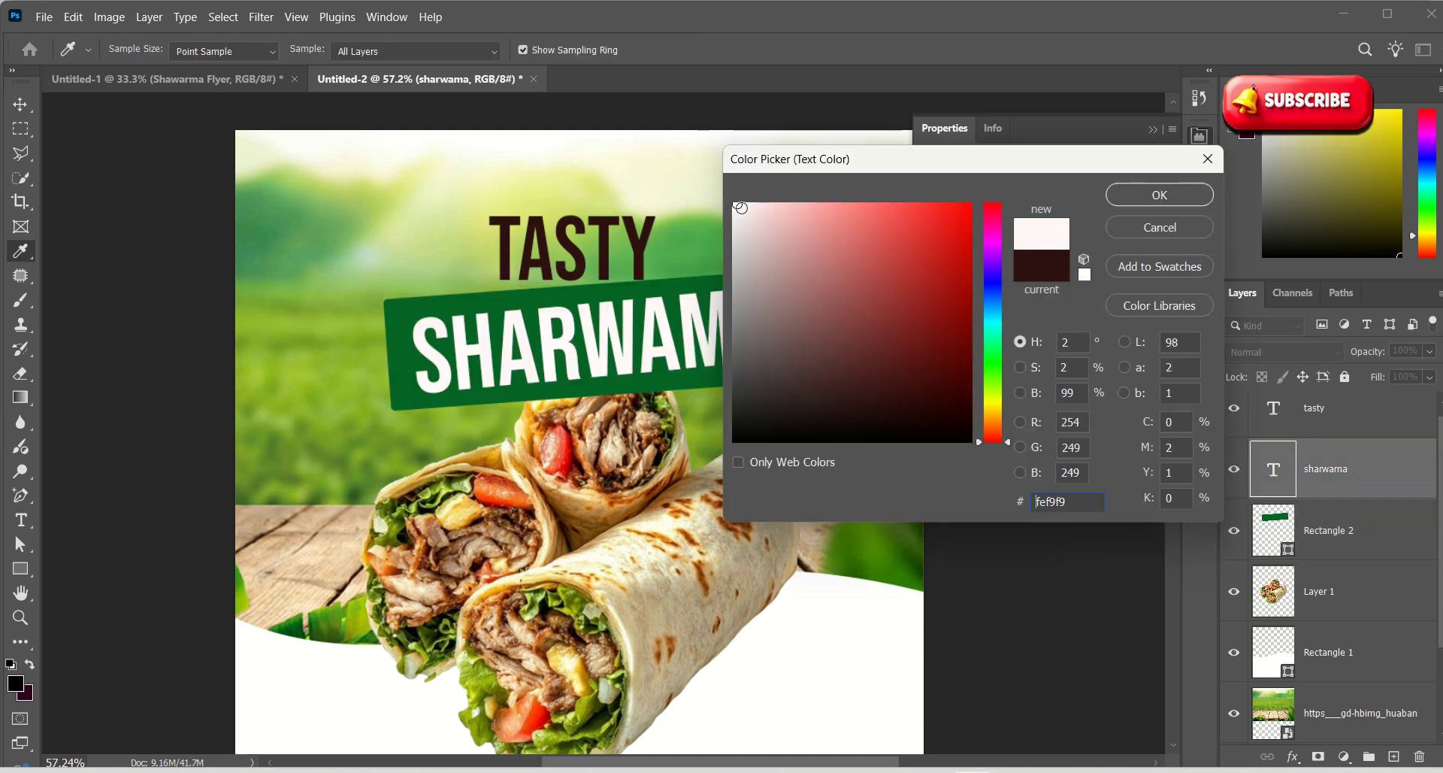
pyautogui.click(1119, 195)
# Try a bright yellow for TASTY, then discard it and return TASTY to place
pyautogui.click(641, 247)
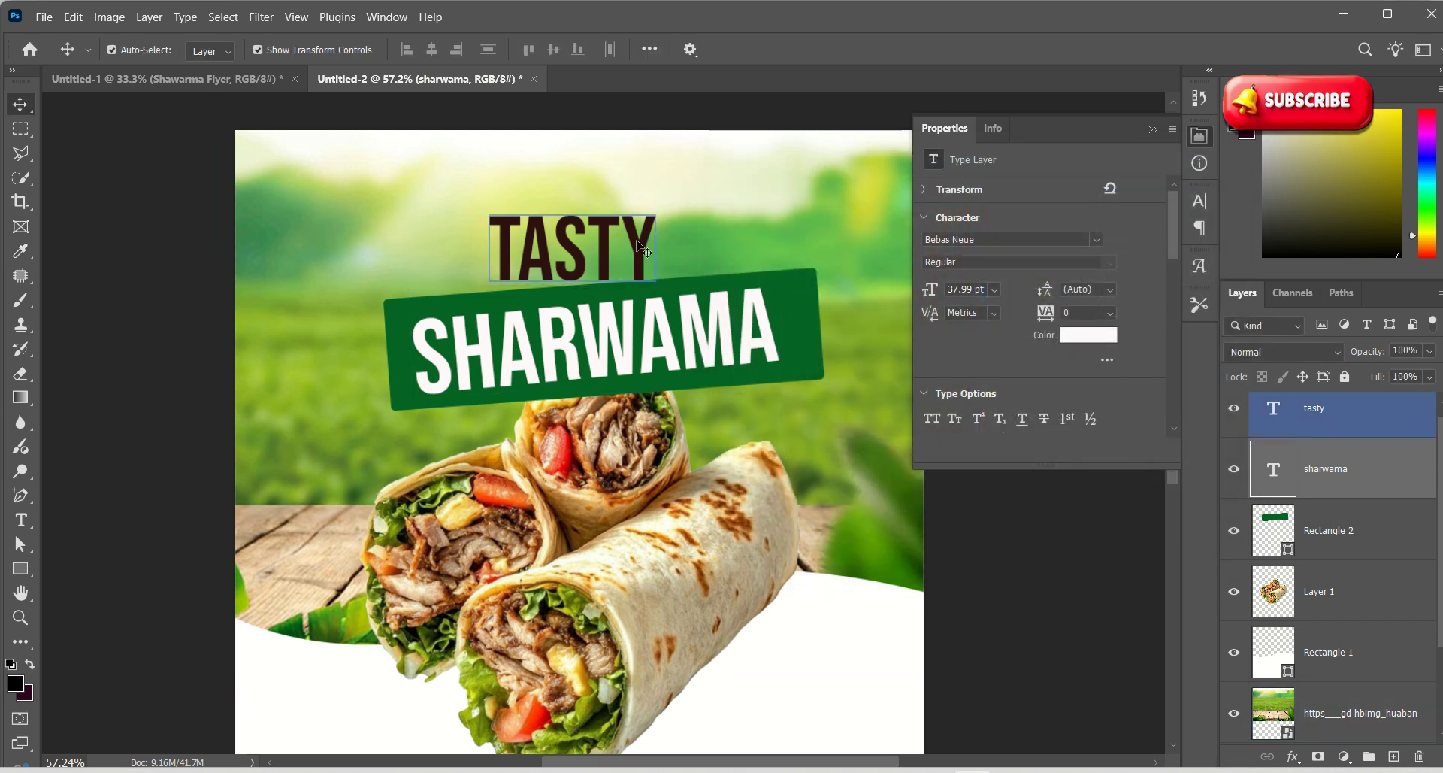
pyautogui.moveTo(641, 249); pyautogui.dragTo(648, 252)
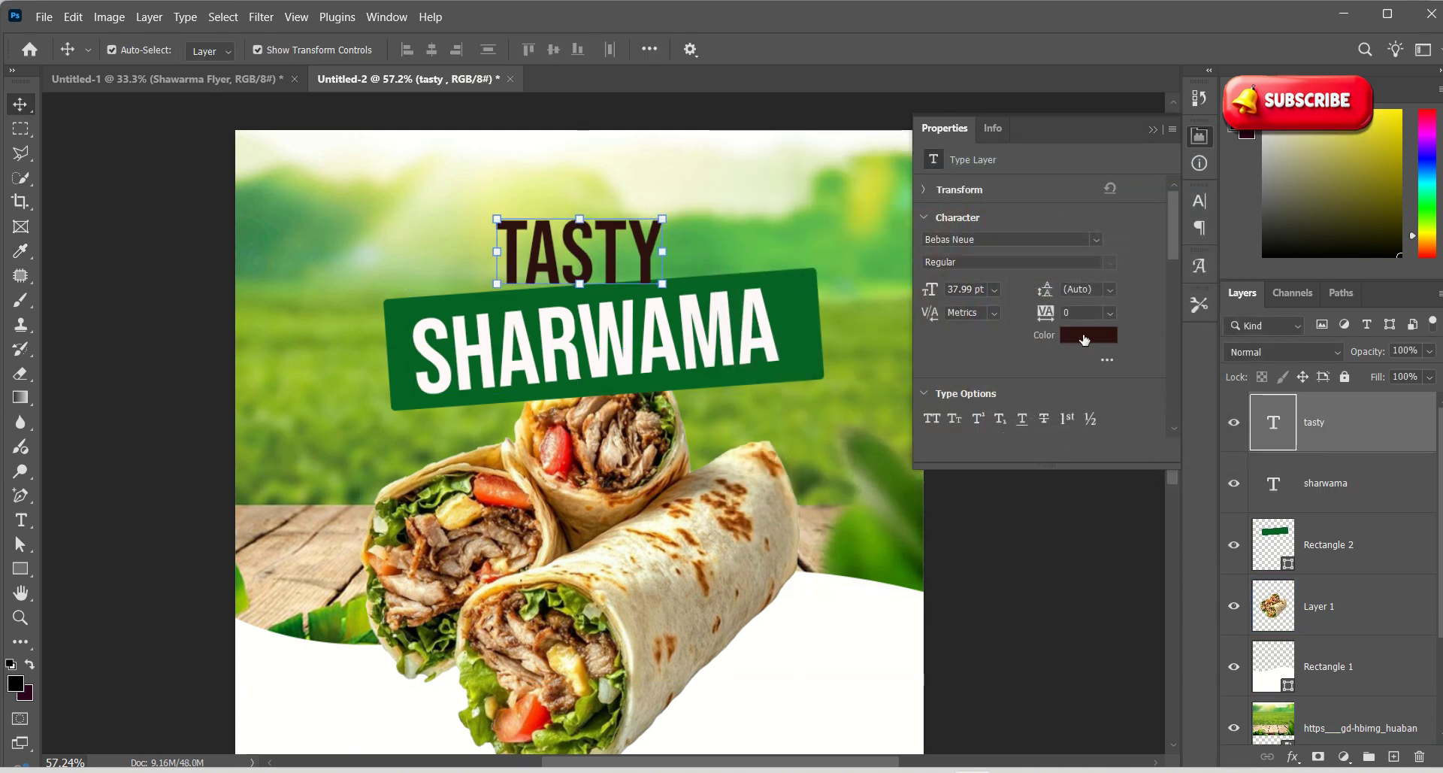
pyautogui.click(1083, 344)
pyautogui.click(993, 406)
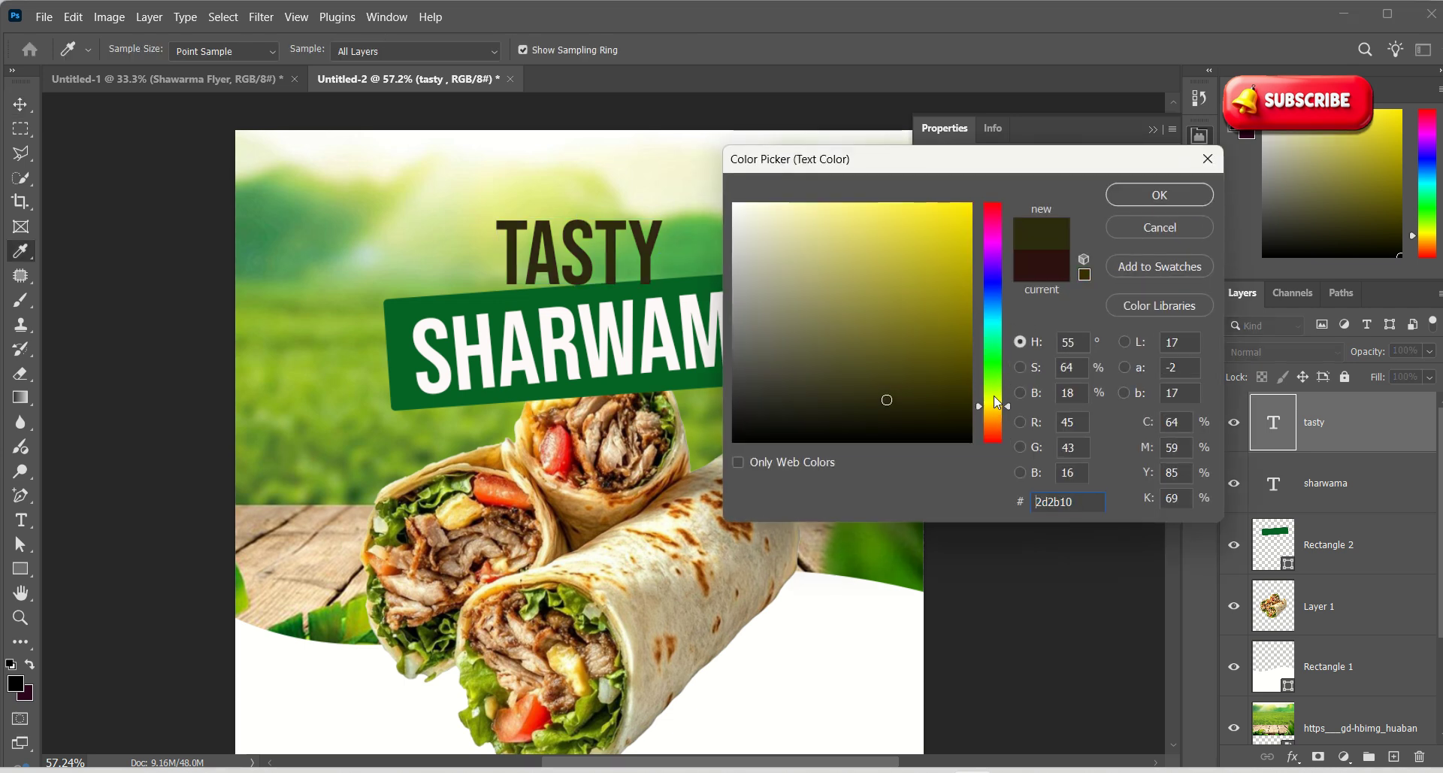
pyautogui.moveTo(953, 253); pyautogui.dragTo(954, 210)
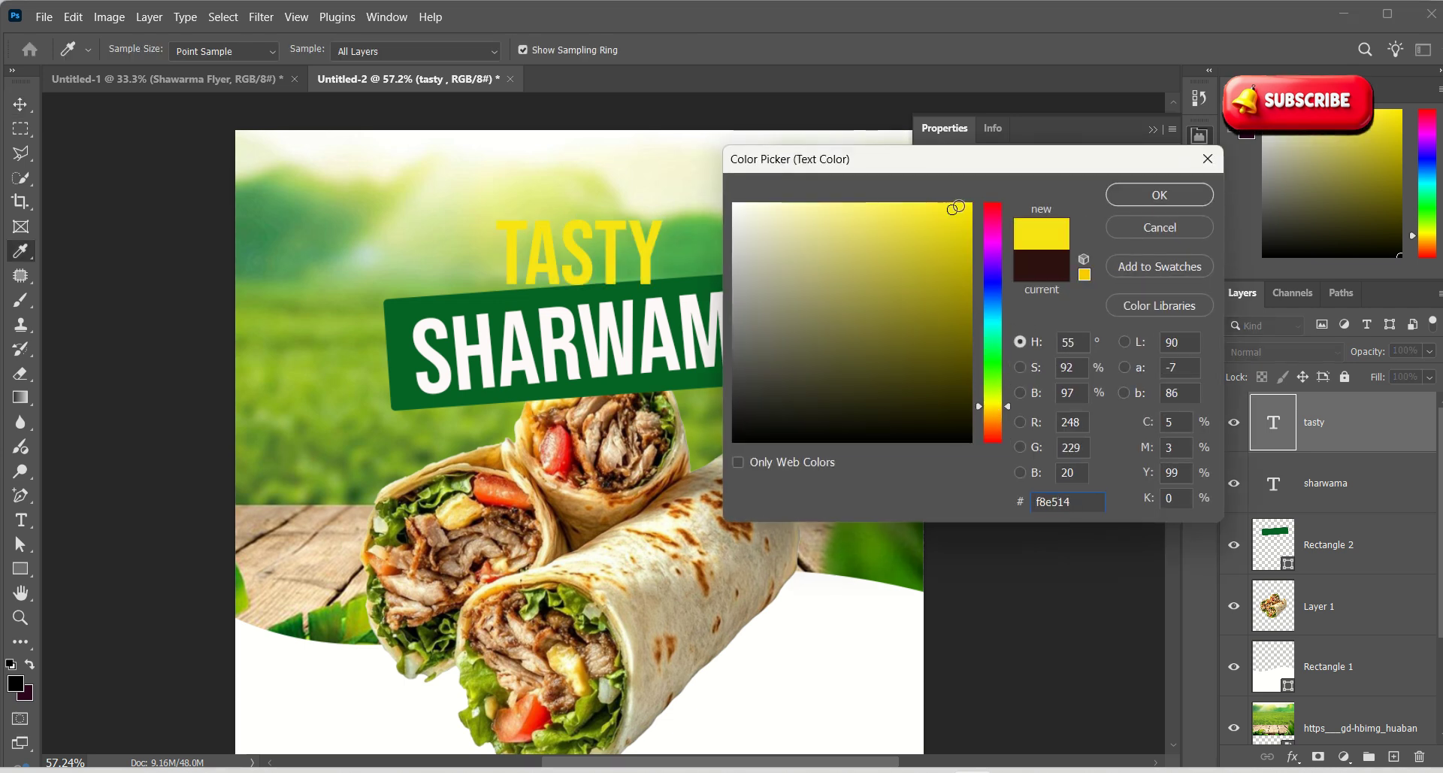
pyautogui.click(1208, 159)
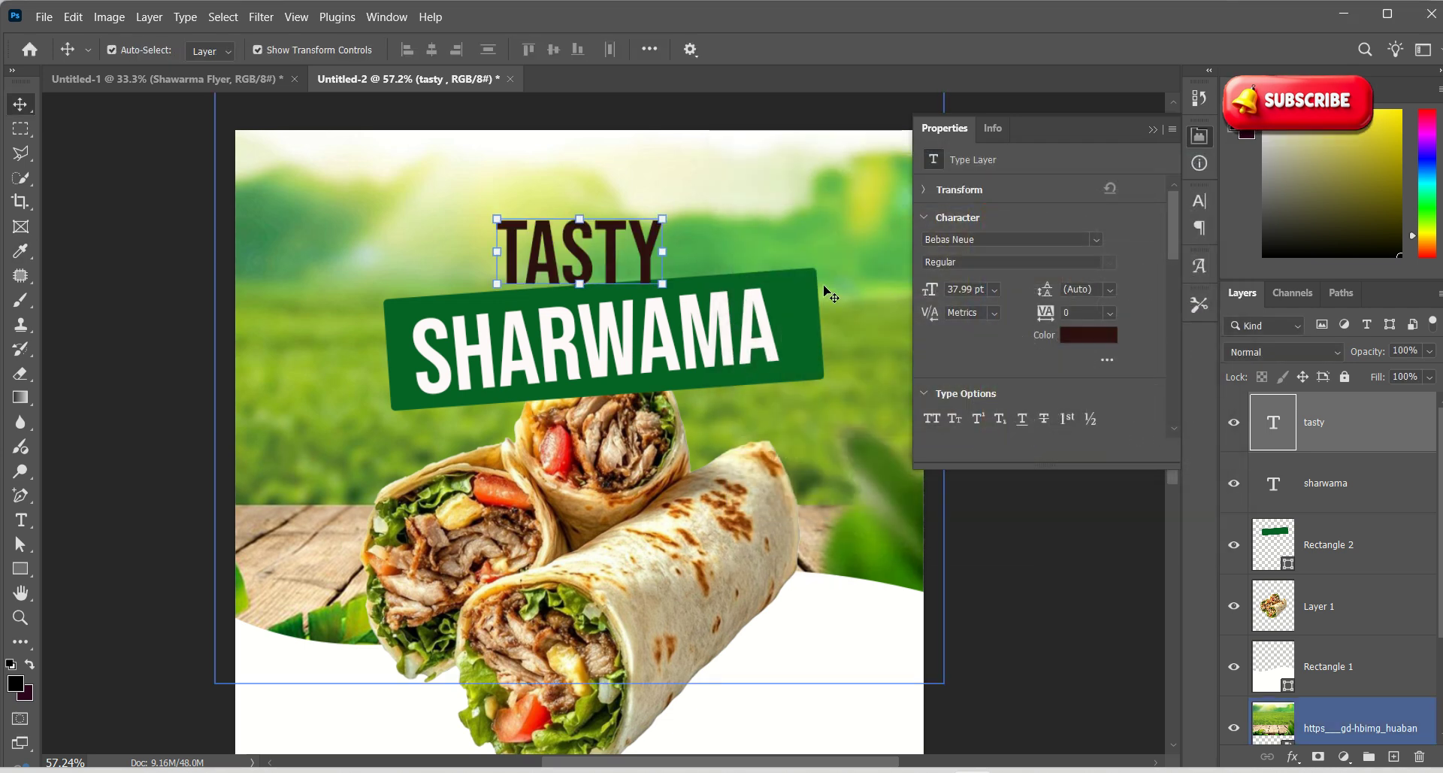
pyautogui.moveTo(650, 252)
pyautogui.mouseDown()
pyautogui.moveTo(648, 239)
pyautogui.moveTo(647, 259)
pyautogui.mouseUp()
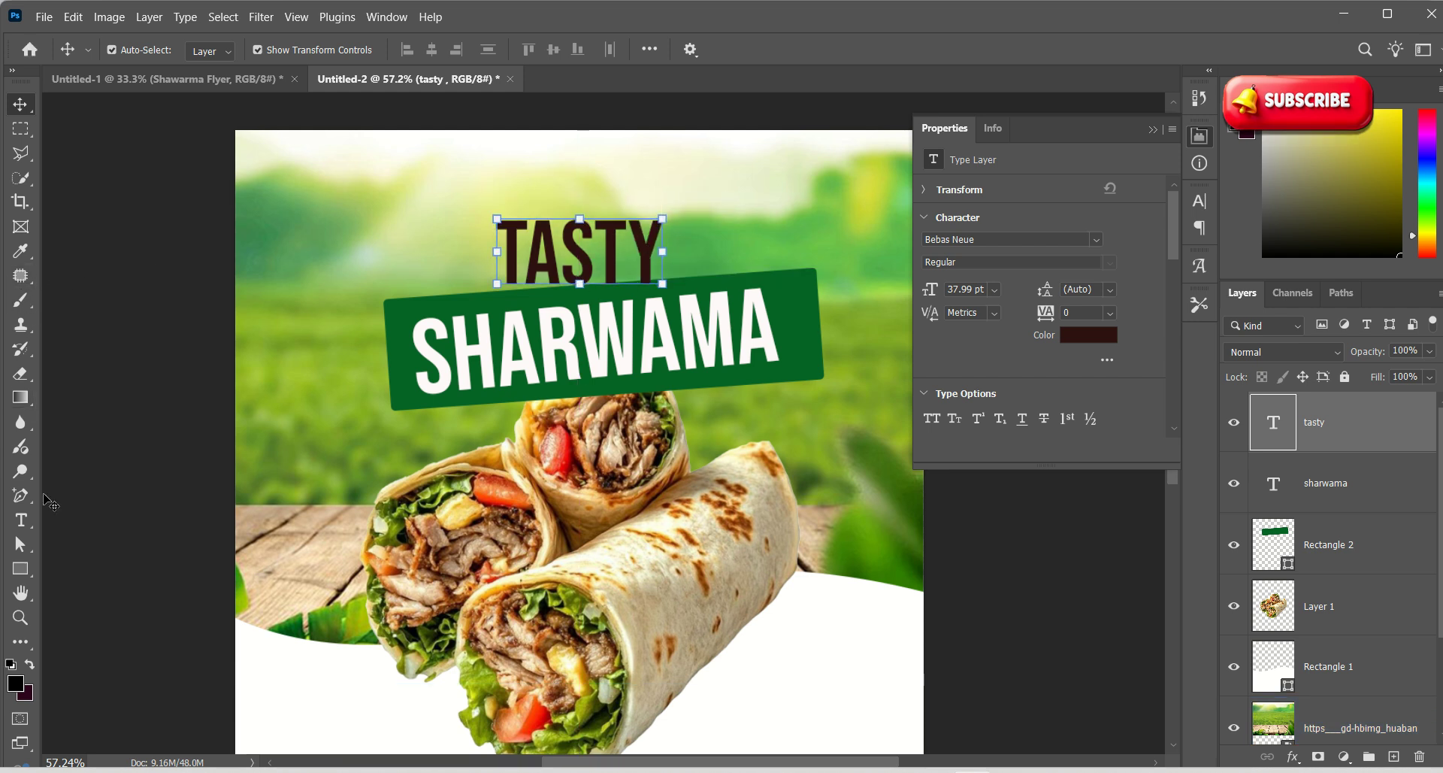
# Draw a box over TASTY and fill it red e71e1e
pyautogui.click(20, 569)
pyautogui.moveTo(469, 199); pyautogui.dragTo(681, 298)
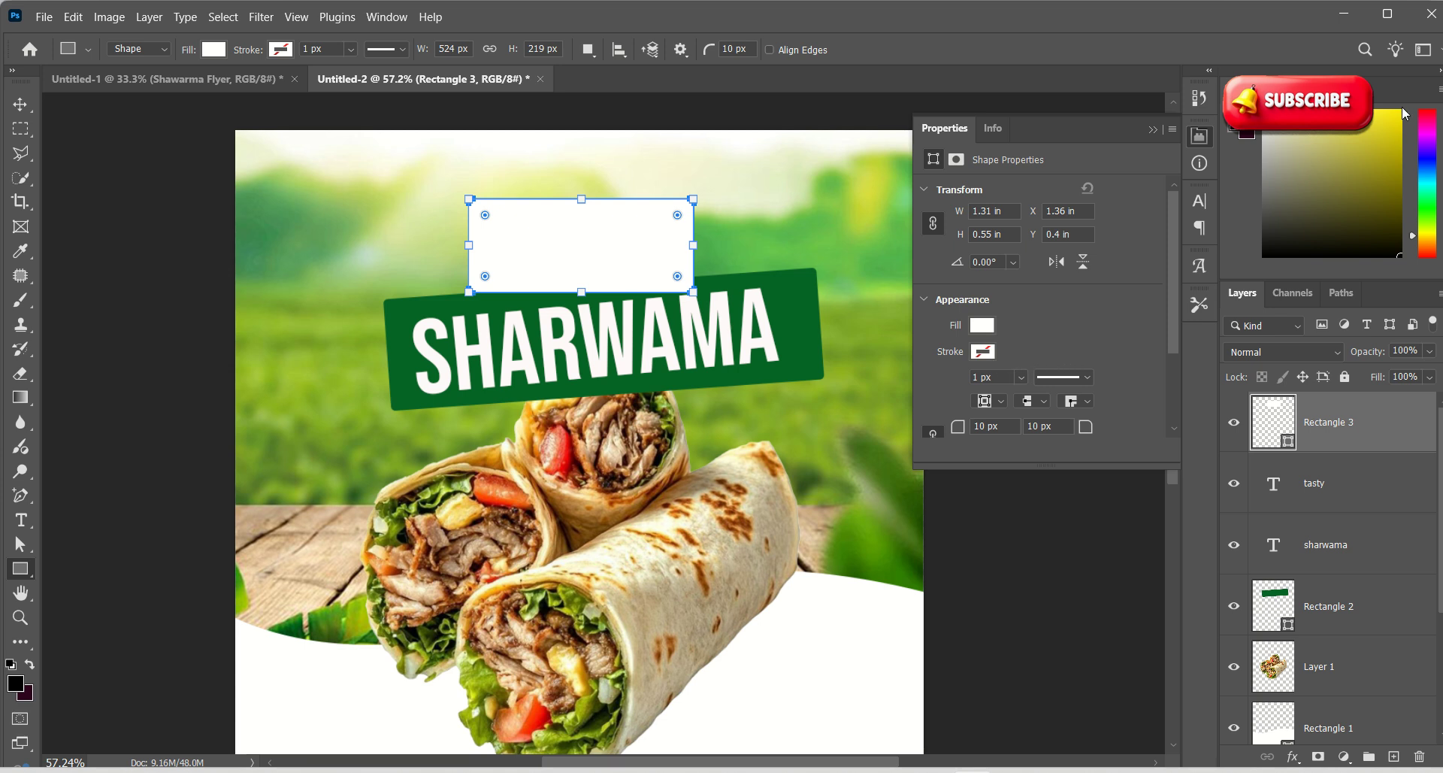
pyautogui.moveTo(1432, 137); pyautogui.dragTo(1431, 120)
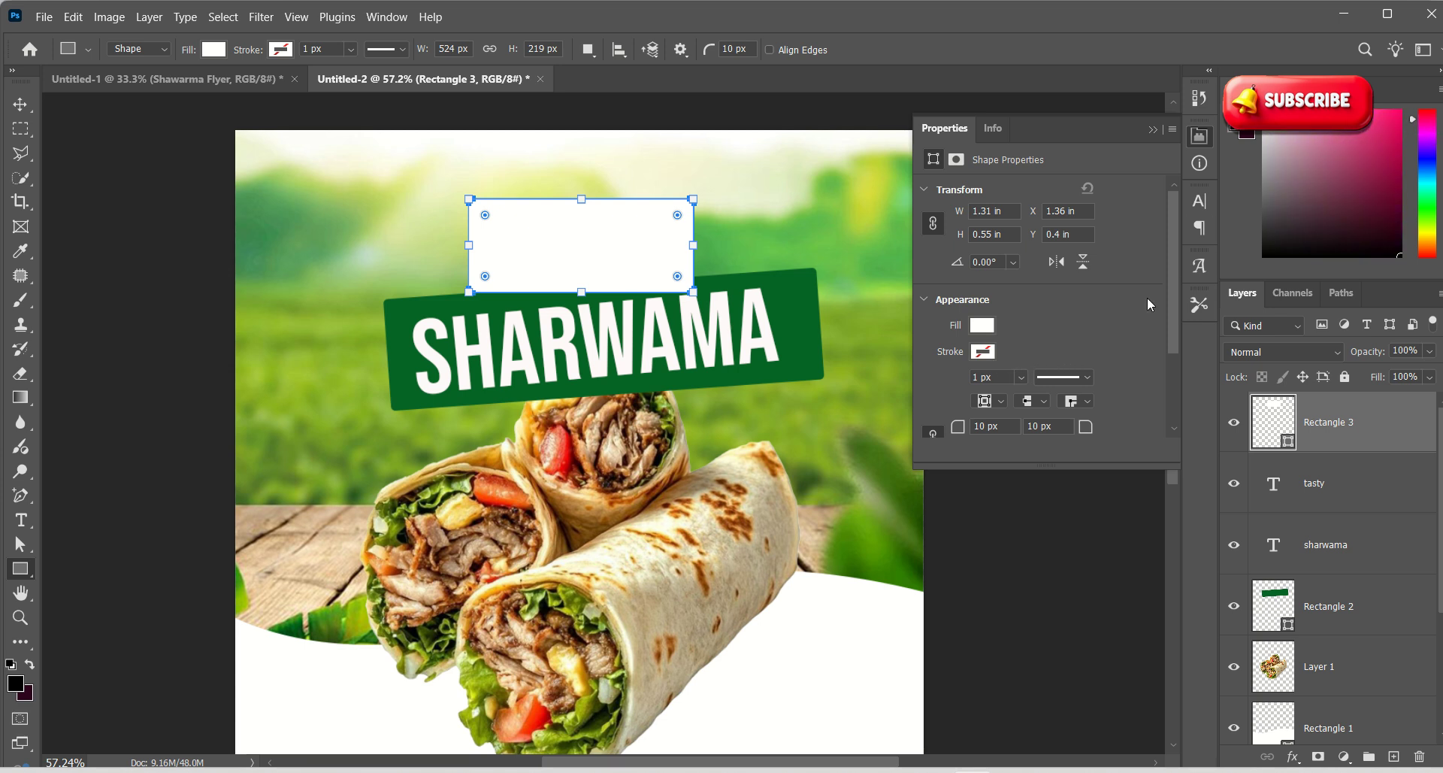
pyautogui.doubleClick(1293, 442)
pyautogui.write('e71e1e')
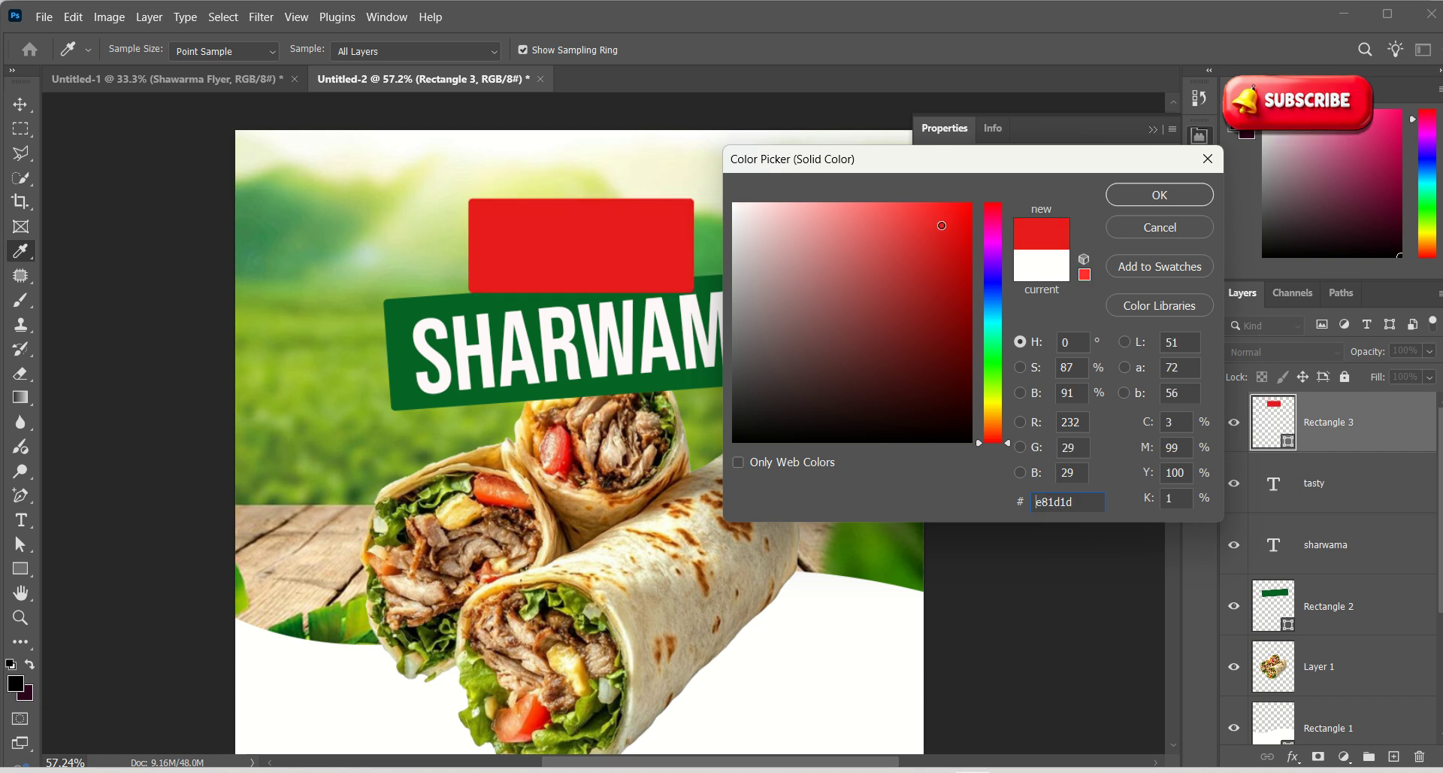
pyautogui.click(1154, 194)
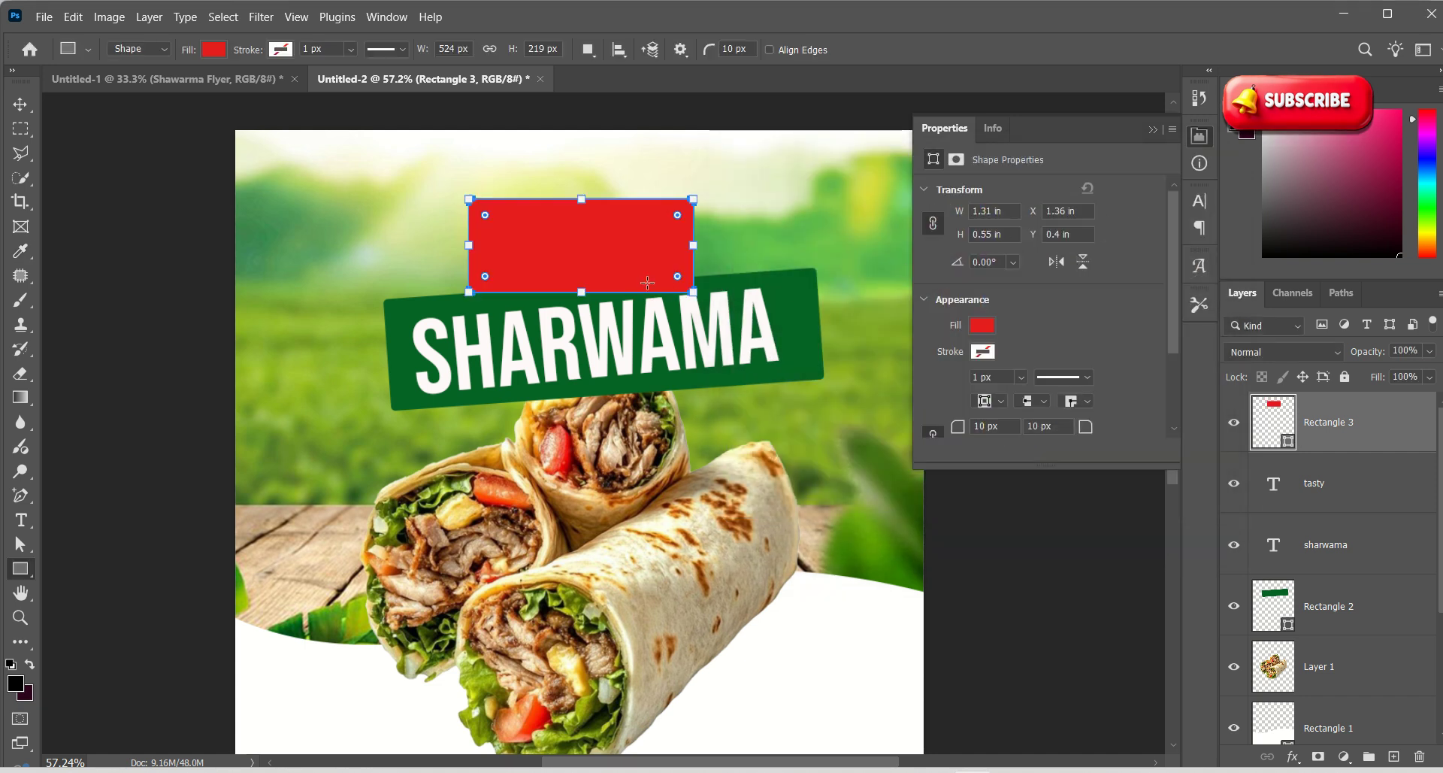
# Stack the tasty layer above the red box and make its lettering white ffffff
pyautogui.moveTo(1351, 496); pyautogui.dragTo(1367, 406)
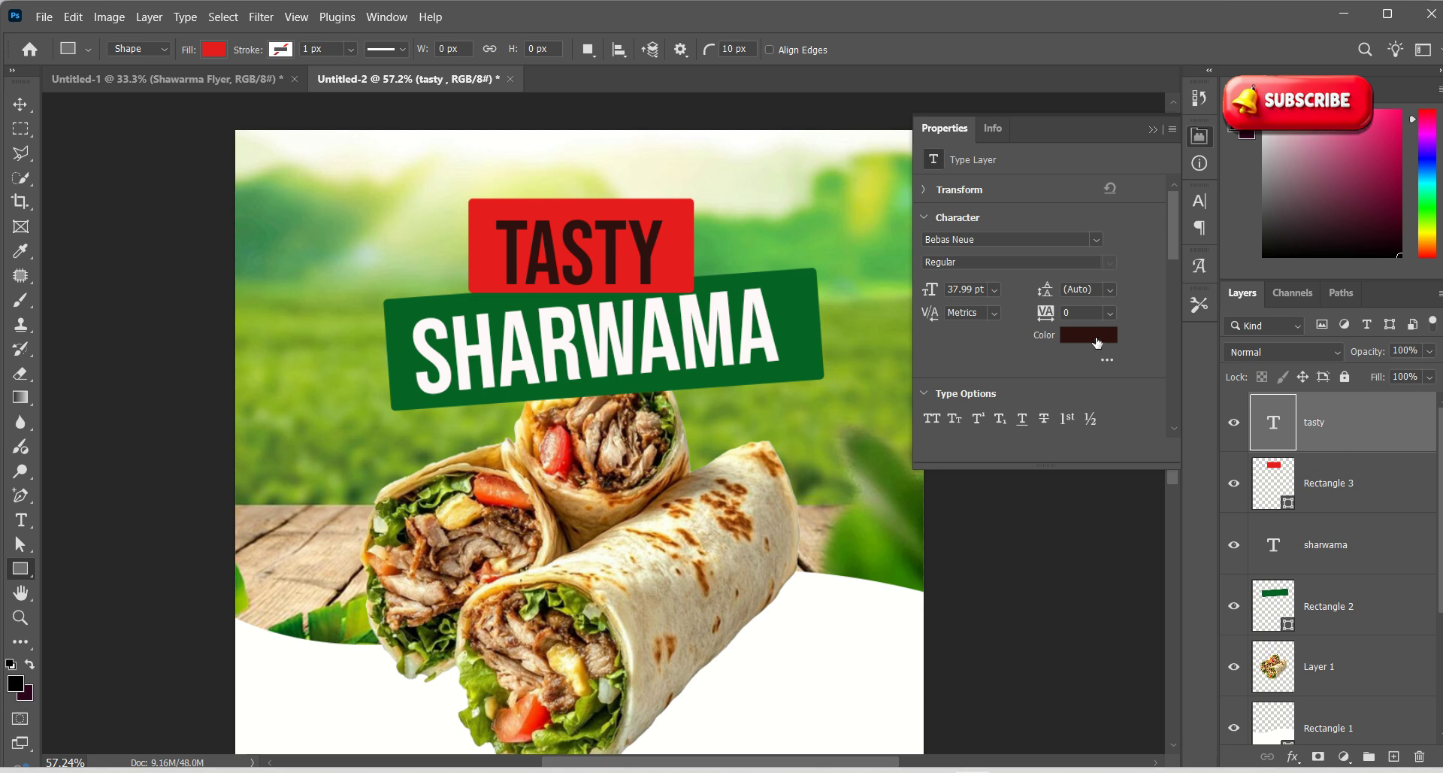
pyautogui.click(1098, 335)
pyautogui.write('f5e7e7')
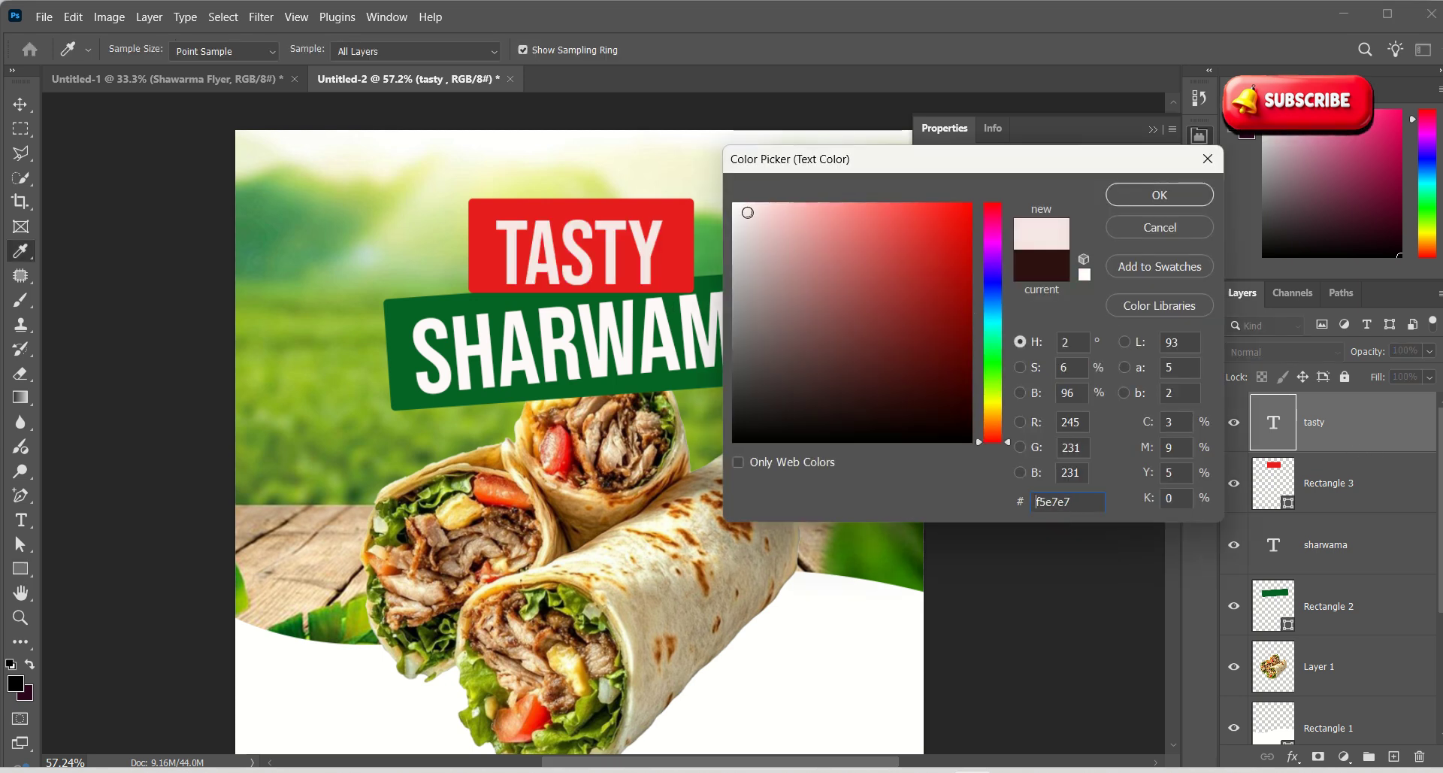
pyautogui.moveTo(747, 212); pyautogui.dragTo(723, 200)
pyautogui.click(1160, 195)
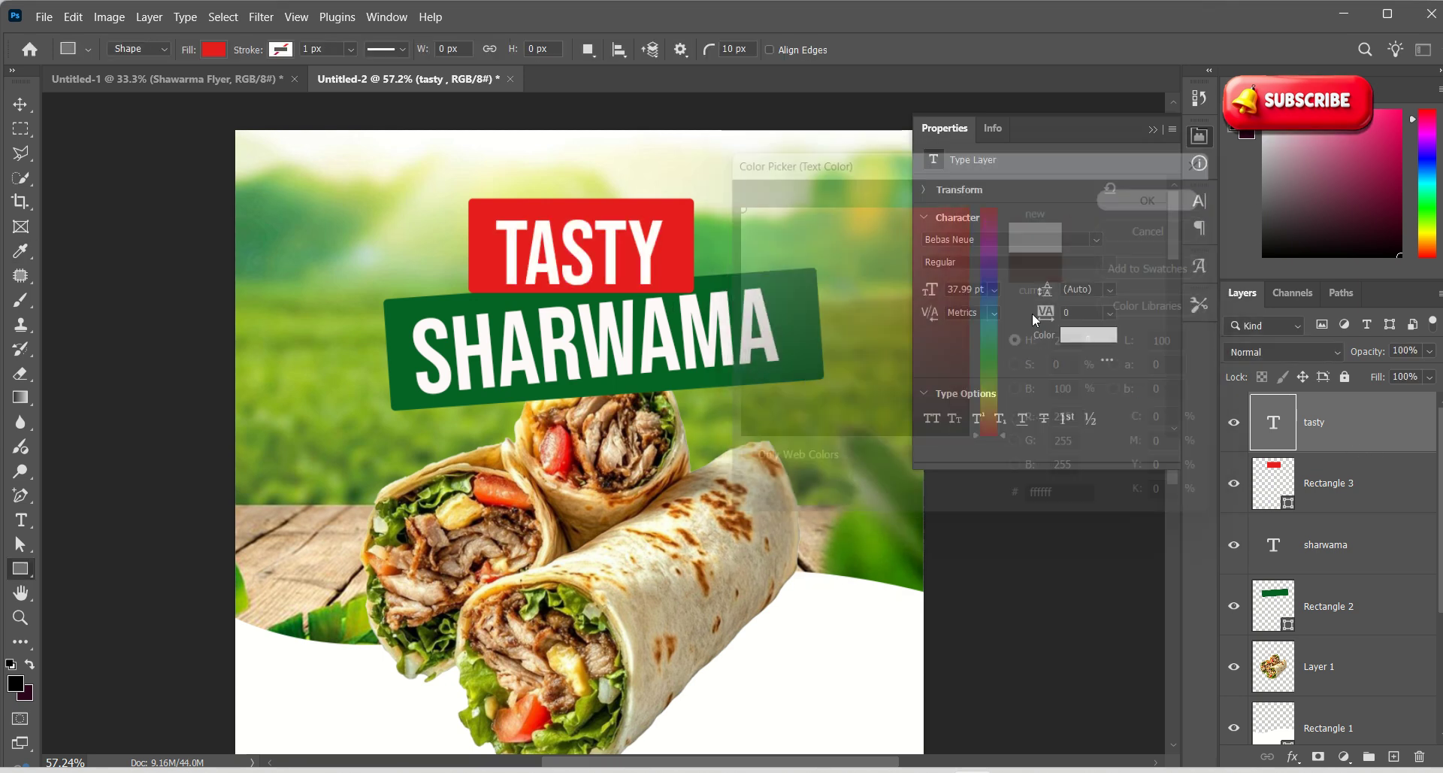
pyautogui.press('z')
pyautogui.moveTo(651, 390); pyautogui.dragTo(676, 432)
pyautogui.press('u')
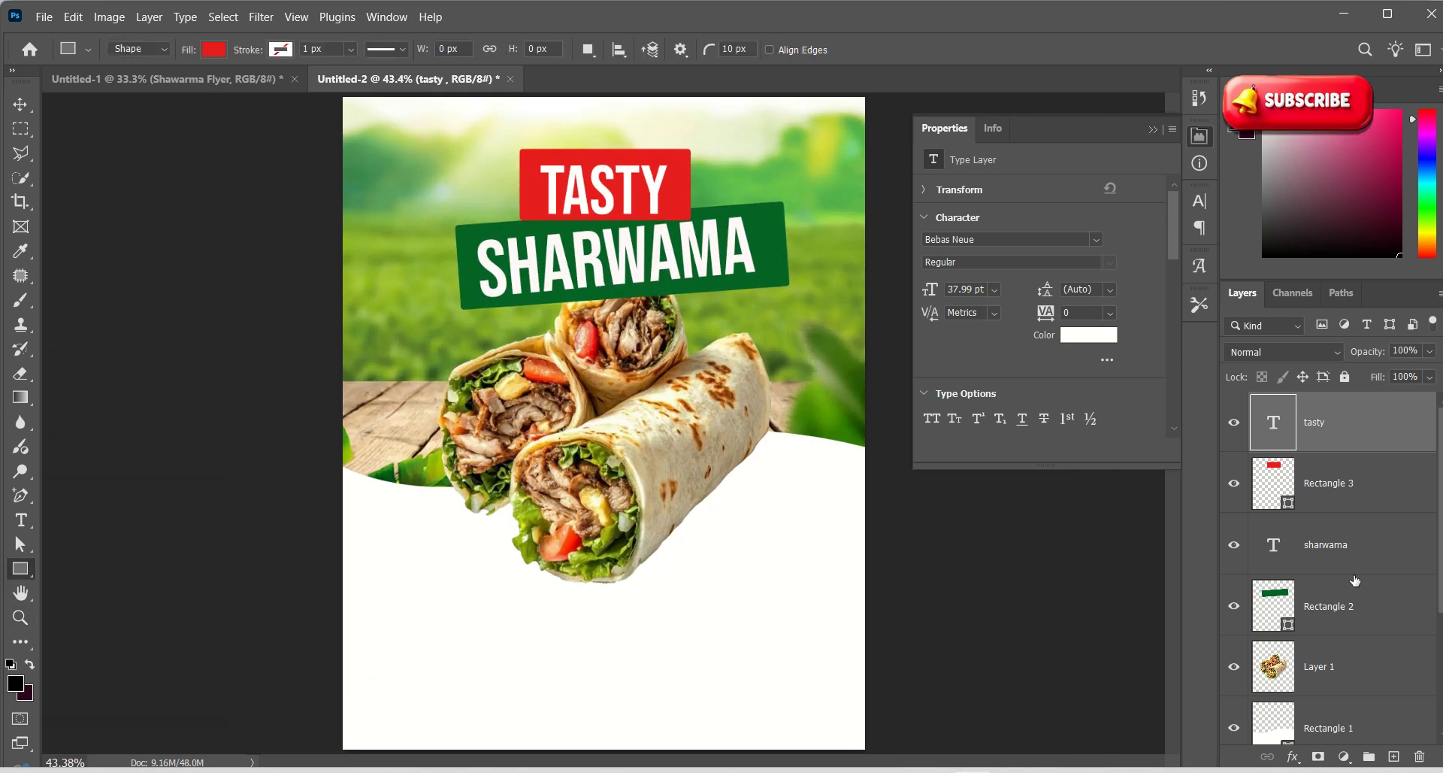
# Move the wrap layer, Layer 1, above the sharwama text in the layer stack
pyautogui.scroll(-2, 1334, 556)
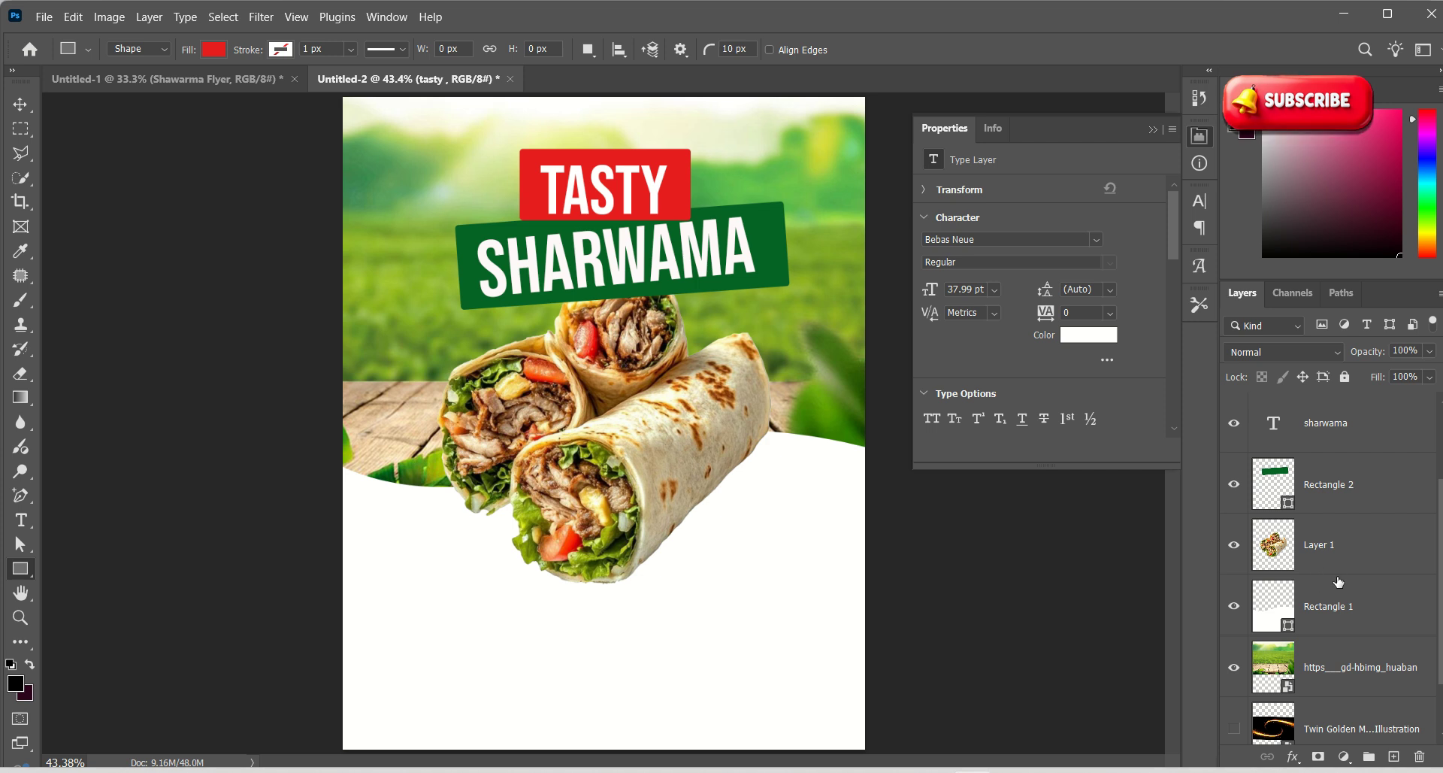
pyautogui.moveTo(1337, 563); pyautogui.dragTo(1356, 429)
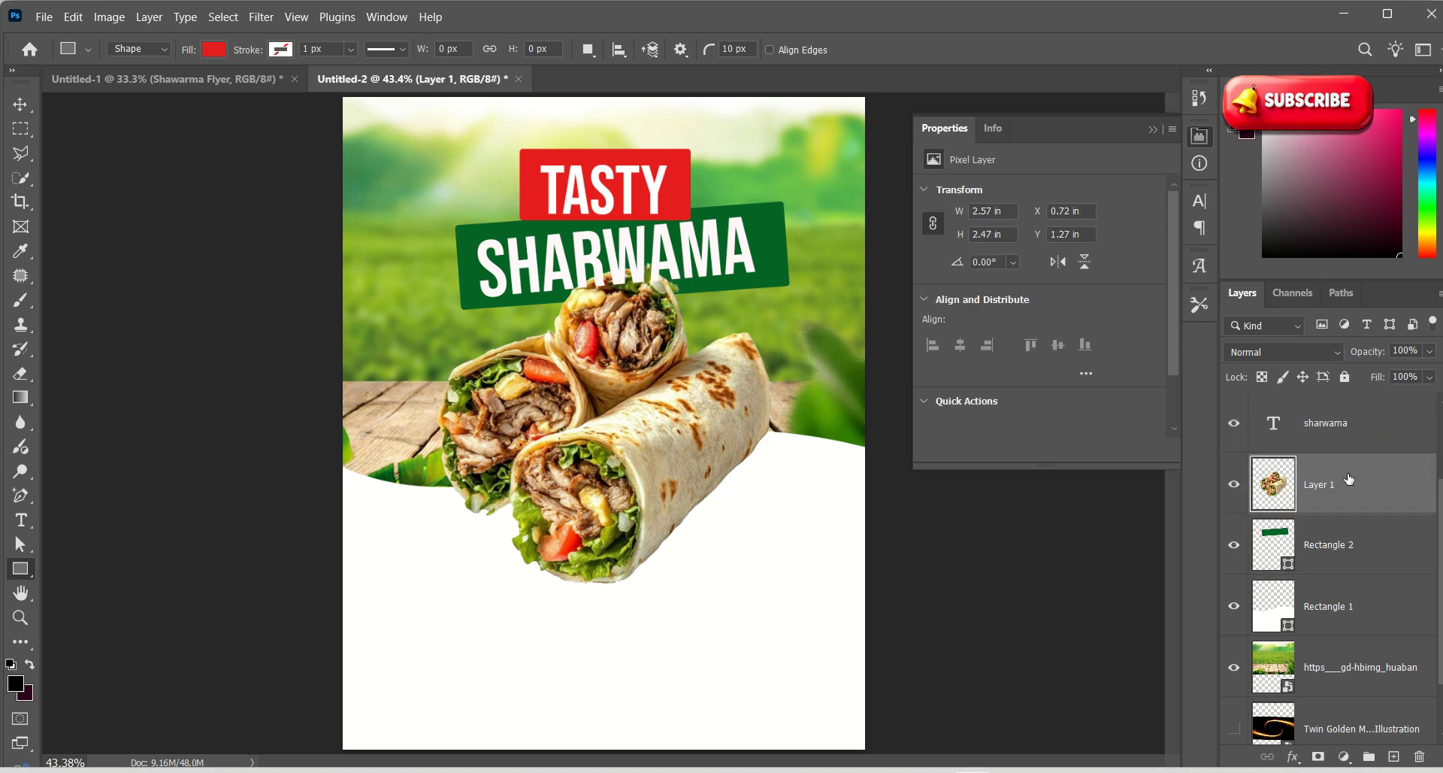
pyautogui.scroll(1, 1345, 489)
pyautogui.moveTo(1337, 538); pyautogui.dragTo(1334, 468)
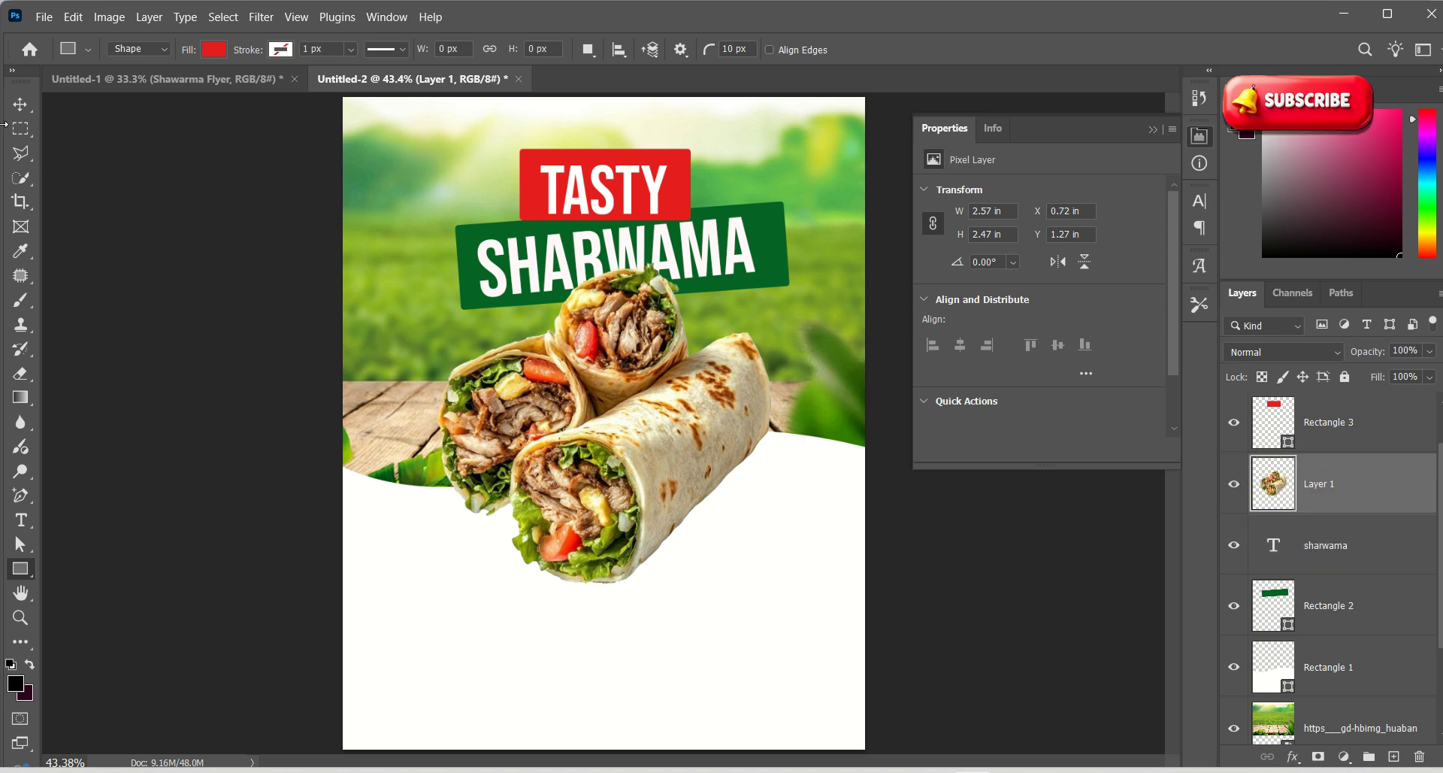
pyautogui.click(21, 104)
pyautogui.click(225, 218)
pyautogui.press('z')
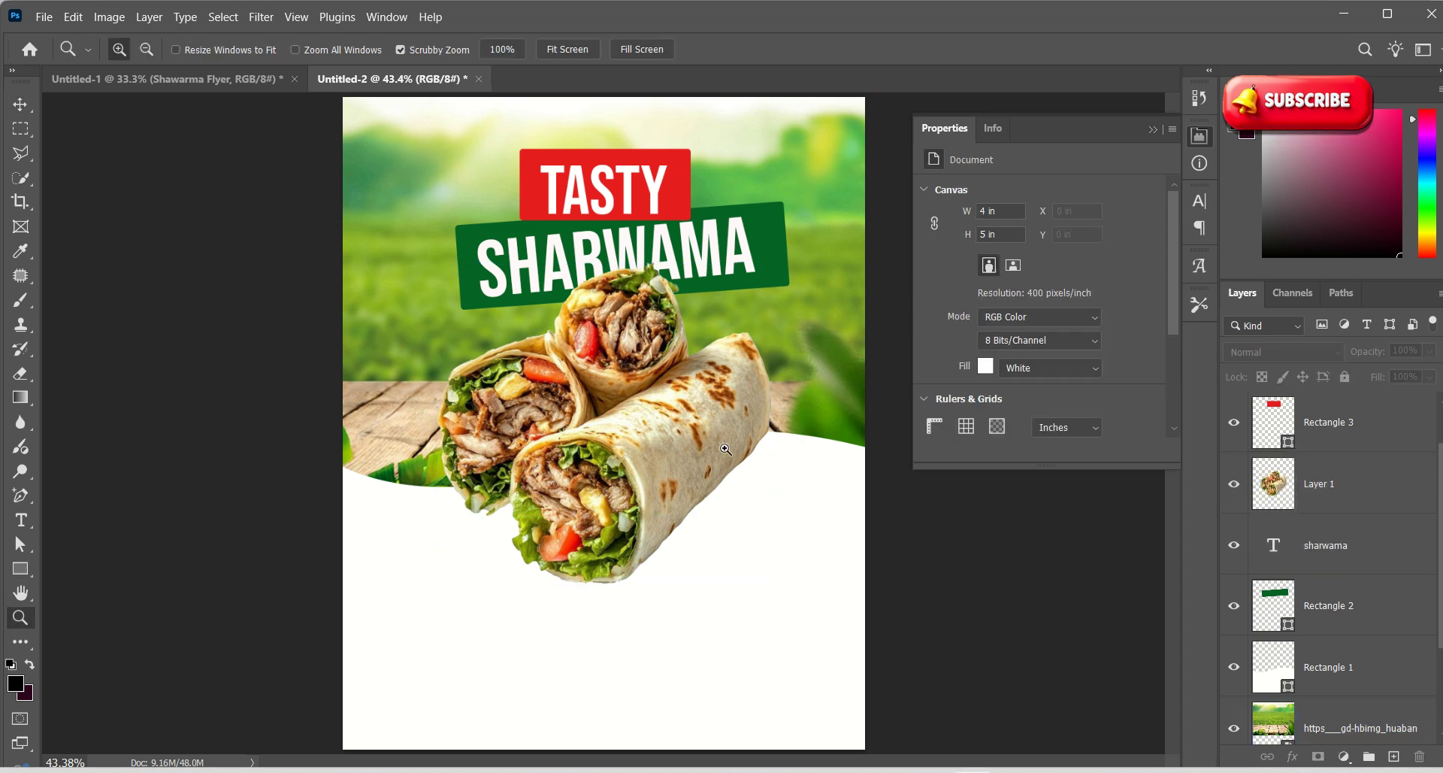
pyautogui.moveTo(721, 447); pyautogui.dragTo(653, 435)
pyautogui.moveTo(688, 517); pyautogui.dragTo(699, 523)
pyautogui.moveTo(584, 449); pyautogui.dragTo(605, 472)
pyautogui.press('super')
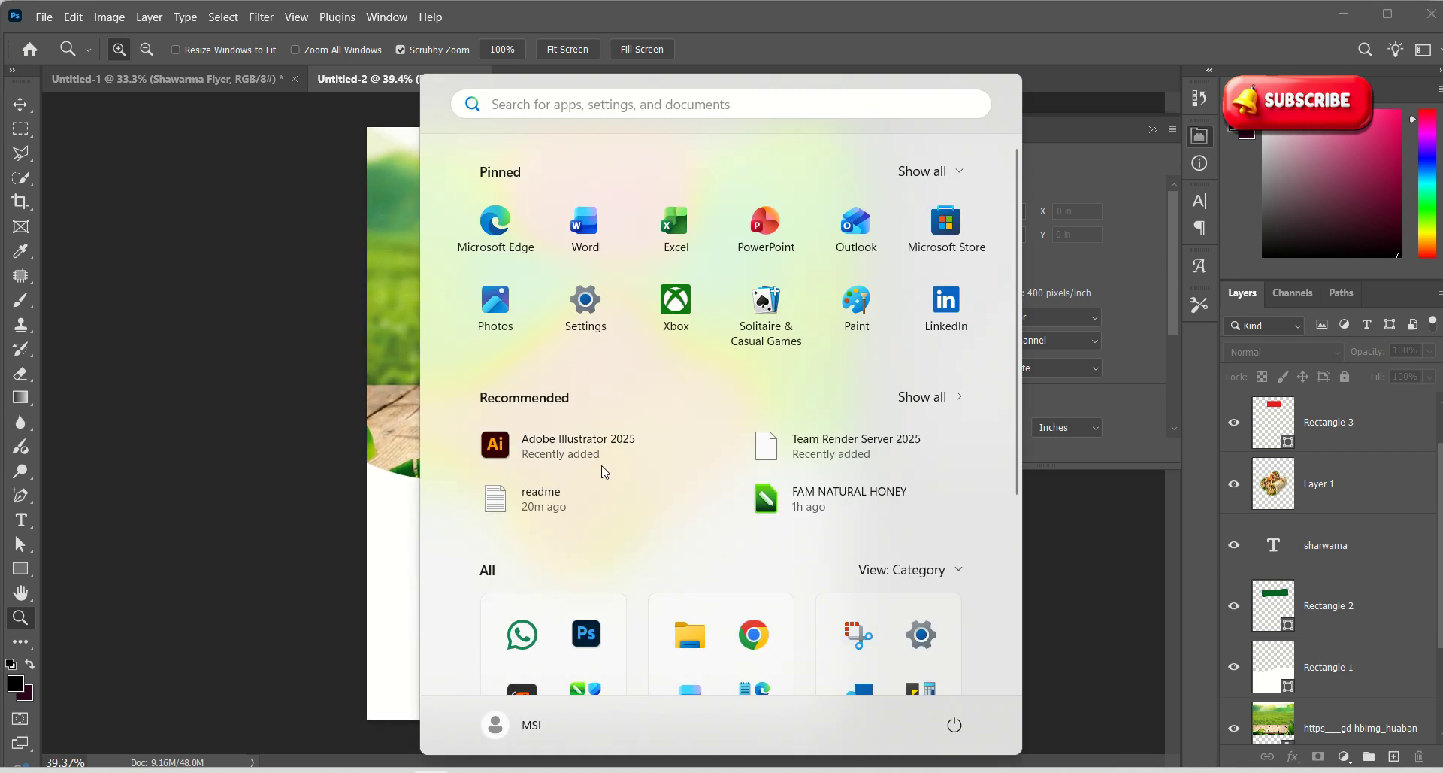
pyautogui.press('Escape')
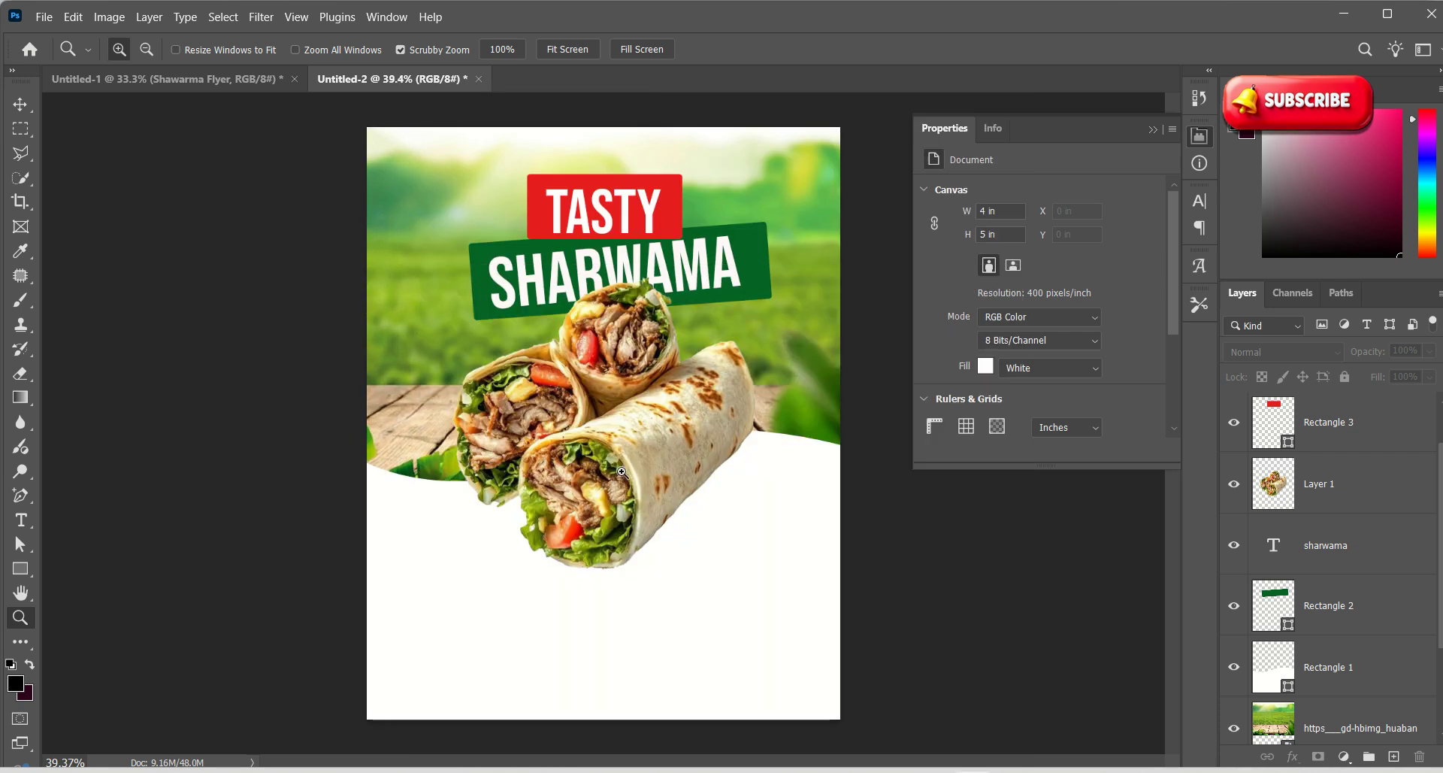
# Scale the wrap image to 106.45% and shift it down-left over the curved panel
pyautogui.click(17, 106)
pyautogui.moveTo(583, 435); pyautogui.dragTo(584, 445)
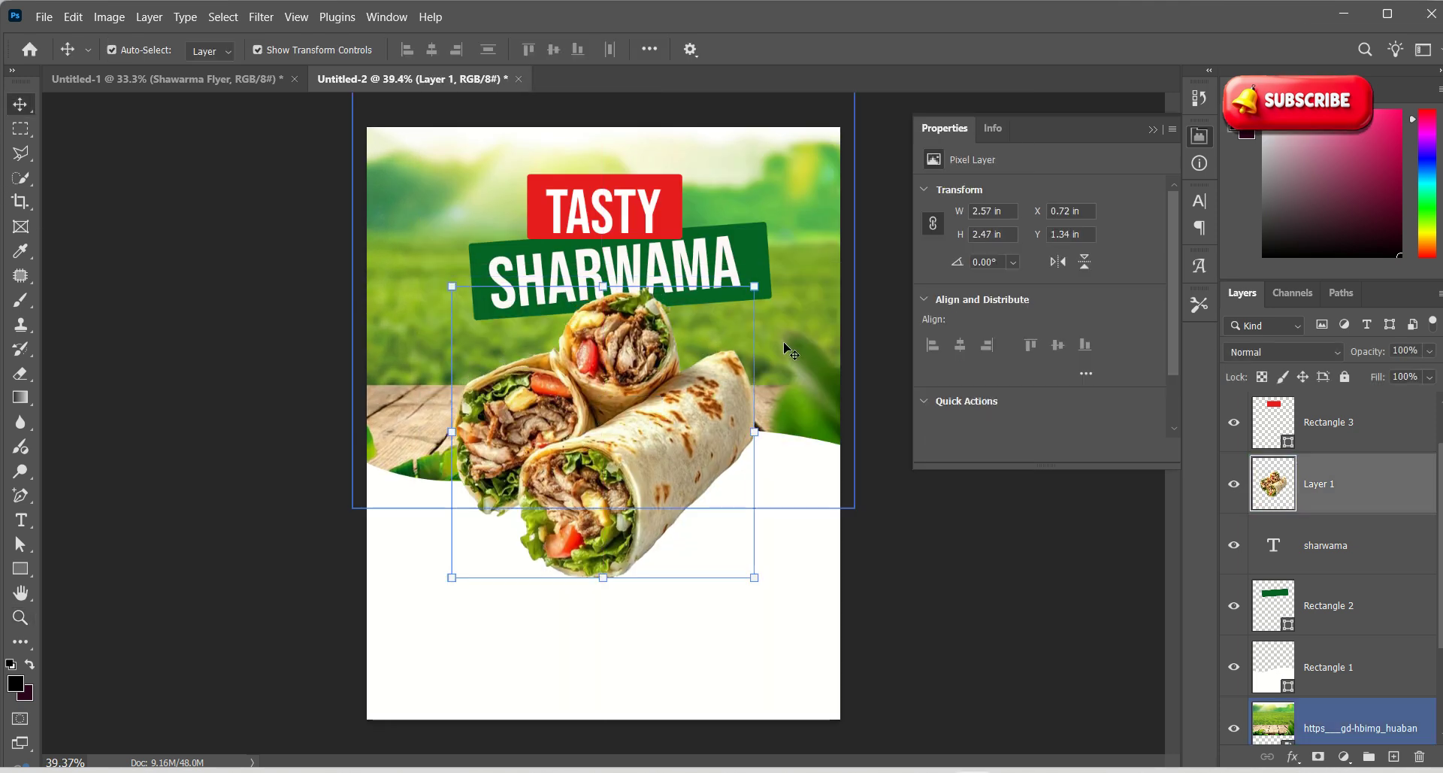
pyautogui.moveTo(754, 286); pyautogui.dragTo(766, 279)
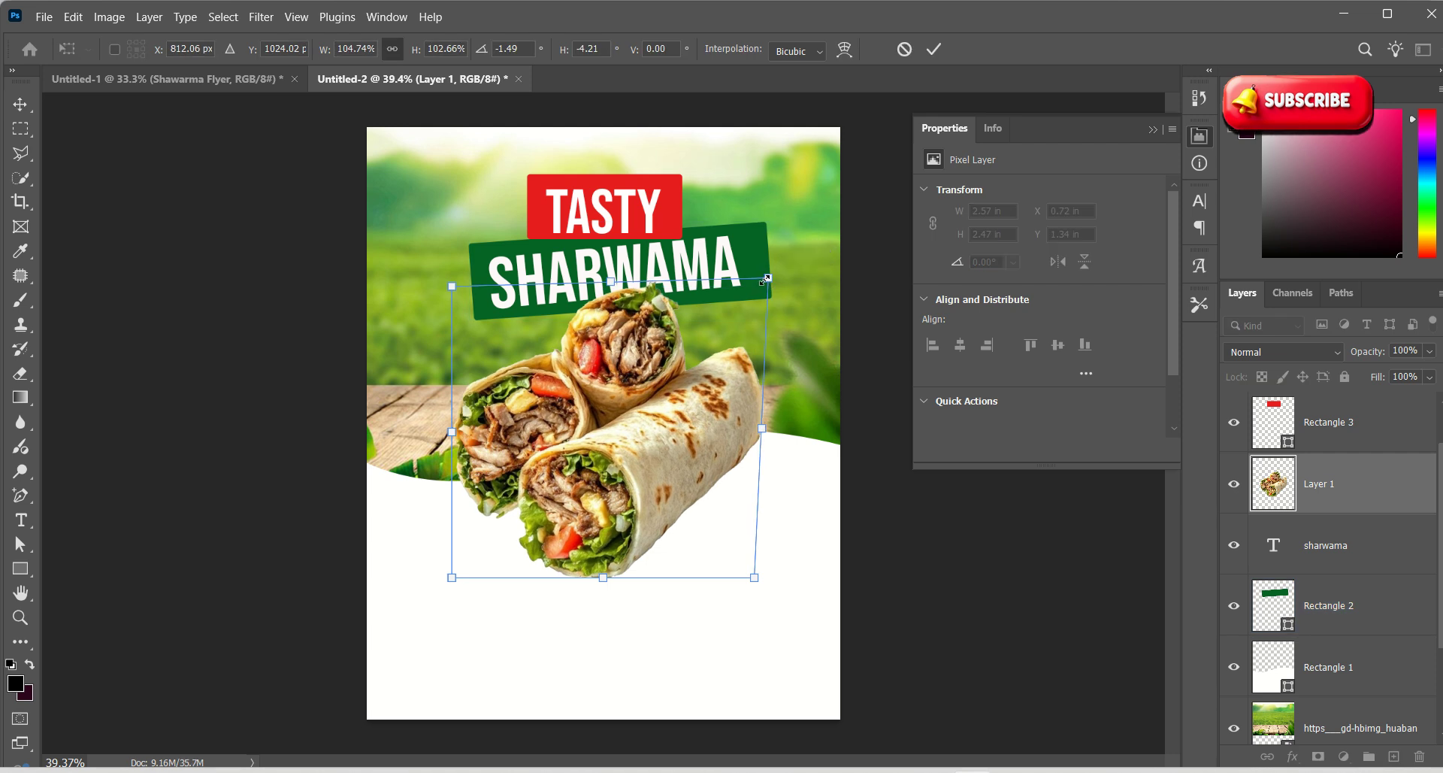
pyautogui.press('super')
pyautogui.press('Escape')
pyautogui.hotkey('ctrl', 'z')
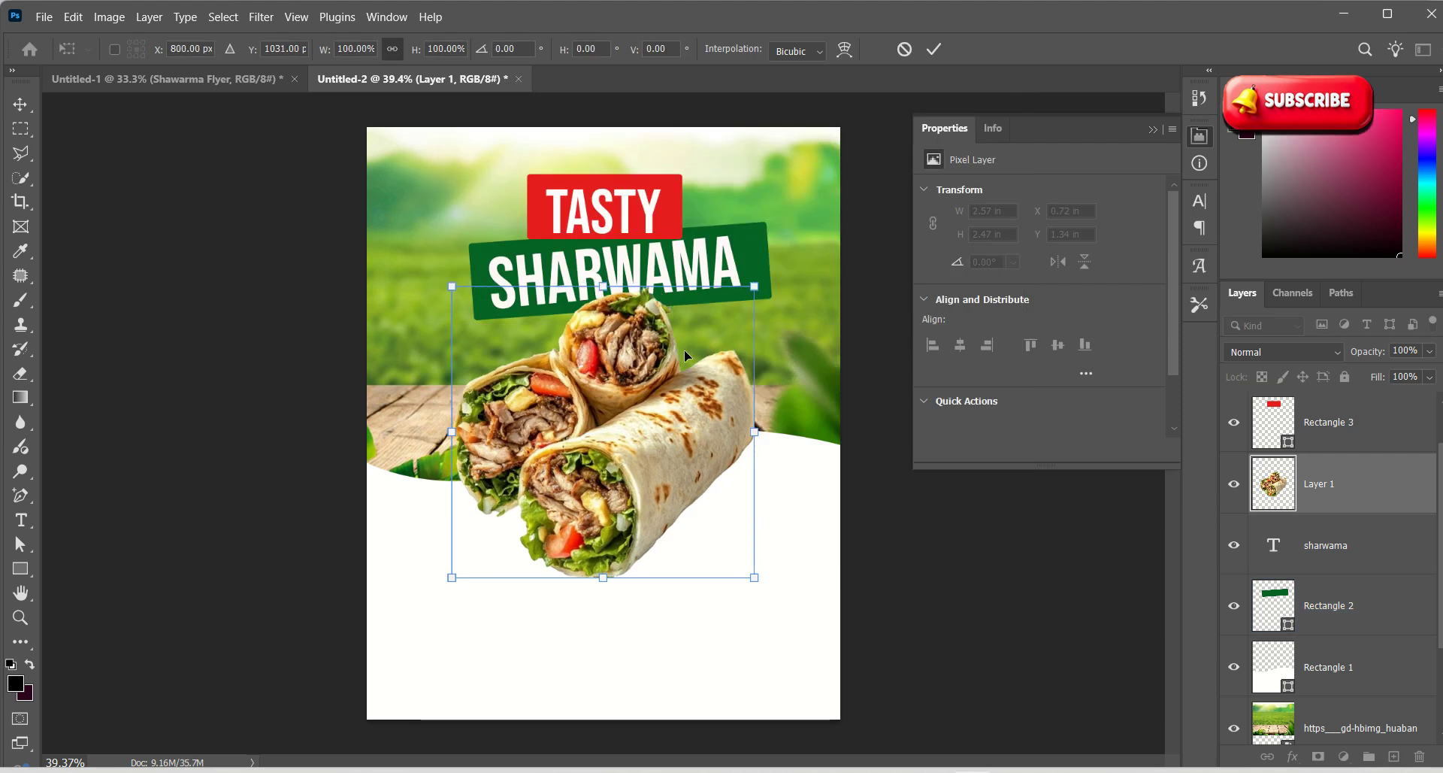
pyautogui.moveTo(755, 285); pyautogui.dragTo(774, 267)
pyautogui.moveTo(592, 370); pyautogui.dragTo(586, 419)
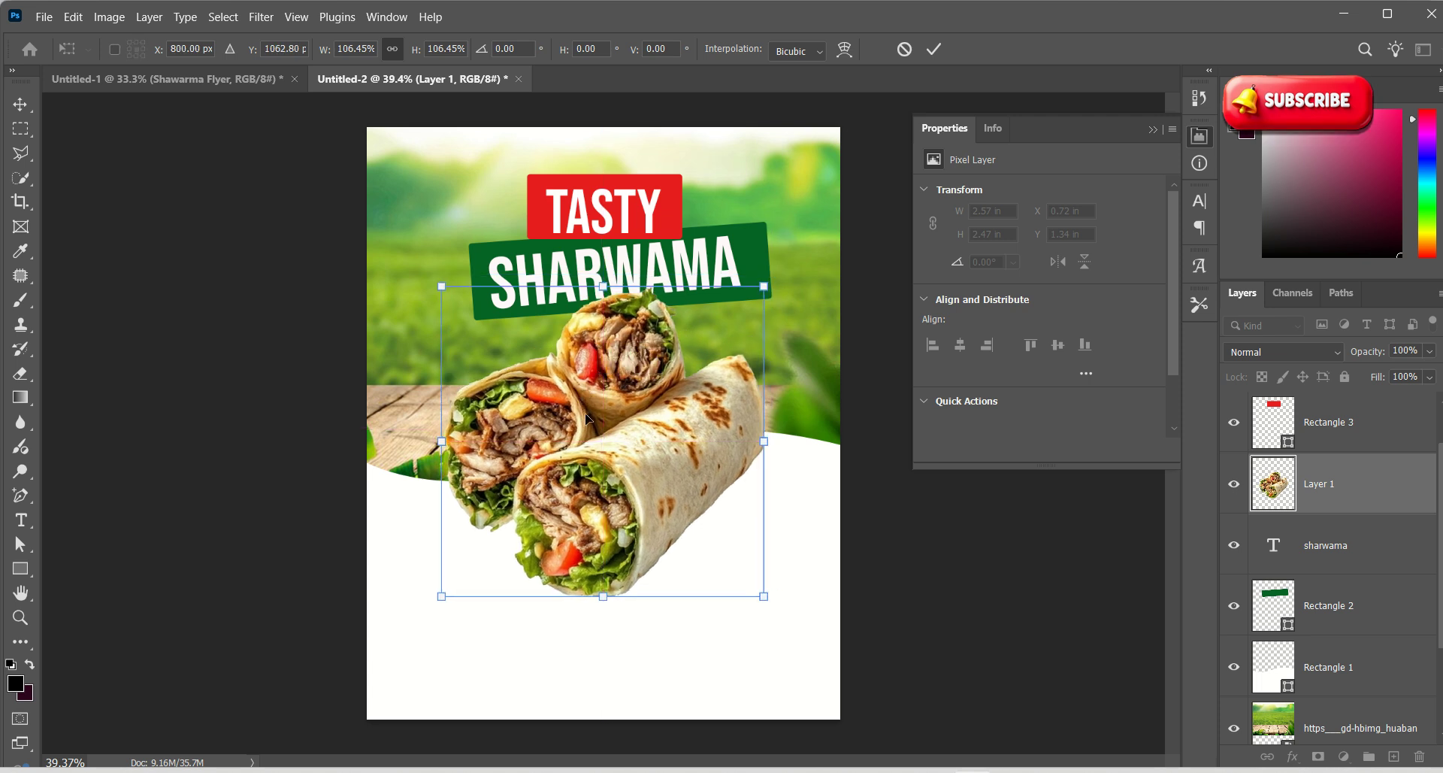
pyautogui.click(934, 49)
pyautogui.click(957, 561)
pyautogui.press('z')
pyautogui.moveTo(739, 532); pyautogui.dragTo(607, 605)
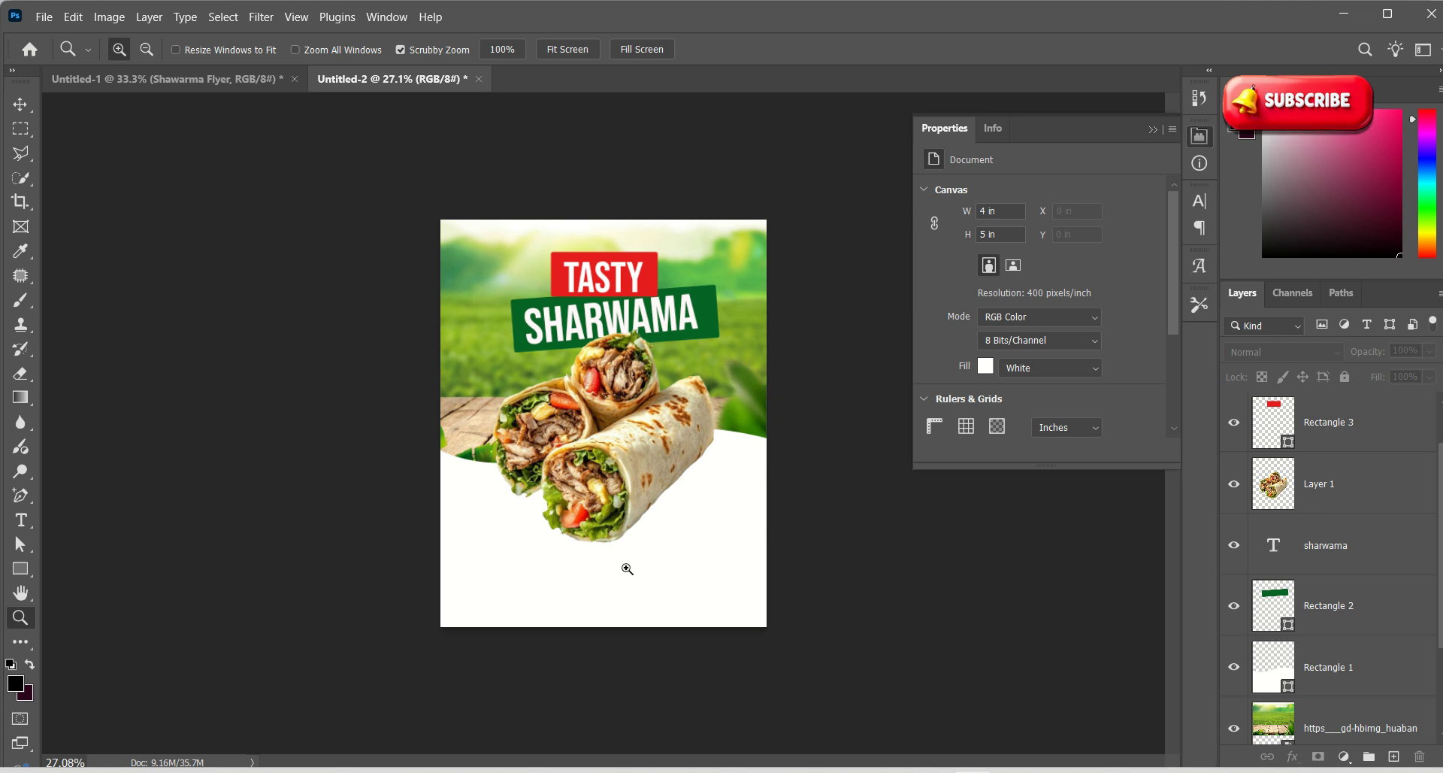
# Apply a 13.9-pixel Gaussian Blur to the green field background layer
pyautogui.click(627, 569)
pyautogui.press('v')
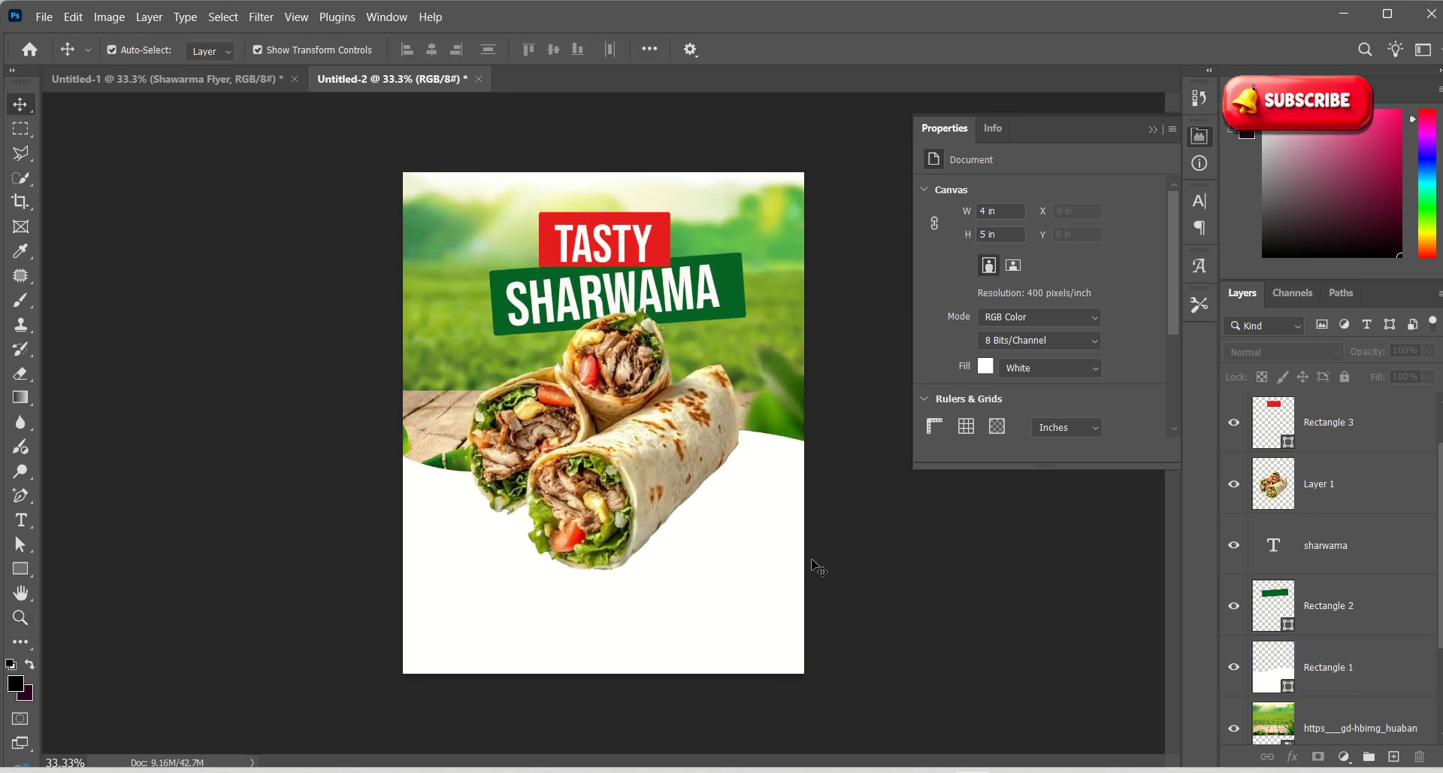
pyautogui.click(429, 384)
pyautogui.click(1377, 732)
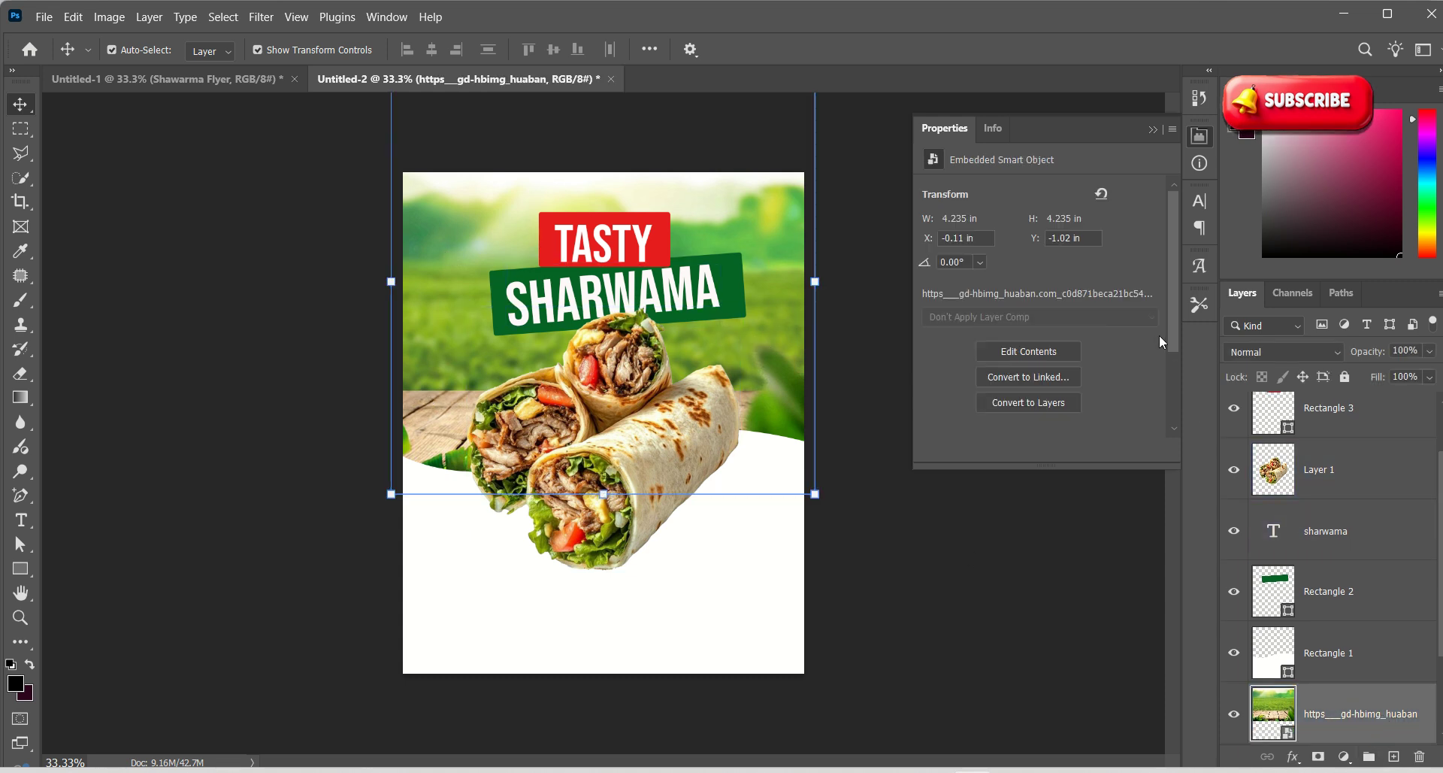
pyautogui.click(266, 20)
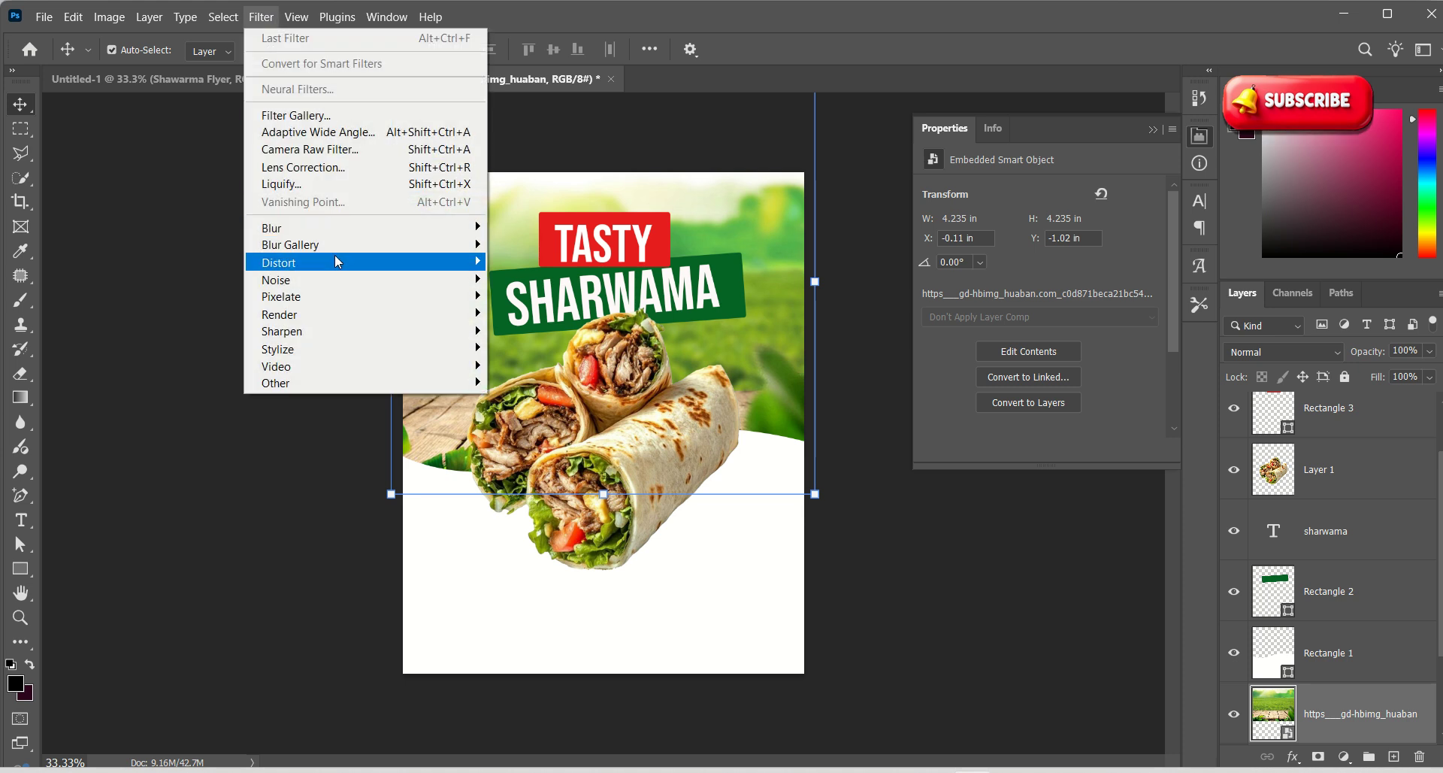
pyautogui.moveTo(343, 230)
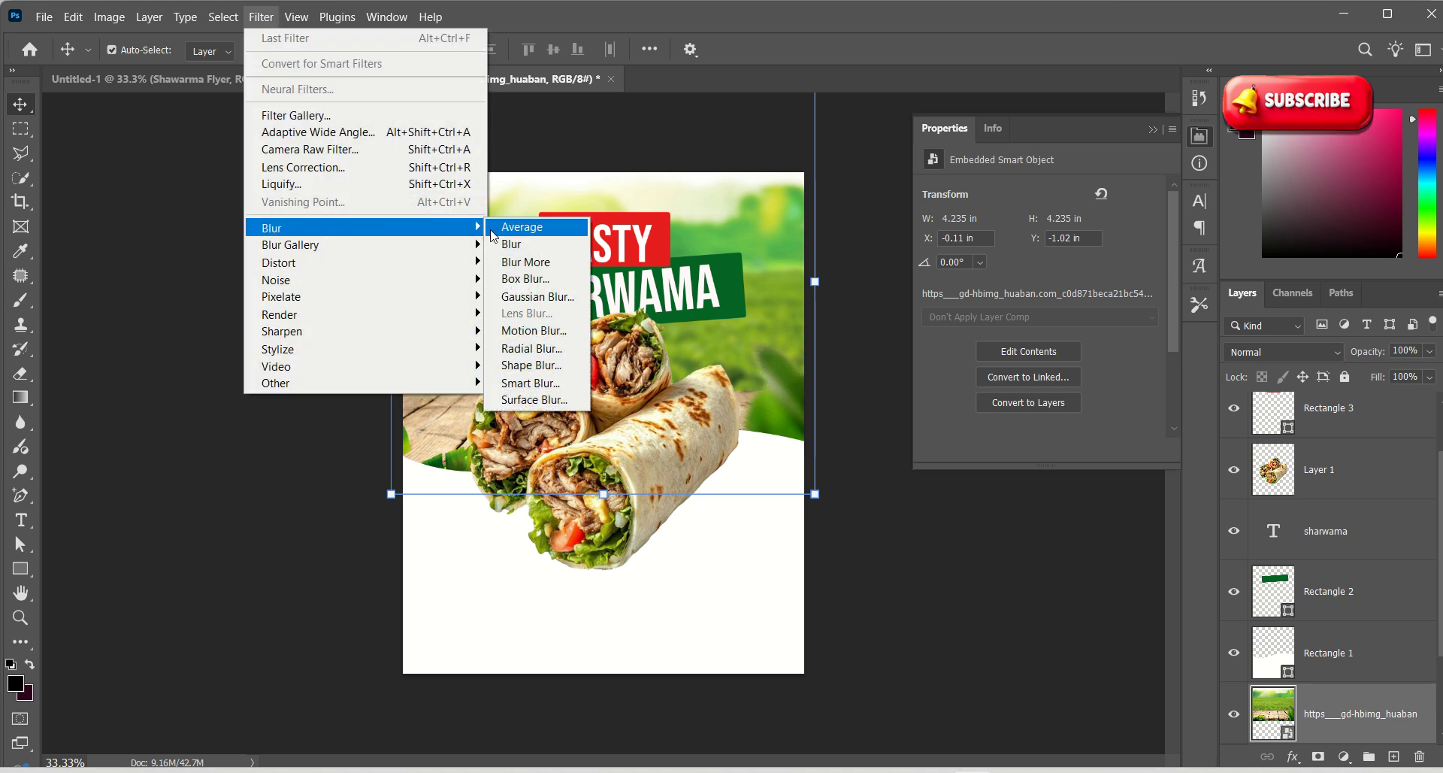
pyautogui.click(535, 296)
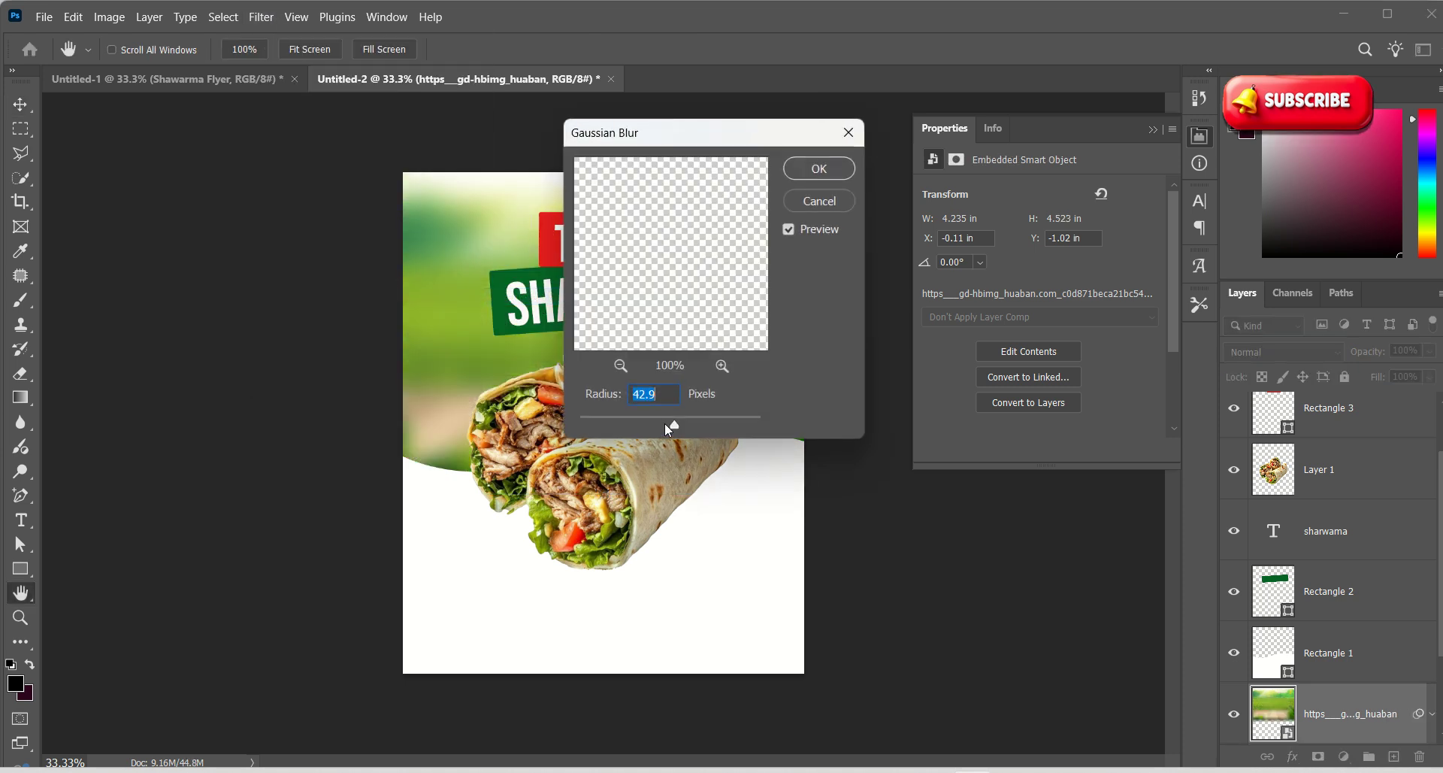
pyautogui.moveTo(671, 425)
pyautogui.mouseDown()
pyautogui.moveTo(628, 428)
pyautogui.moveTo(673, 426)
pyautogui.moveTo(656, 425)
pyautogui.mouseUp()
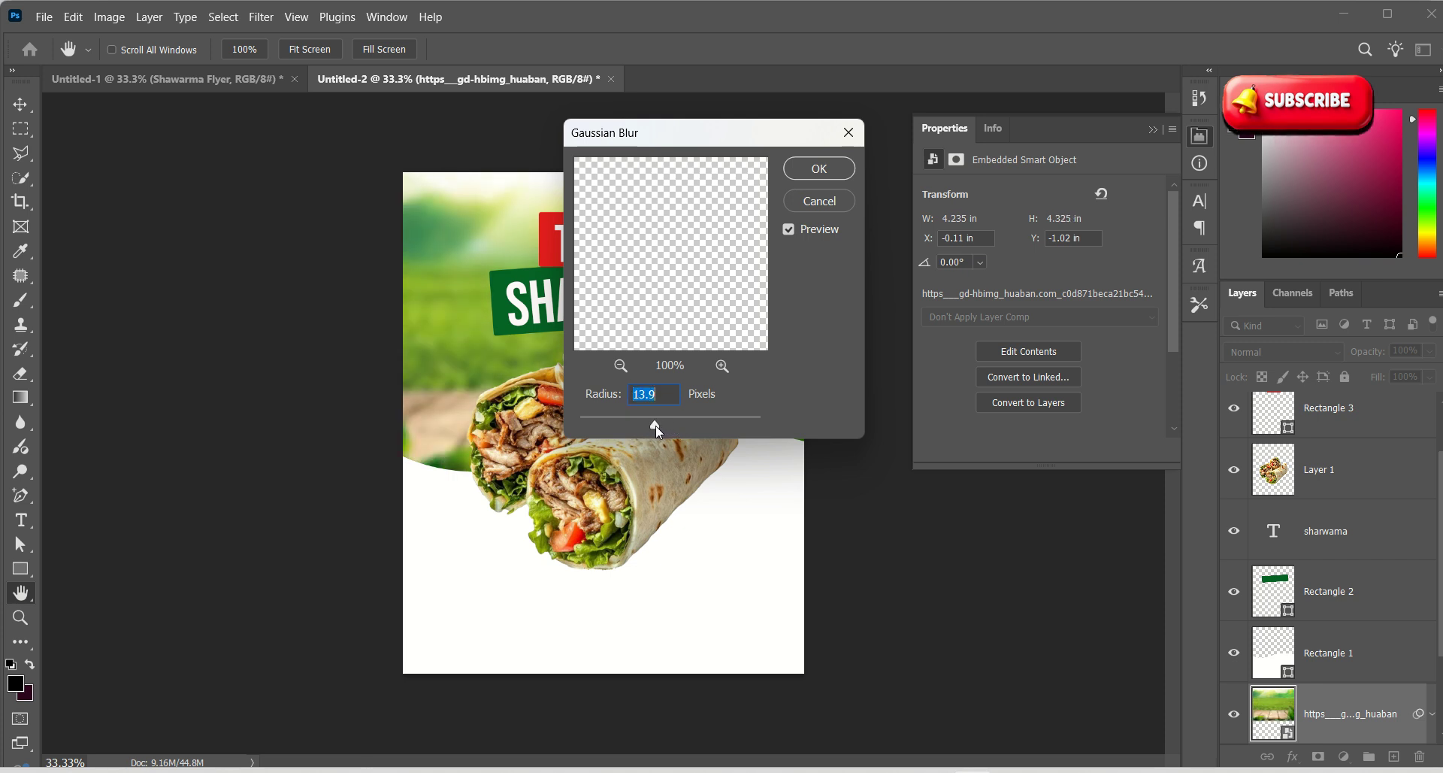
pyautogui.click(796, 175)
# Zoom in to inspect the blurred background, then deselect the layers
pyautogui.press('z')
pyautogui.moveTo(638, 519); pyautogui.dragTo(668, 500)
pyautogui.press('v')
pyautogui.click(586, 616)
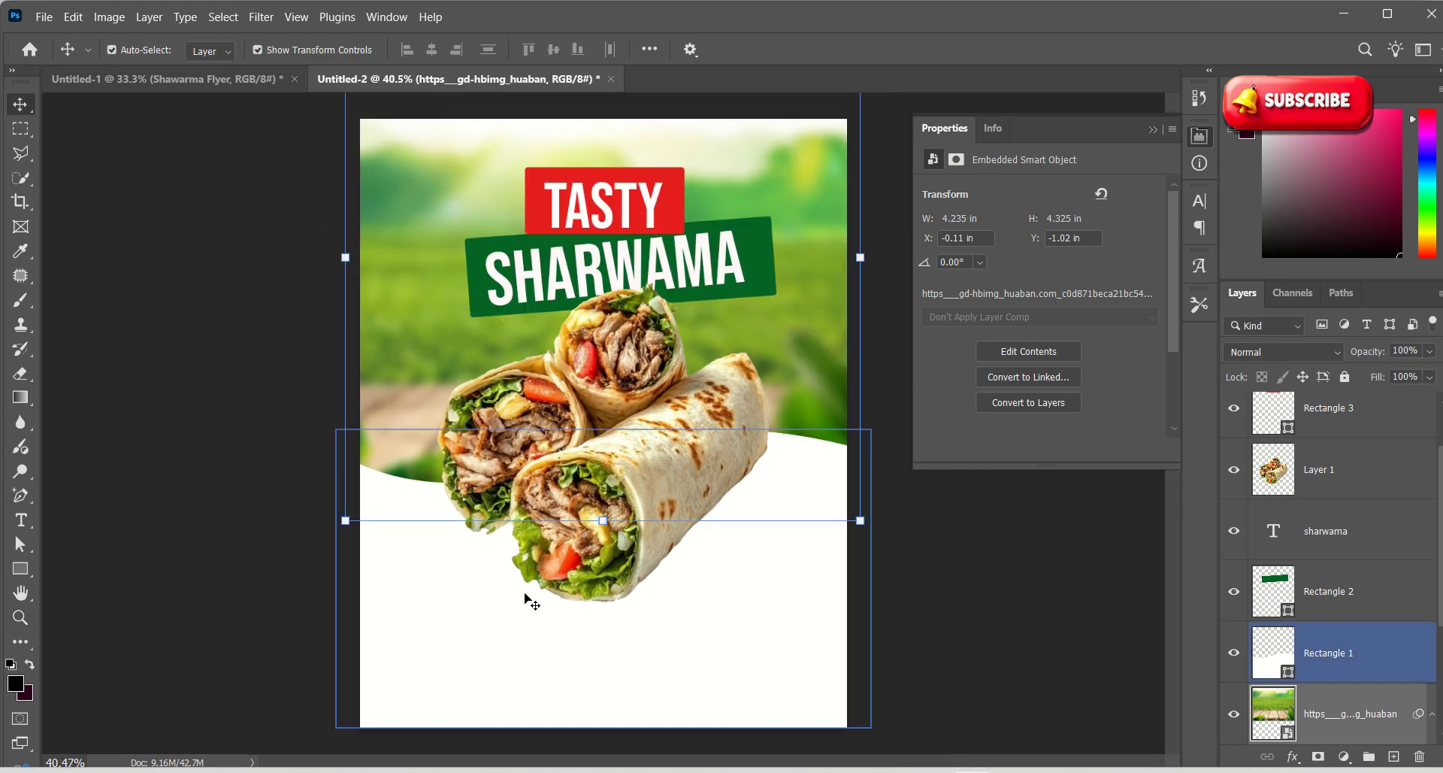
pyautogui.click(1002, 583)
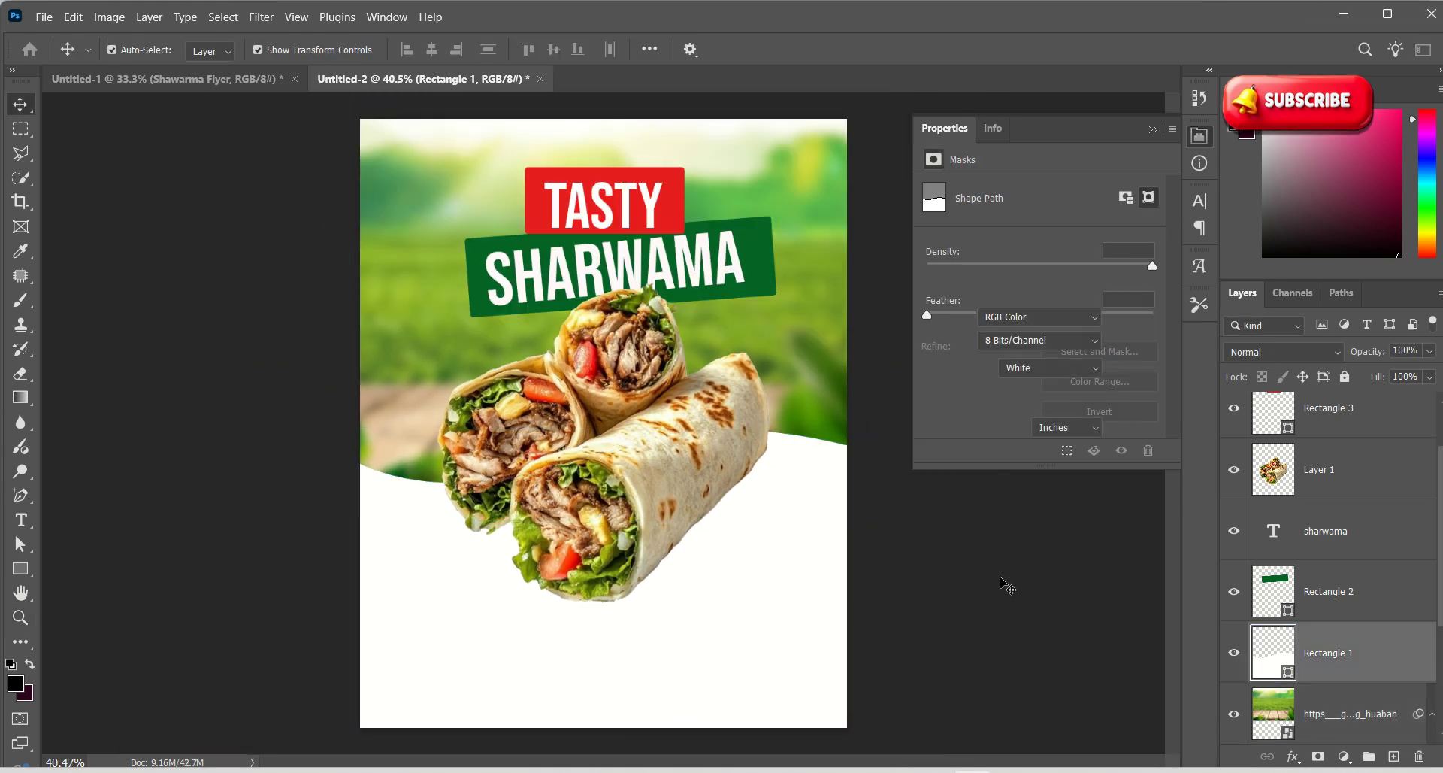
pyautogui.moveTo(1392, 721); pyautogui.dragTo(1399, 762)
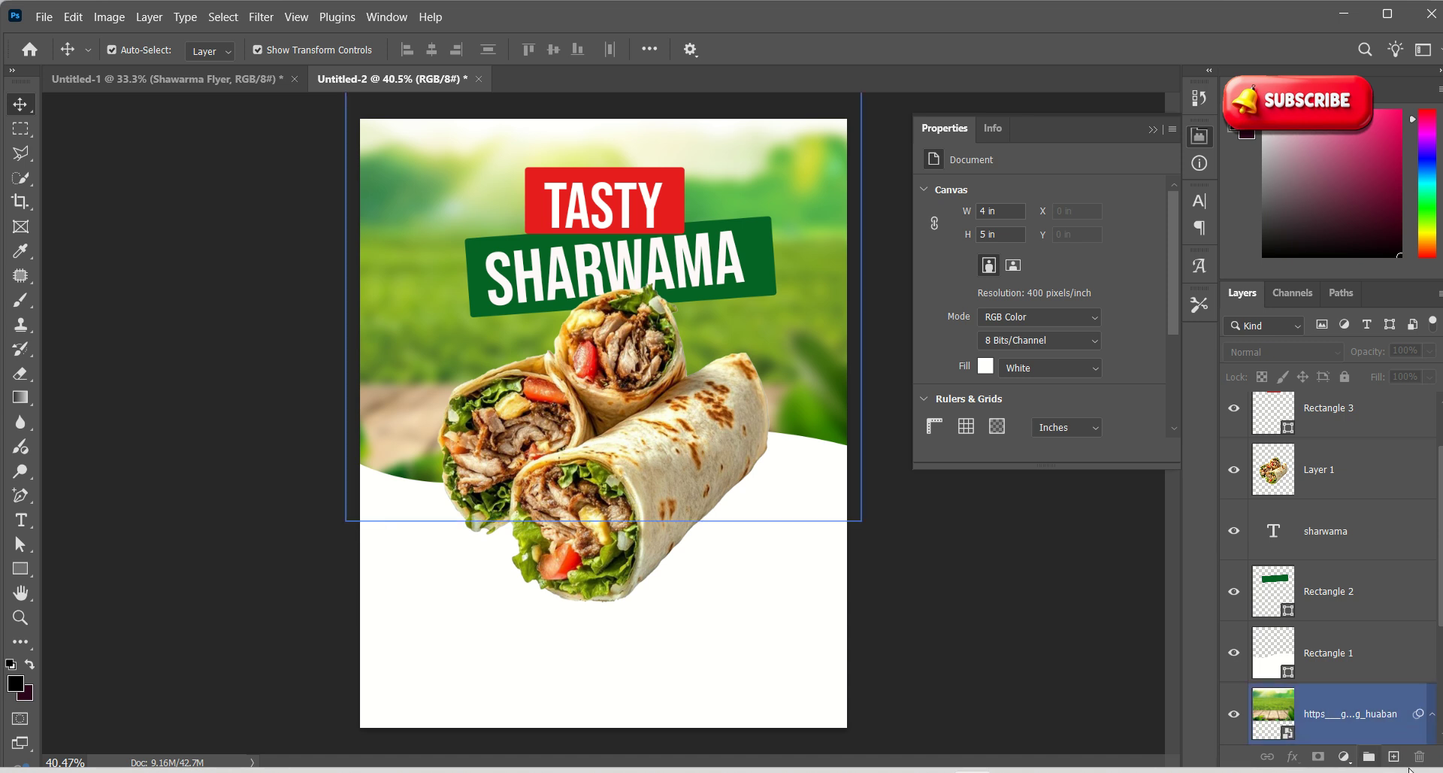
# Paint a soft black shadow under the wrap on a new layer, squash it flat, and set opacity to 29%
pyautogui.click(1397, 758)
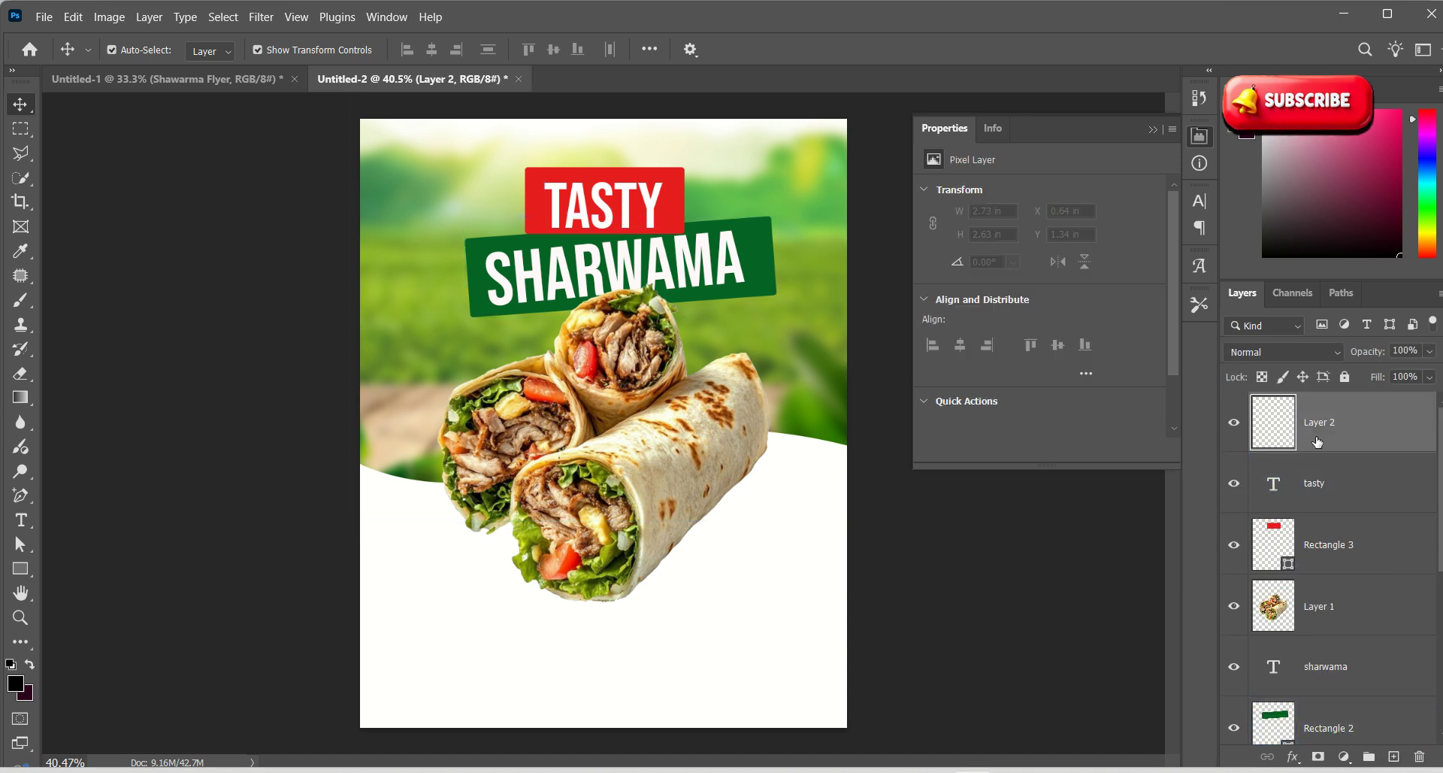
pyautogui.click(21, 300)
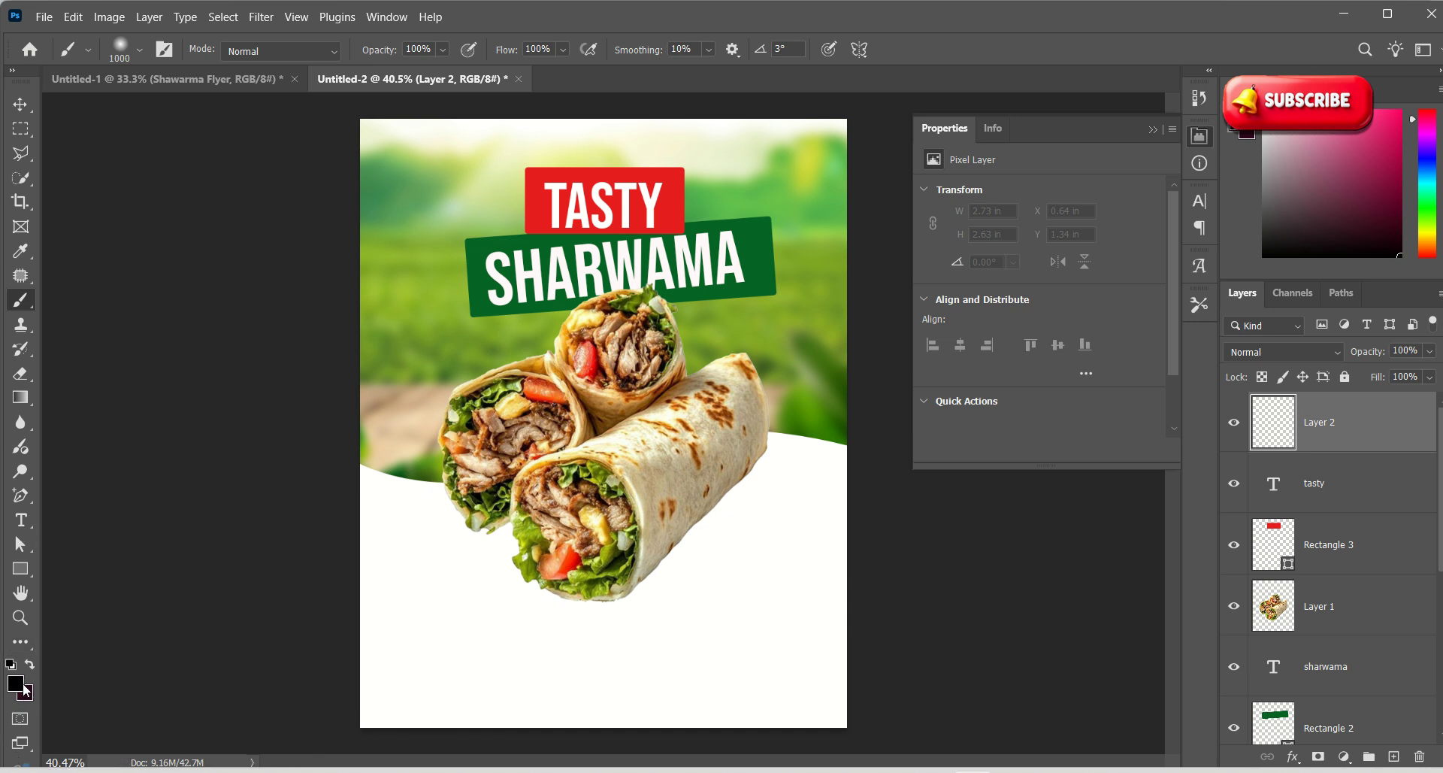
pyautogui.moveTo(612, 634); pyautogui.dragTo(586, 623)
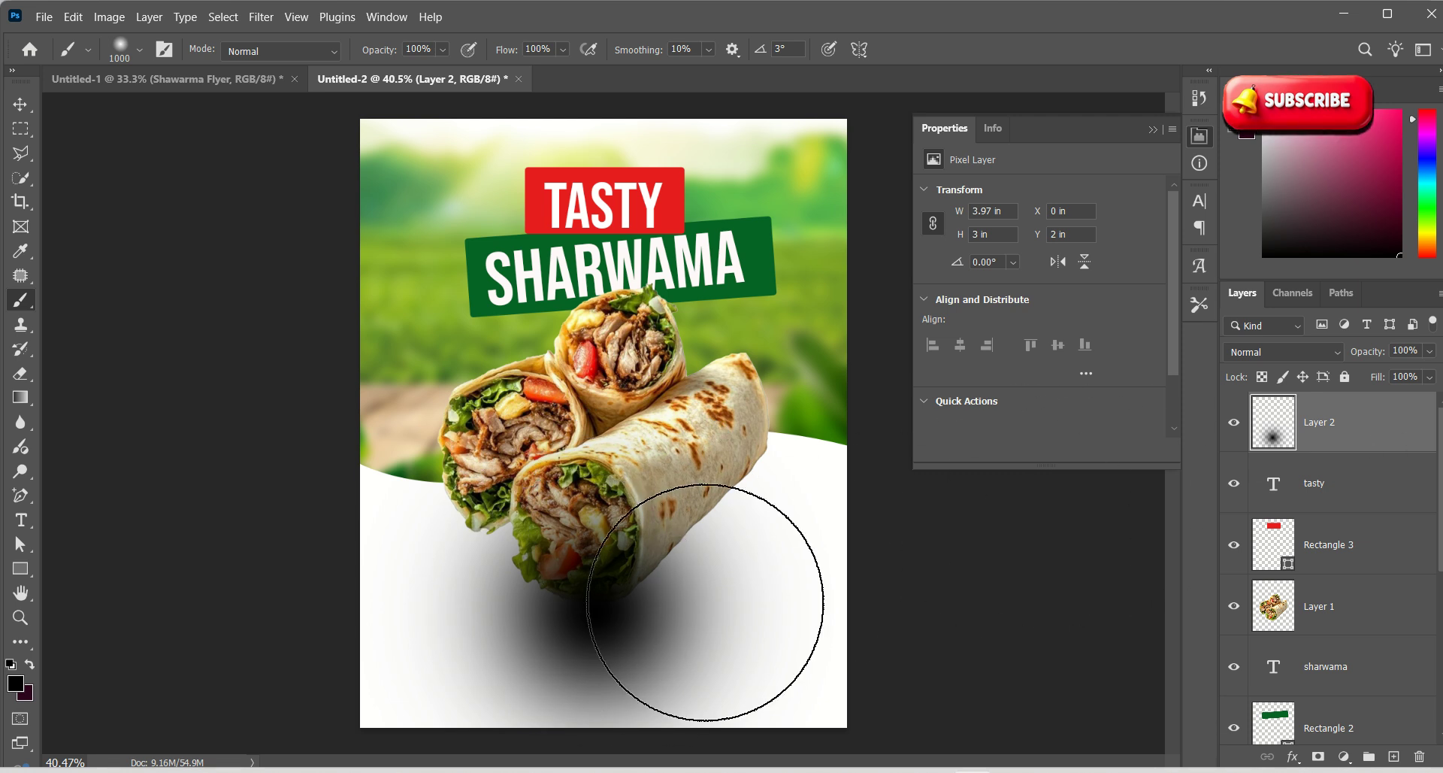
pyautogui.hotkey('ctrl', 't')
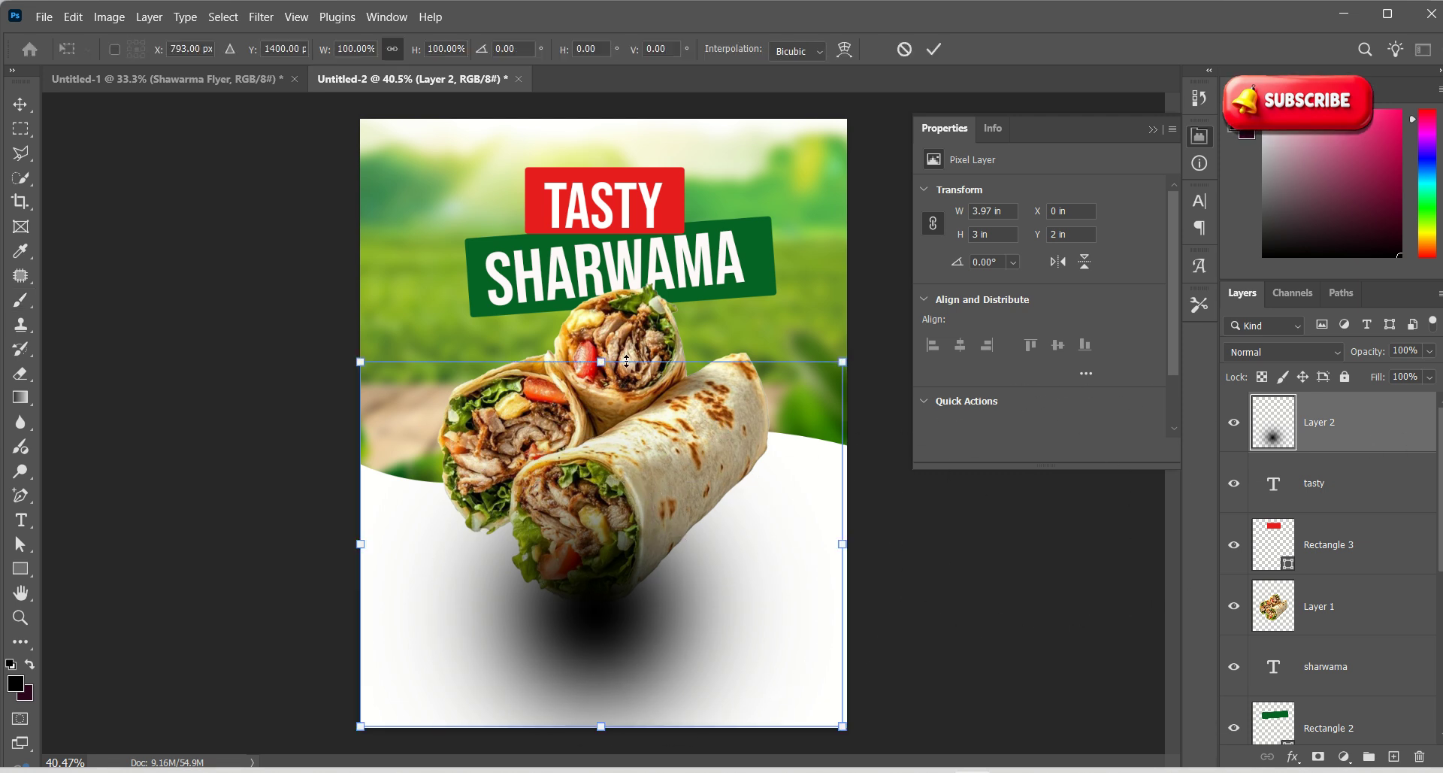
pyautogui.moveTo(602, 363); pyautogui.dragTo(609, 607)
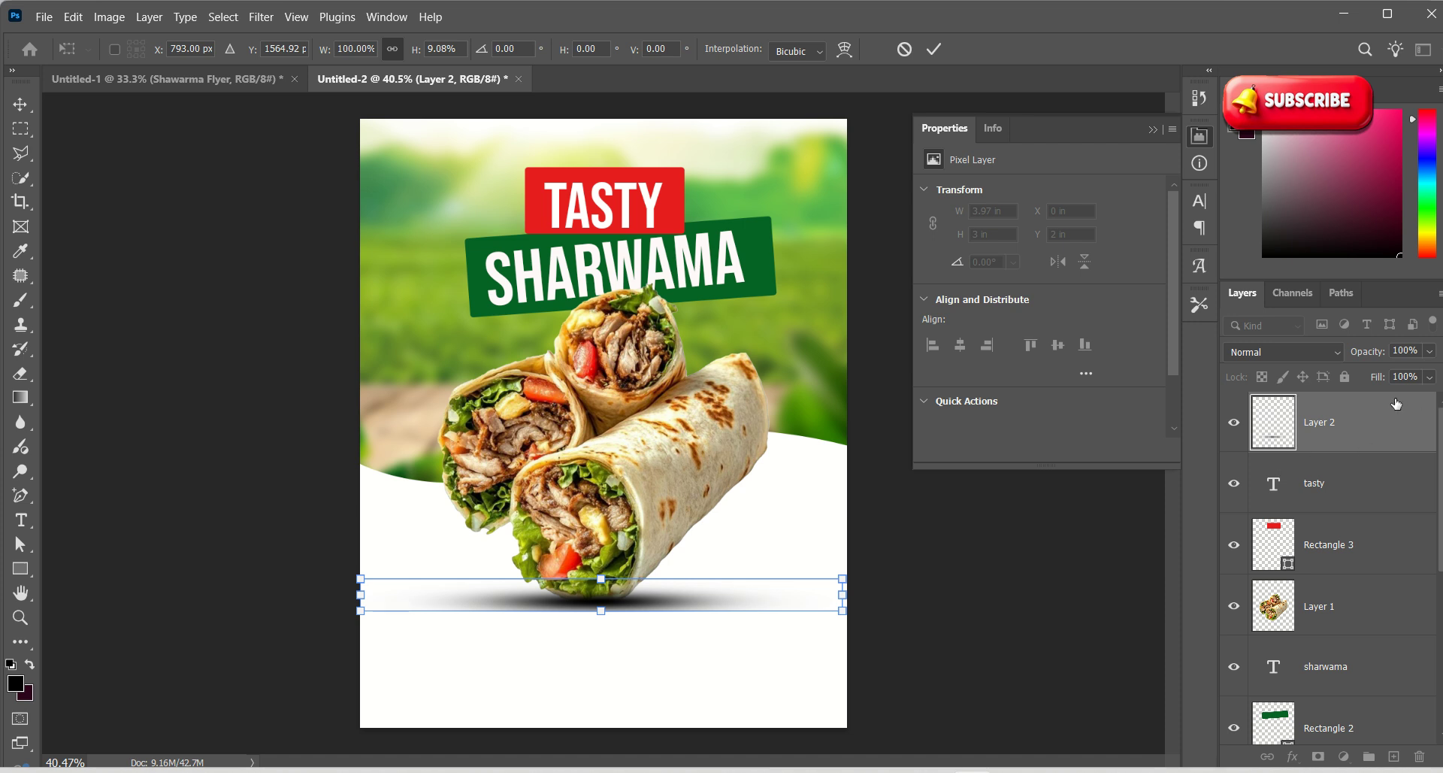
pyautogui.click(1430, 351)
pyautogui.moveTo(1432, 374); pyautogui.dragTo(1369, 377)
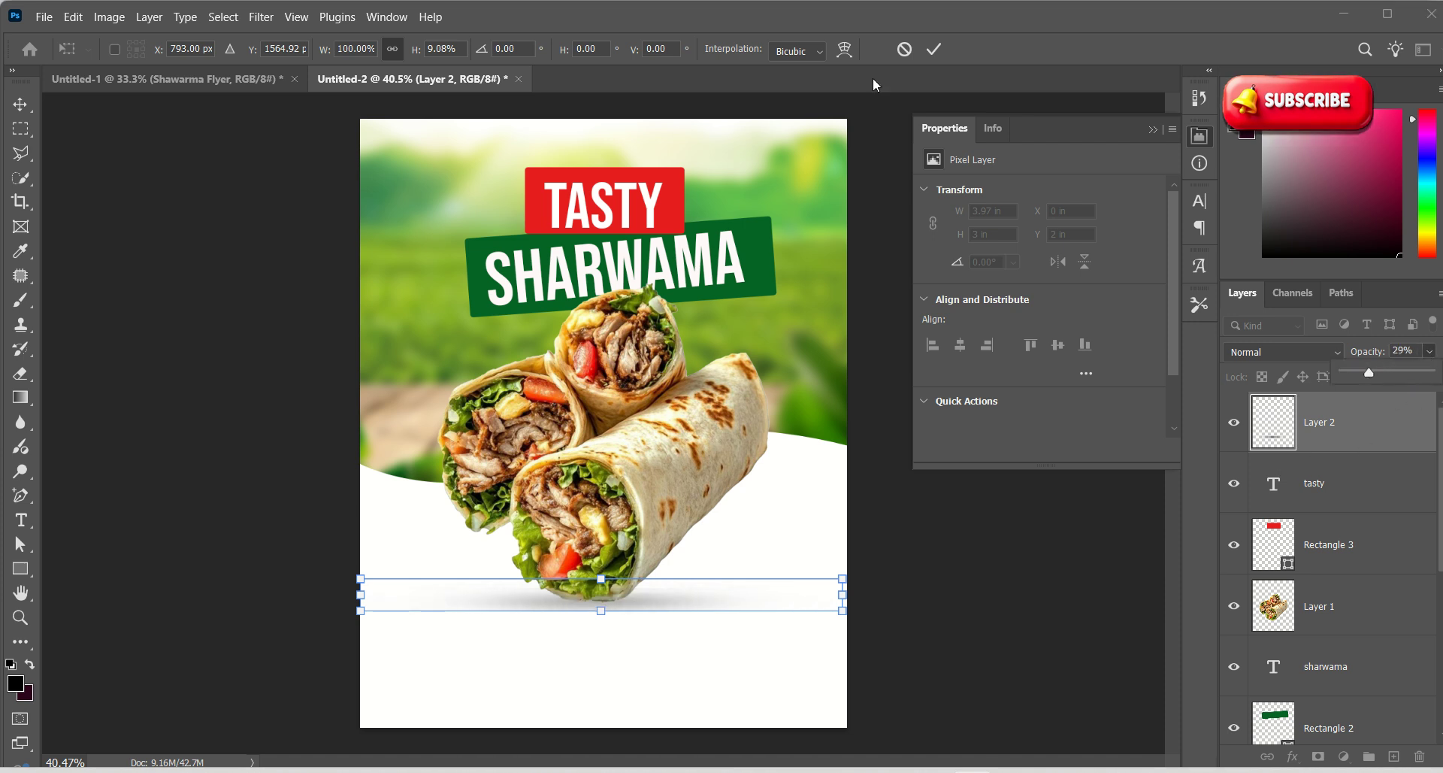
pyautogui.click(933, 50)
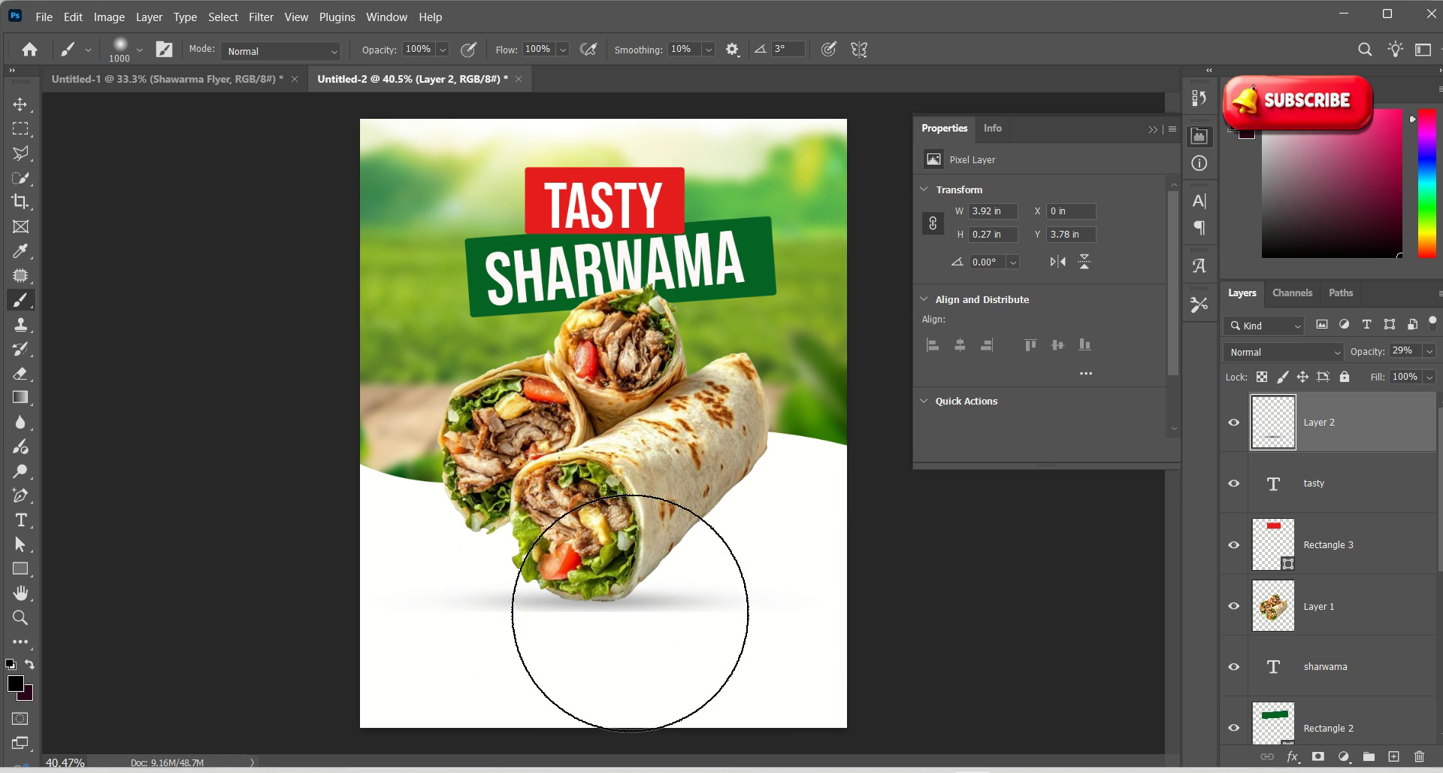
# Zoom to about 97% on the shadow, trying and undoing an extra brush stroke
pyautogui.hotkey('ctrl', 'space')
pyautogui.moveTo(650, 657); pyautogui.dragTo(707, 665)
pyautogui.moveTo(595, 565)
pyautogui.mouseDown()
pyautogui.moveTo(545, 543)
pyautogui.moveTo(561, 499)
pyautogui.moveTo(608, 483)
pyautogui.mouseUp()
pyautogui.moveTo(703, 492)
pyautogui.mouseDown()
pyautogui.moveTo(684, 477)
pyautogui.moveTo(710, 495)
pyautogui.mouseUp()
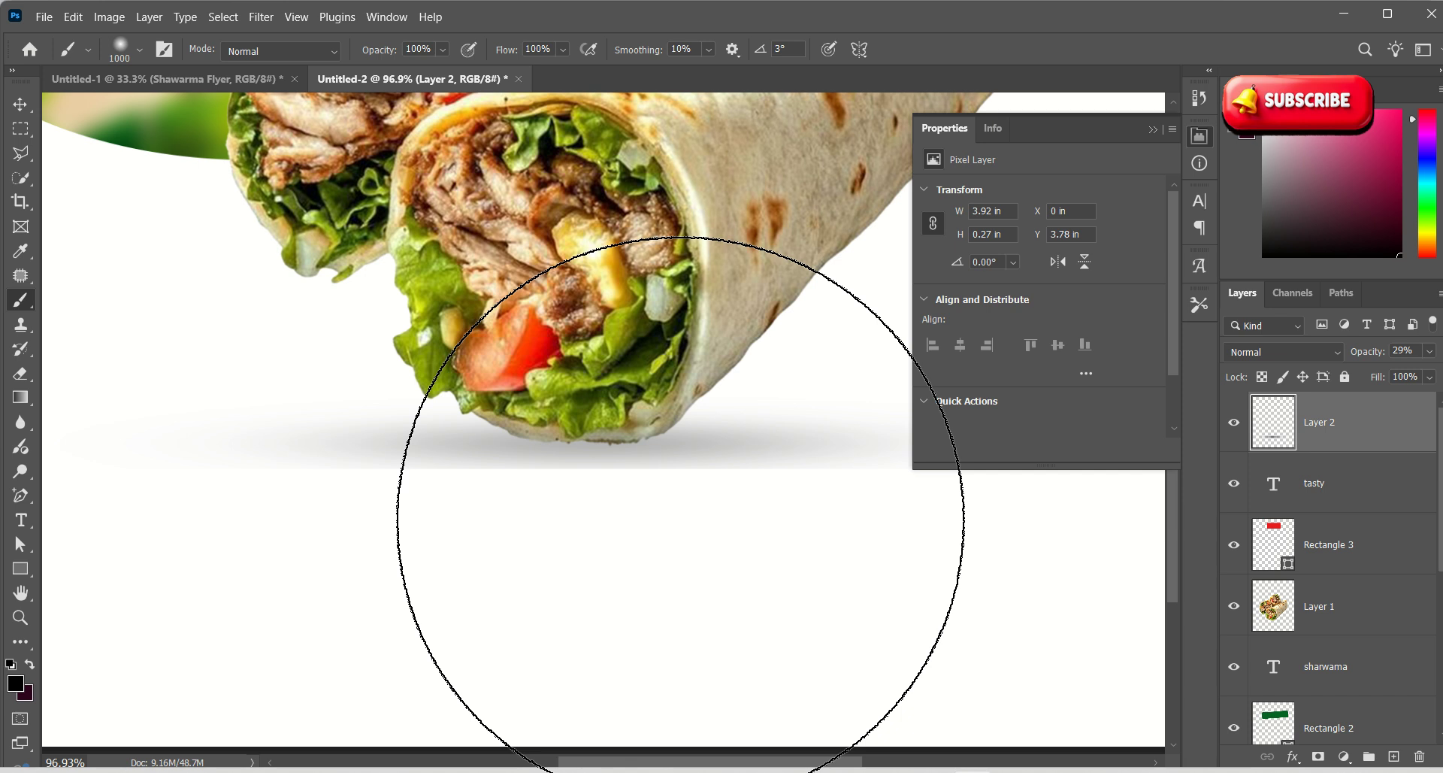
pyautogui.press('[')
pyautogui.press('[')
pyautogui.press('[')
pyautogui.press('[')
pyautogui.press('[')
pyautogui.press('[')
pyautogui.press('[')
pyautogui.press('[')
pyautogui.press('[')
pyautogui.press('[')
pyautogui.press('[')
pyautogui.press('[')
pyautogui.moveTo(748, 477); pyautogui.dragTo(596, 481)
pyautogui.hotkey('ctrl', 'z')
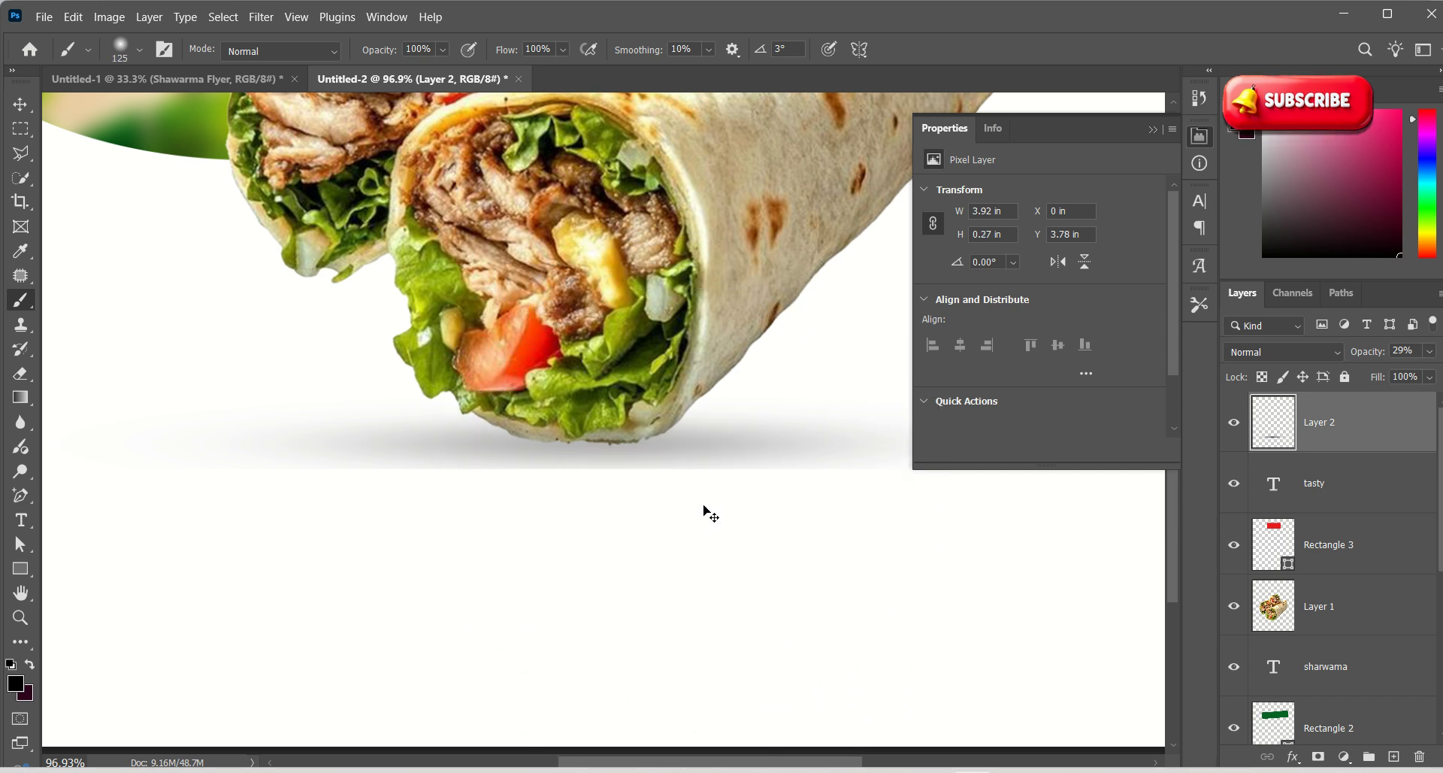
# Stretch the shadow slightly taller and apply the transform
pyautogui.click(20, 103)
pyautogui.moveTo(594, 466); pyautogui.dragTo(595, 483)
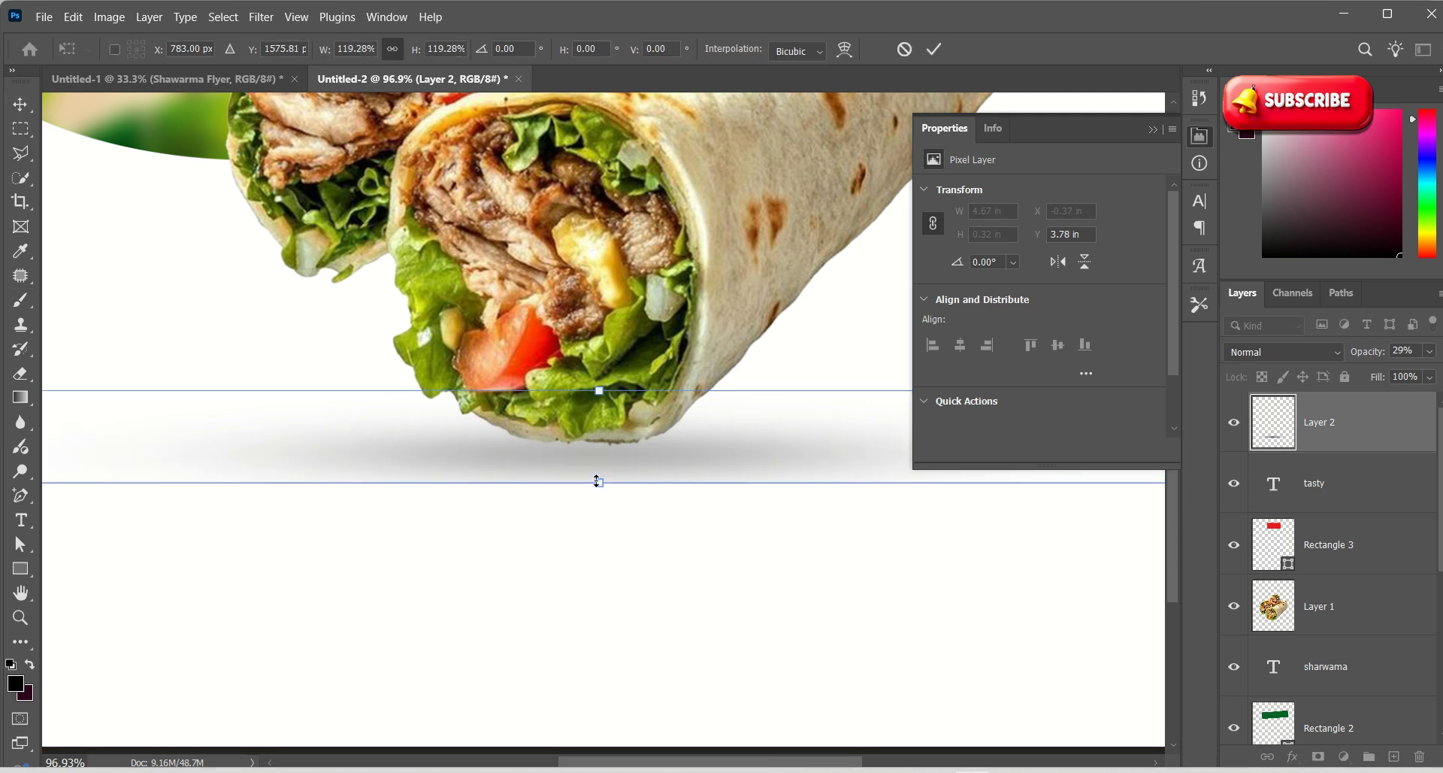
pyautogui.click(259, 17)
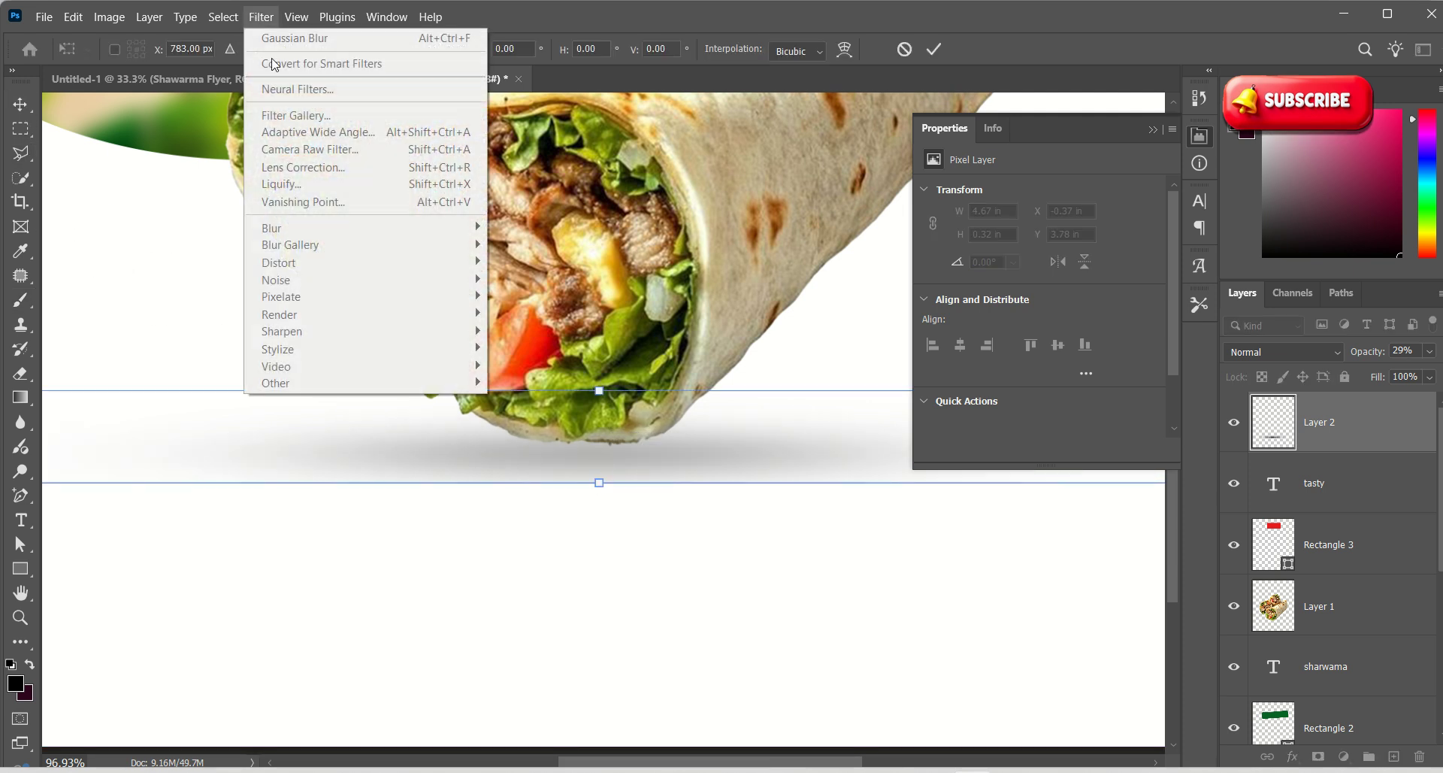
pyautogui.click(775, 491)
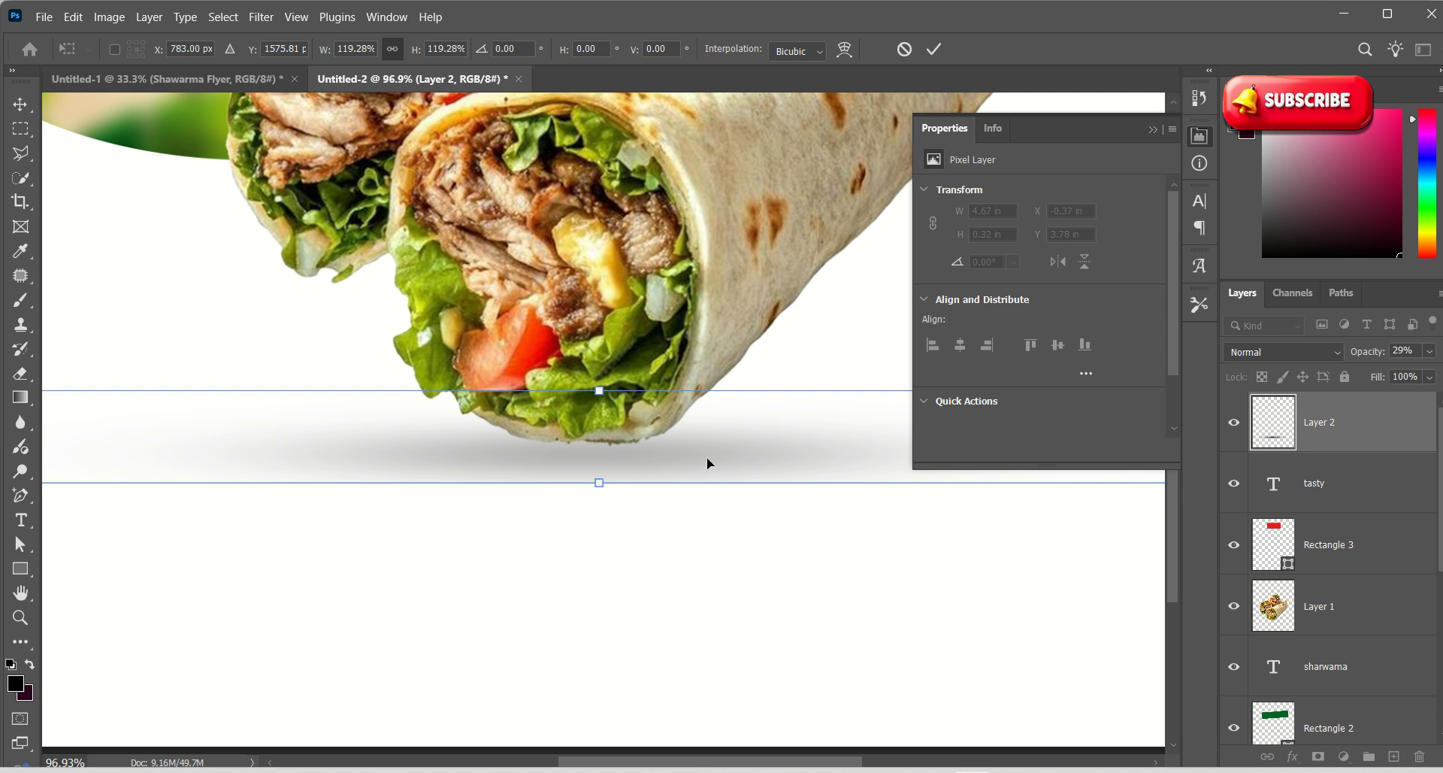
pyautogui.click(934, 49)
pyautogui.click(774, 516)
pyautogui.click(700, 444)
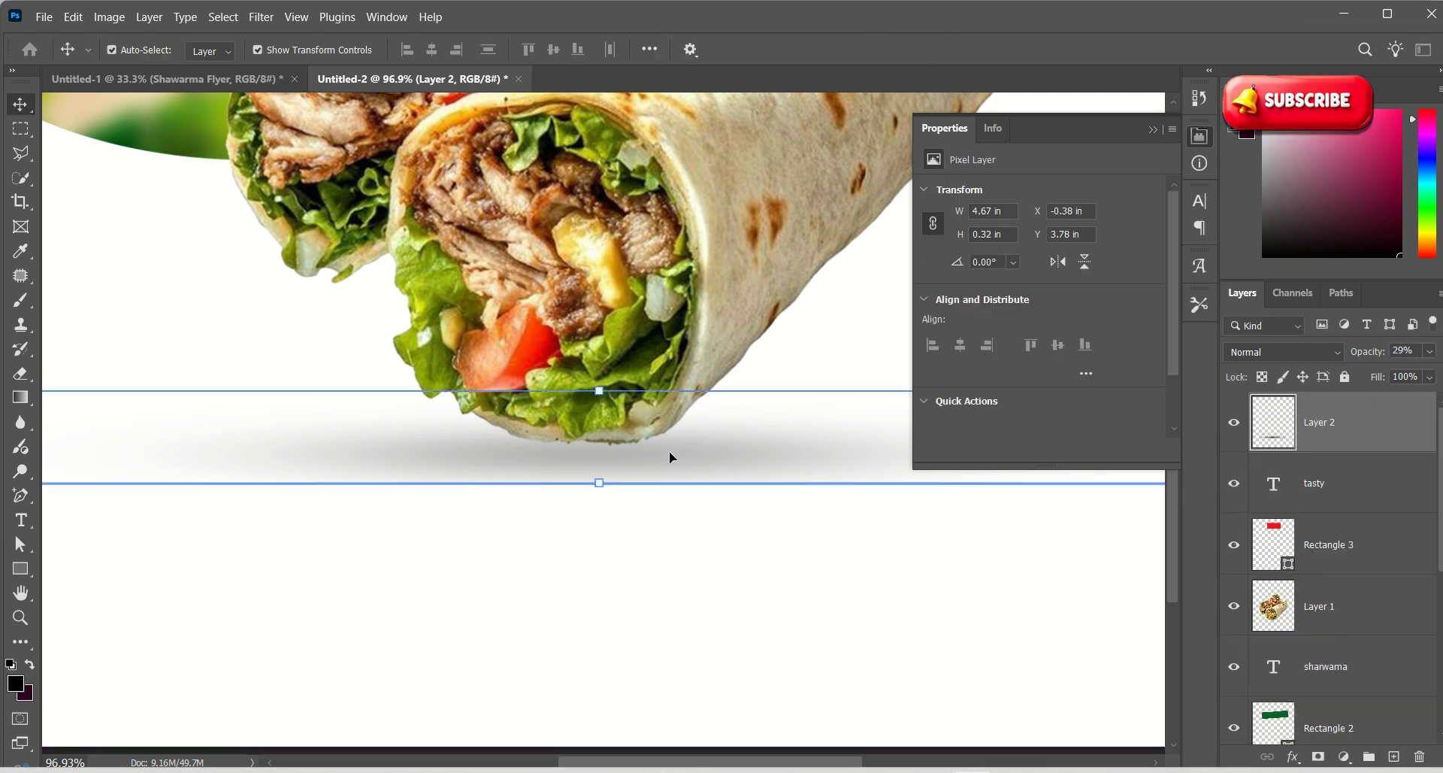
pyautogui.scroll(-4, 661, 451)
pyautogui.scroll(2, 663, 470)
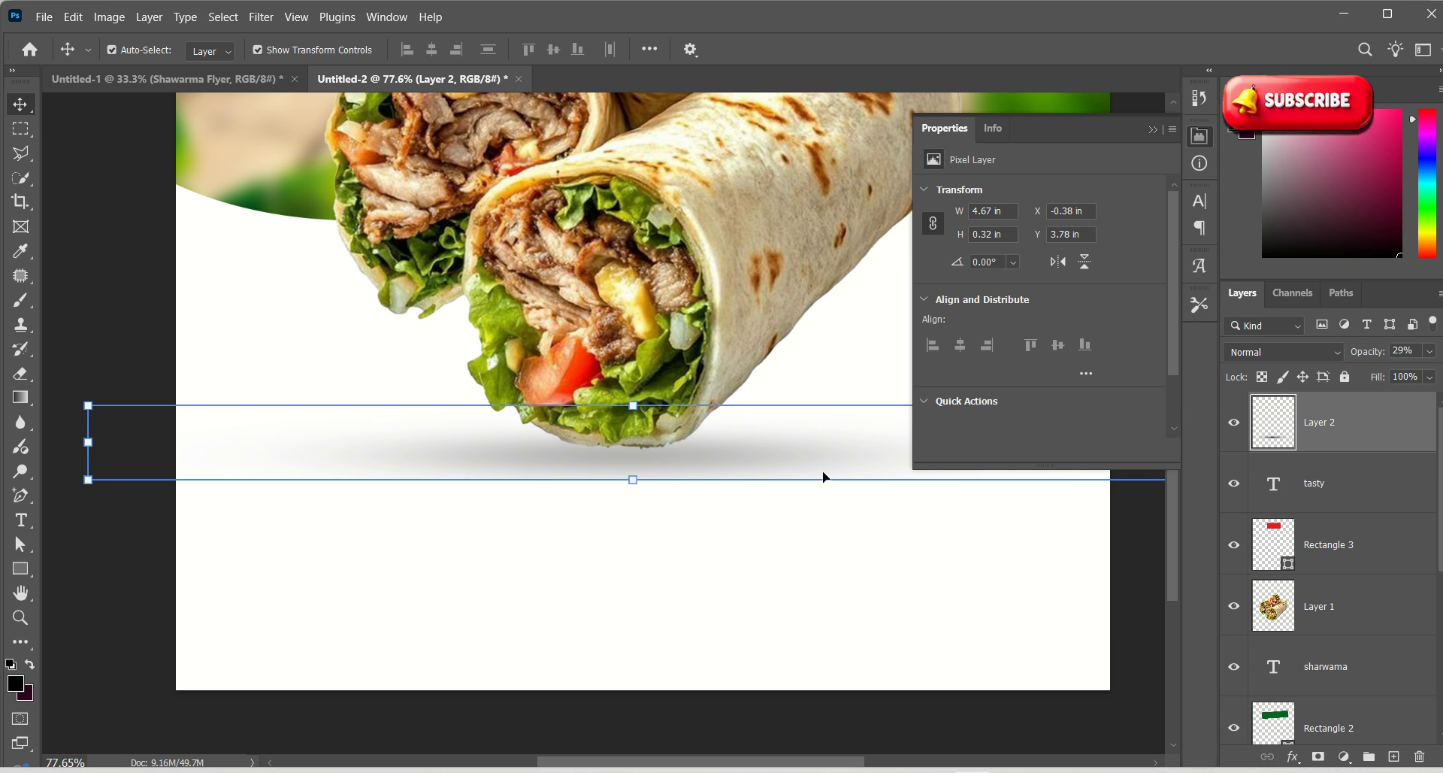
# Scale the shadow to 70.83% (3.31 × 0.23 in), centre it beneath the wrap, and fit the flyer in view
pyautogui.moveTo(88, 406); pyautogui.dragTo(406, 443)
pyautogui.moveTo(819, 452); pyautogui.dragTo(675, 450)
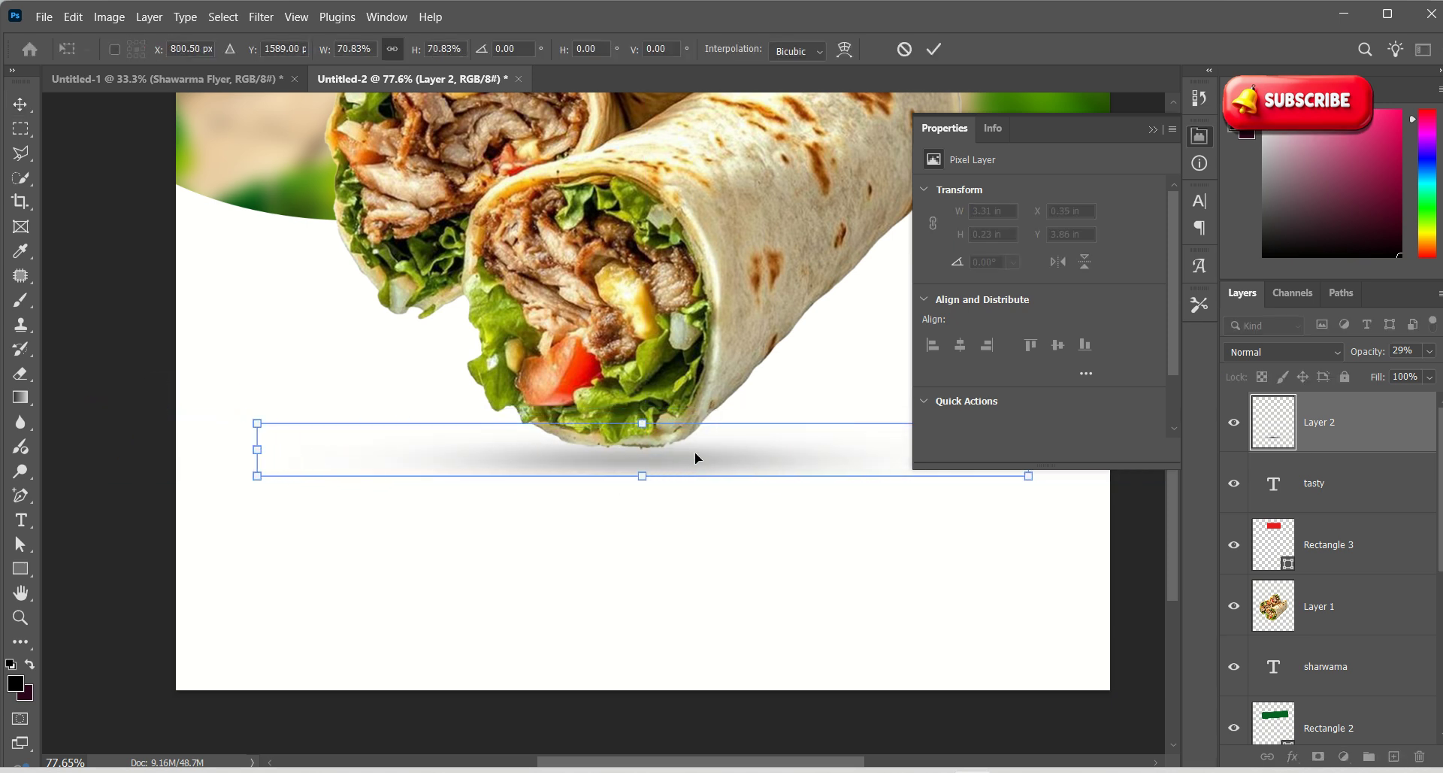
pyautogui.click(934, 49)
pyautogui.press('z')
pyautogui.moveTo(713, 518); pyautogui.dragTo(646, 645)
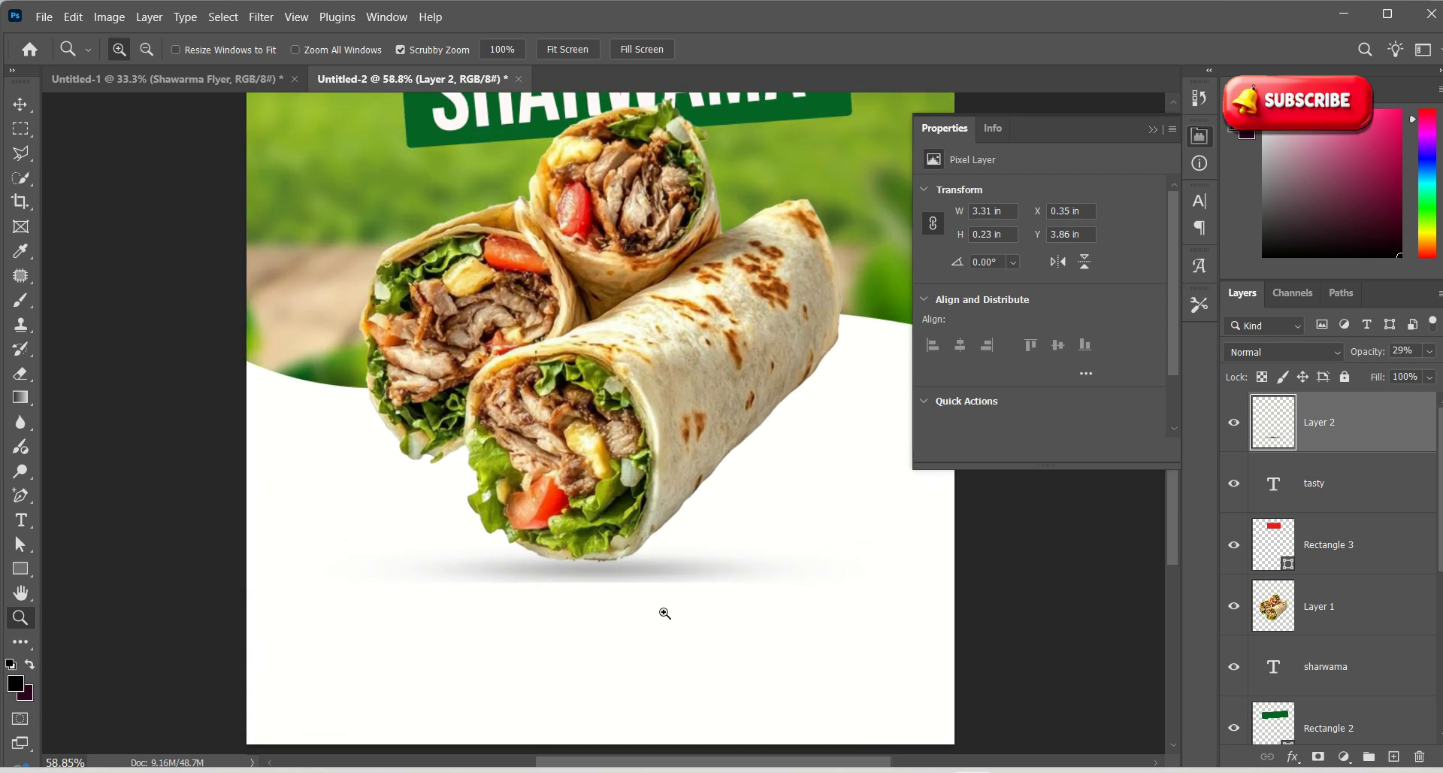
pyautogui.press('v')
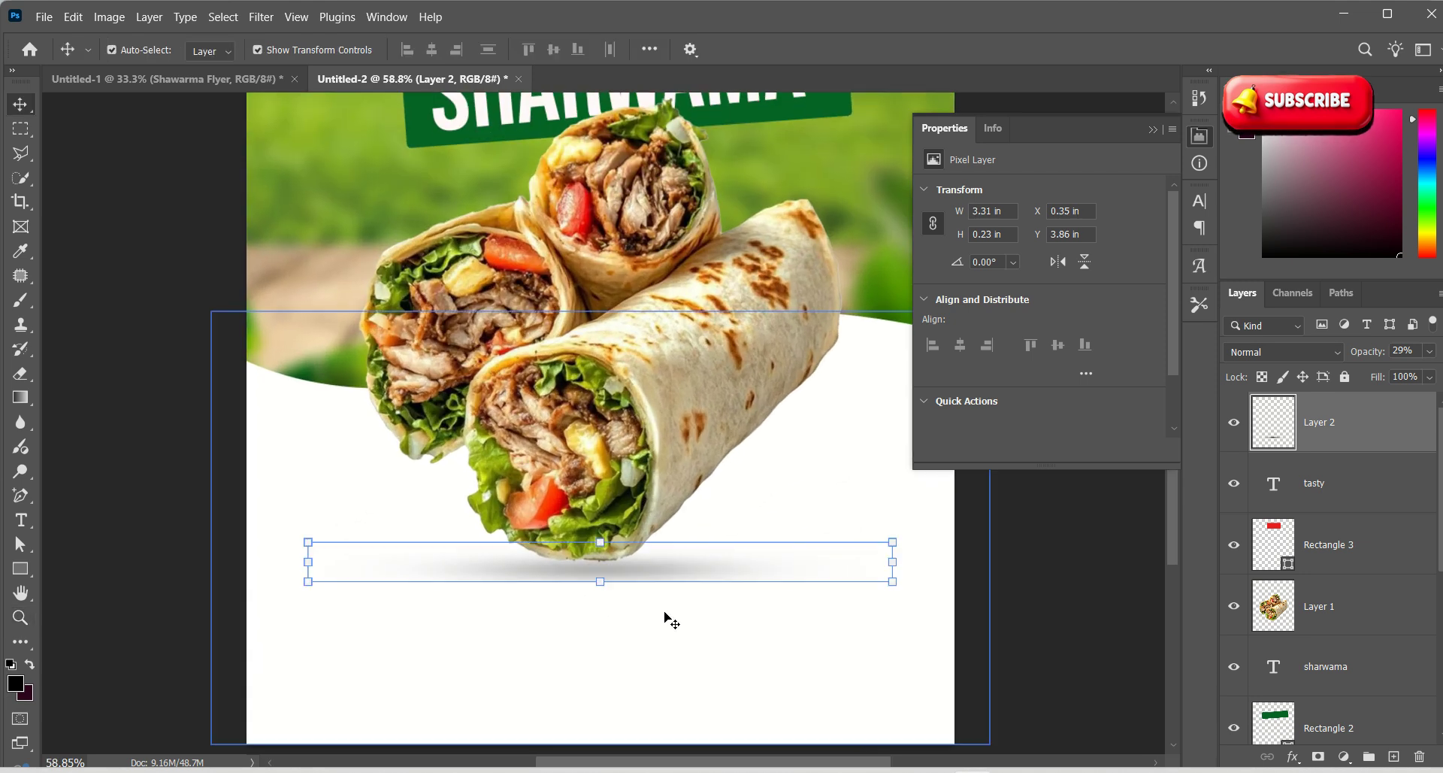
pyautogui.click(659, 514)
pyautogui.press('z')
pyautogui.moveTo(667, 512); pyautogui.dragTo(553, 469)
pyautogui.moveTo(599, 565); pyautogui.dragTo(636, 603)
pyautogui.press('v')
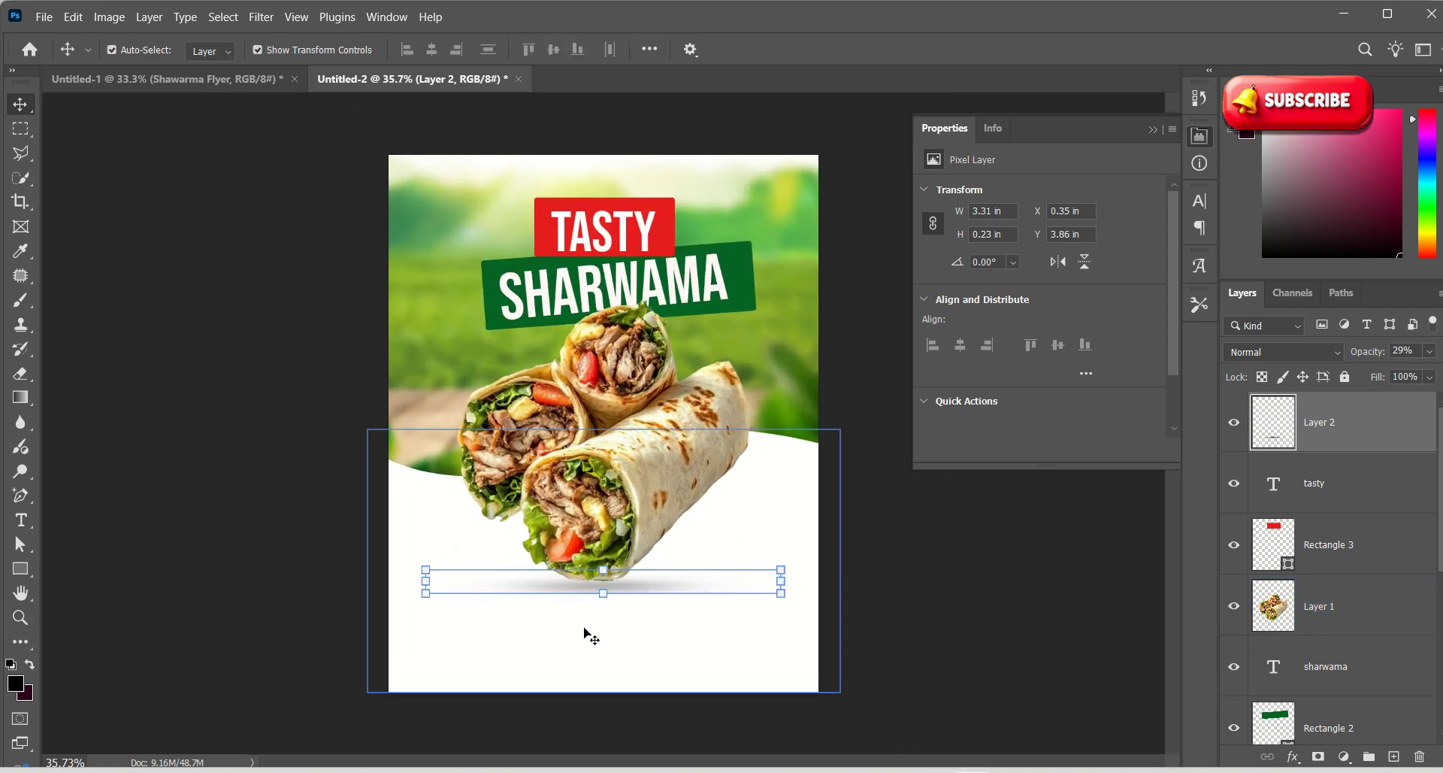
# Add Lorem Ipsum placeholder text lines below the wrap with the Type tool
pyautogui.click(21, 520)
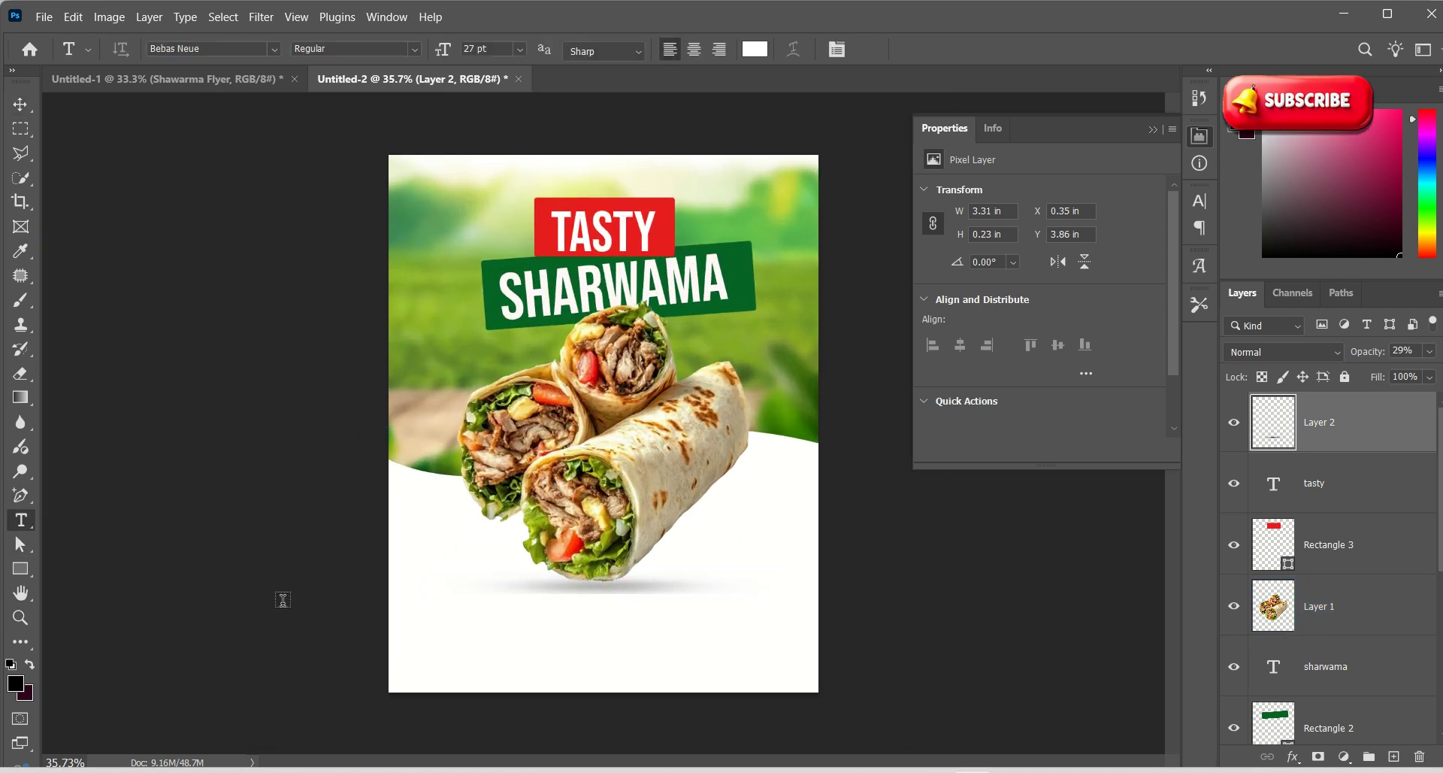
pyautogui.click(501, 645)
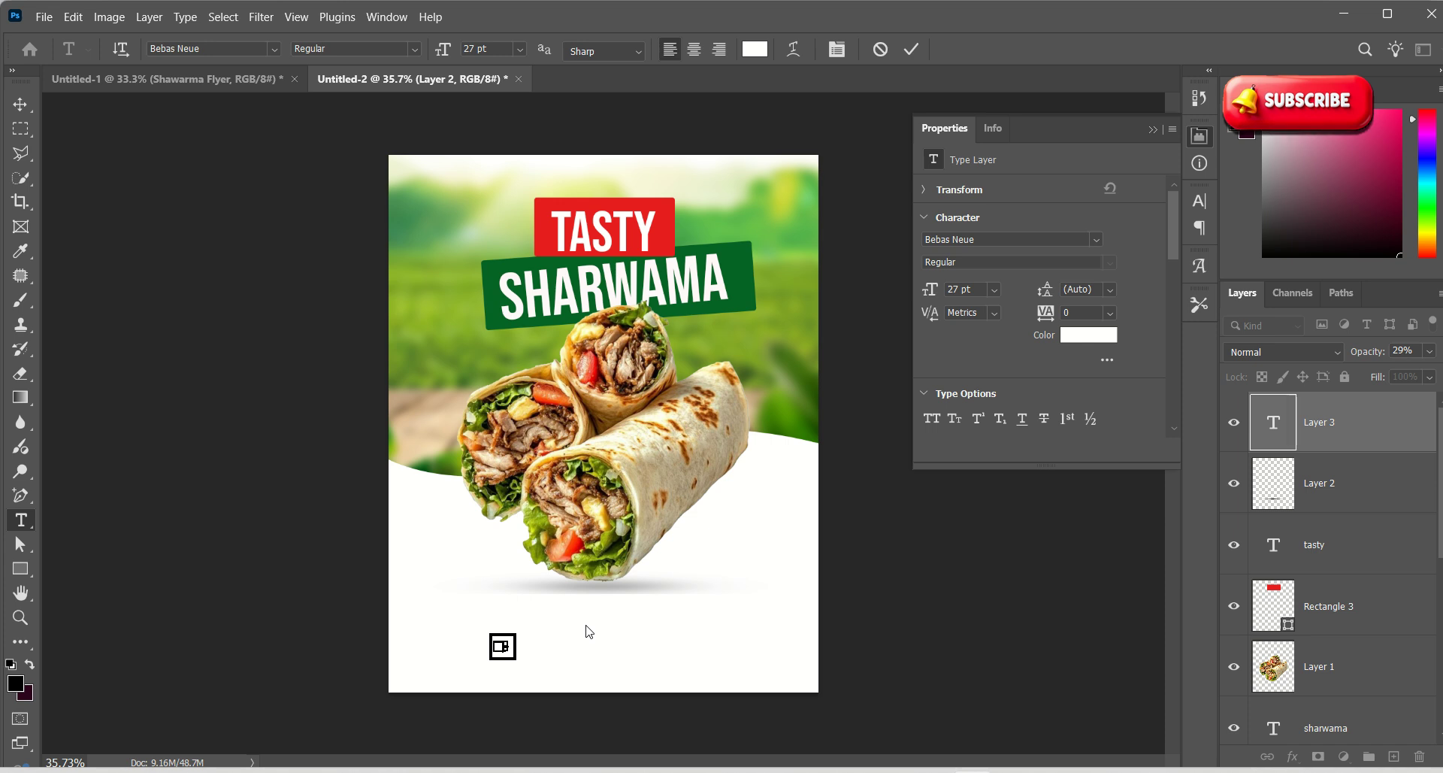
pyautogui.click(913, 49)
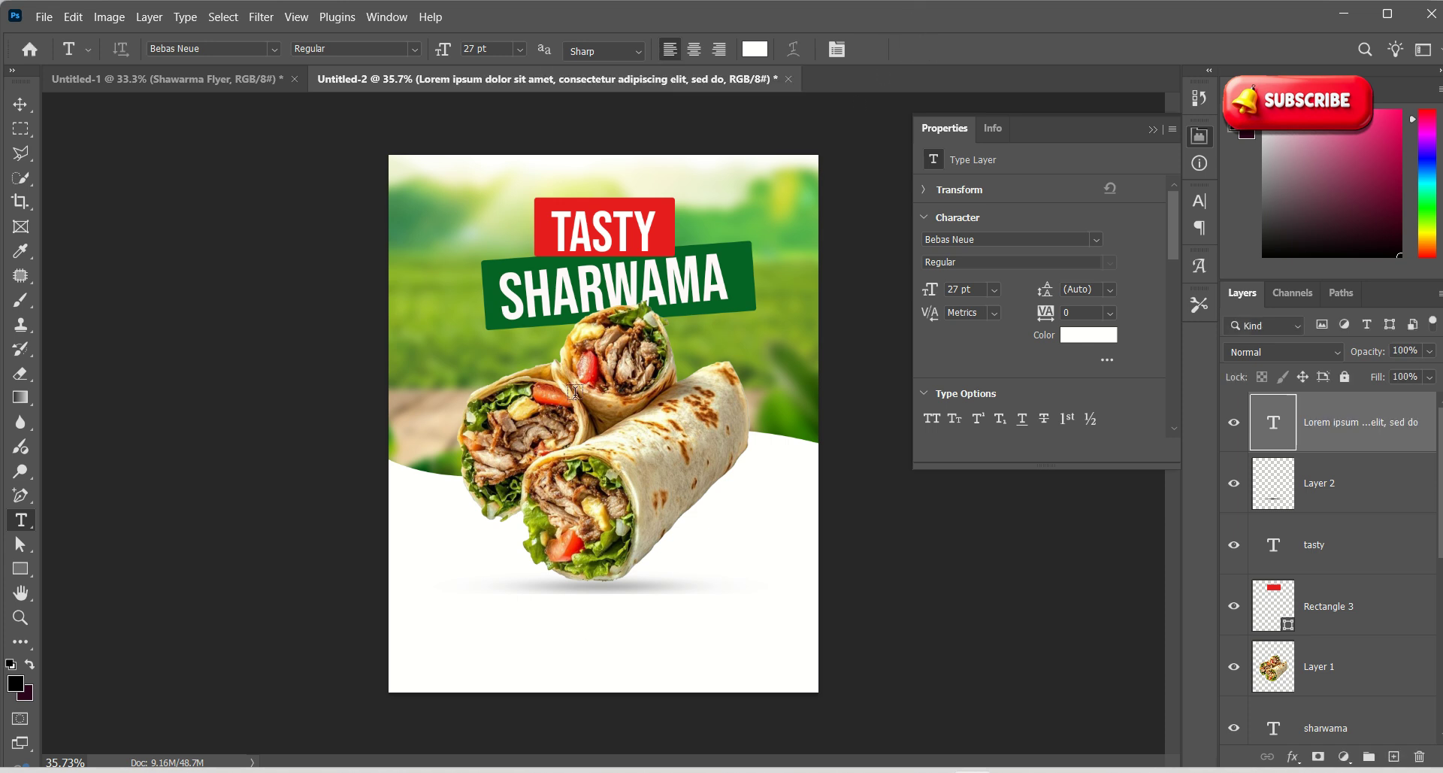
pyautogui.click(515, 605)
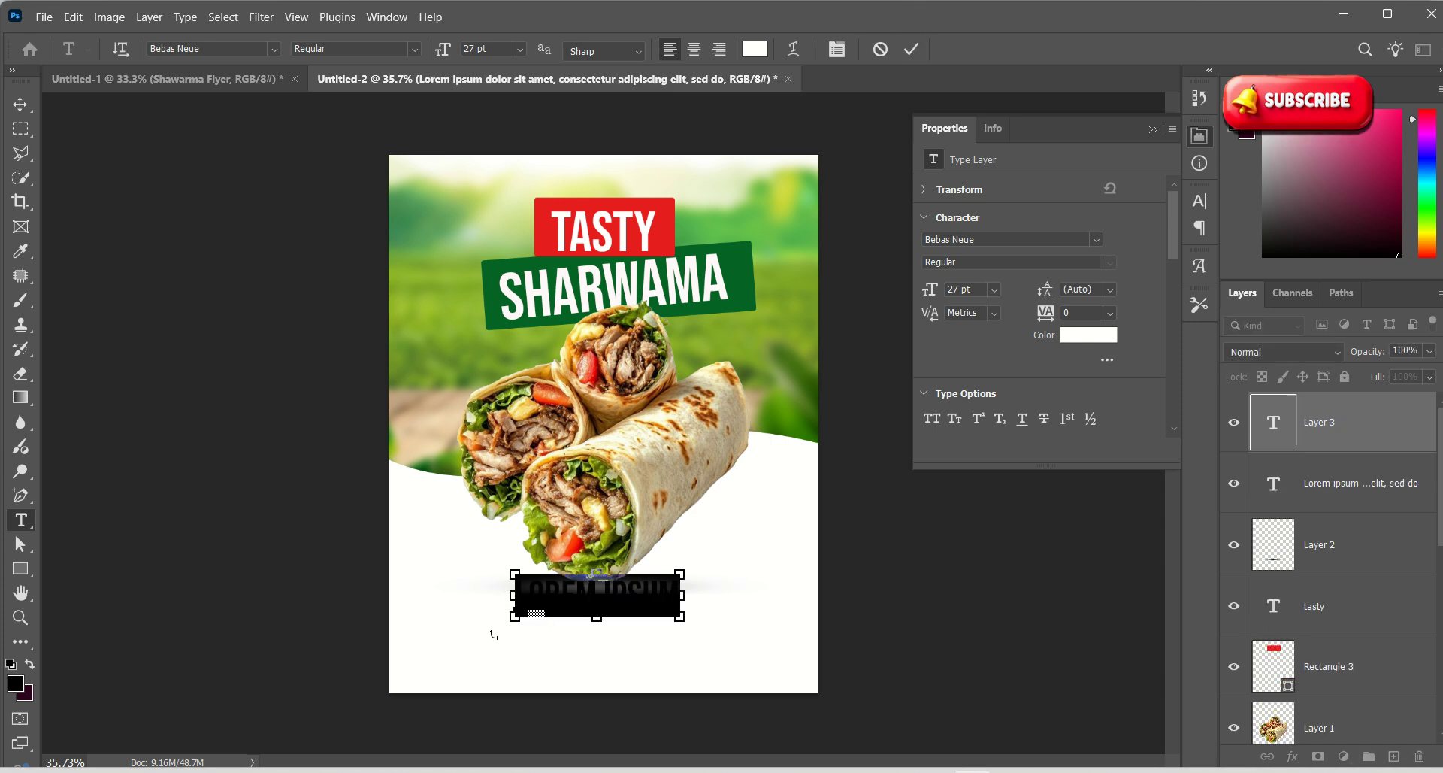
pyautogui.click(912, 50)
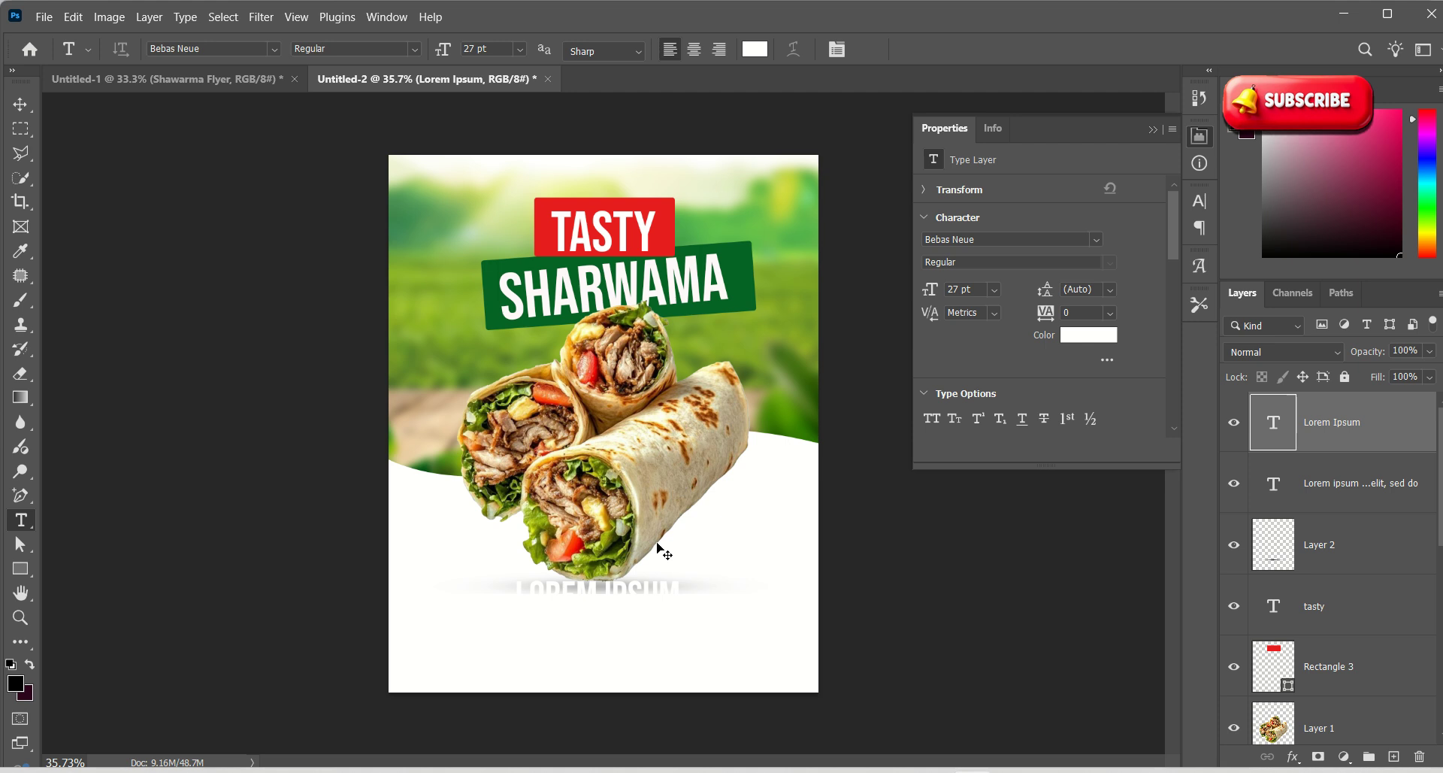
pyautogui.moveTo(509, 638); pyautogui.dragTo(522, 638)
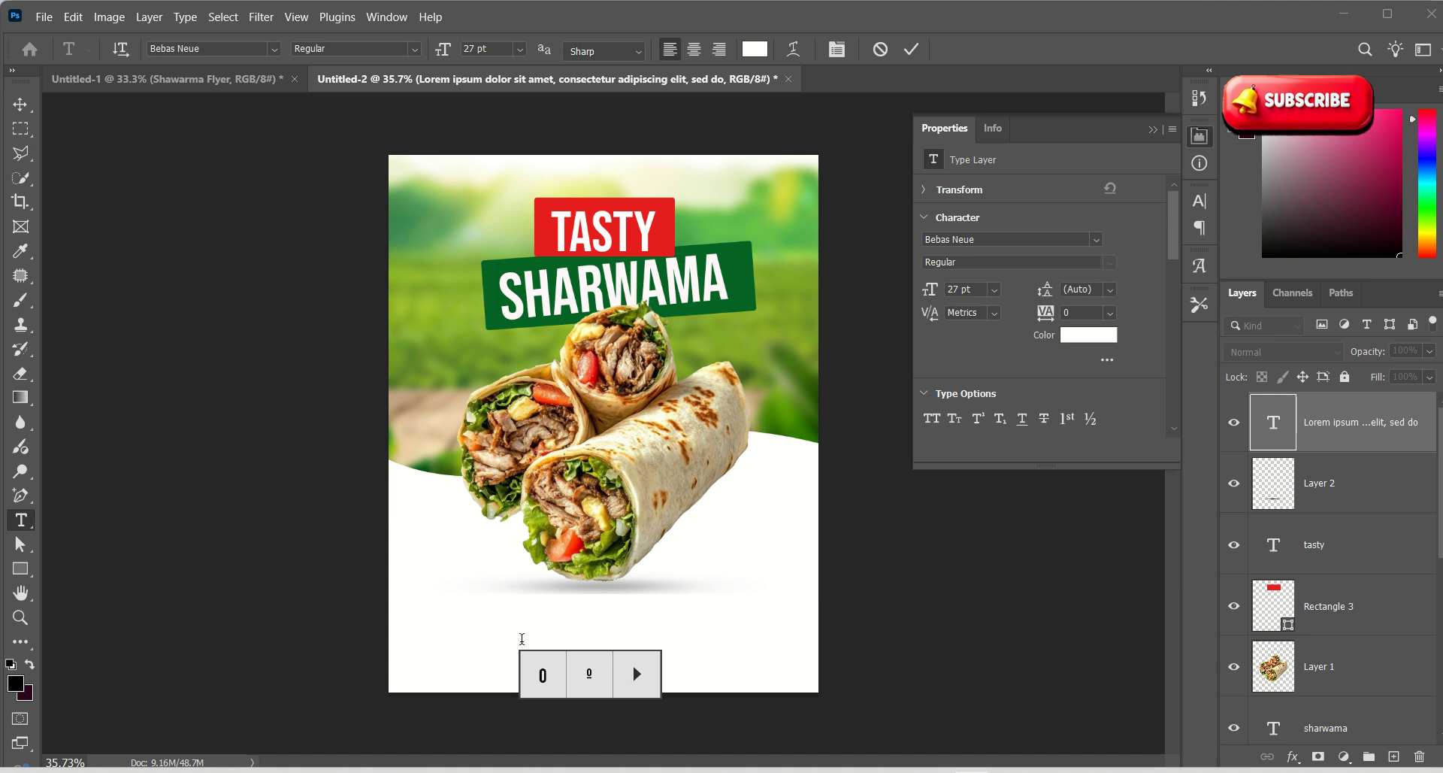
pyautogui.click(521, 638)
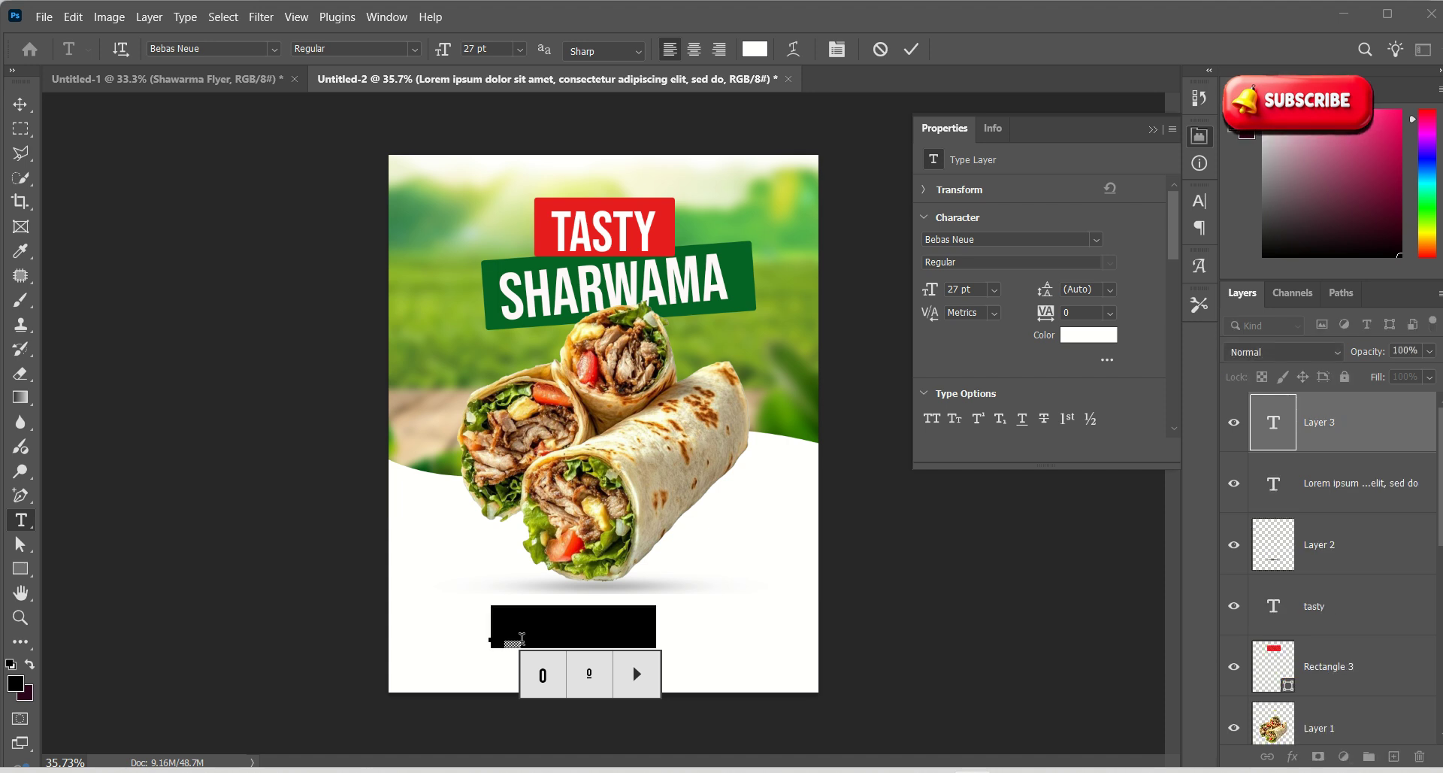
# Enlarge the Lorem Ipsum placeholder to 45.06 pt, centre it below the wrap, and select its text
pyautogui.click(20, 104)
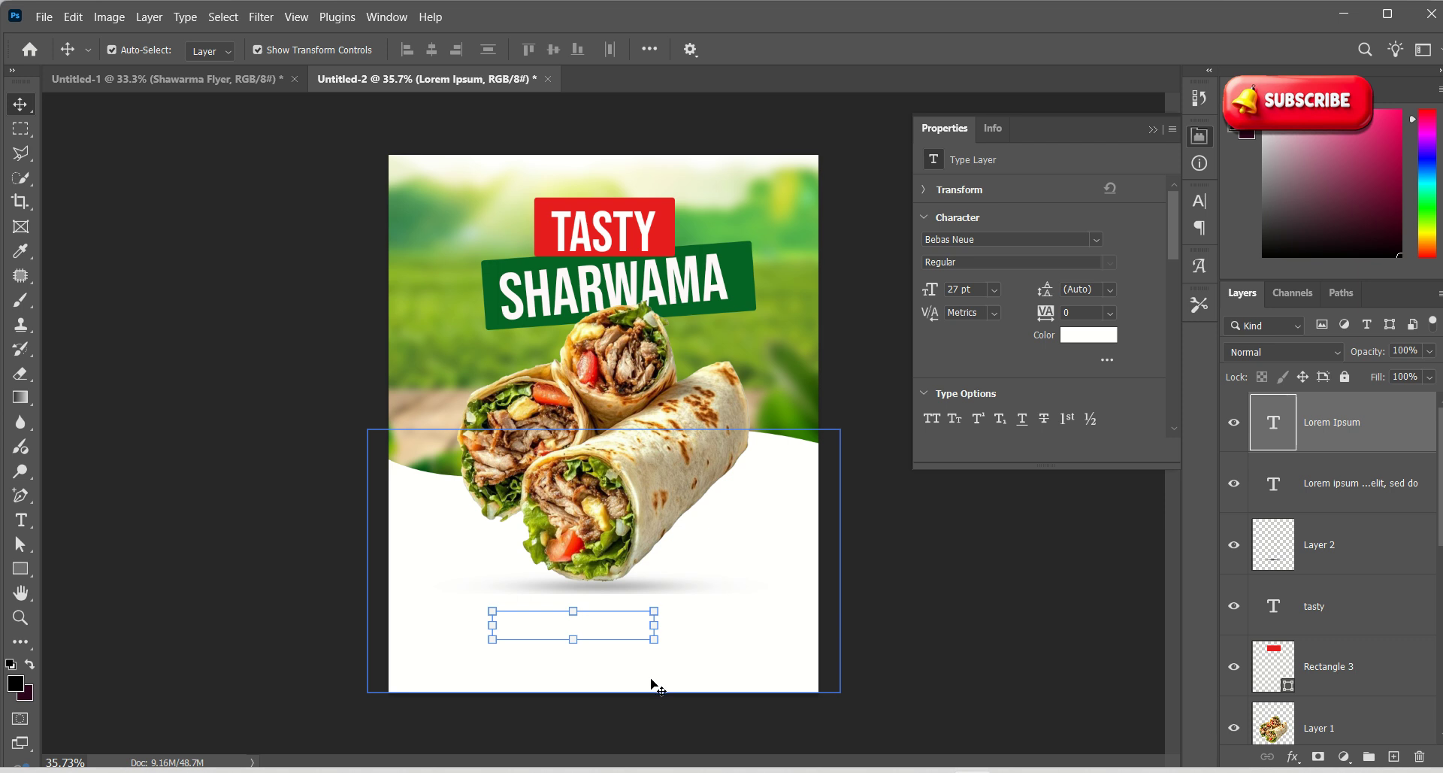
pyautogui.moveTo(665, 619); pyautogui.dragTo(748, 631)
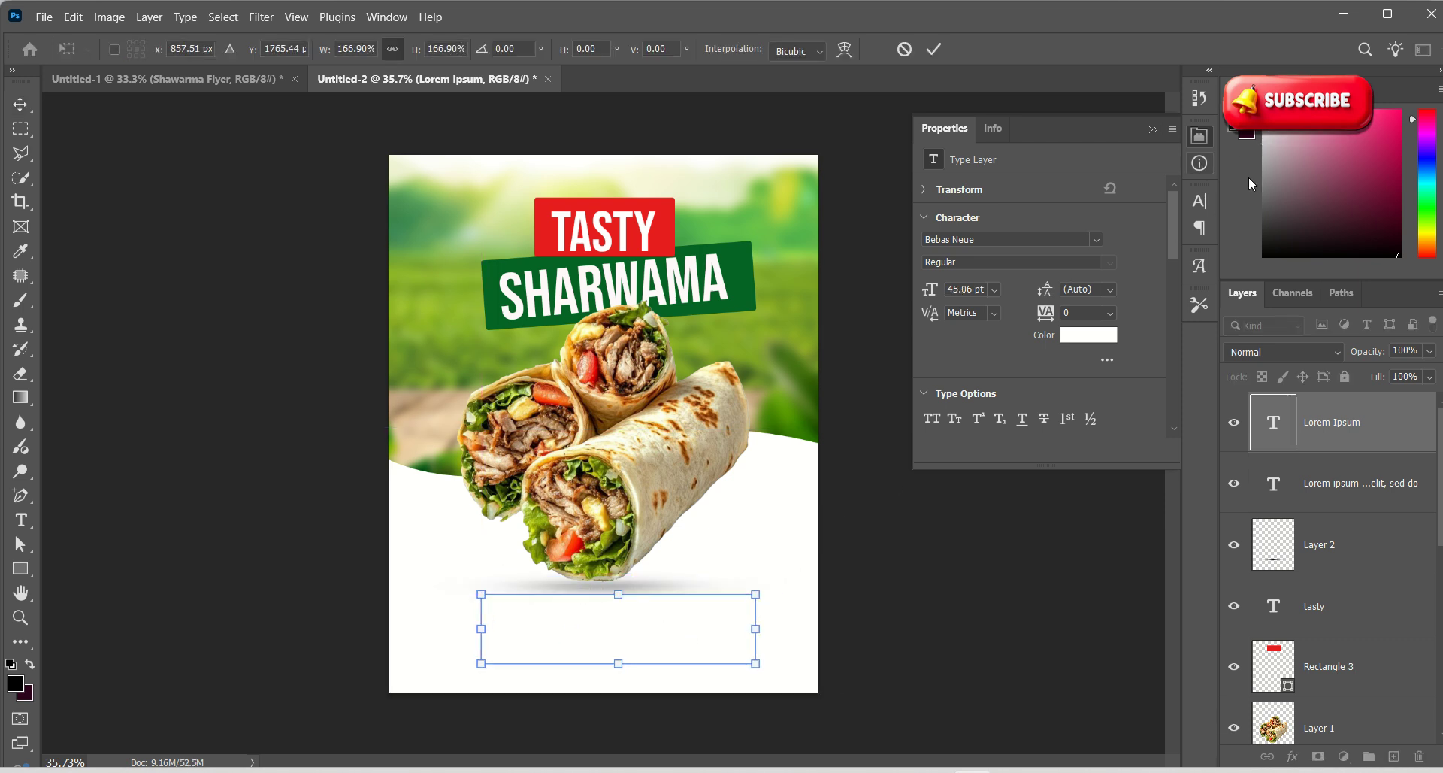
pyautogui.click(1286, 252)
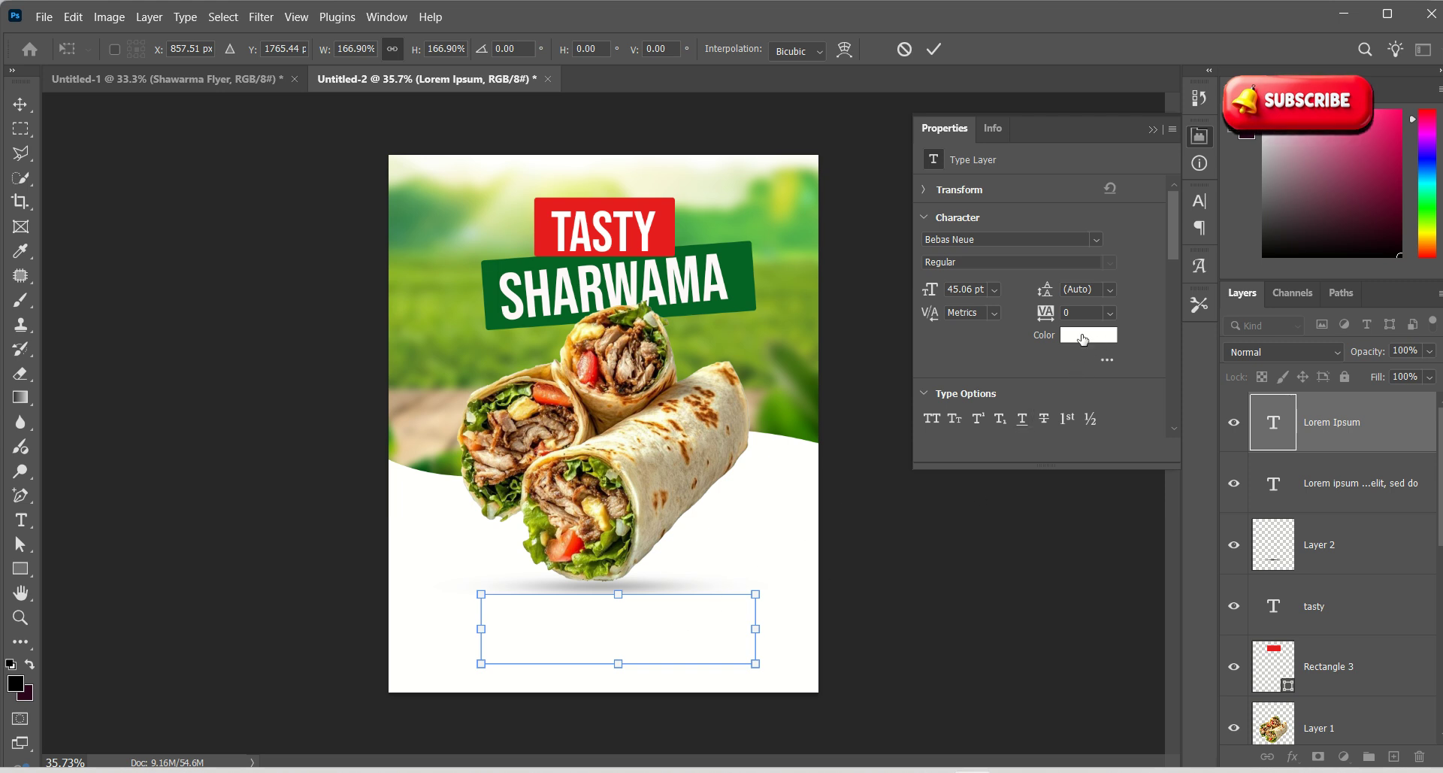
pyautogui.click(25, 116)
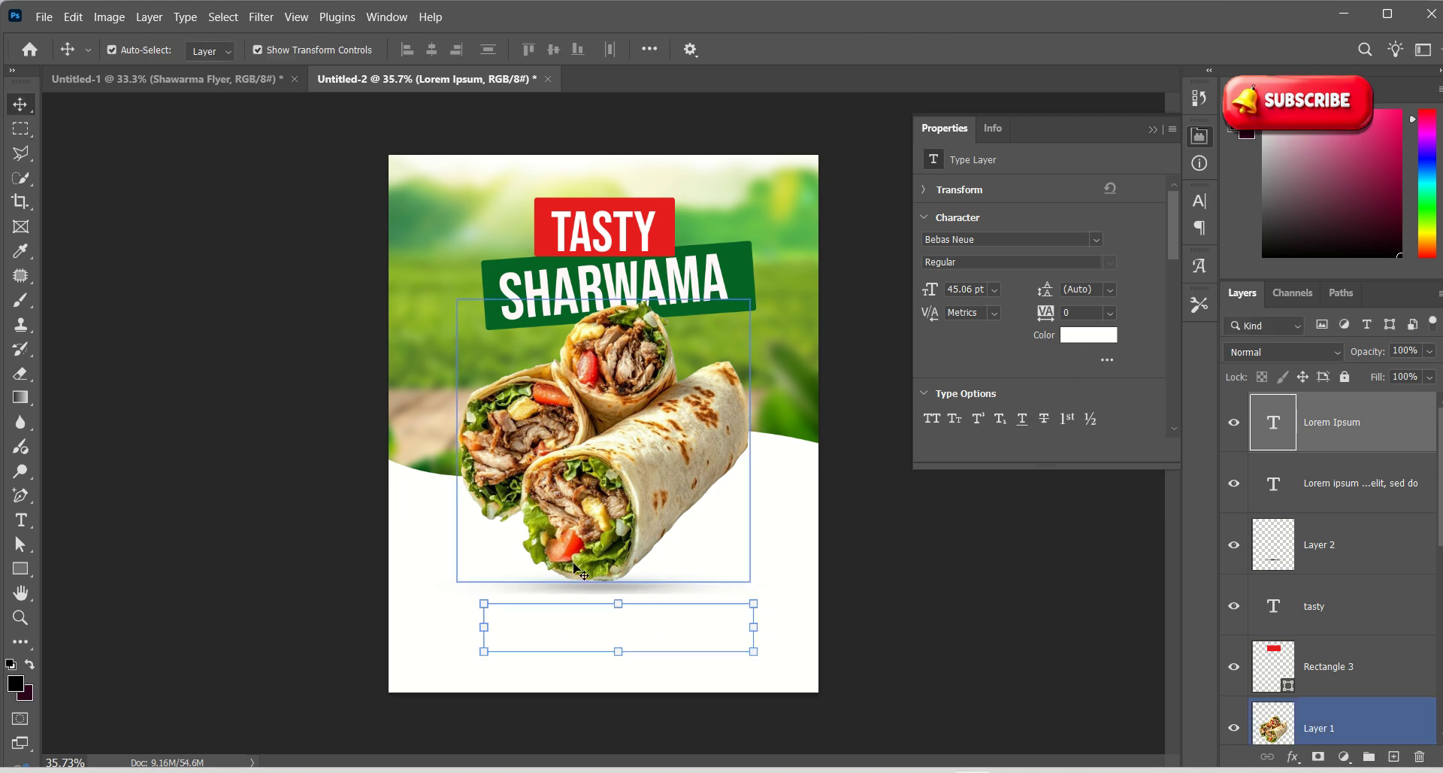
pyautogui.doubleClick(590, 631)
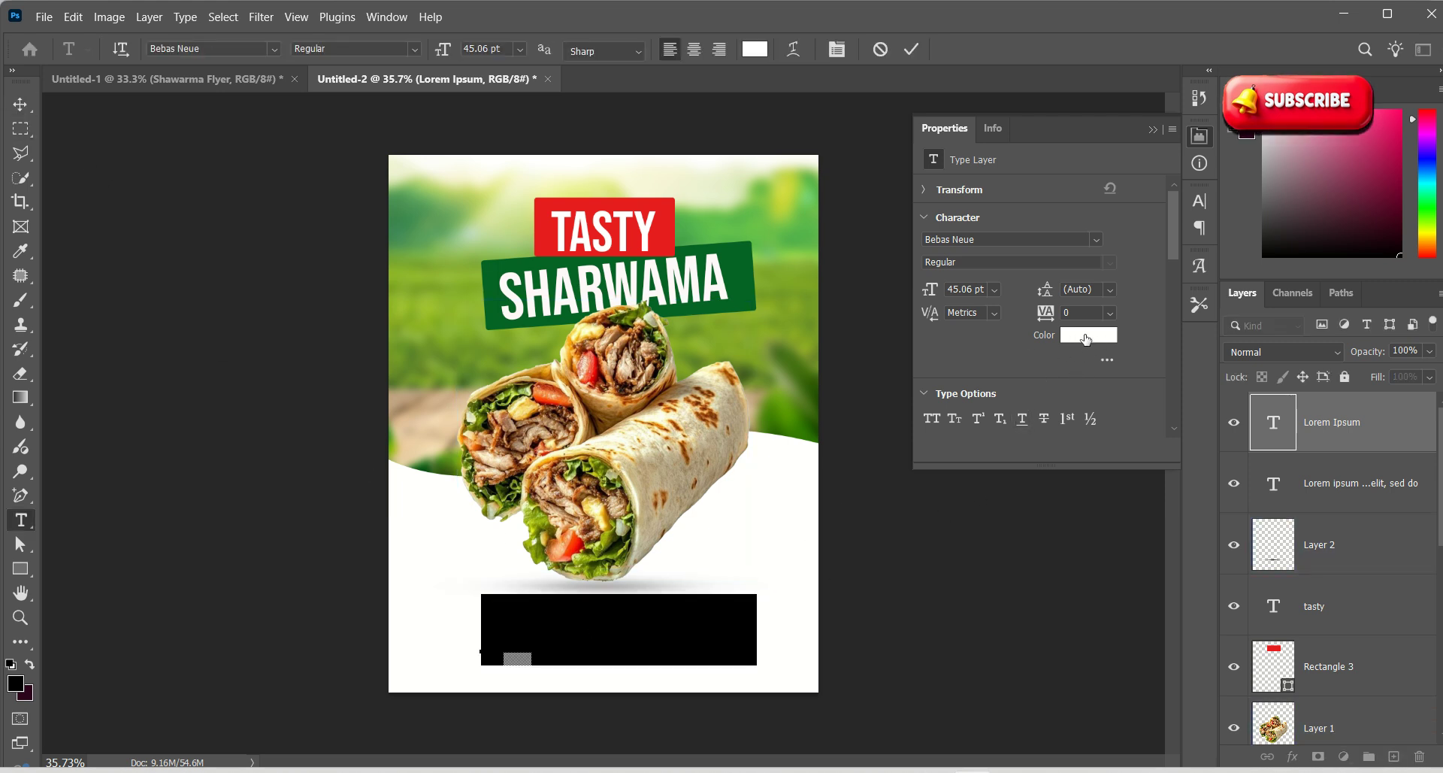
# Colour the placeholder text near-black #110202 and replace it with the contact phone number
pyautogui.click(1087, 339)
pyautogui.click(936, 426)
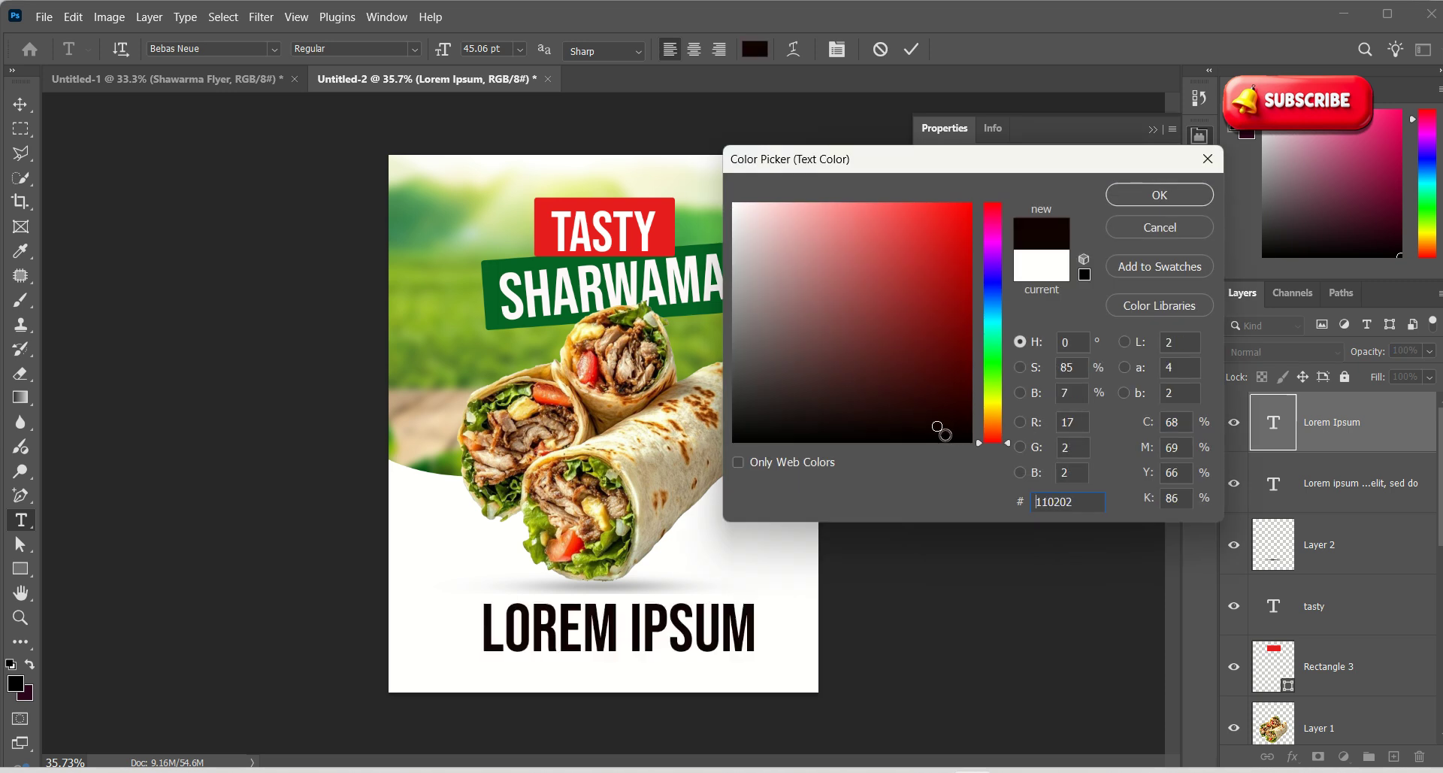
pyautogui.click(1161, 199)
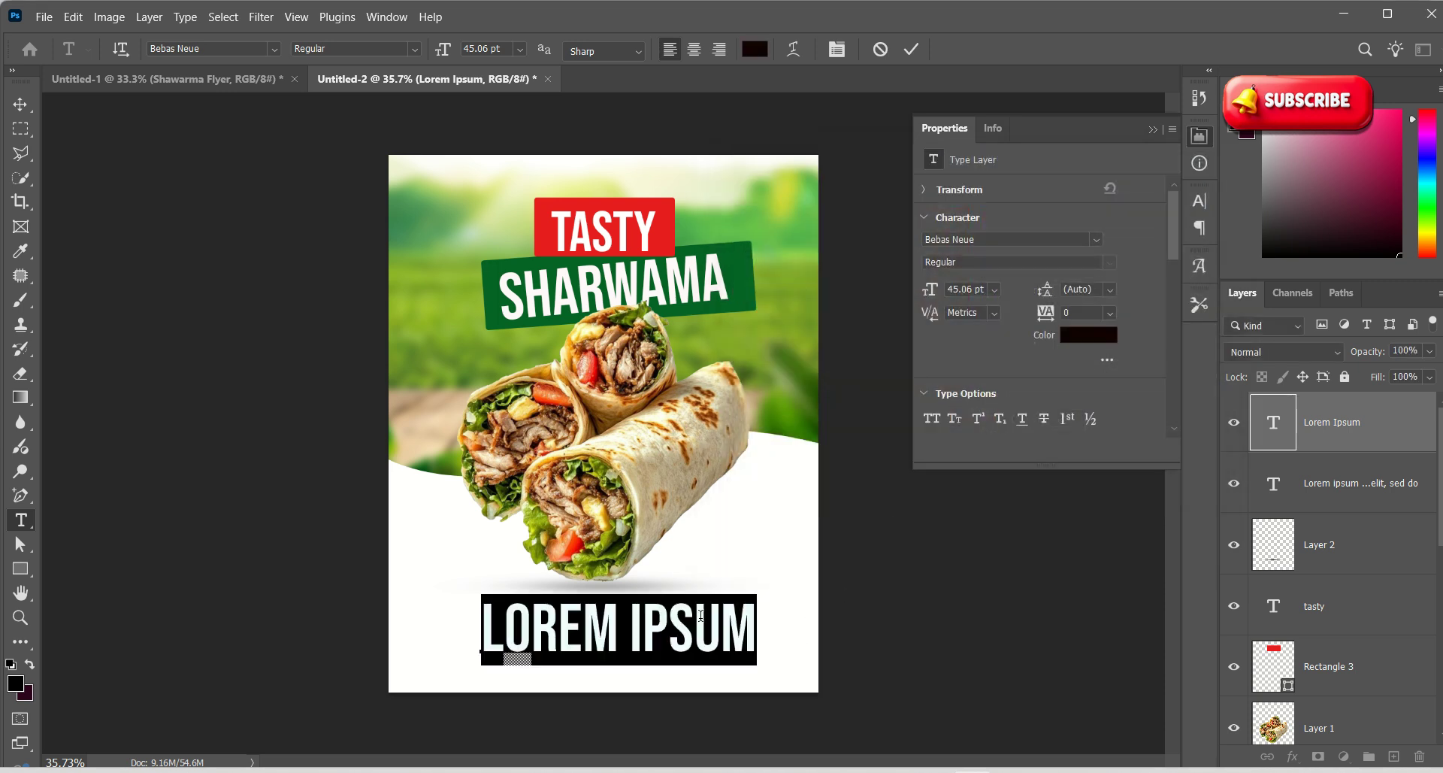
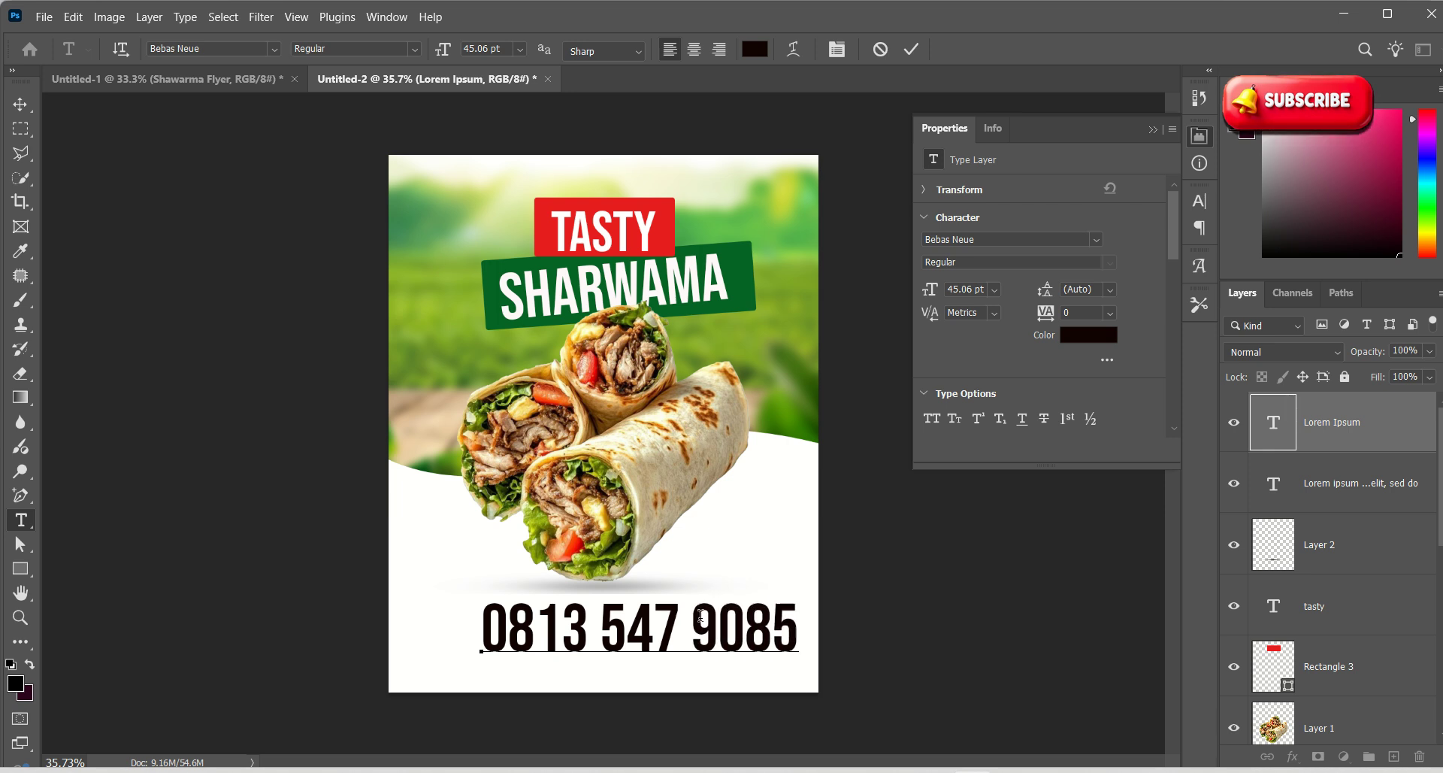
pyautogui.click(21, 104)
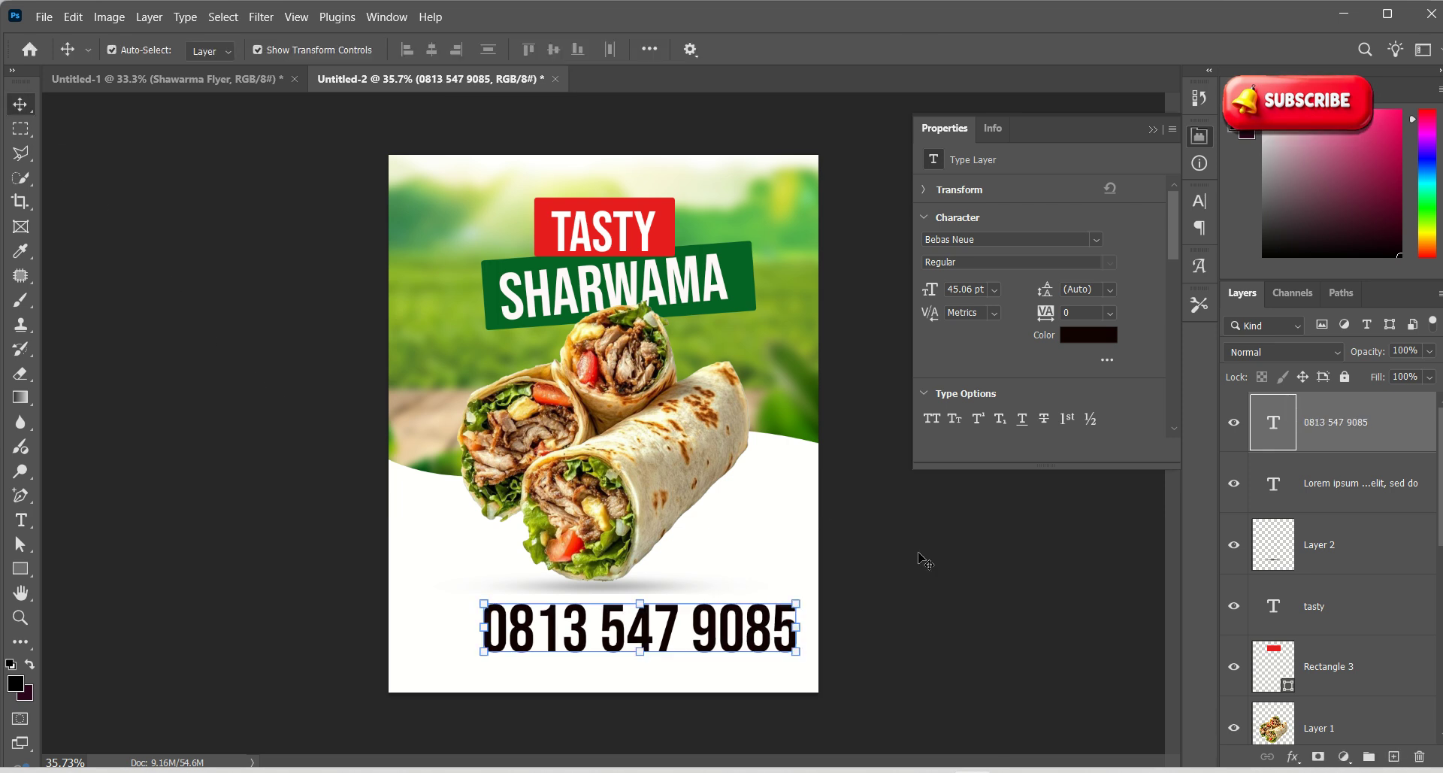
# Scale the phone number down to about 55% and re-centre it, then undo the drag
pyautogui.hotkey('ctrl', 't')
pyautogui.moveTo(791, 606); pyautogui.dragTo(663, 653)
pyautogui.hotkey('ctrl', 'z')
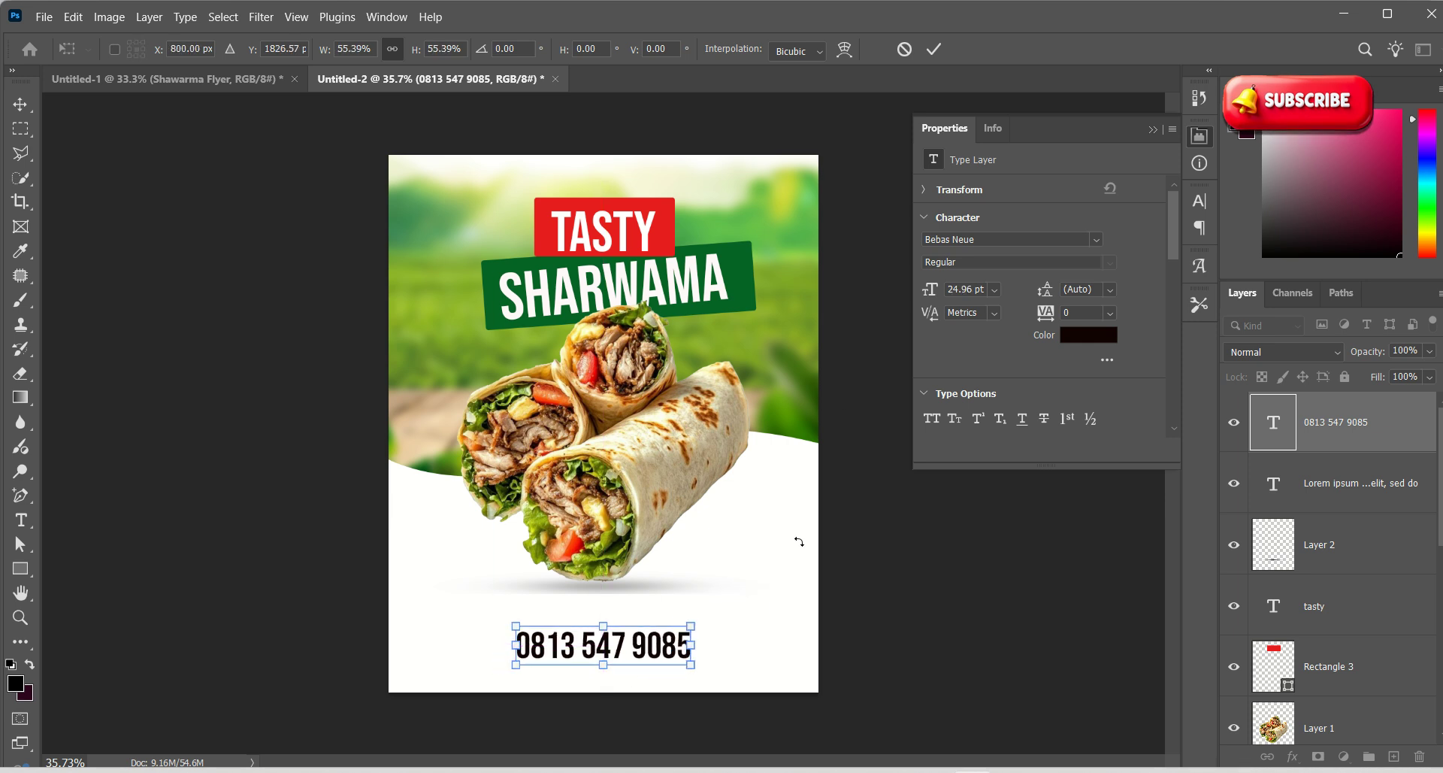
# Add a CONTACT text line near the phone number, move it, and scale it down
pyautogui.click(934, 49)
pyautogui.press('z')
pyautogui.click(596, 673)
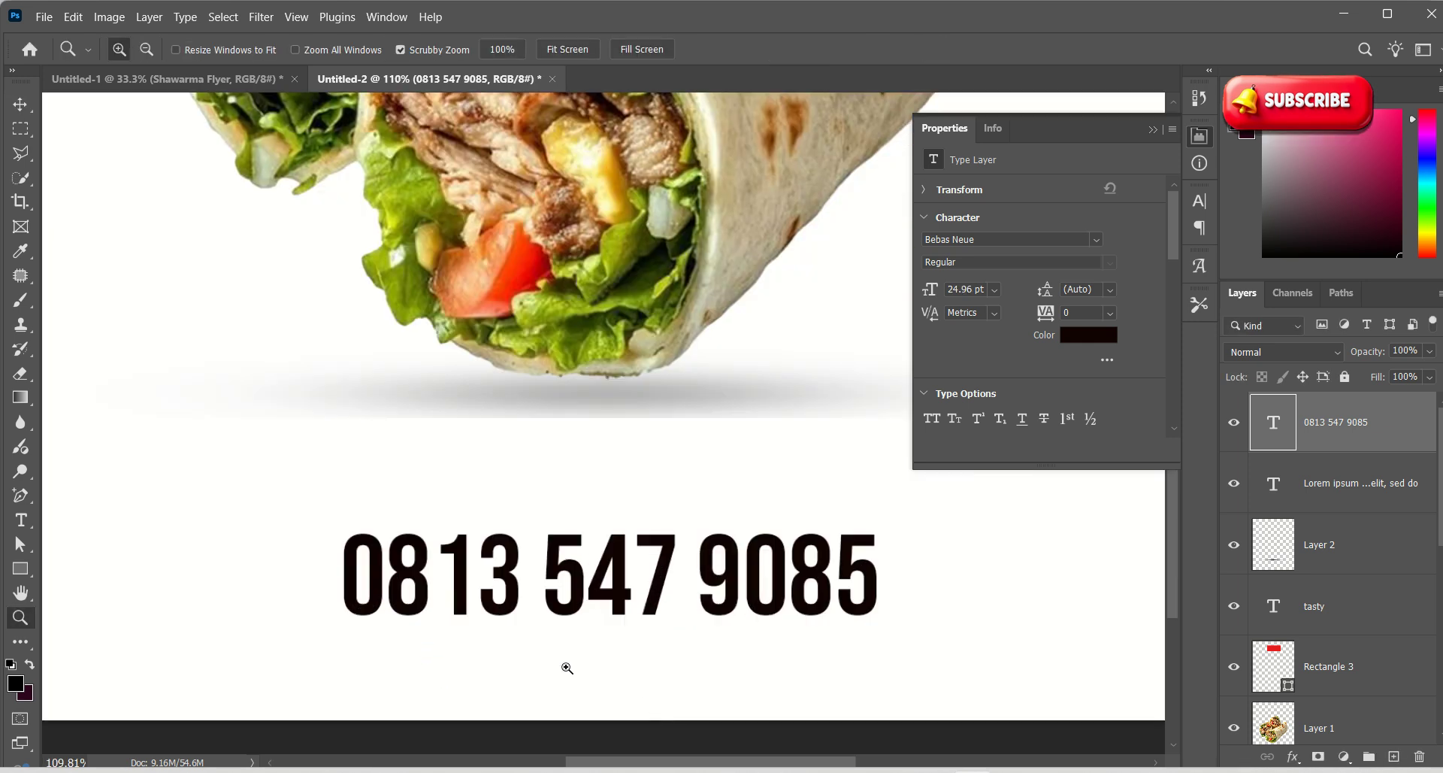
pyautogui.press('v')
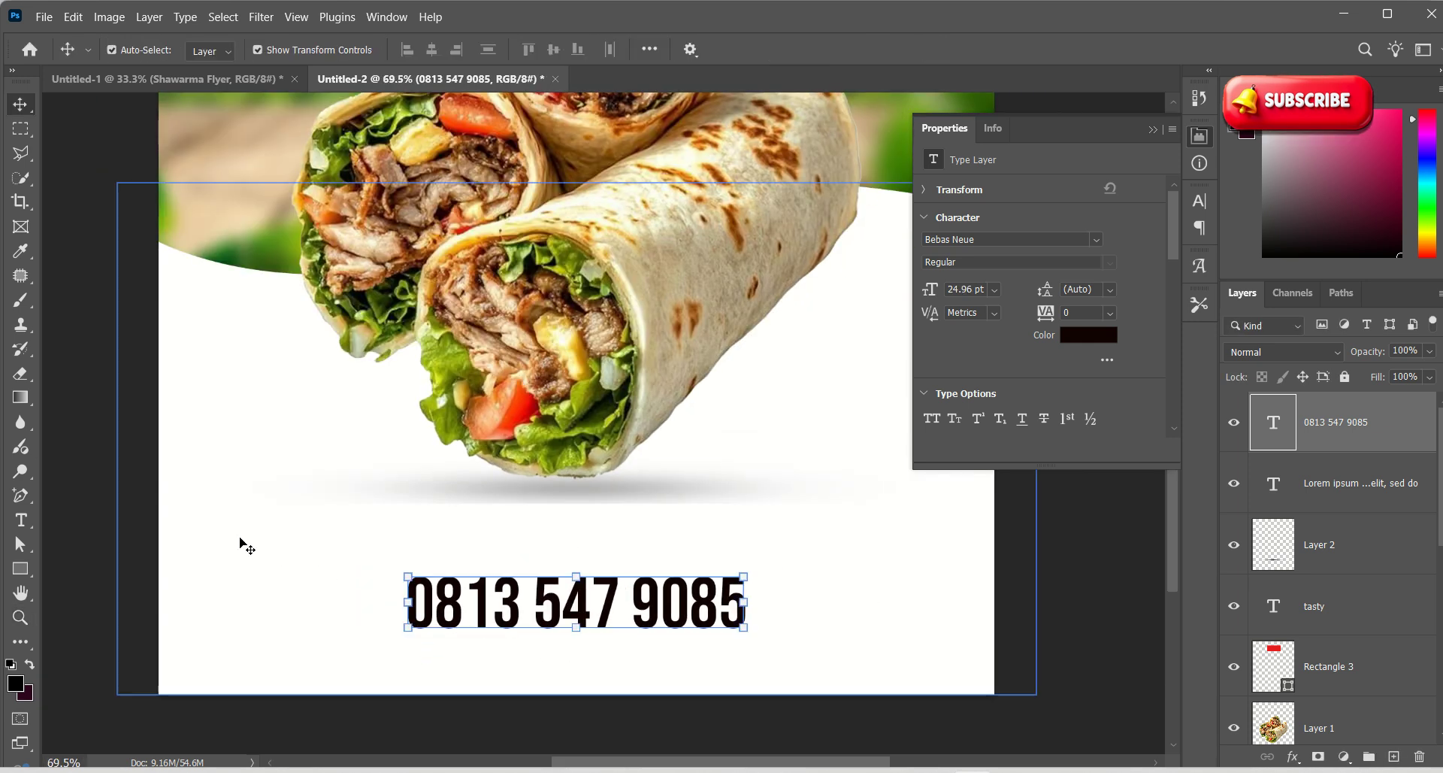
pyautogui.click(20, 524)
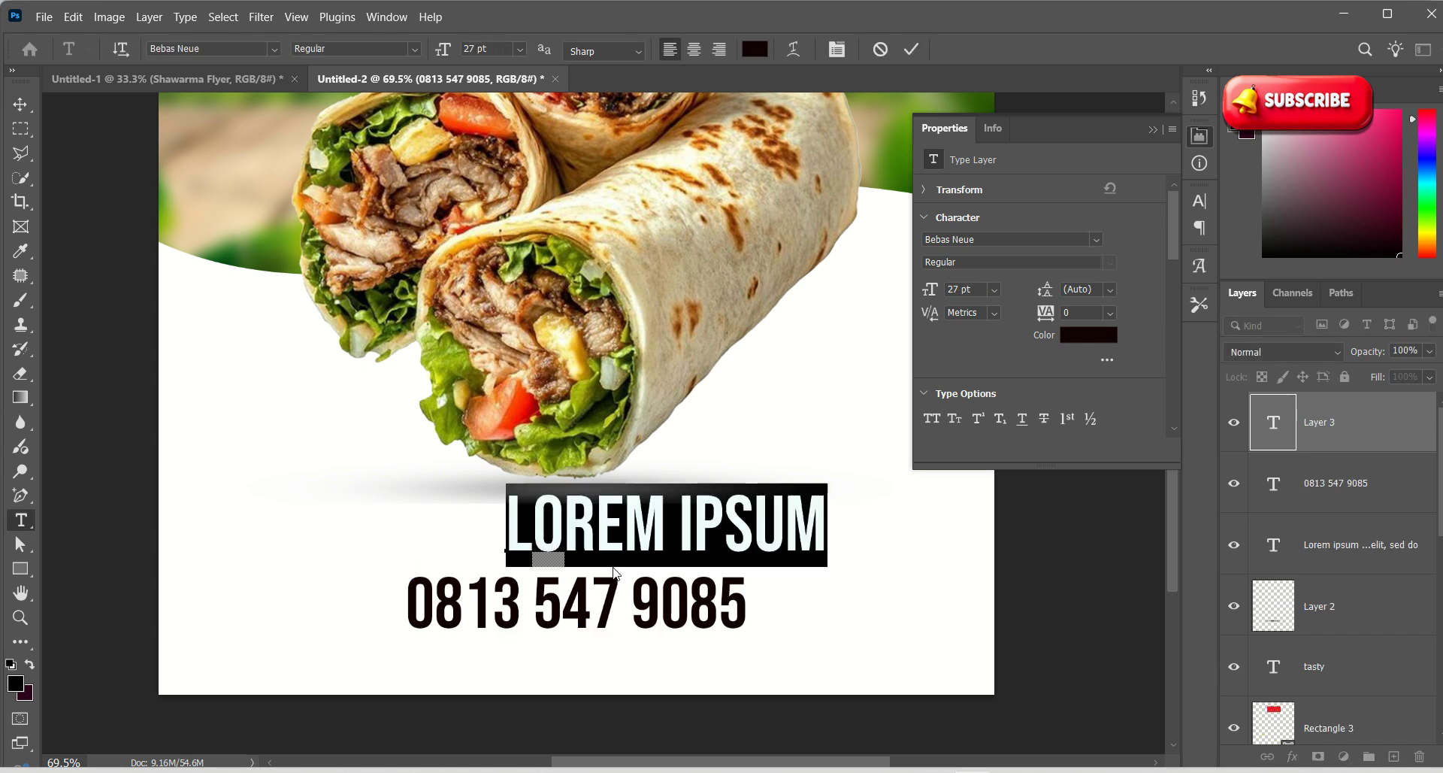
pyautogui.write('CONT')
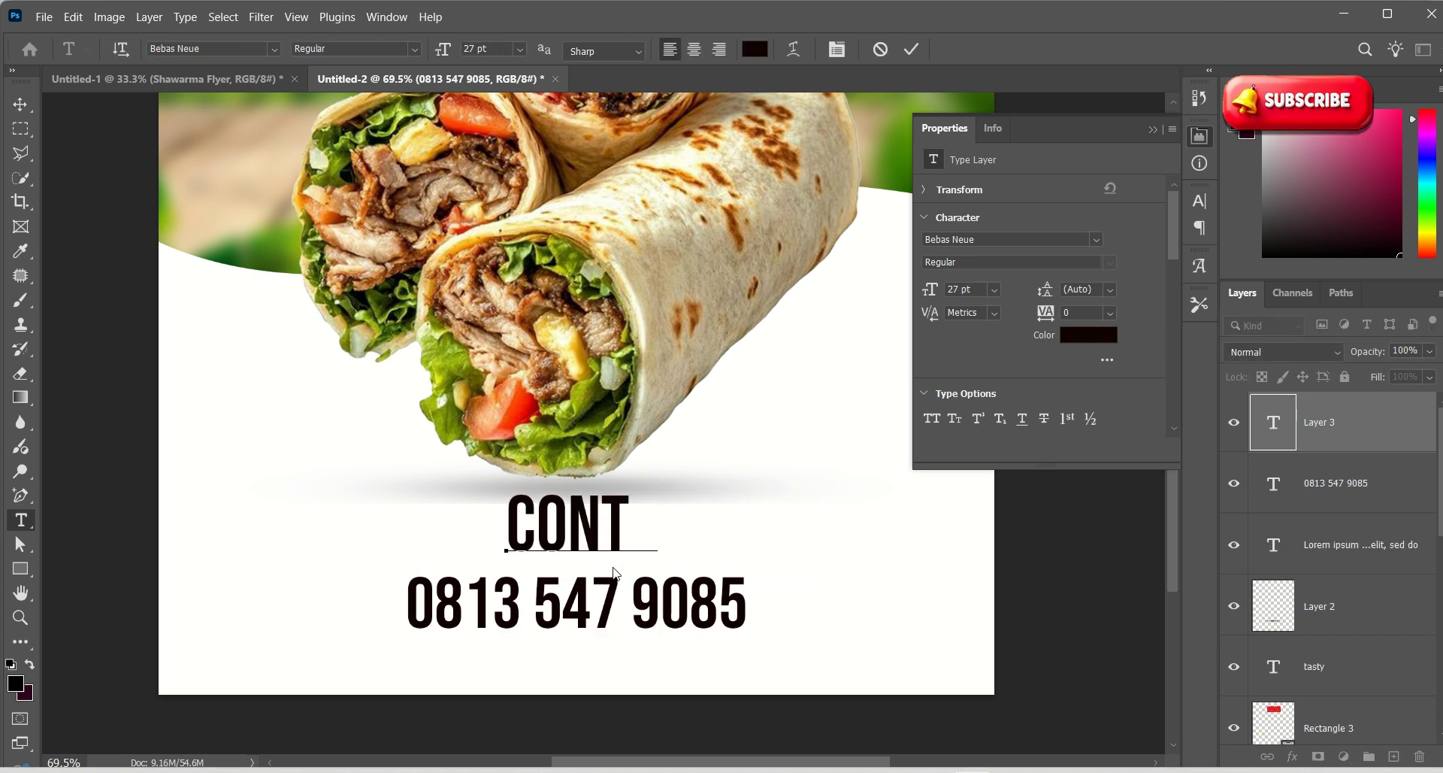
pyautogui.write('ACT')
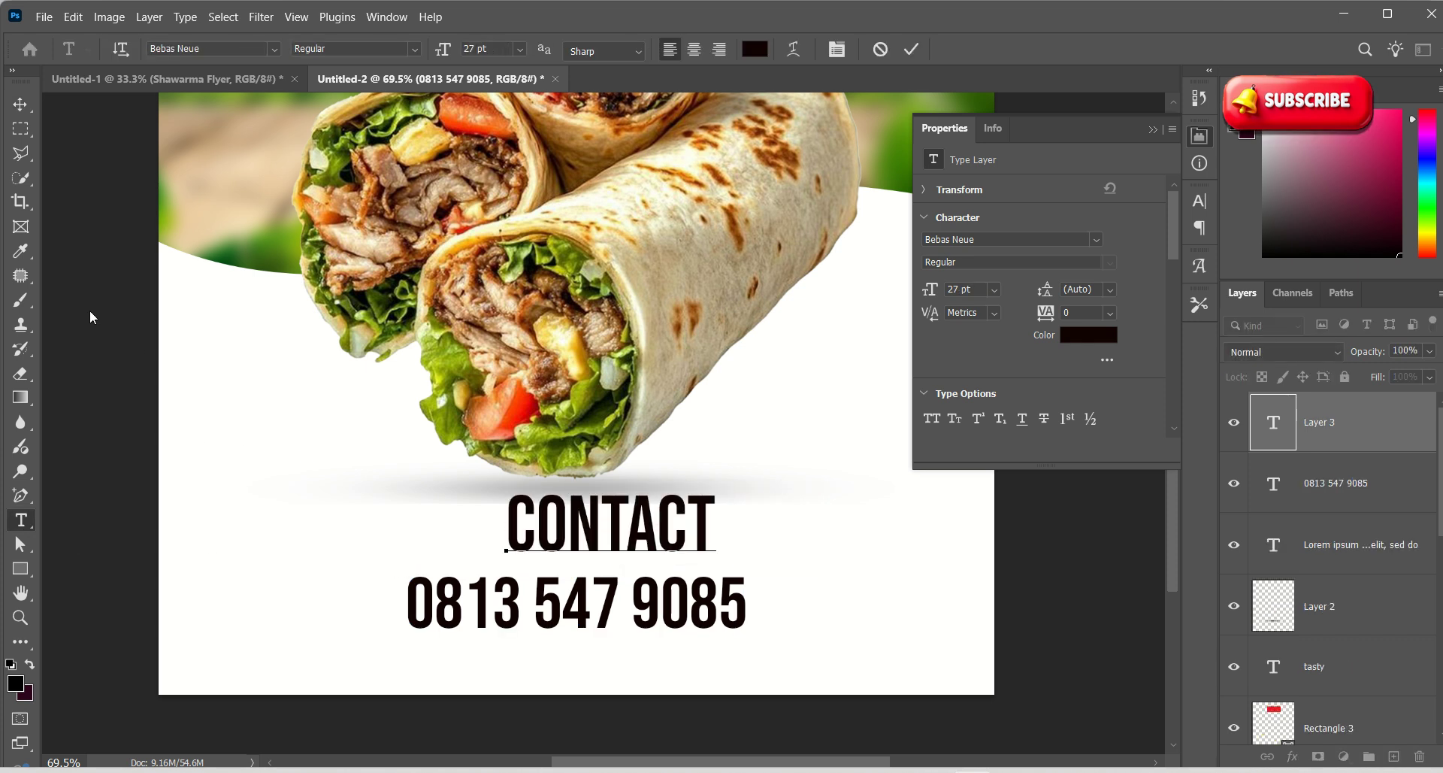
pyautogui.click(21, 103)
pyautogui.moveTo(703, 517); pyautogui.dragTo(638, 519)
pyautogui.hotkey('ctrl', 't')
pyautogui.press('Return')
# Change the label to CONTACT NUMBER and align it horizontally centred with the phone number
pyautogui.doubleClick(605, 557)
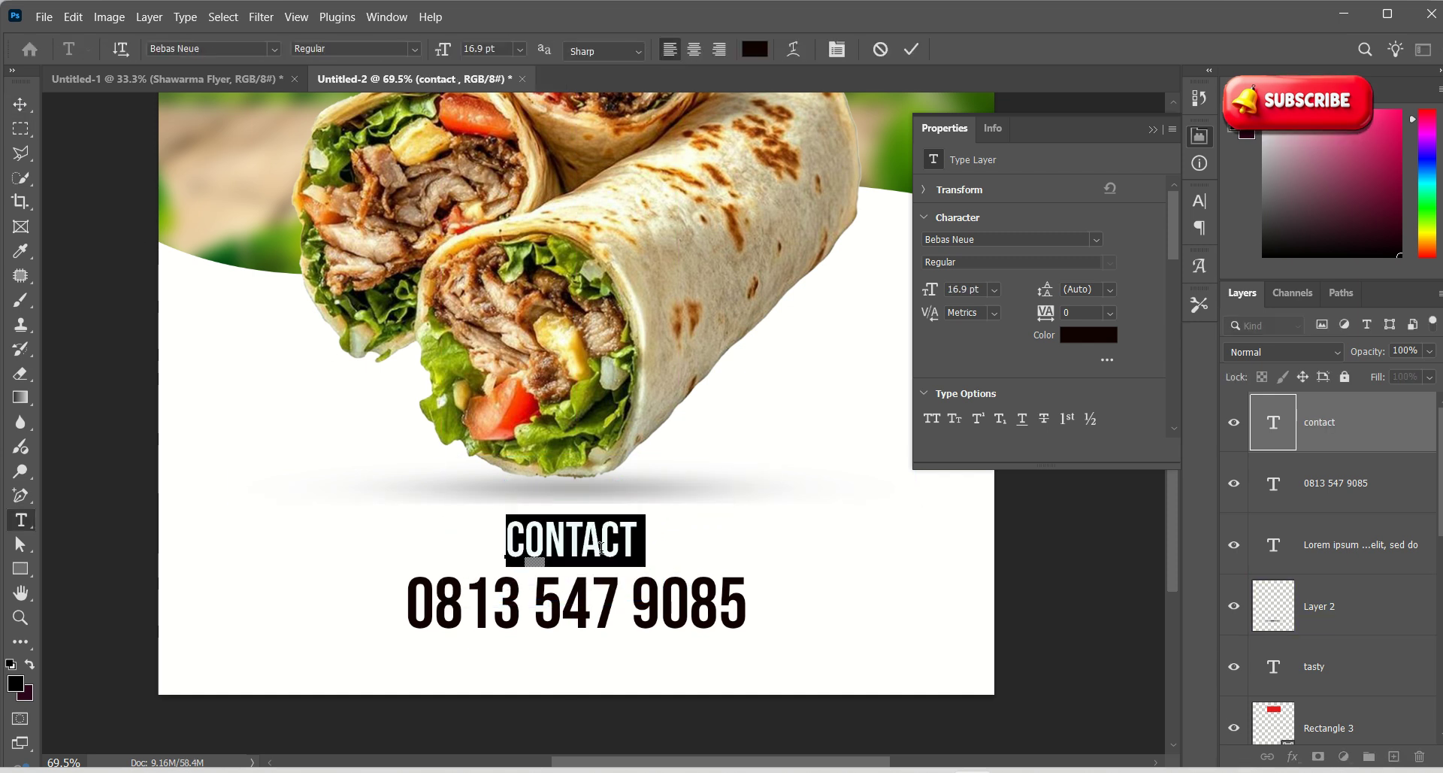
pyautogui.click(635, 539)
pyautogui.write('DET')
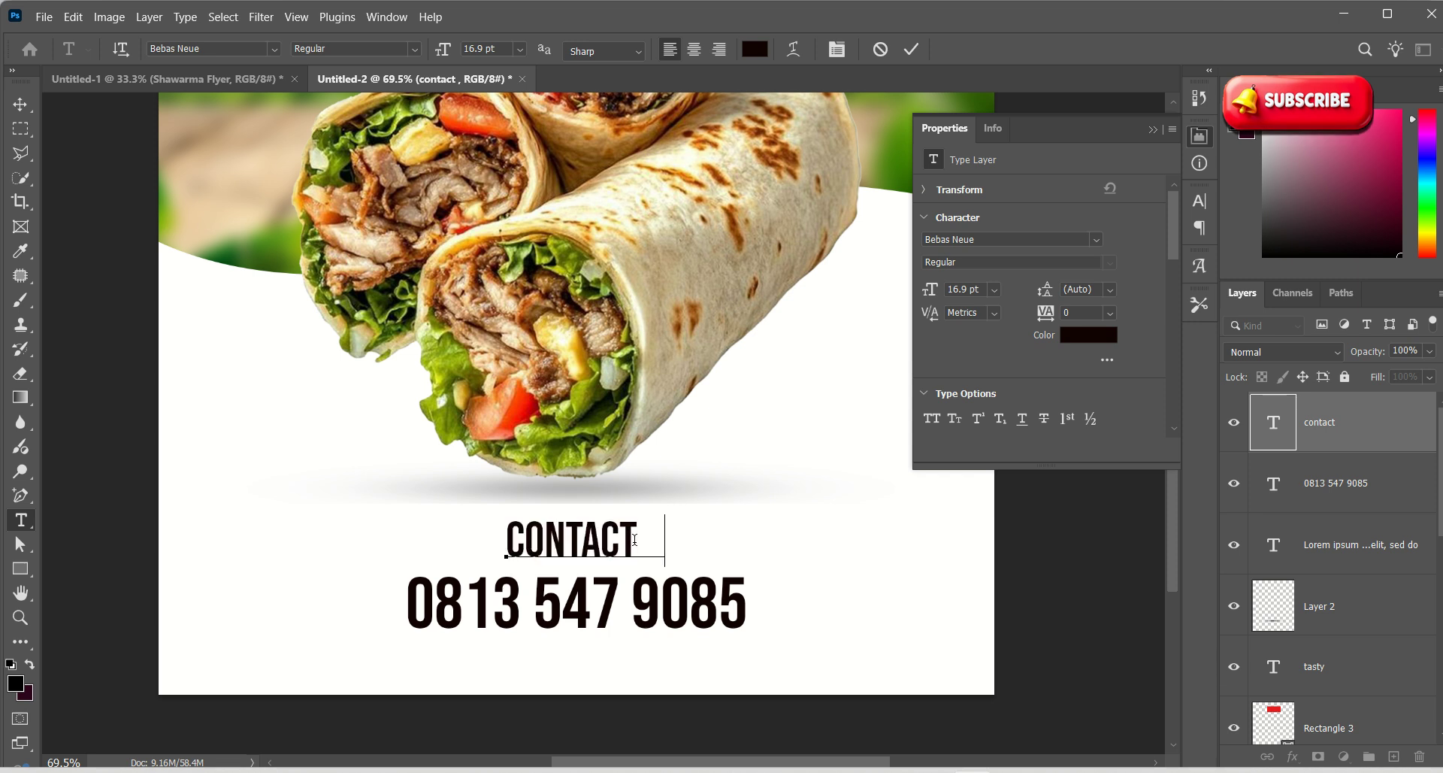
pyautogui.press('BackSpace')
pyautogui.press('BackSpace')
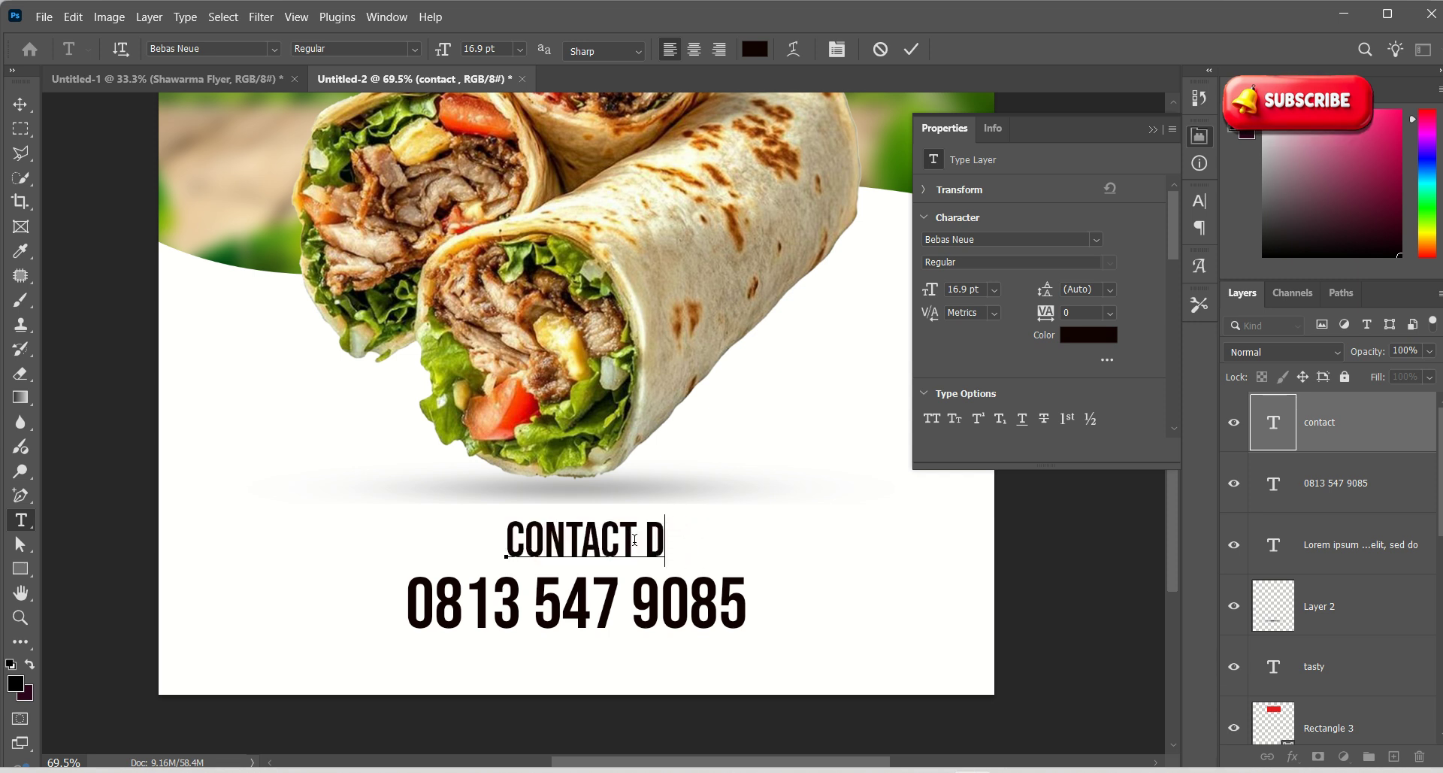
pyautogui.press('BackSpace')
pyautogui.write('NUMBER')
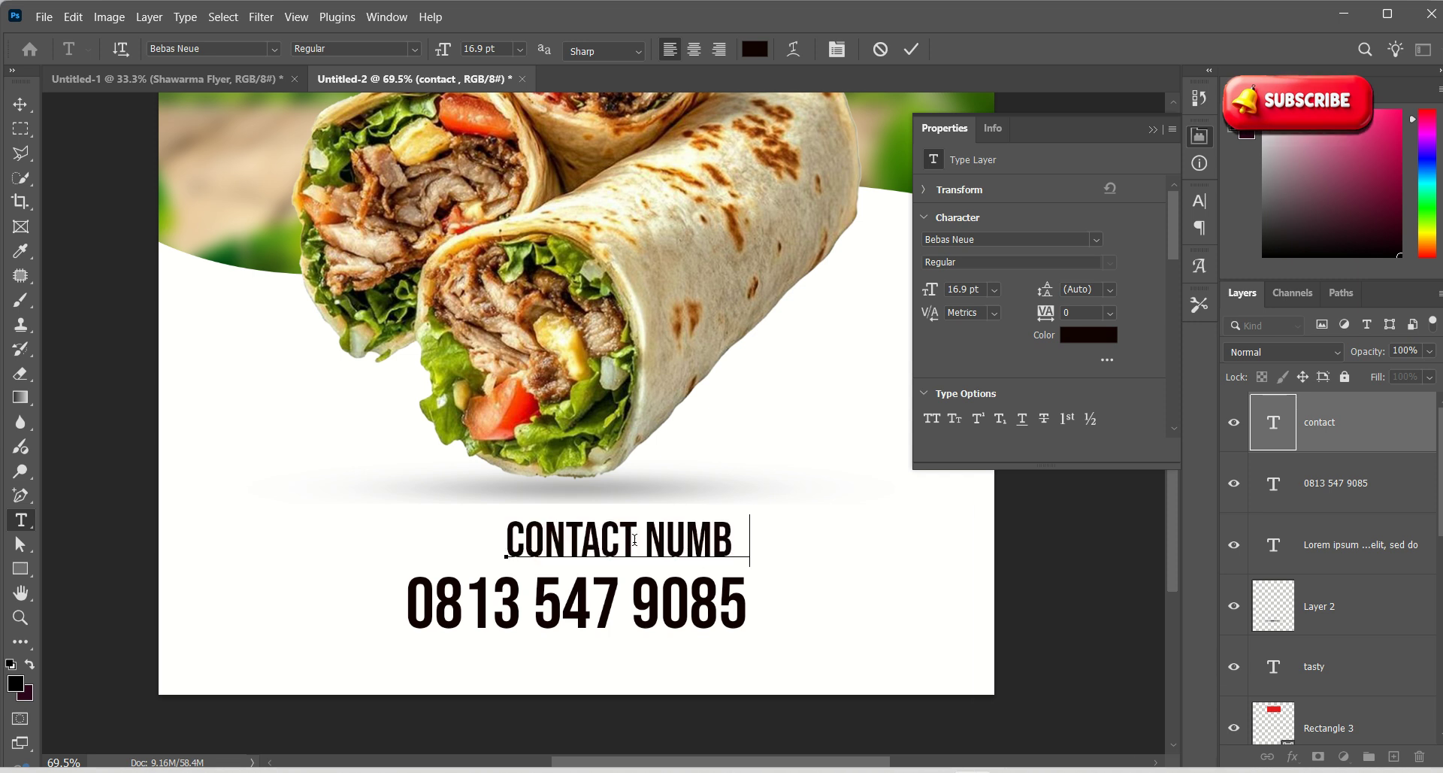
pyautogui.click(21, 104)
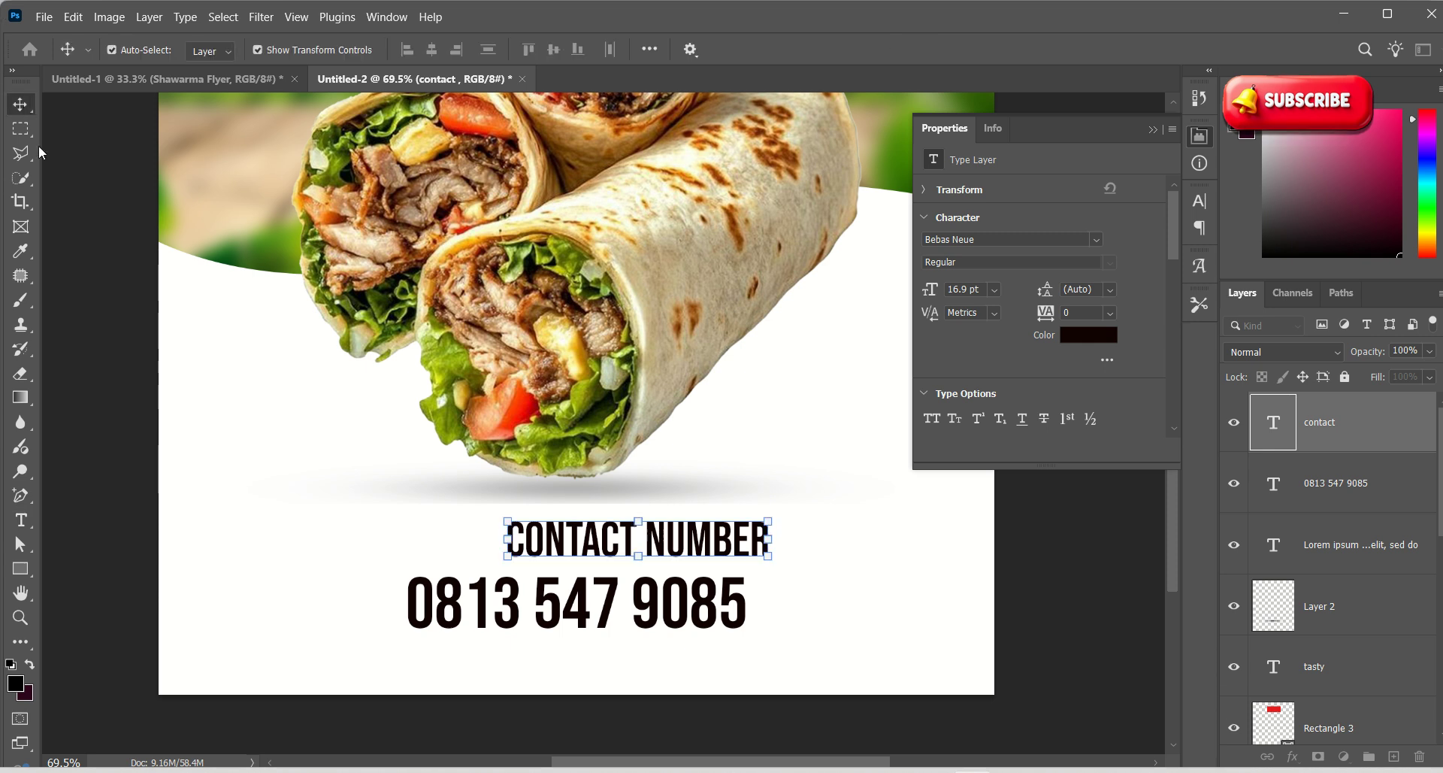
pyautogui.keyDown('shift'); pyautogui.click(517, 618); pyautogui.keyUp('shift')
pyautogui.click(432, 50)
pyautogui.click(719, 545)
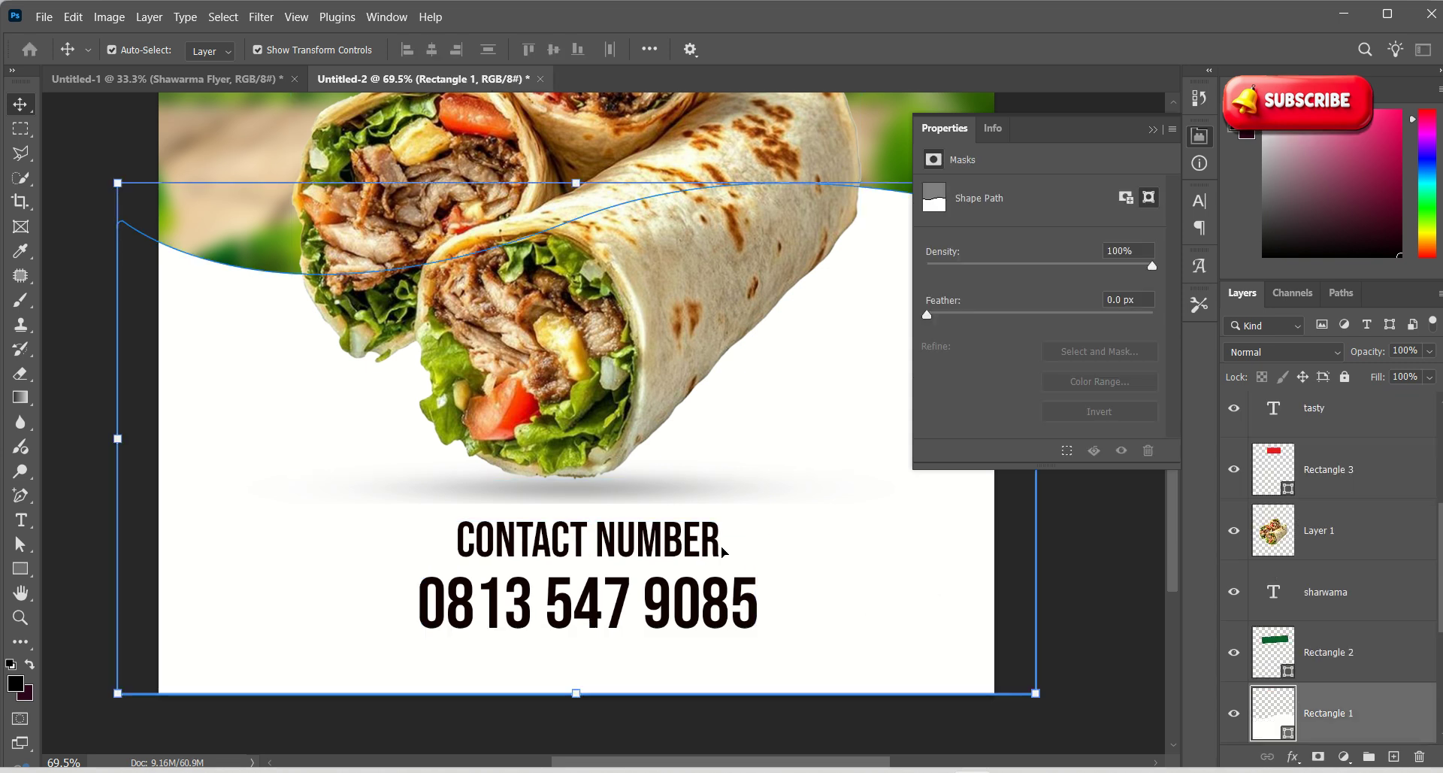
pyautogui.doubleClick(720, 546)
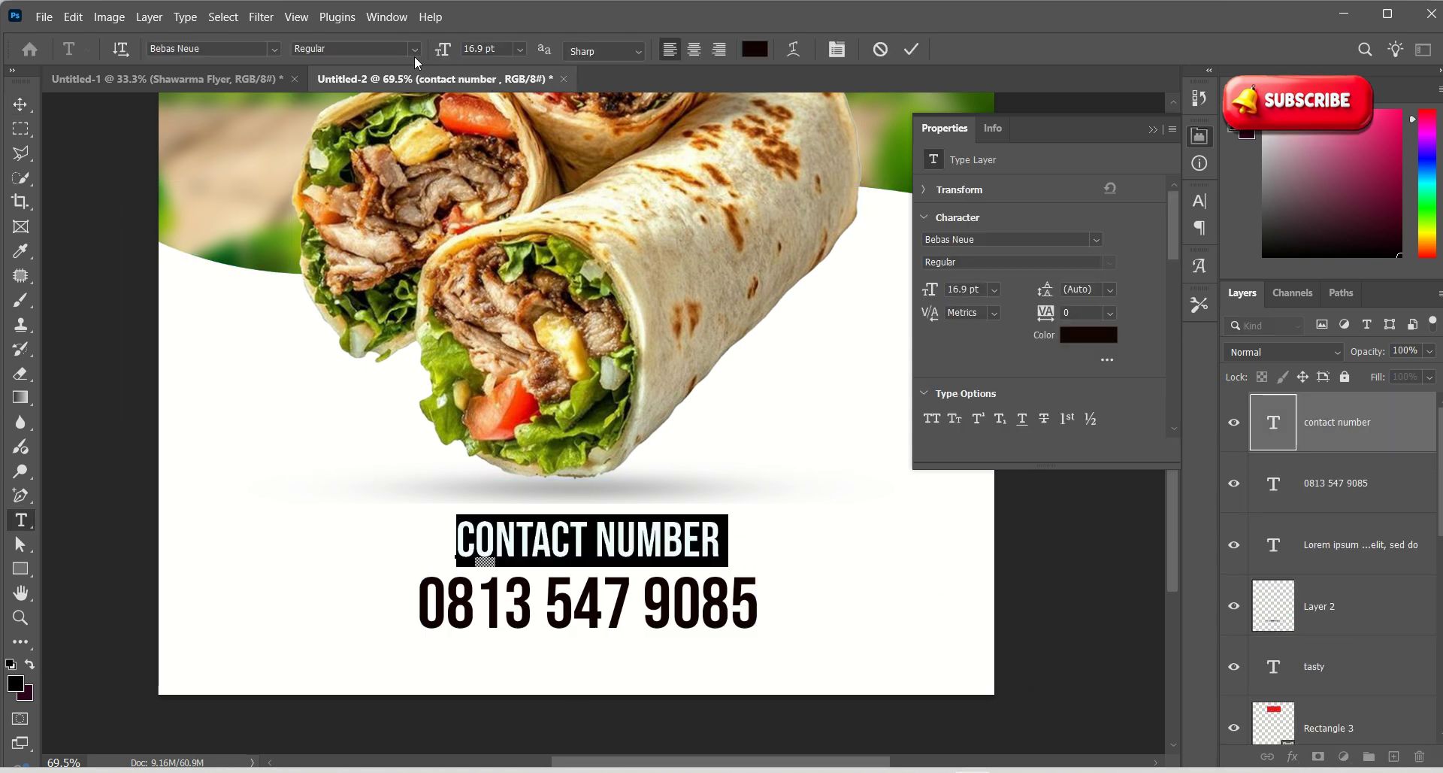
# Set the label's font to Outfit Light
pyautogui.click(273, 49)
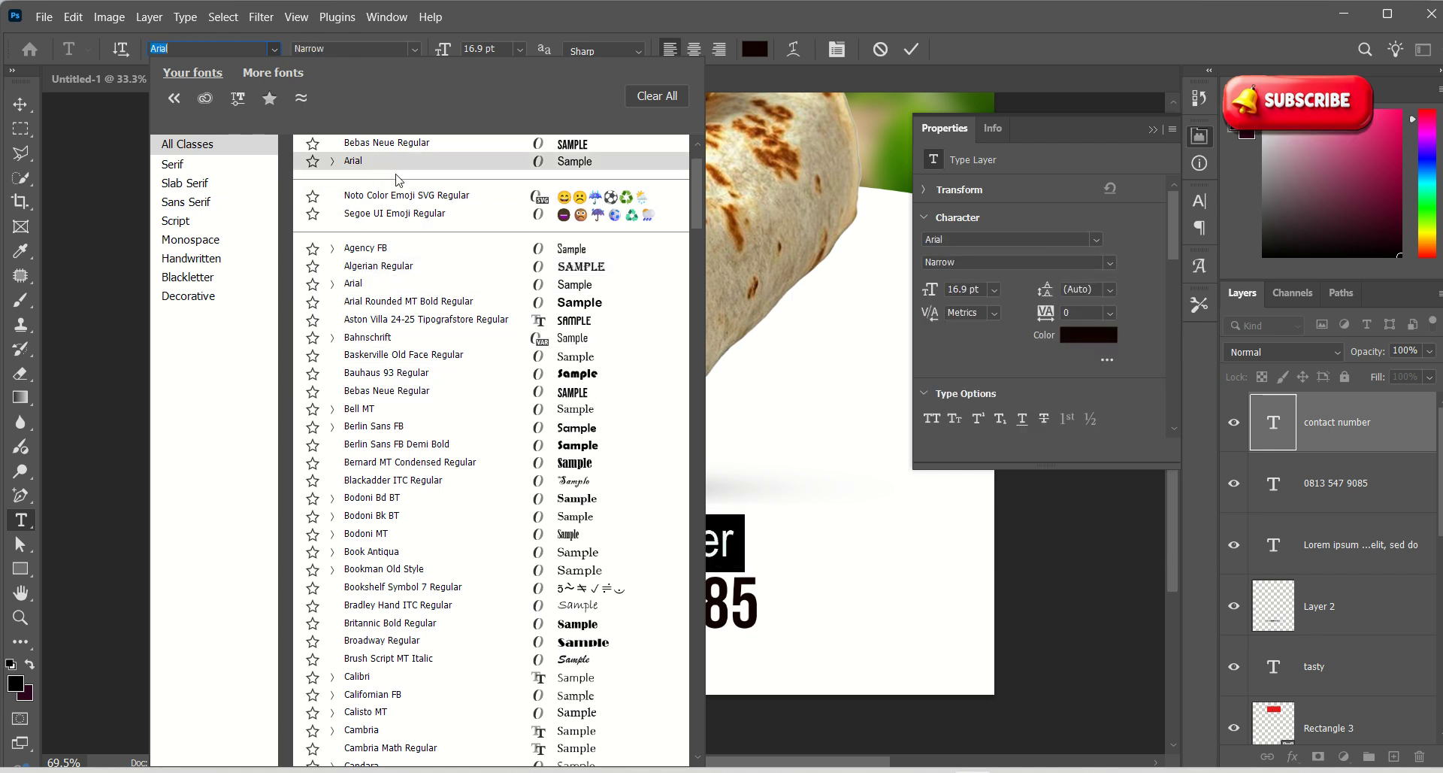
pyautogui.click(213, 47)
pyautogui.write('outfi')
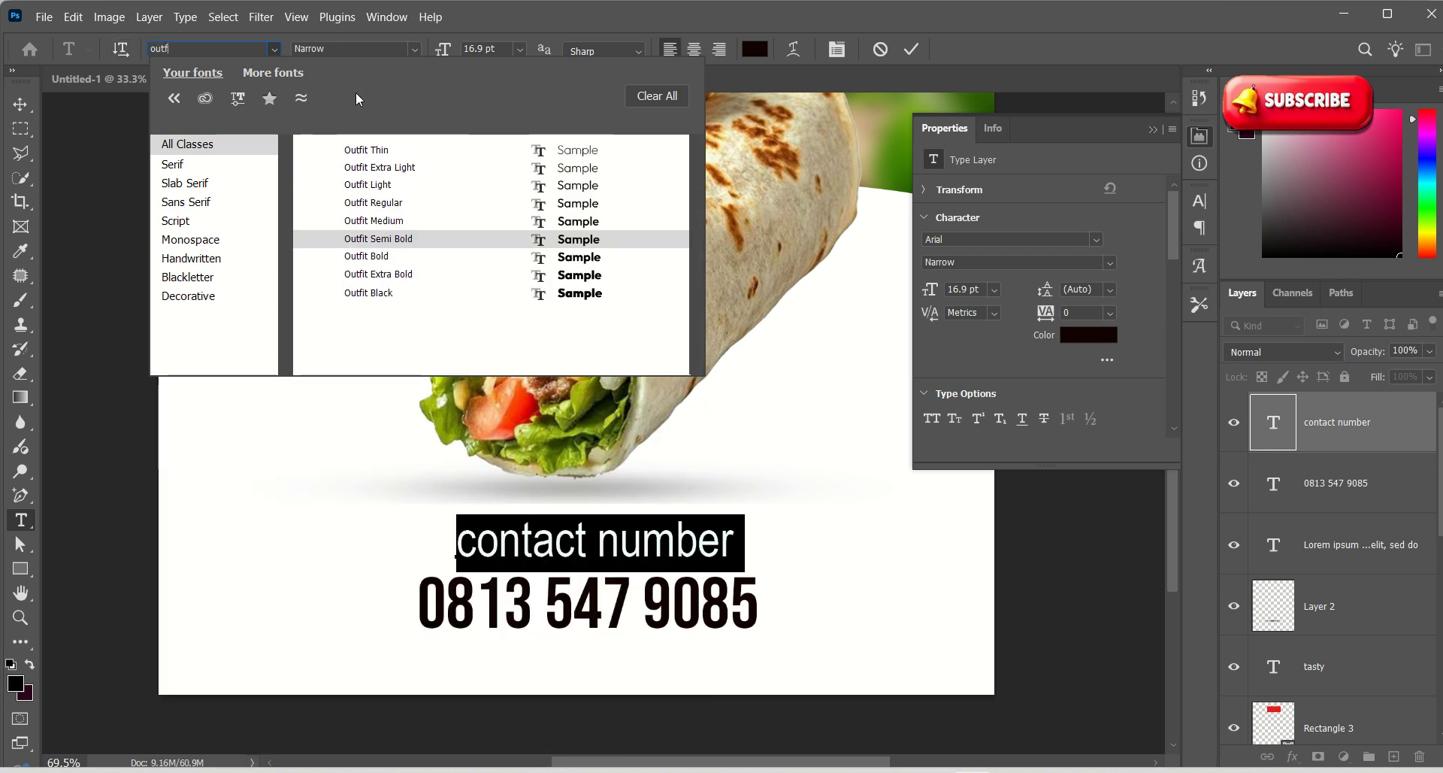
pyautogui.click(385, 191)
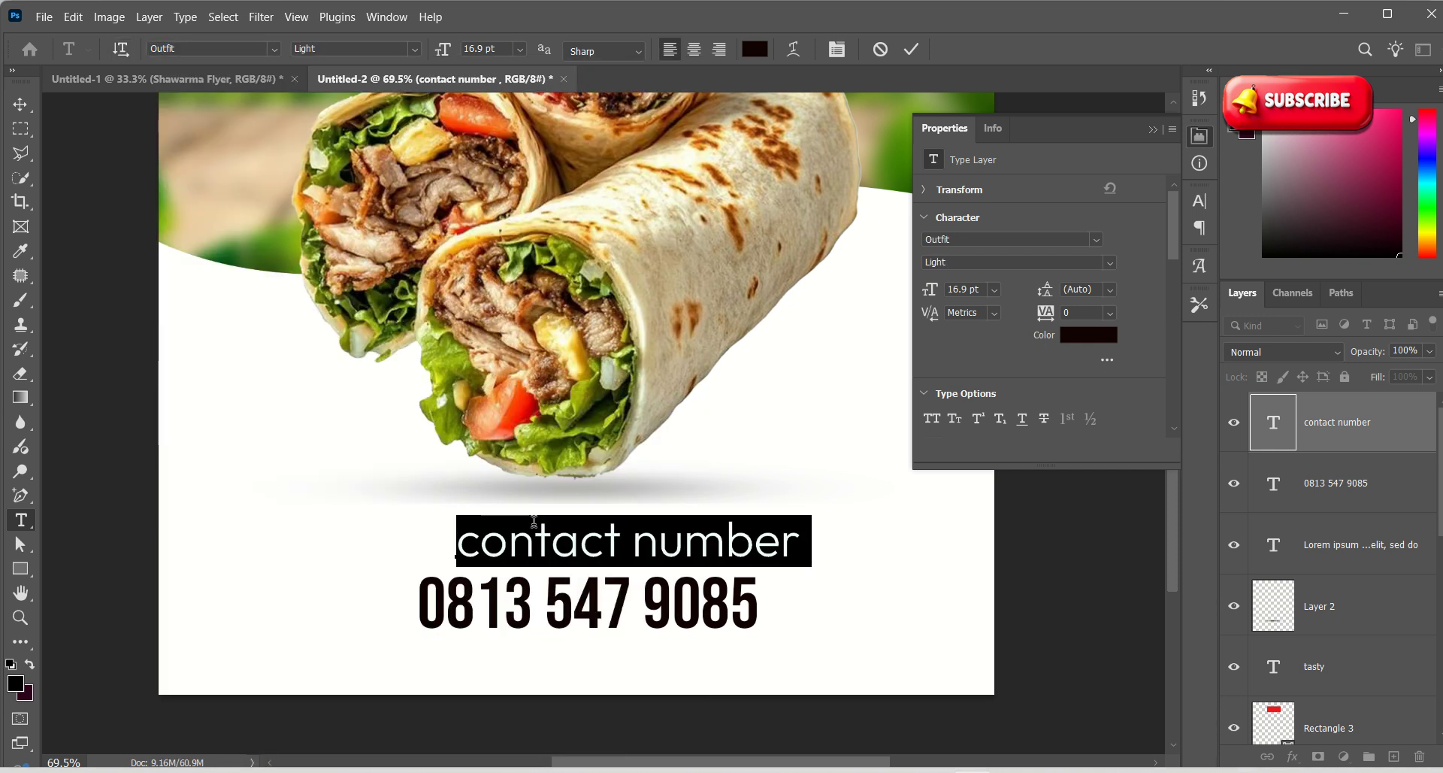
# Capitalise the C of Contact and delete the lowercase n of number
pyautogui.click(458, 543)
pyautogui.press('Delete')
pyautogui.write('C')
pyautogui.click(639, 542)
pyautogui.click(657, 543)
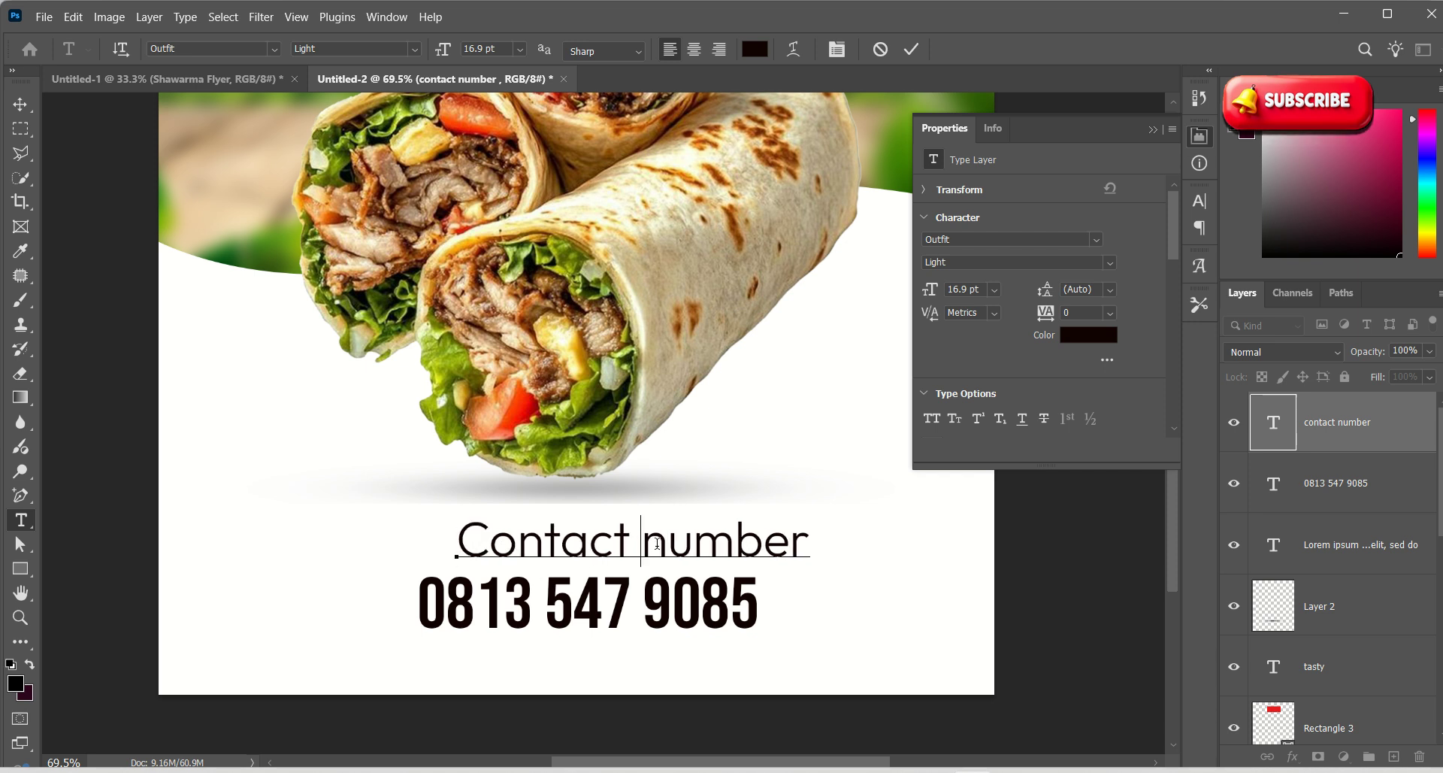
pyautogui.press('Delete')
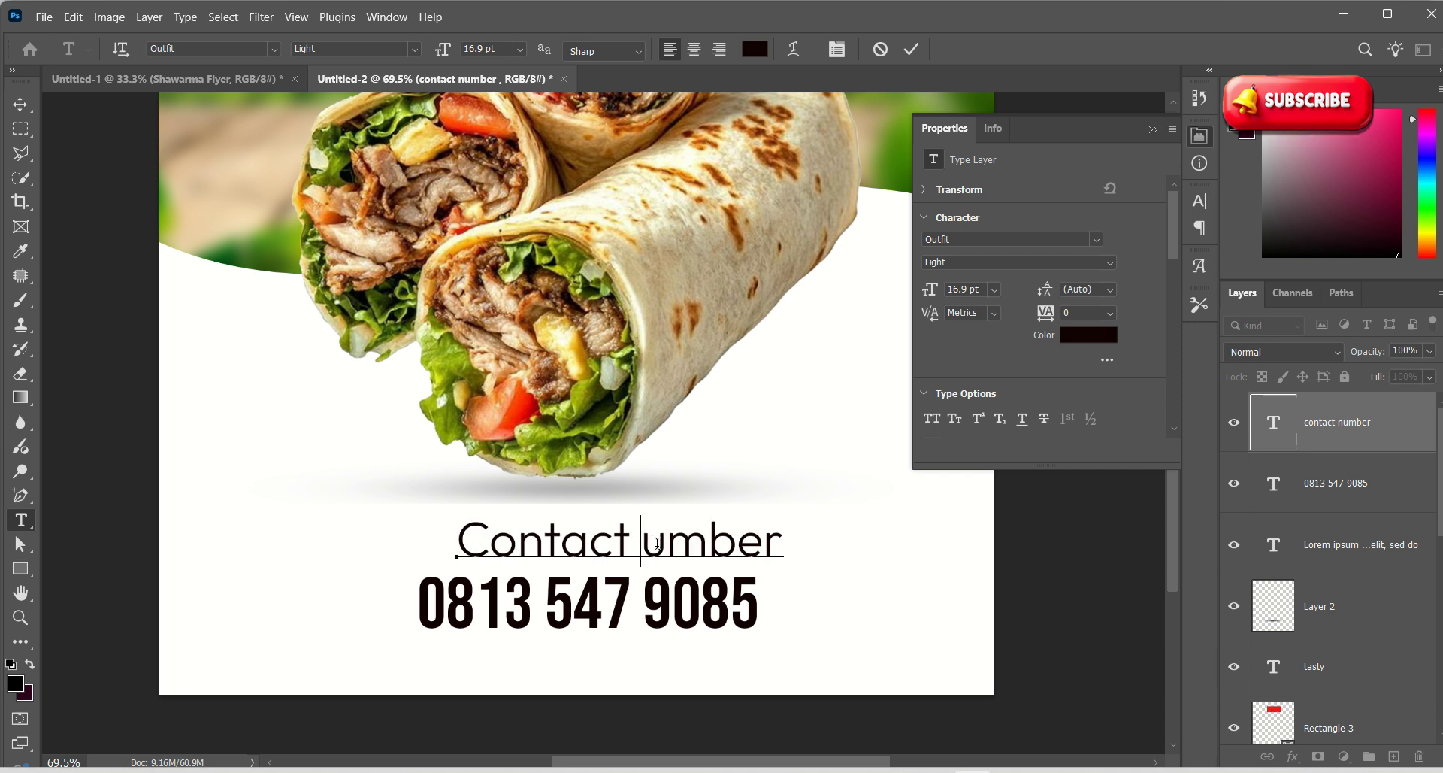
# Finish capitalising 'Number' and scale the Contact Number label down
pyautogui.write('N')
pyautogui.click(21, 104)
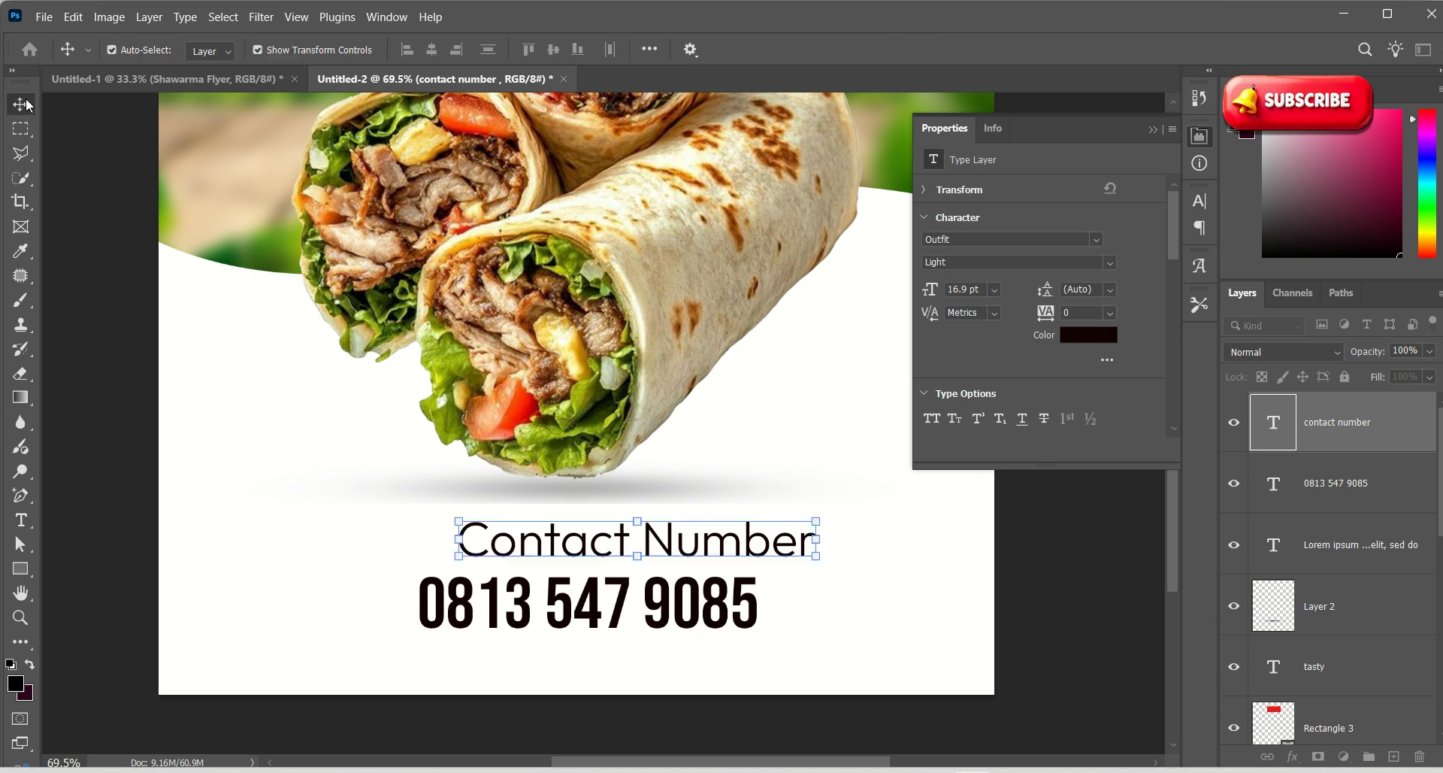
pyautogui.moveTo(819, 522); pyautogui.dragTo(705, 531)
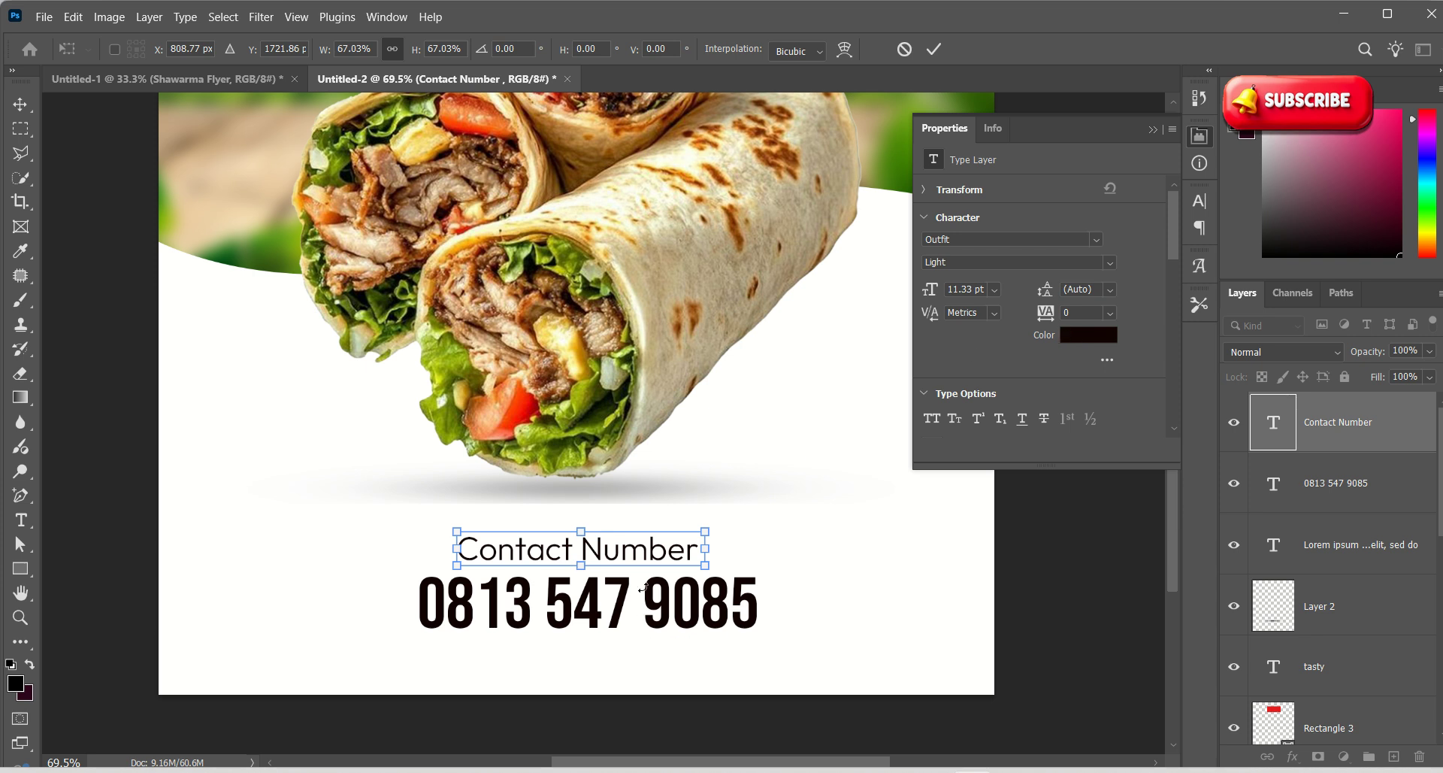
pyautogui.press('Return')
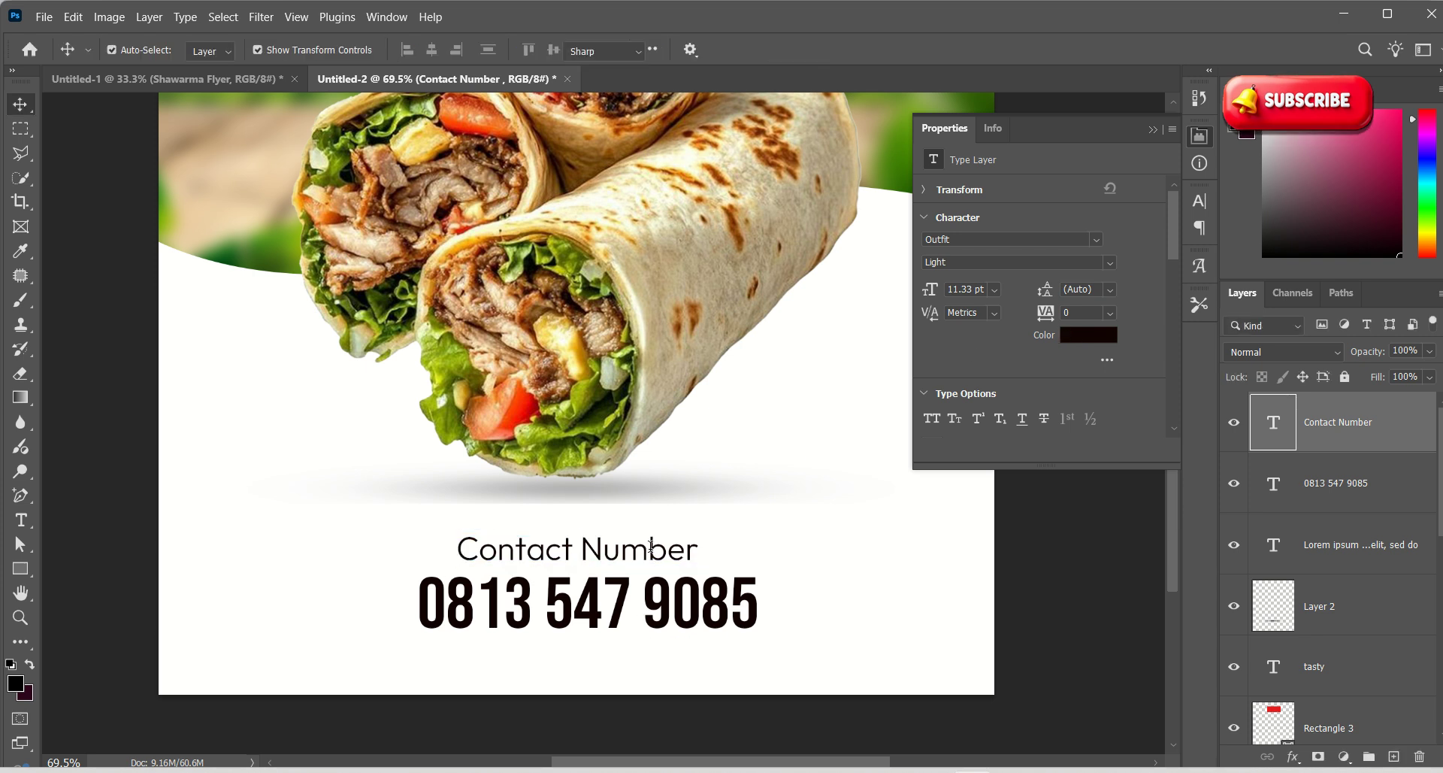
# Colour the label dark green 3c6b16 sampled from the background, then view the whole flyer
pyautogui.doubleClick(654, 552)
pyautogui.click(1089, 334)
pyautogui.click(954, 221)
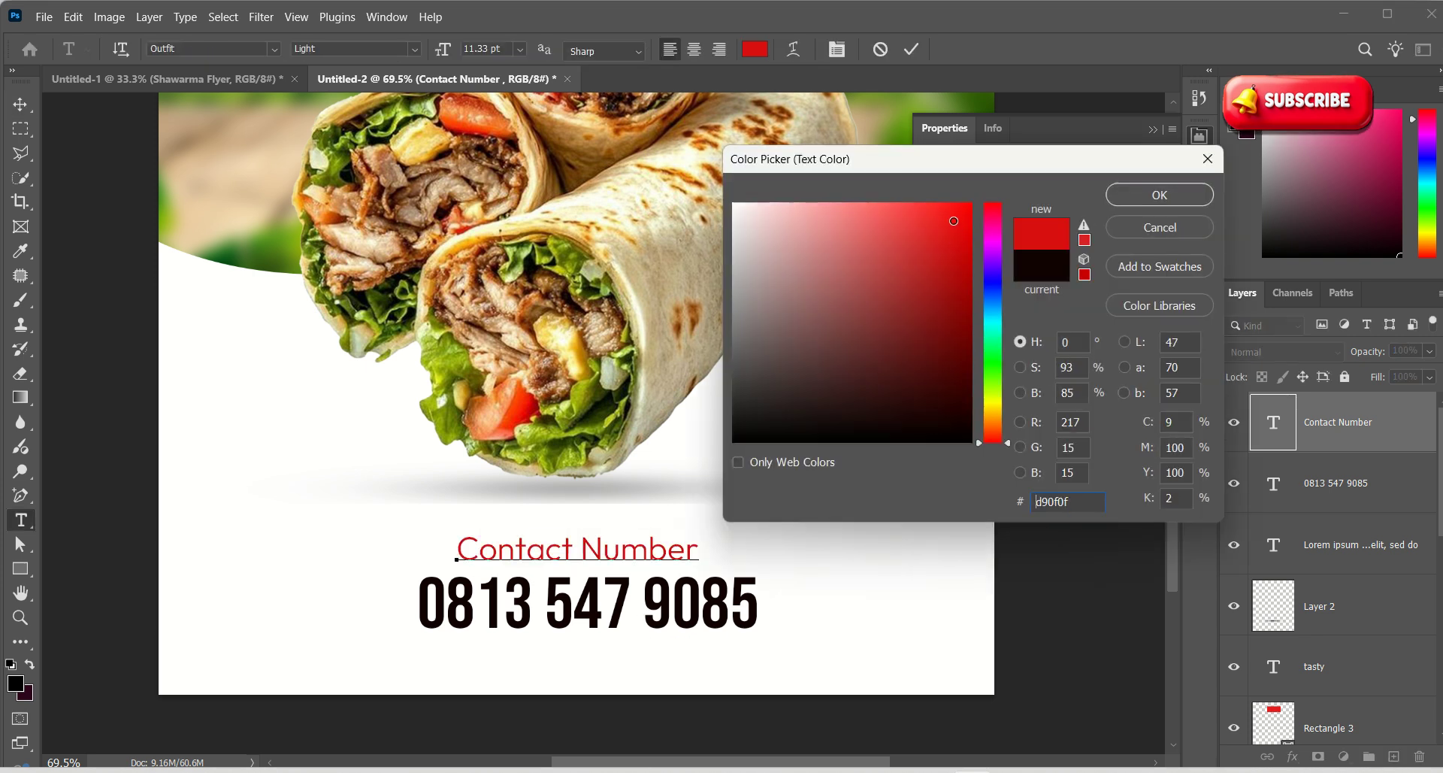
pyautogui.click(952, 218)
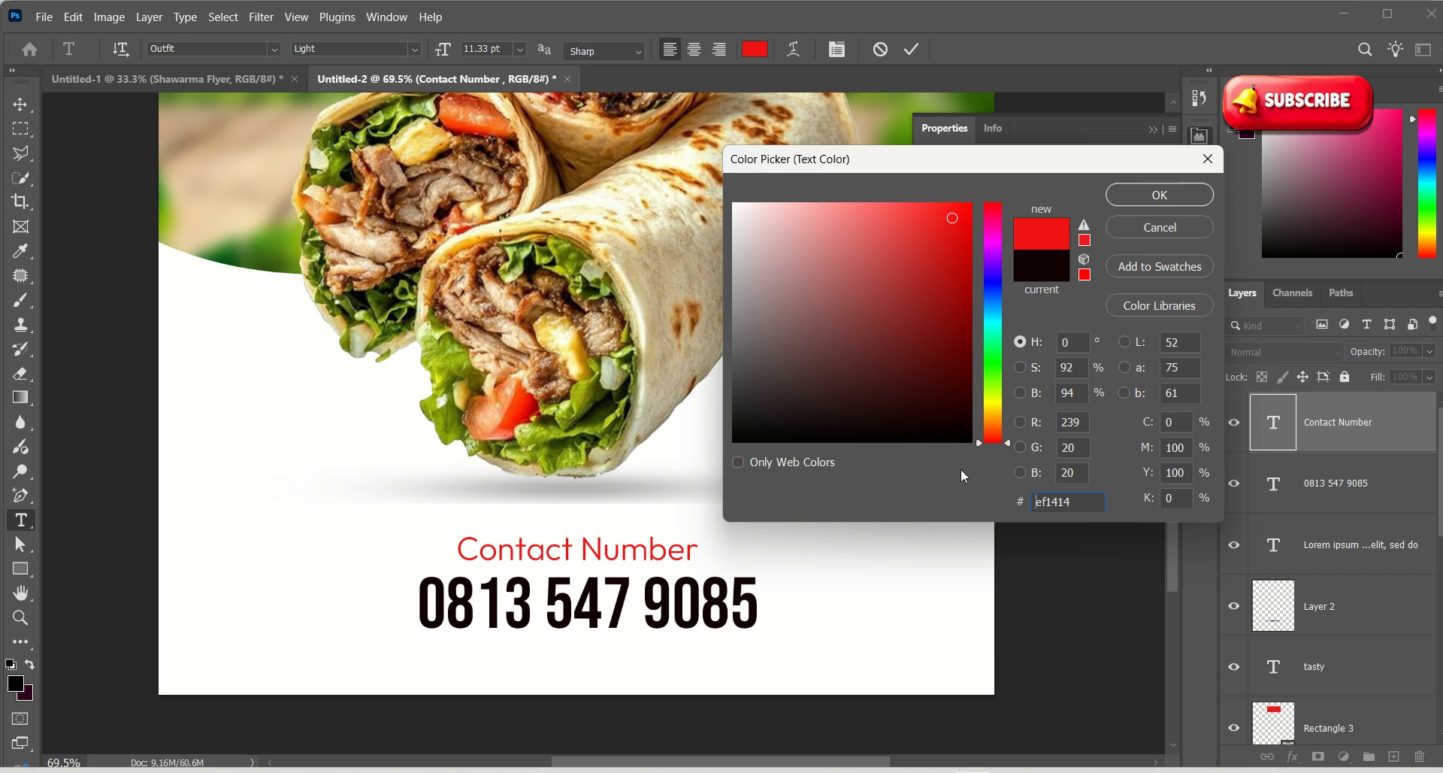
pyautogui.click(266, 248)
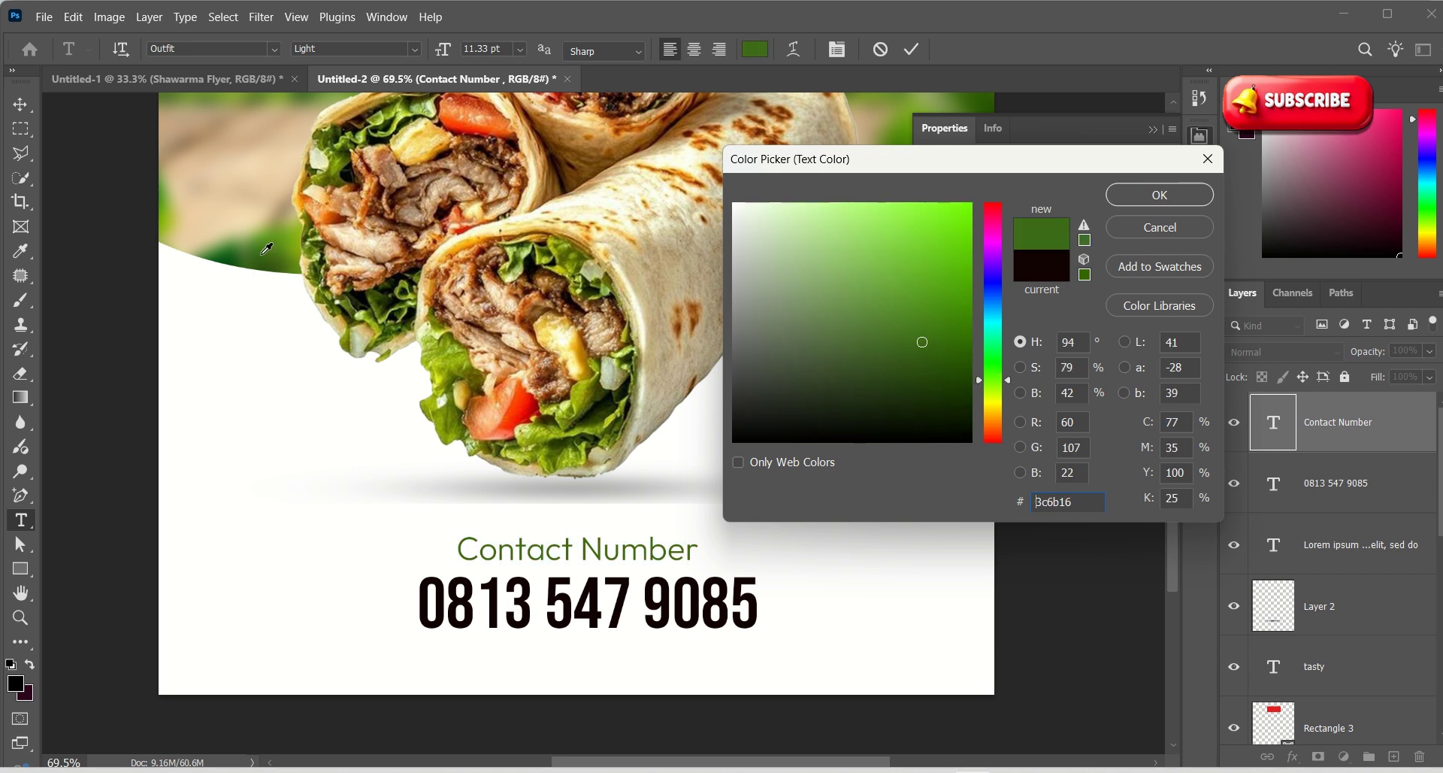
pyautogui.click(1160, 195)
pyautogui.write('zzzz')
pyautogui.hotkey('ctrl', 'z')
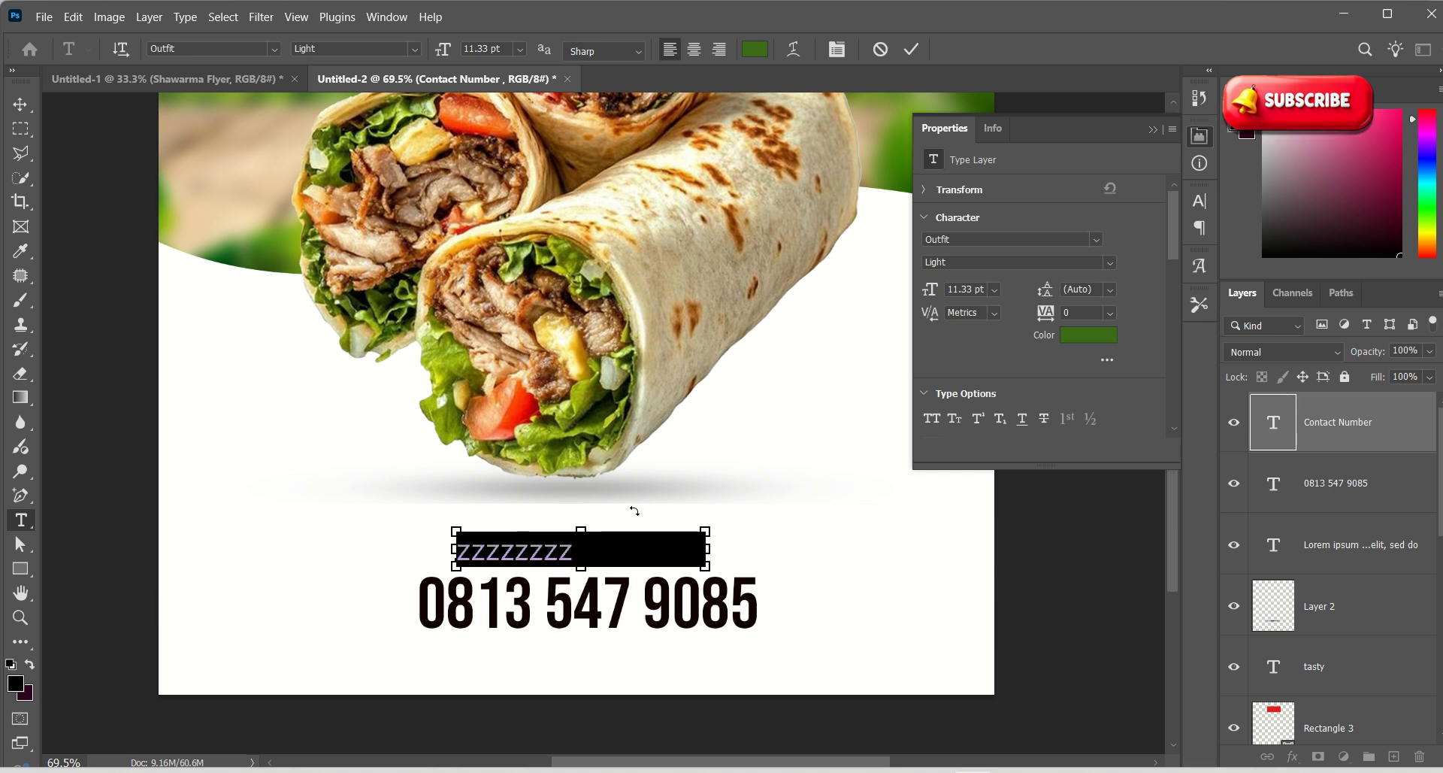
pyautogui.click(912, 49)
pyautogui.press('z')
pyautogui.moveTo(515, 490); pyautogui.dragTo(445, 455)
pyautogui.moveTo(625, 512); pyautogui.dragTo(681, 538)
pyautogui.press('v')
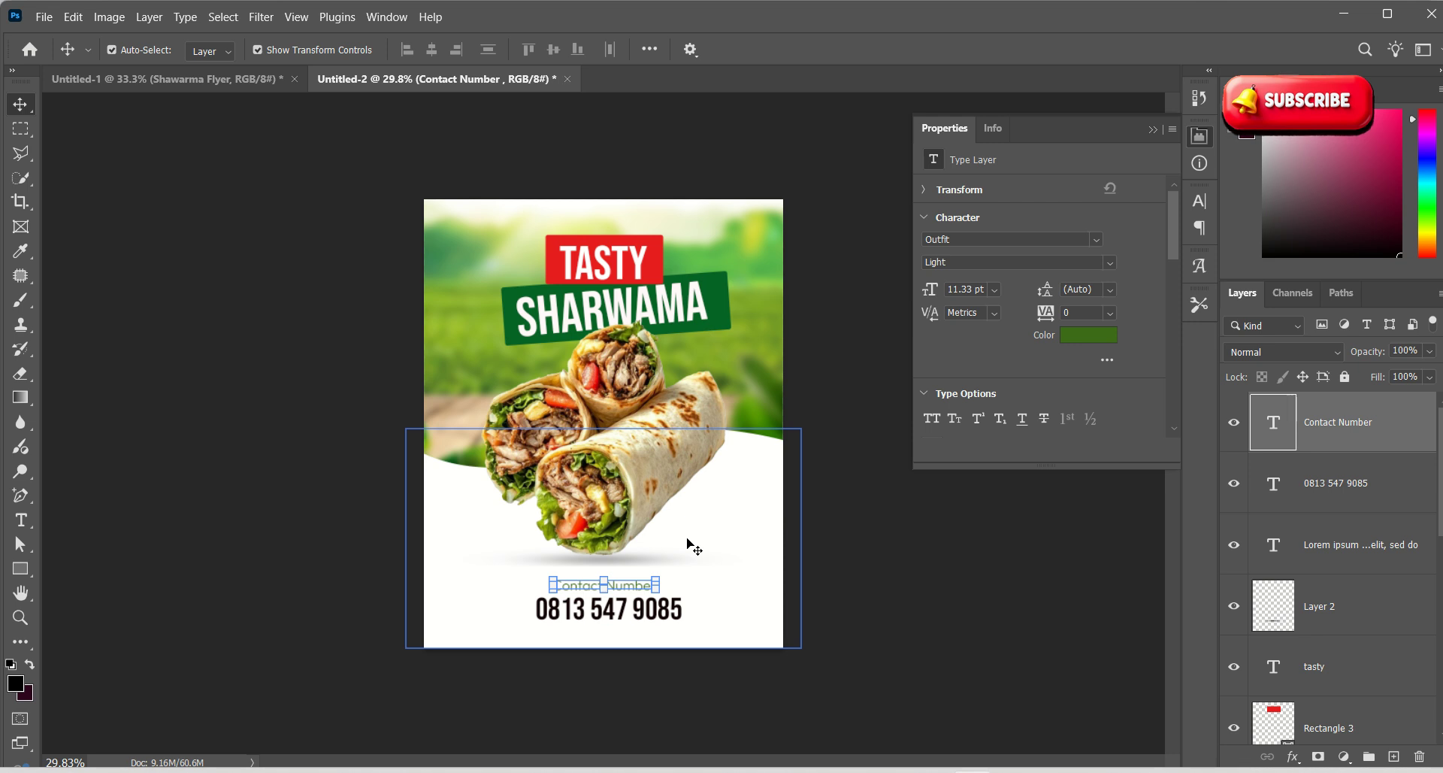
pyautogui.click(897, 571)
pyautogui.click(905, 579)
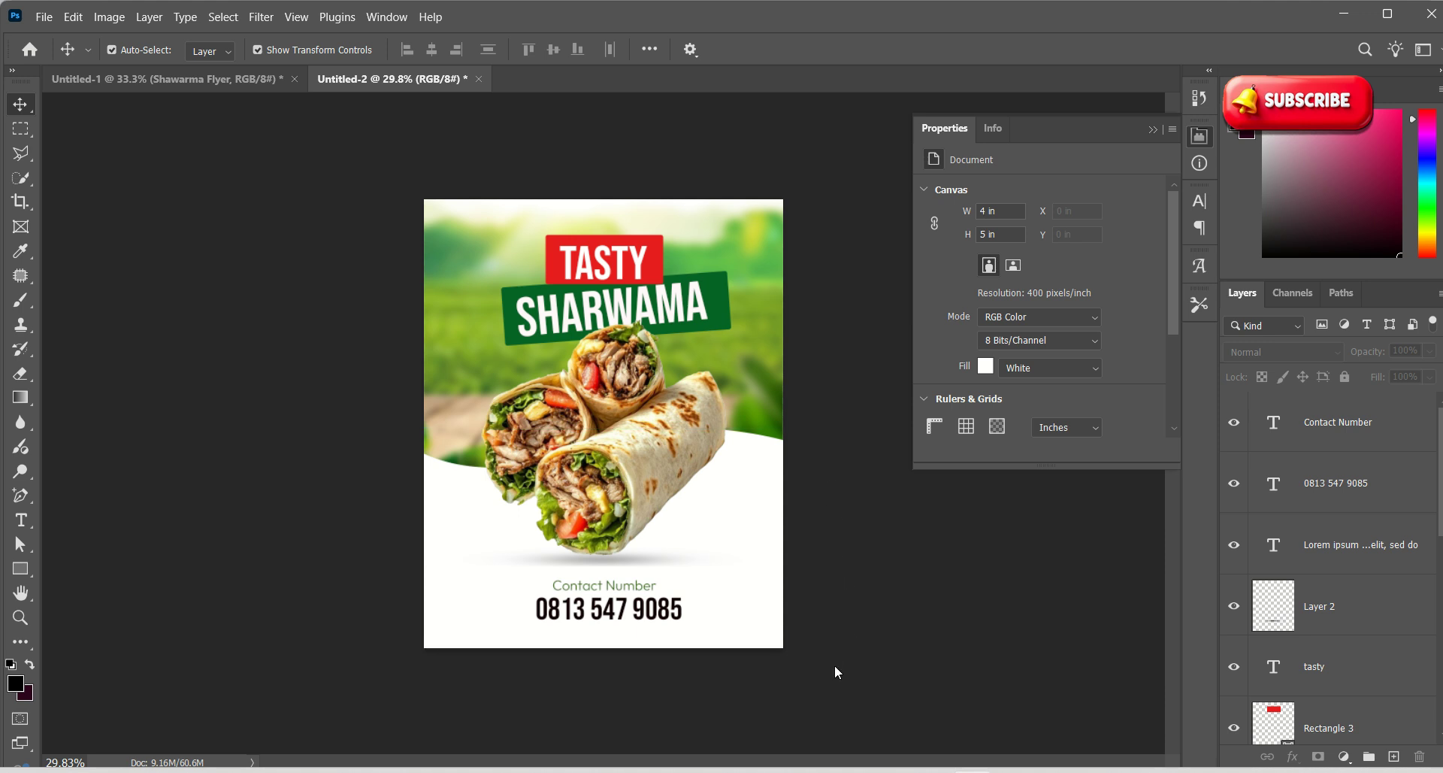
pyautogui.click(650, 585)
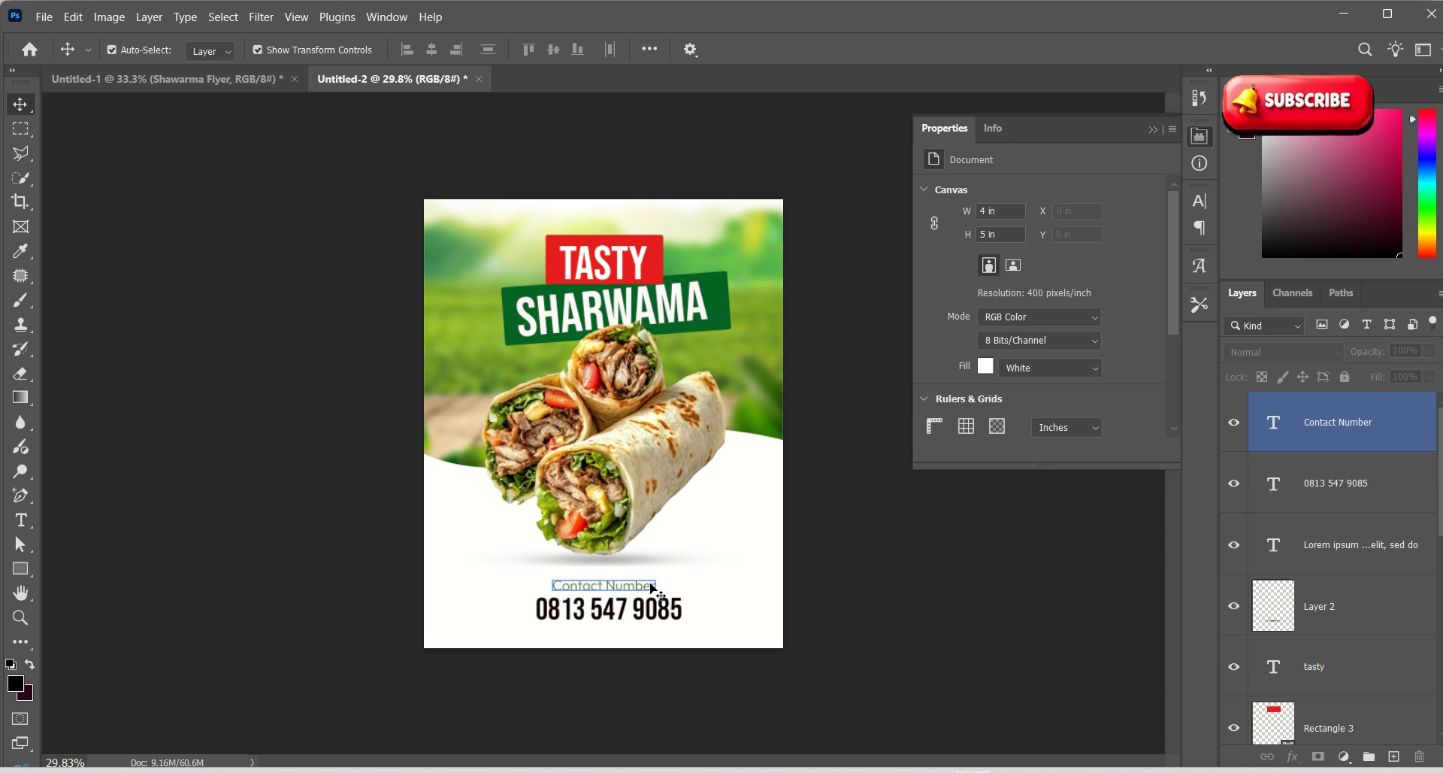
pyautogui.click(671, 594)
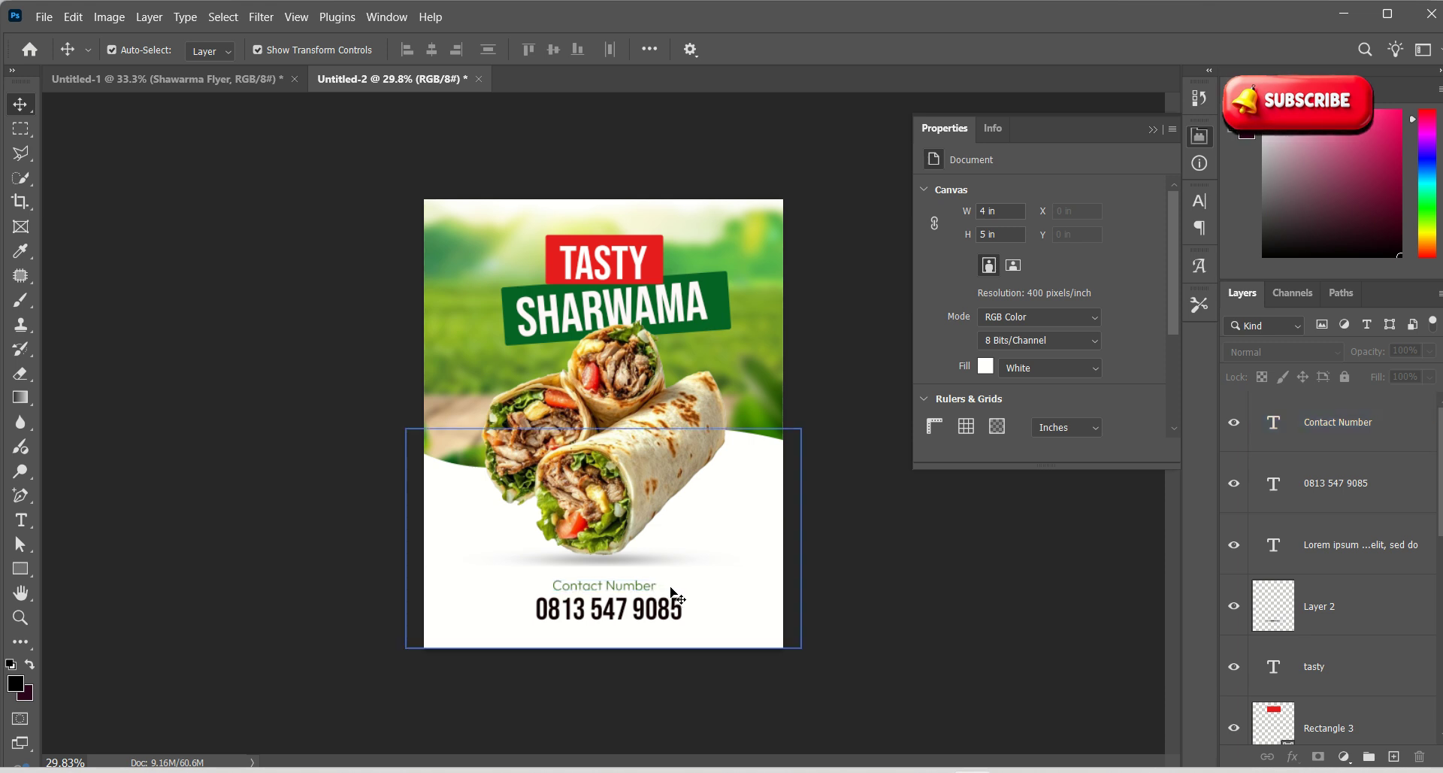